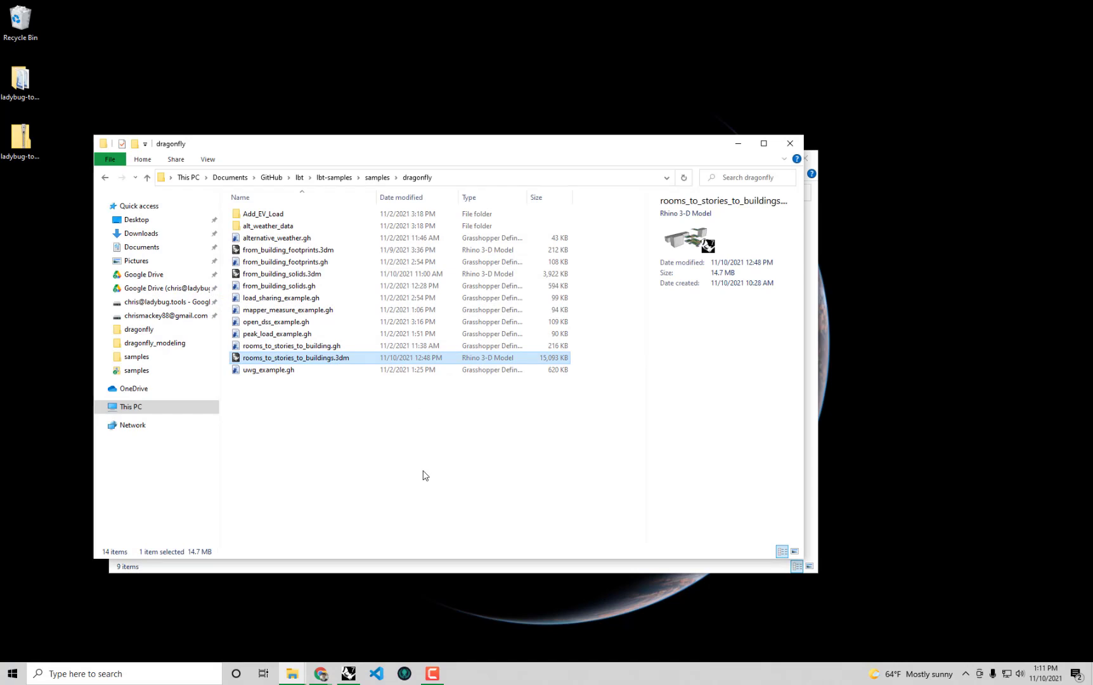
# Open the Rhino model rooms_to_stories_to_buildings.3dm from the dragonfly samples folder.
pyautogui.doubleClick(333, 361)
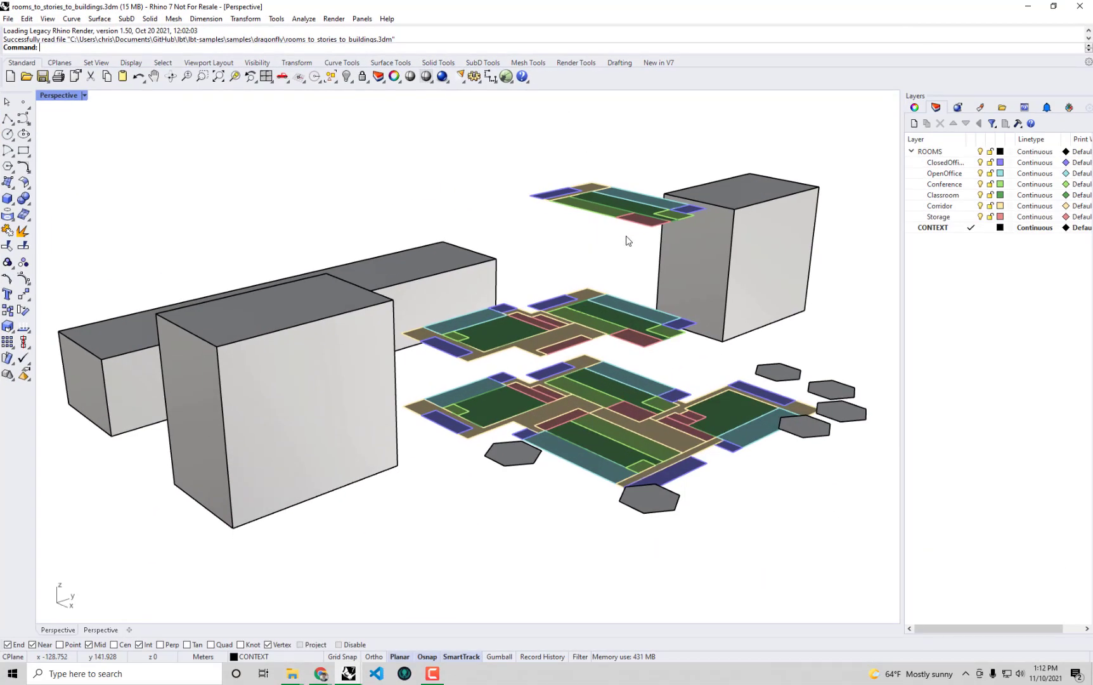
pyautogui.keyDown('shift'); pyautogui.moveTo(693, 415); pyautogui.dragTo(637, 402, button='right'); pyautogui.keyUp('shift')
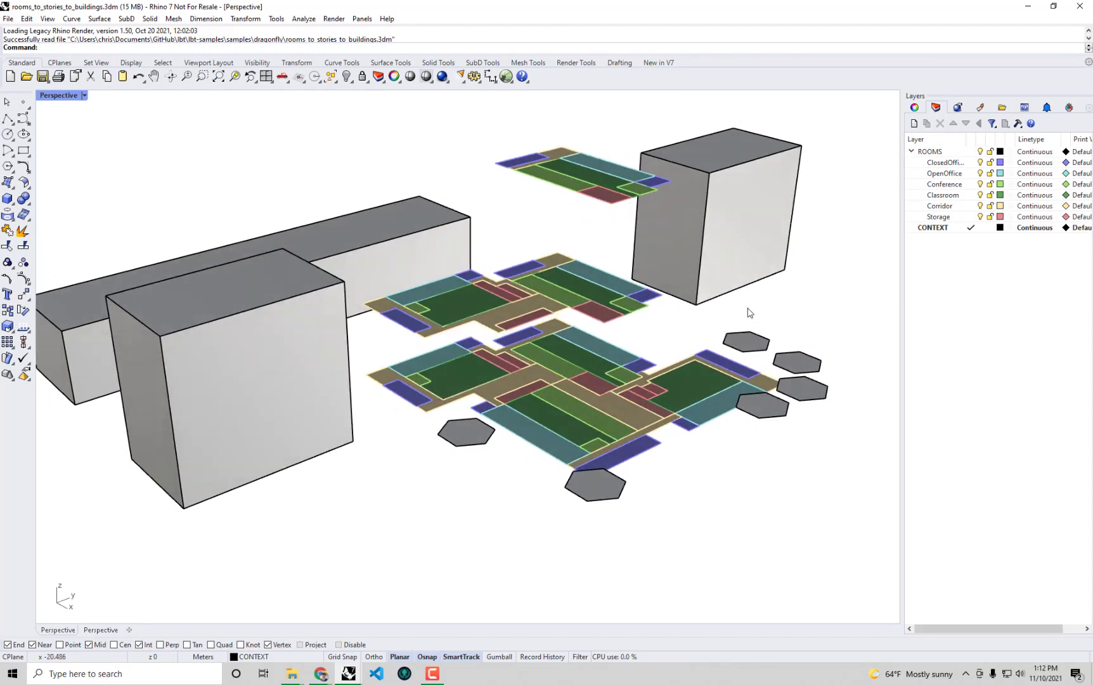
# Examine the ROOMS and CONTEXT layers and the individual room surfaces on the stacked floor plates.
pyautogui.click(934, 153)
pyautogui.click(936, 229)
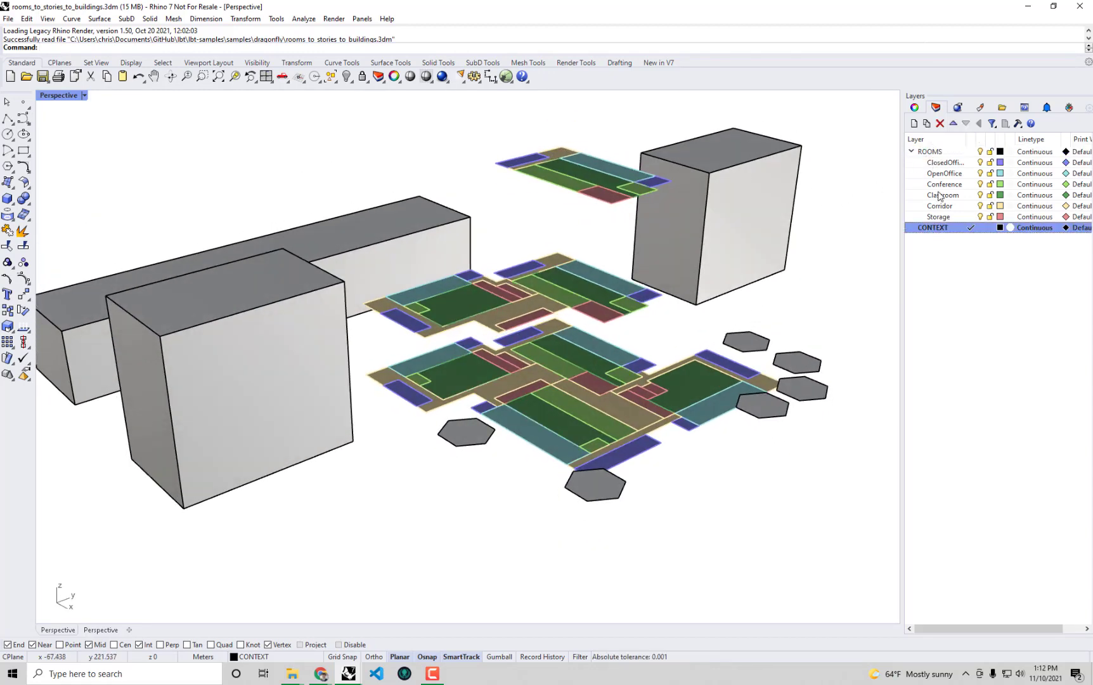
pyautogui.click(943, 153)
pyautogui.moveTo(566, 242); pyautogui.dragTo(532, 342, button='right')
pyautogui.click(532, 331)
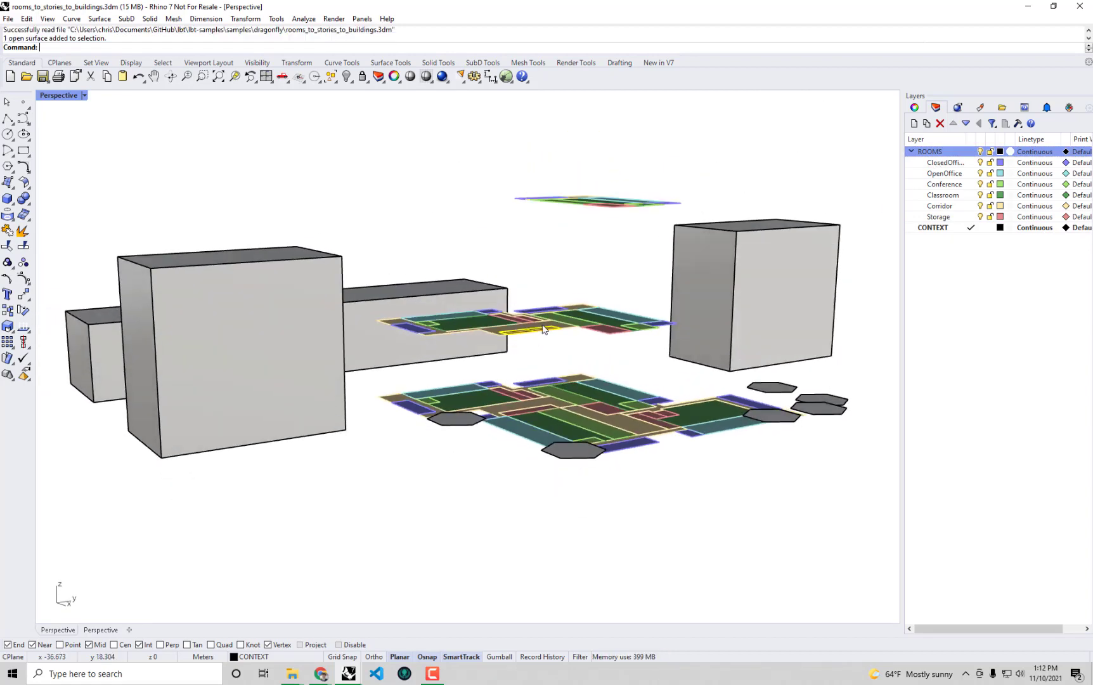
pyautogui.click(581, 316)
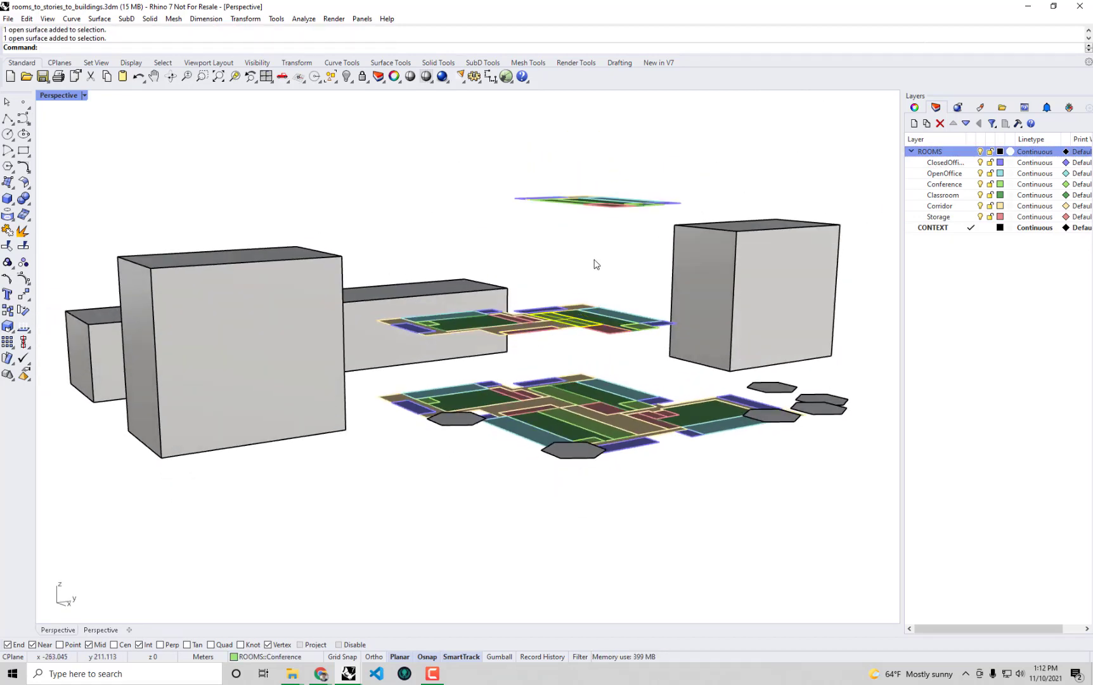
pyautogui.moveTo(593, 263)
pyautogui.mouseDown(button='right')
pyautogui.moveTo(603, 297)
pyautogui.moveTo(593, 266)
pyautogui.mouseUp(button='right')
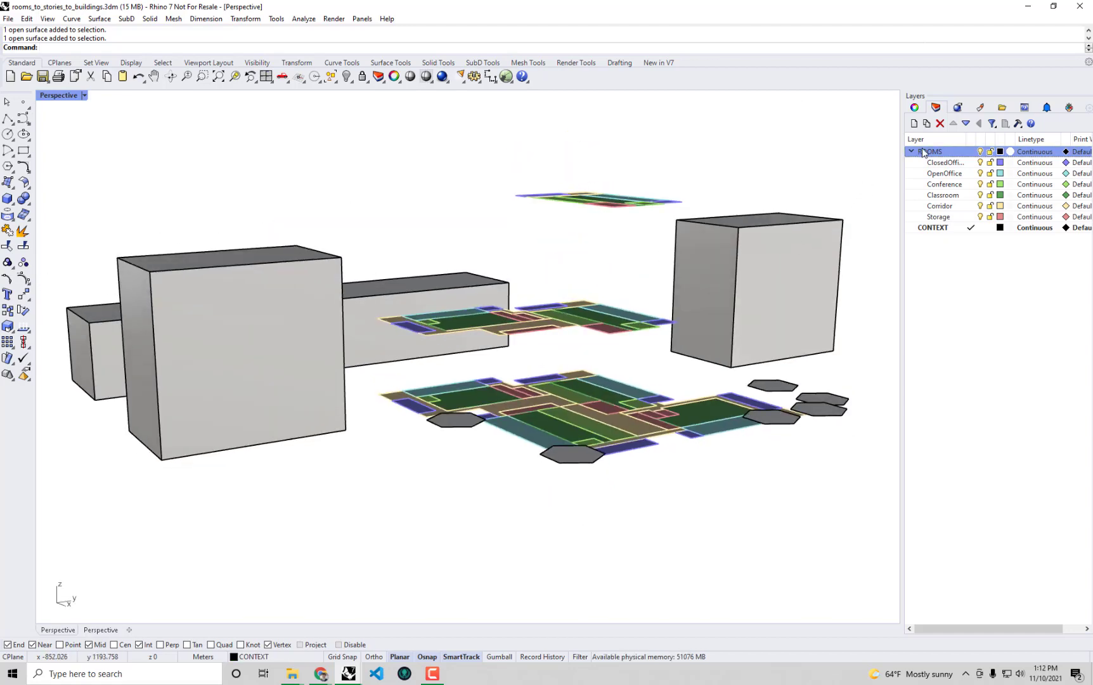
pyautogui.moveTo(608, 379); pyautogui.dragTo(609, 413, button='right')
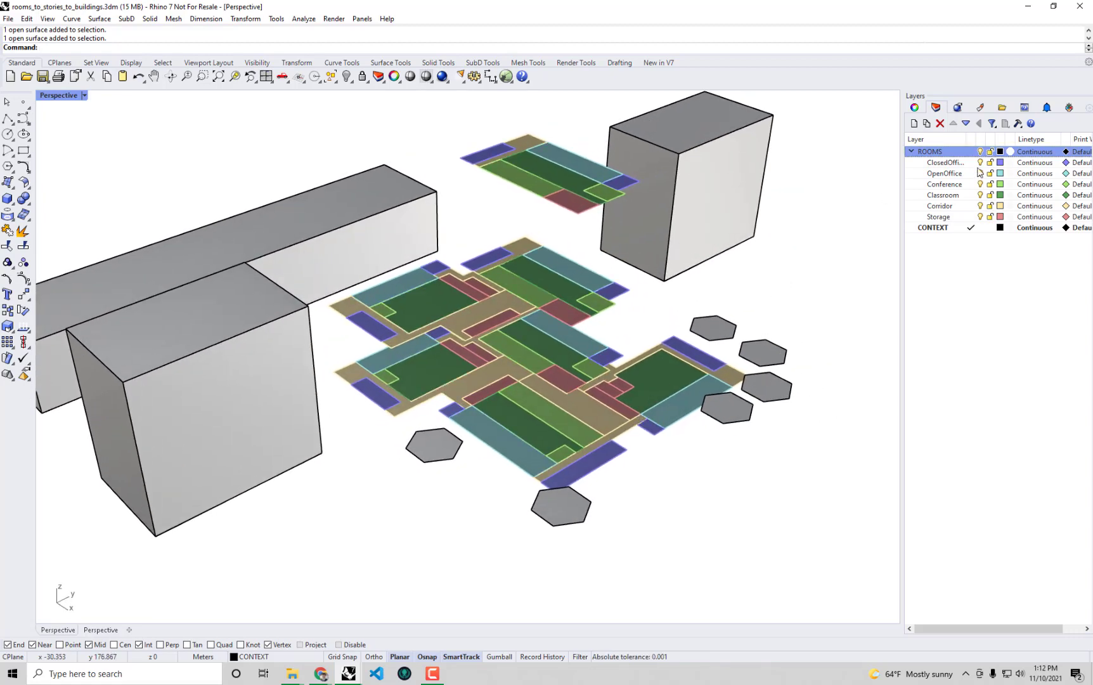
pyautogui.moveTo(812, 288); pyautogui.dragTo(738, 309, button='right')
# Widen the layer name column and go through the ClosedOffice, Conference and Classroom layers.
pyautogui.click(951, 163)
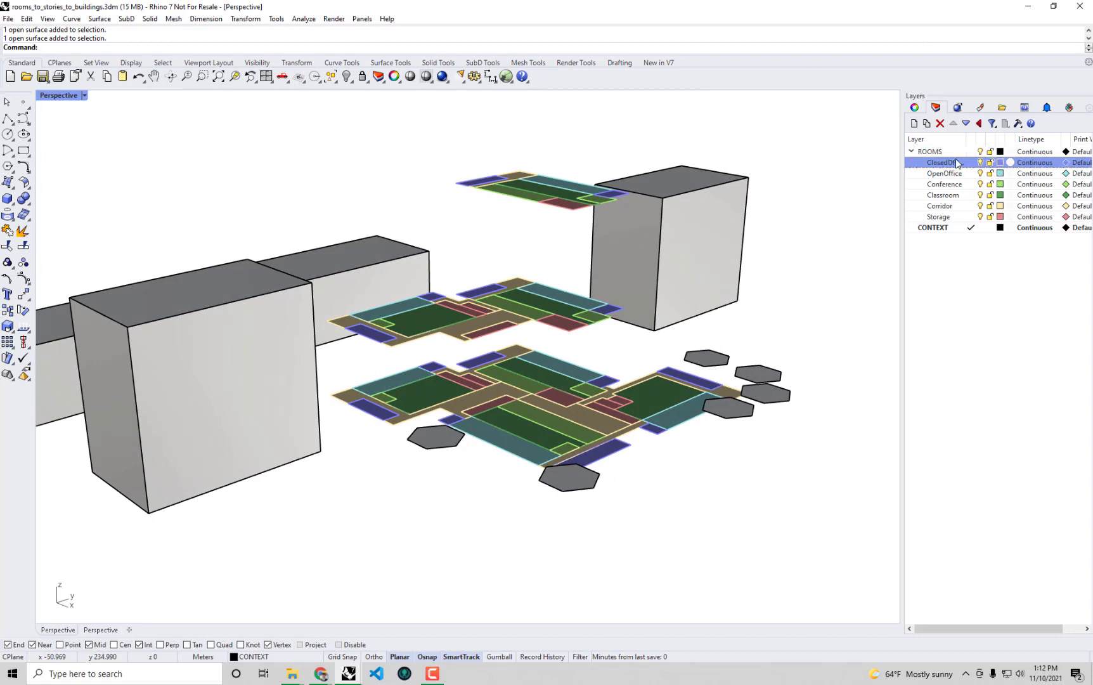
pyautogui.moveTo(963, 141); pyautogui.dragTo(973, 141)
pyautogui.click(946, 184)
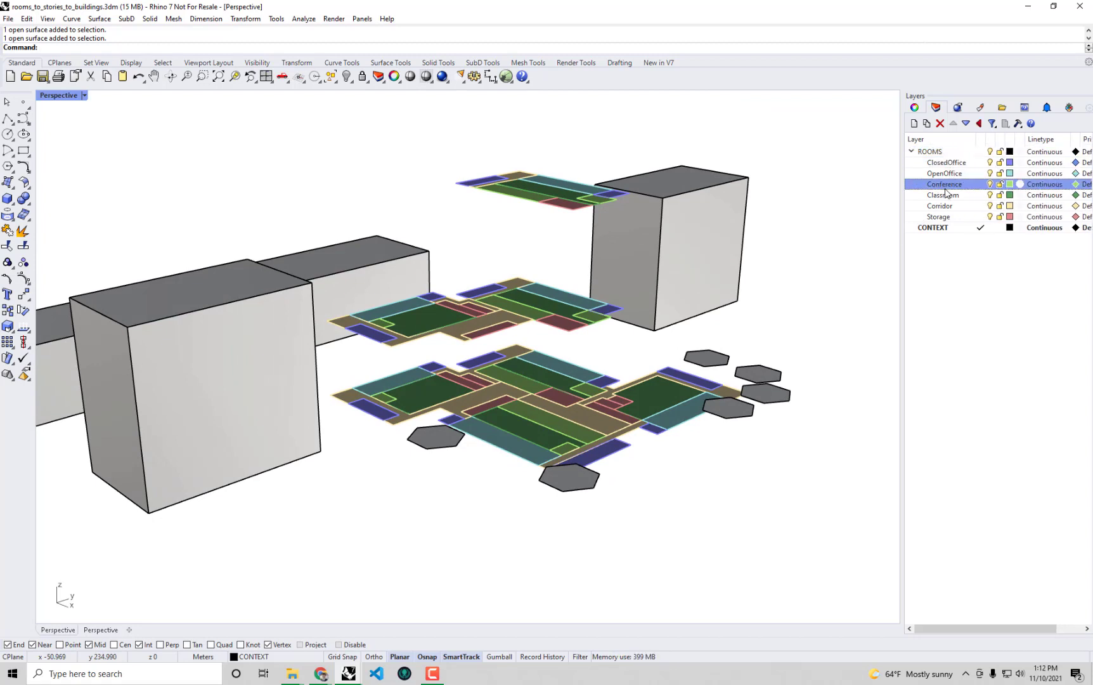
pyautogui.click(941, 197)
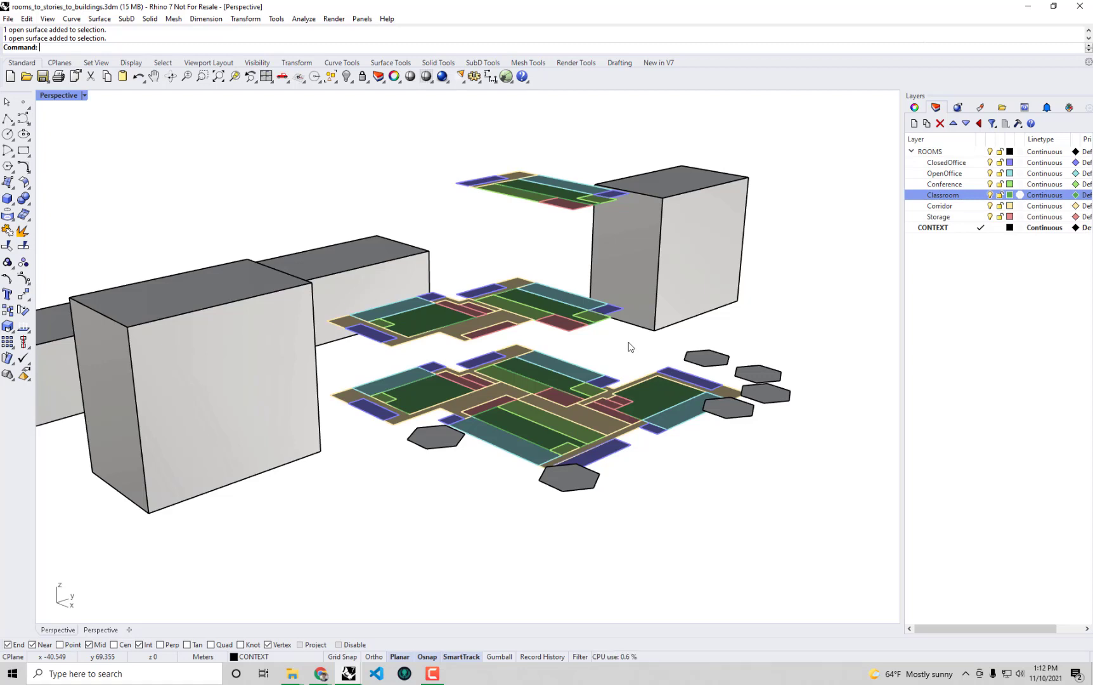
# Examine the conference room surfaces and their neighbouring rooms on the lowest floor of the model.
pyautogui.moveTo(615, 386); pyautogui.dragTo(597, 409, button='right')
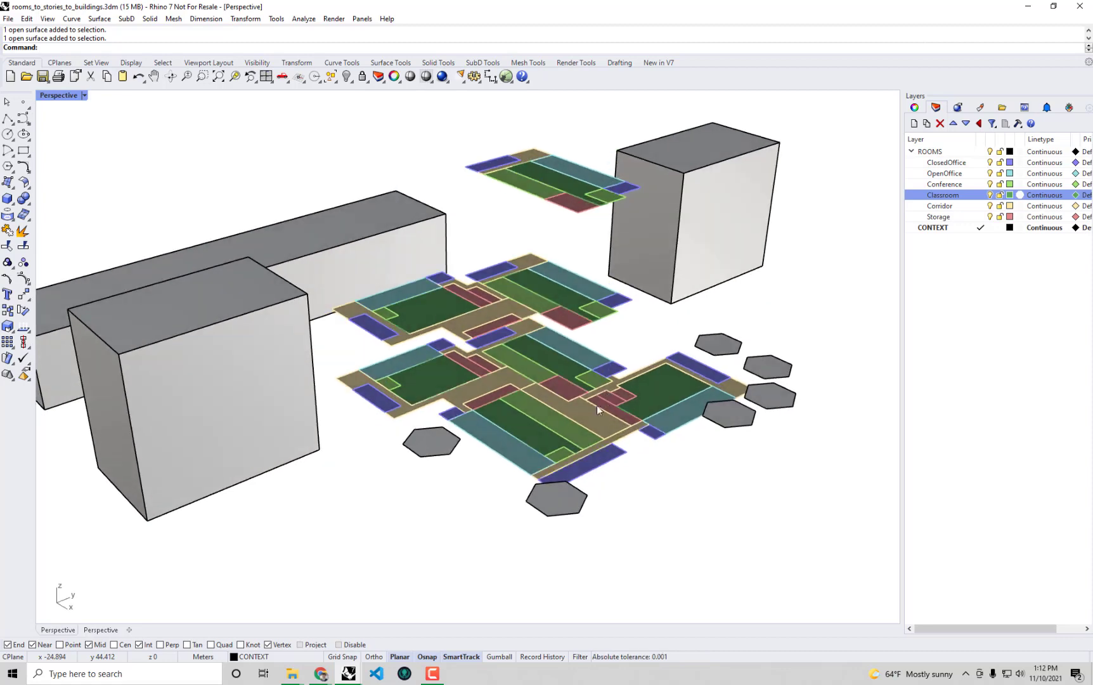
pyautogui.scroll(2, 536, 424)
pyautogui.click(539, 415)
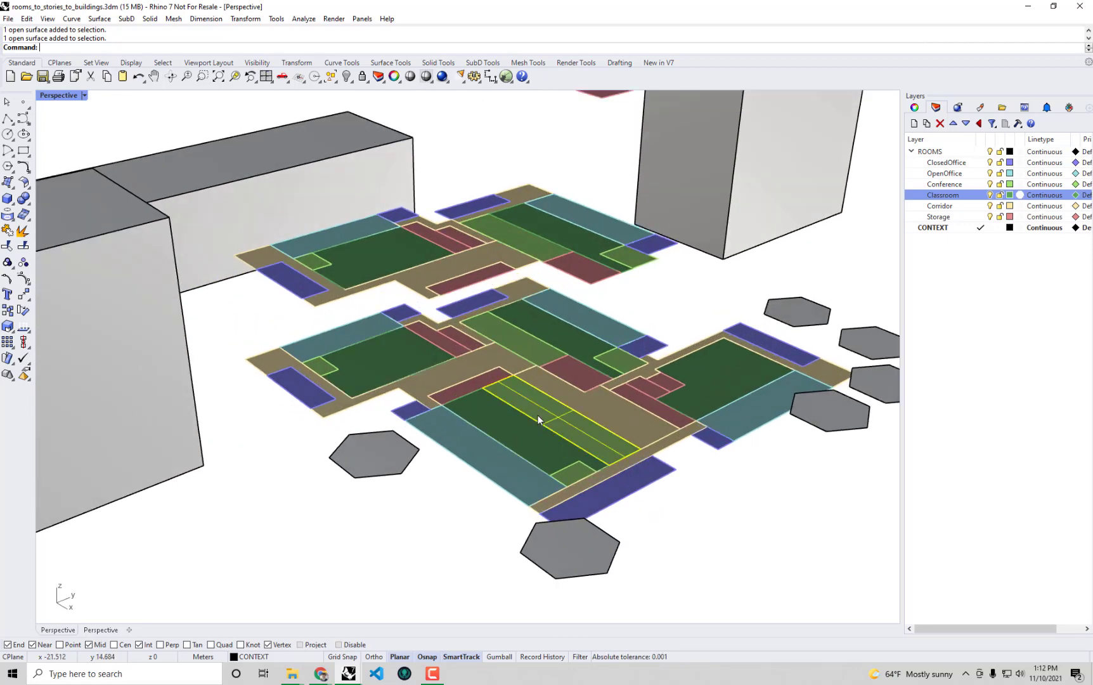
pyautogui.click(583, 400)
pyautogui.click(559, 363)
pyautogui.click(538, 353)
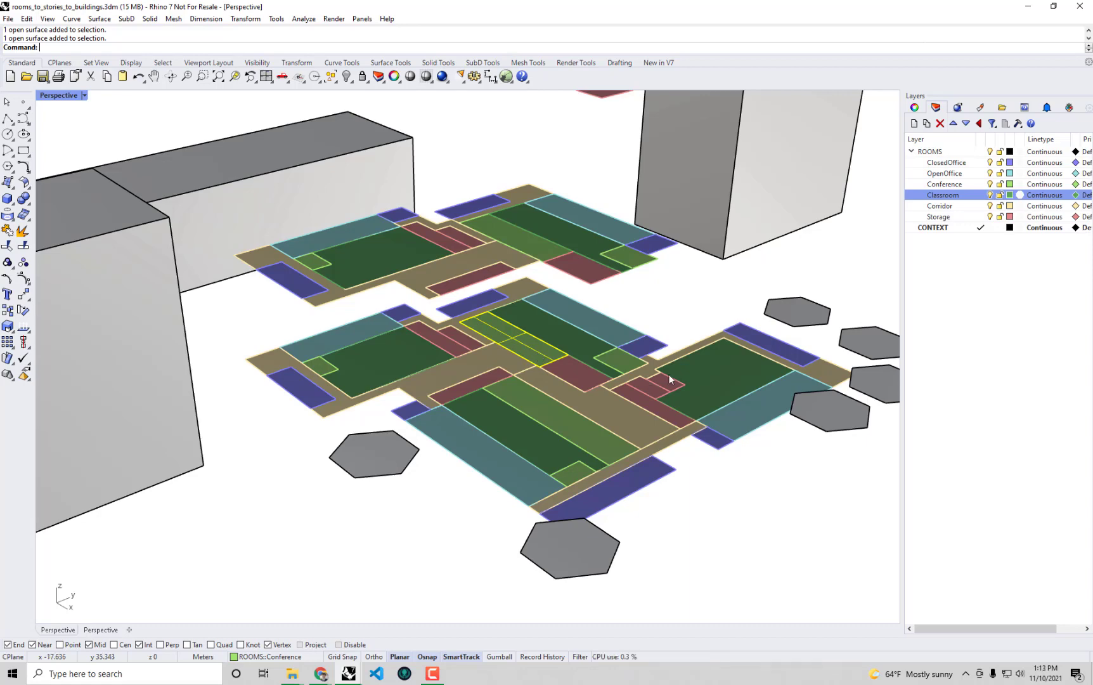
pyautogui.click(687, 321)
pyautogui.moveTo(687, 321); pyautogui.dragTo(680, 299, button='right')
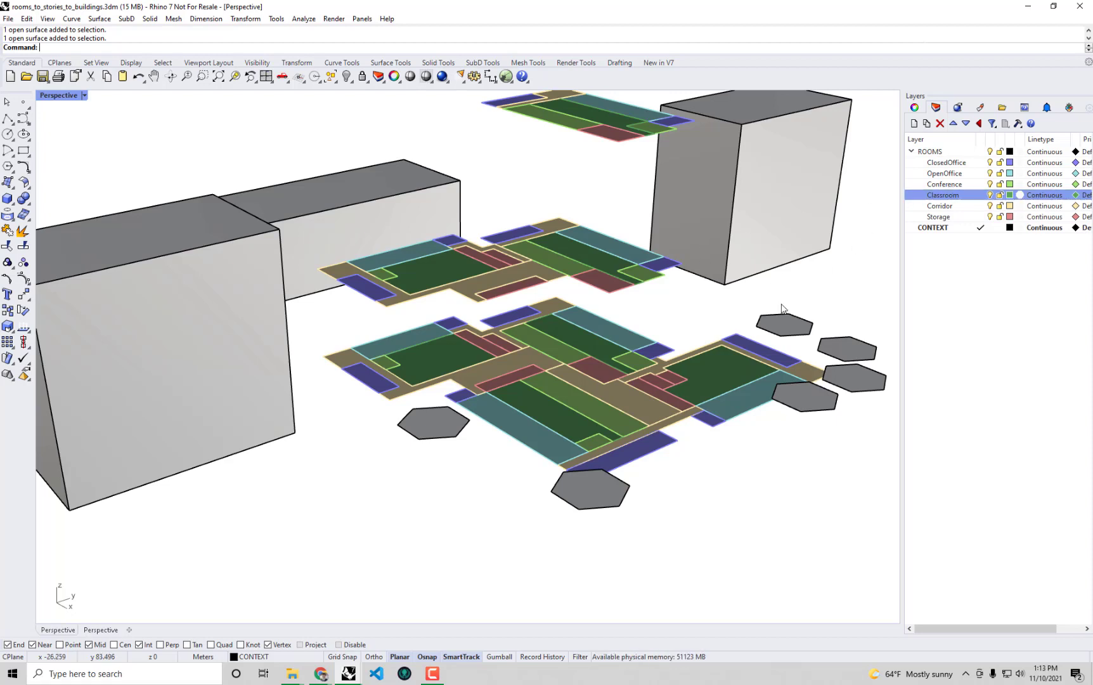
pyautogui.keyDown('shift'); pyautogui.moveTo(783, 304); pyautogui.dragTo(667, 333, button='right'); pyautogui.keyUp('shift')
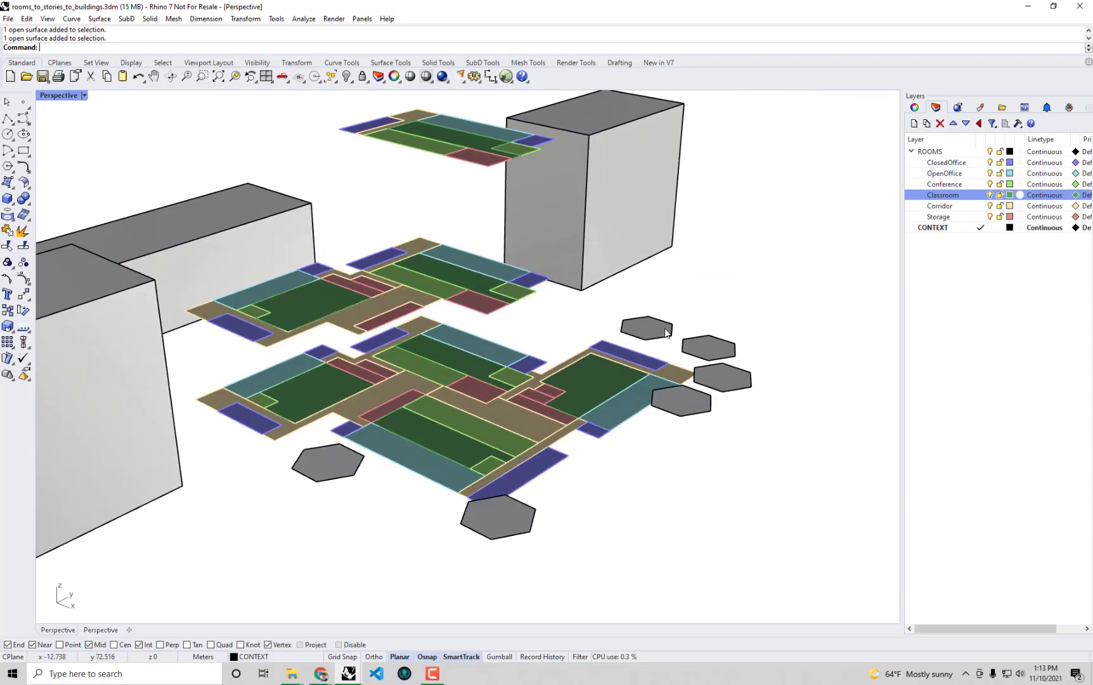
# Launch Grasshopper, place its window beside the Rhino viewport and frame the room surfaces in the visible area.
pyautogui.click(506, 77)
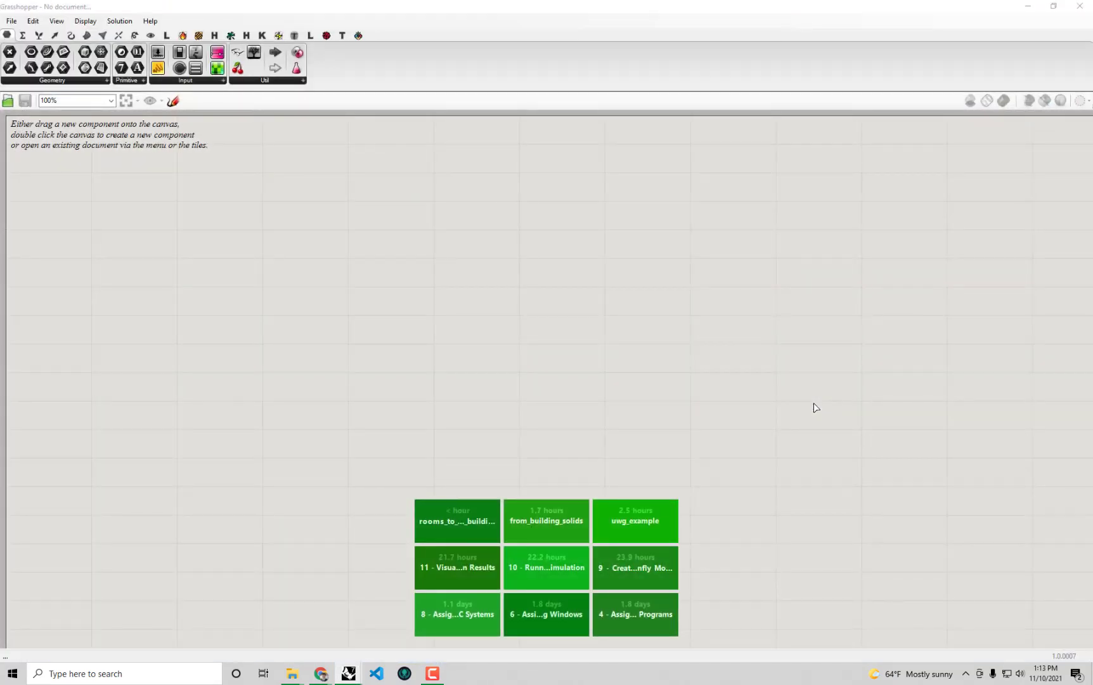
pyautogui.moveTo(679, 11); pyautogui.dragTo(1092, 104)
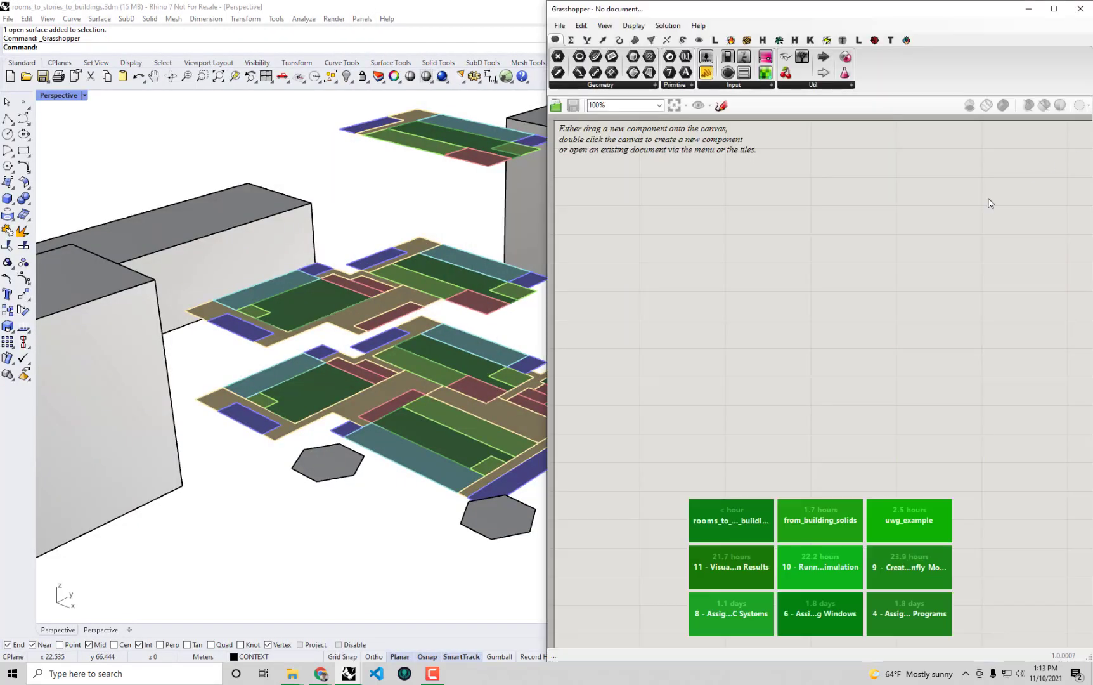
pyautogui.keyDown('shift'); pyautogui.moveTo(279, 370); pyautogui.dragTo(222, 356, button='right'); pyautogui.keyUp('shift')
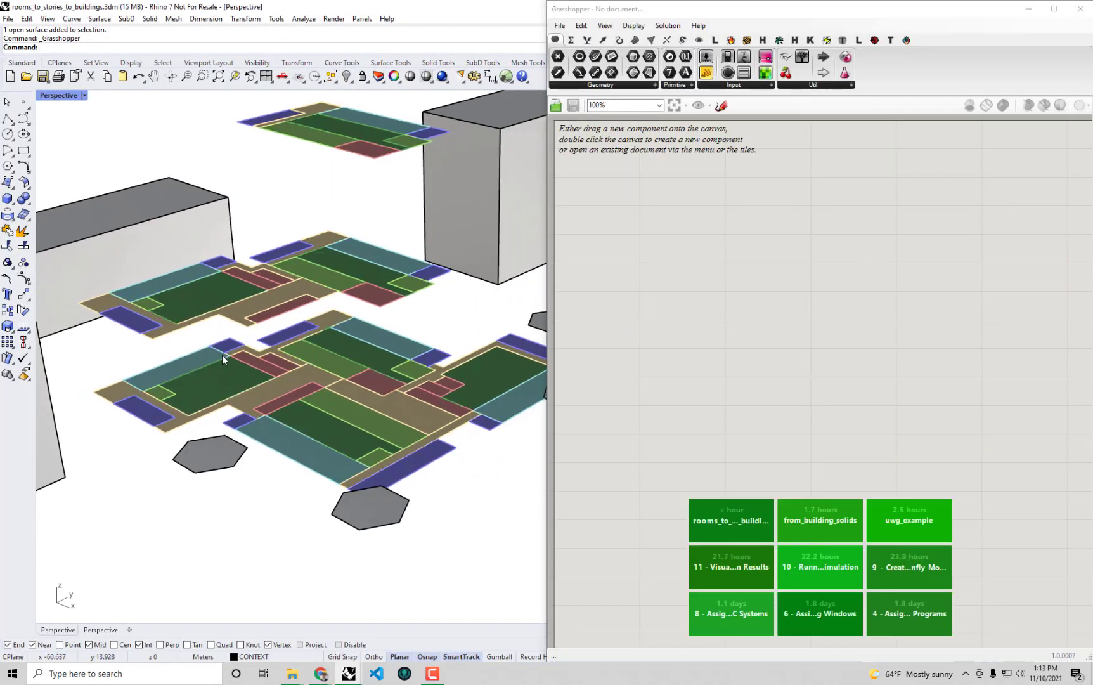
pyautogui.moveTo(374, 349)
pyautogui.mouseDown(button='right')
pyautogui.moveTo(346, 362)
pyautogui.moveTo(379, 344)
pyautogui.moveTo(380, 367)
pyautogui.mouseUp(button='right')
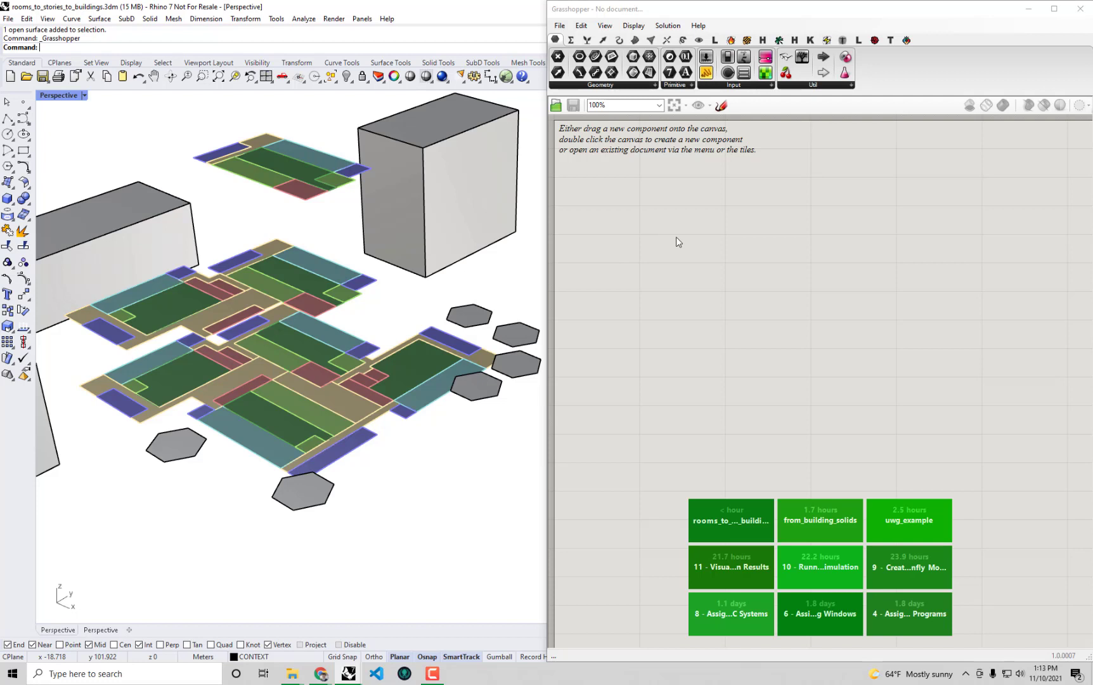
# Add a Geometry parameter near the upper part of the empty Grasshopper canvas.
pyautogui.doubleClick(639, 260)
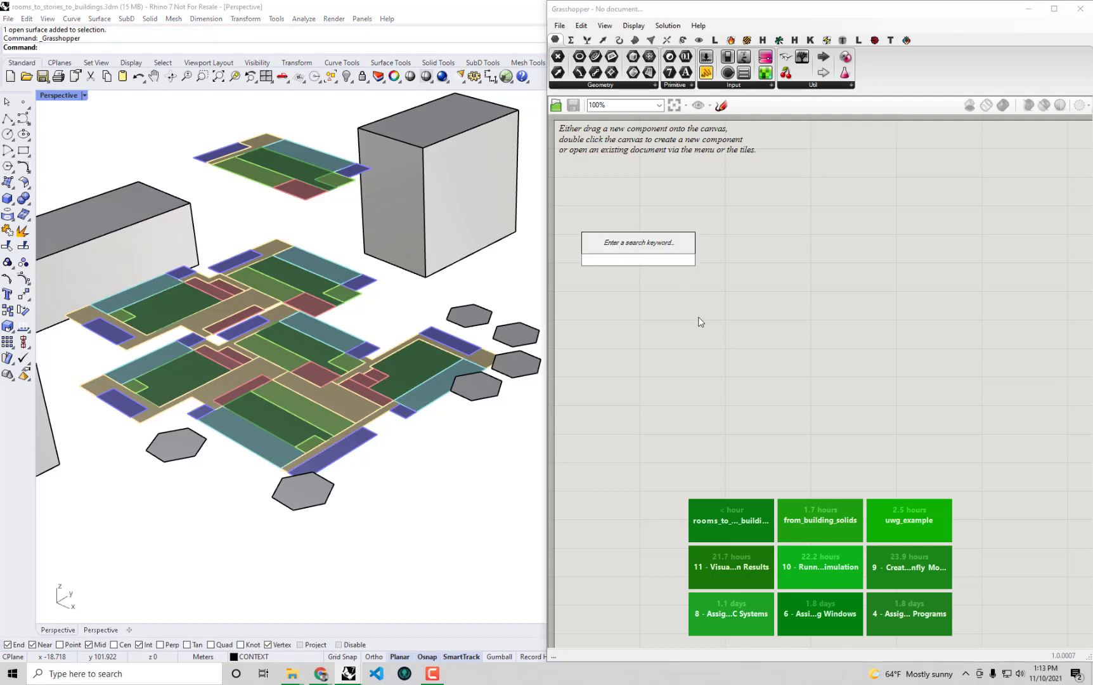
pyautogui.write('geo')
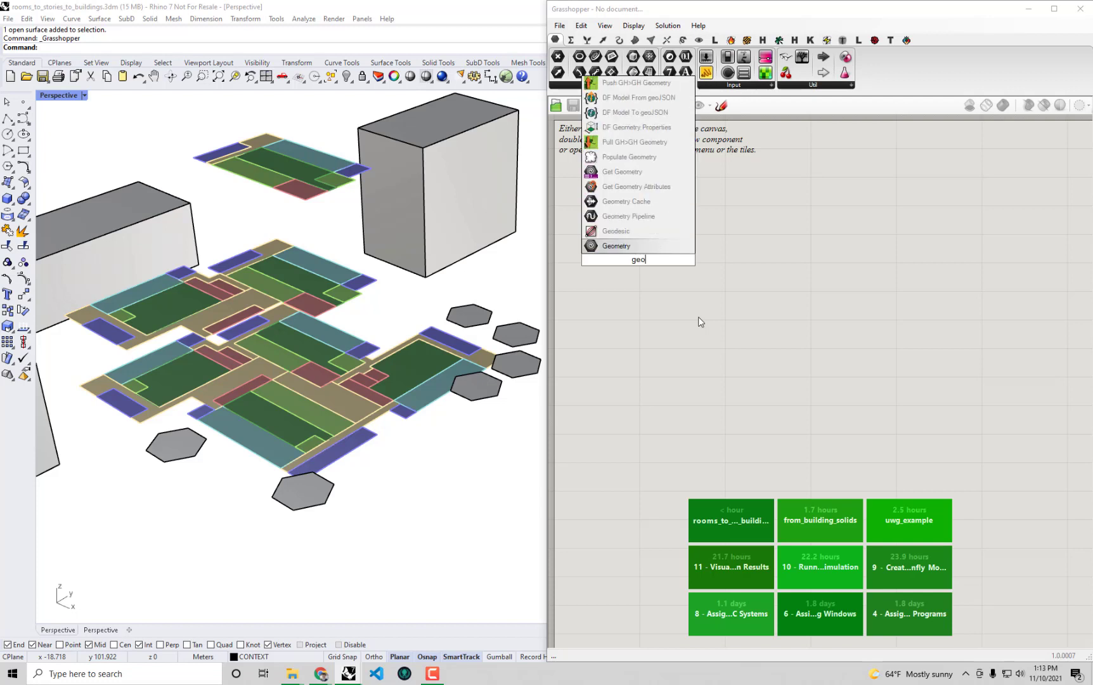
pyautogui.click(663, 248)
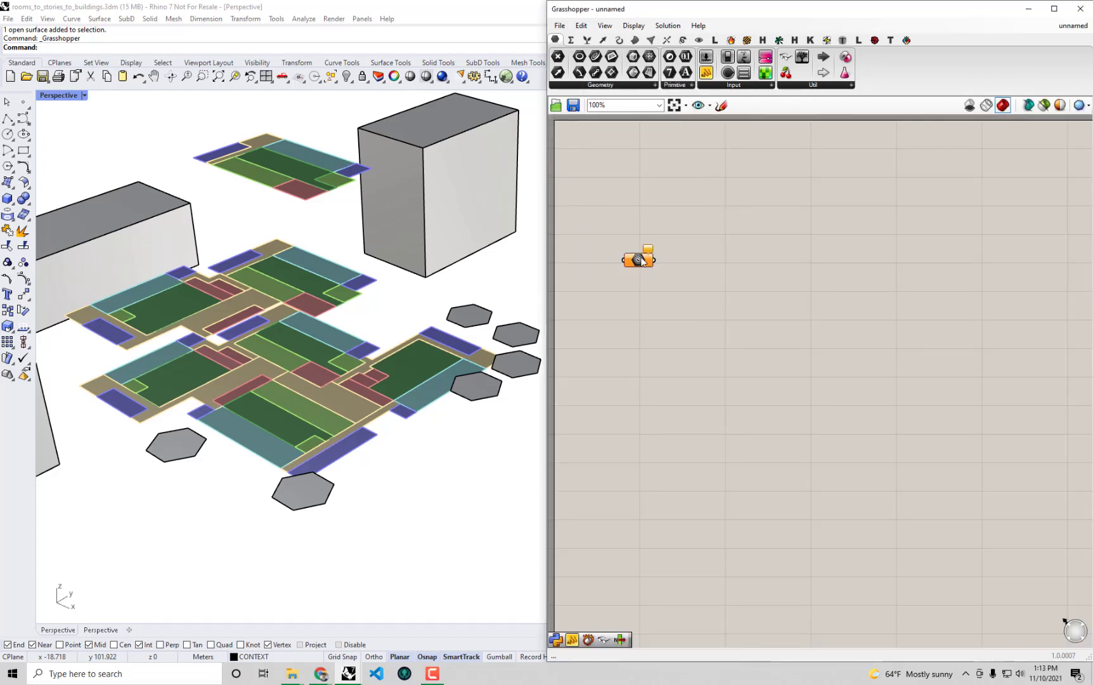
pyautogui.moveTo(644, 261); pyautogui.dragTo(659, 233)
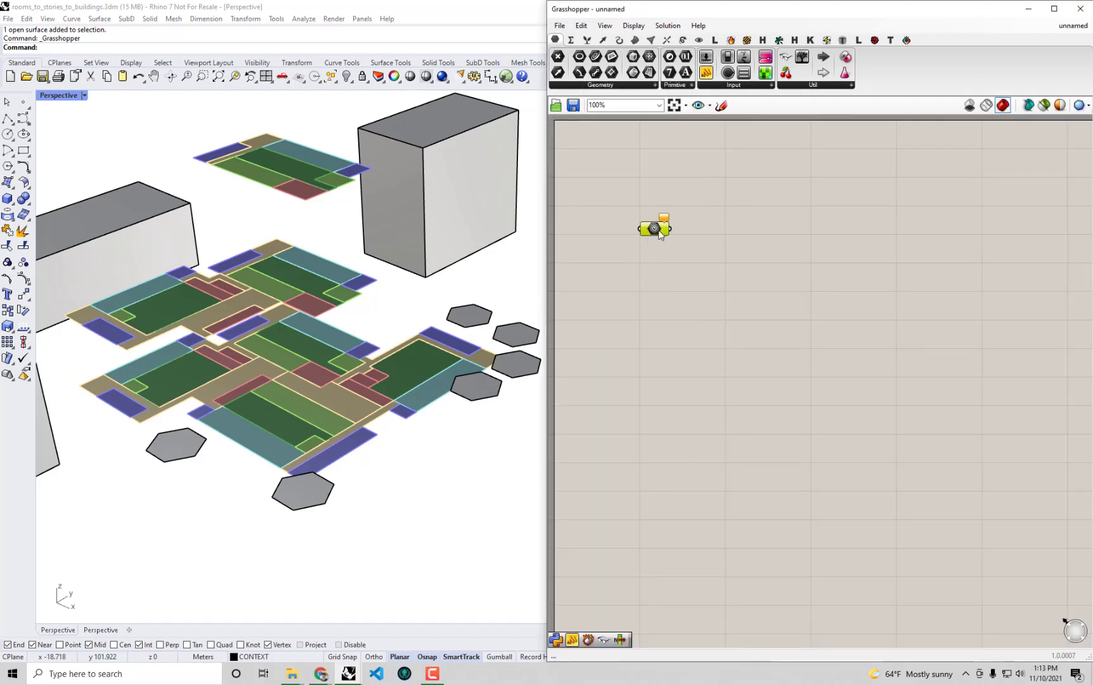
# Select all objects on the ClosedOffice layer in Rhino, then restore Grasshopper beside the viewport.
pyautogui.click(421, 478)
pyautogui.moveTo(784, 11); pyautogui.dragTo(649, 396)
pyautogui.click(952, 163)
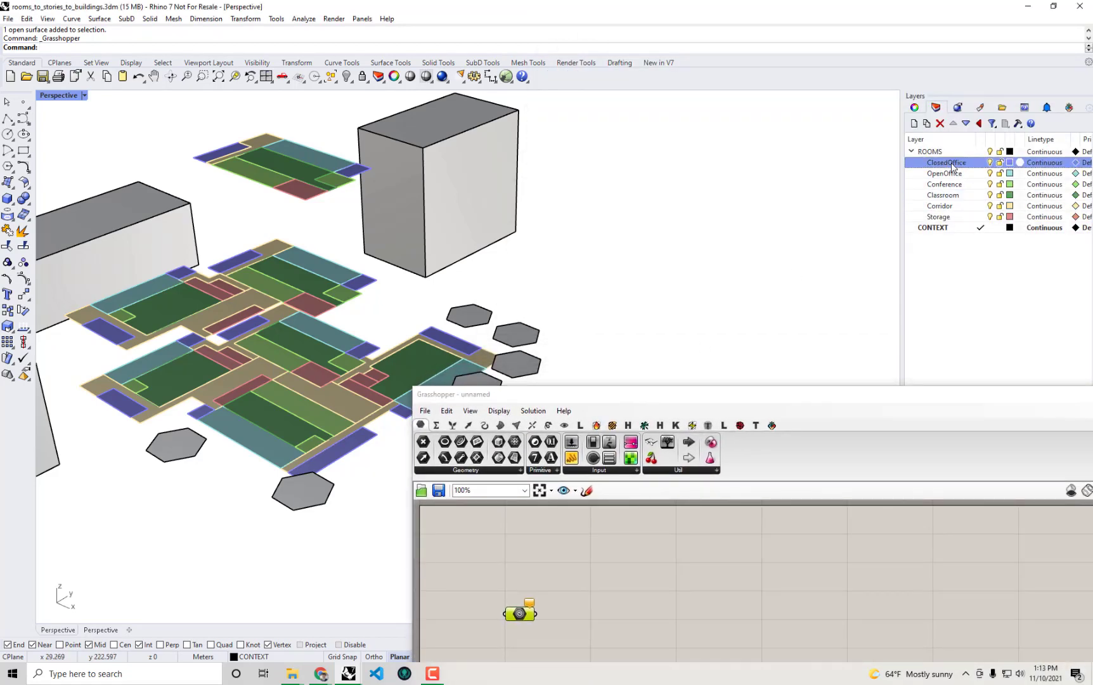
pyautogui.rightClick(968, 165)
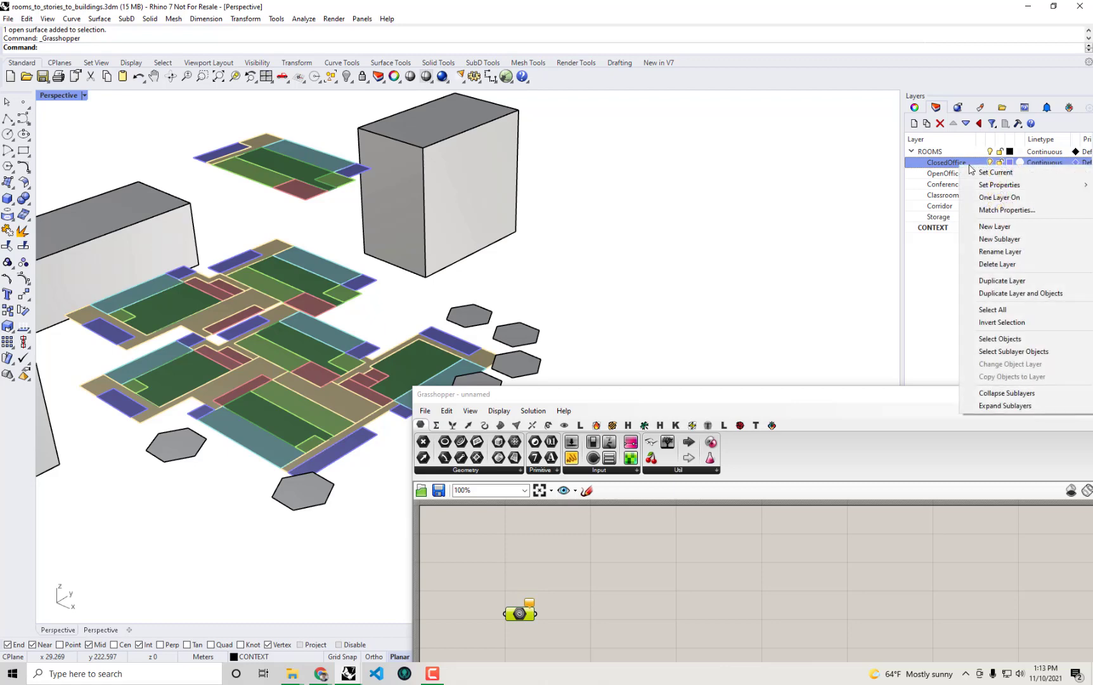
pyautogui.click(987, 339)
pyautogui.doubleClick(717, 396)
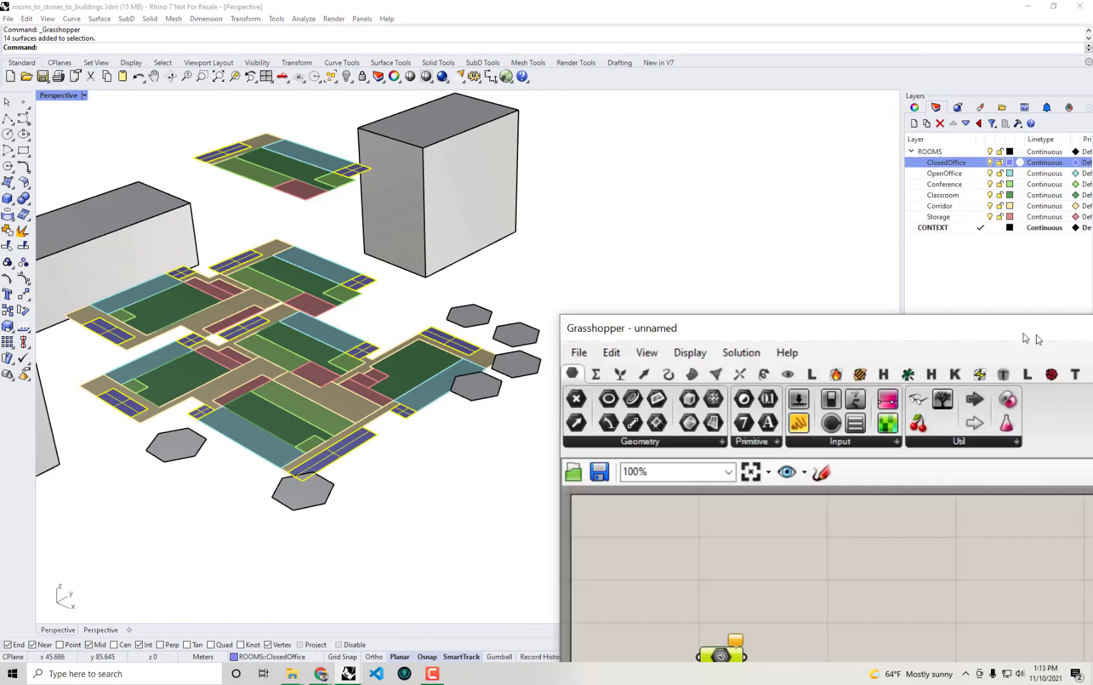
pyautogui.moveTo(1026, 338); pyautogui.dragTo(1092, 342)
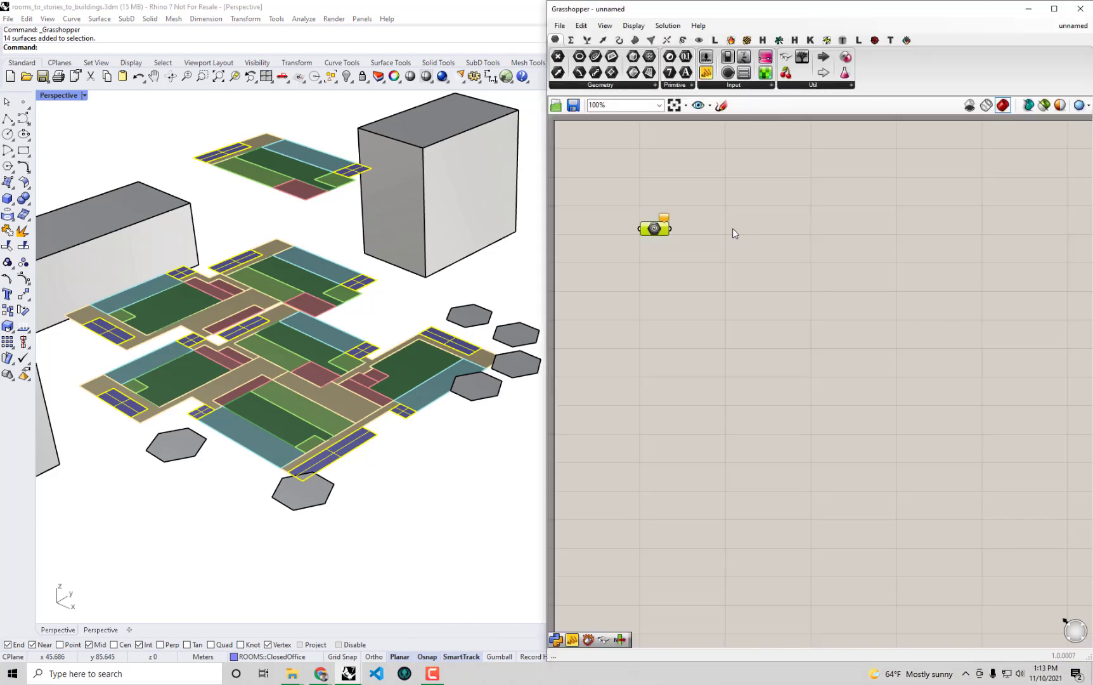
# Assign the selected ClosedOffice surfaces to the Geometry parameter as multiple geometries and internalise the data.
pyautogui.rightClick(655, 229)
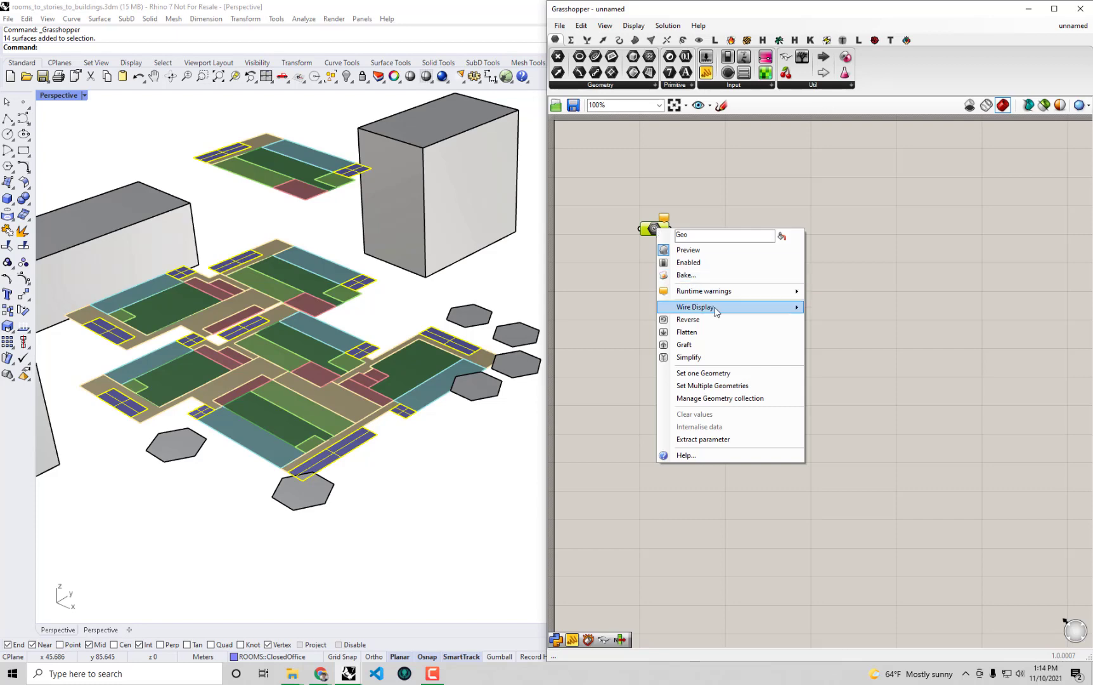
pyautogui.click(743, 387)
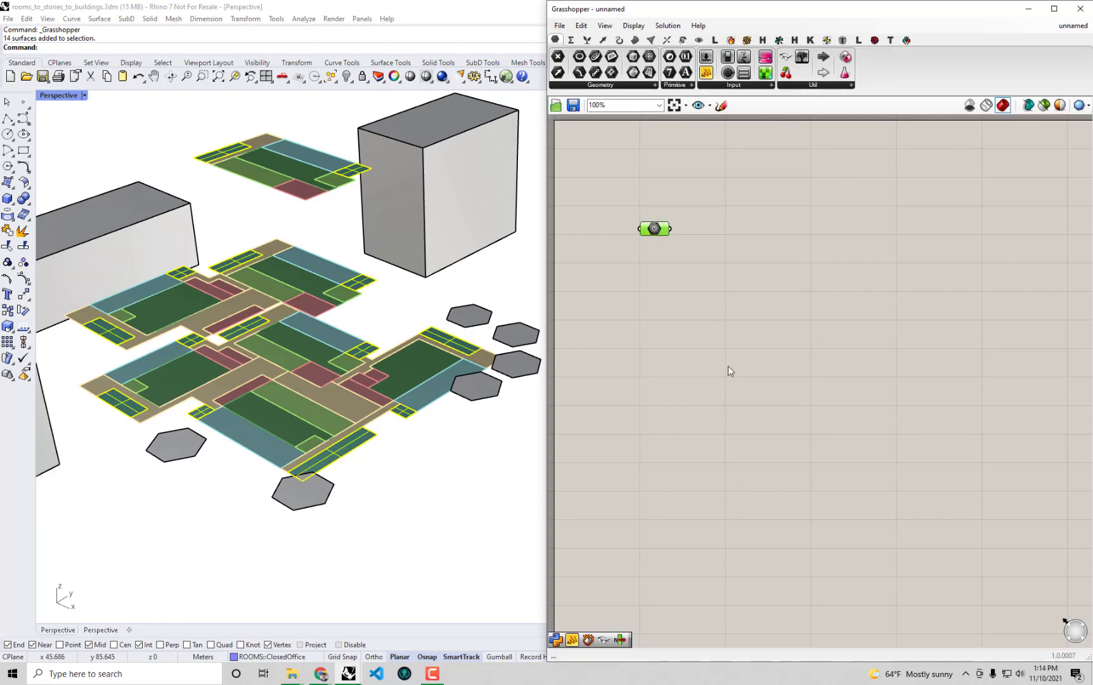
pyautogui.moveTo(654, 232); pyautogui.dragTo(650, 217)
pyautogui.rightClick(648, 215)
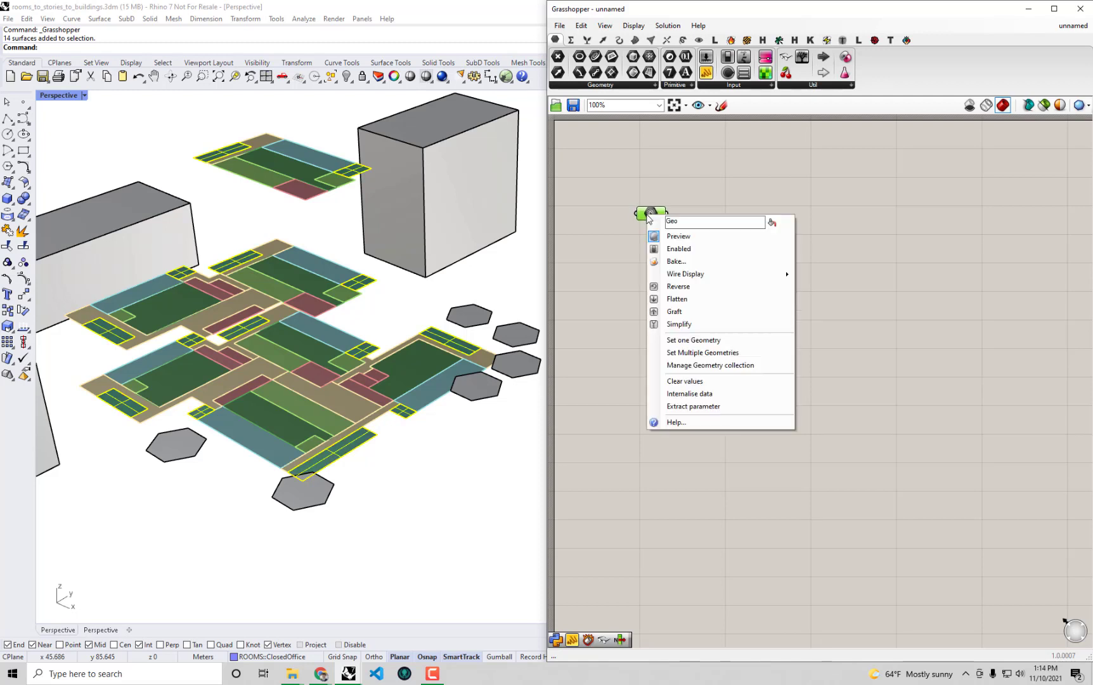
pyautogui.click(702, 395)
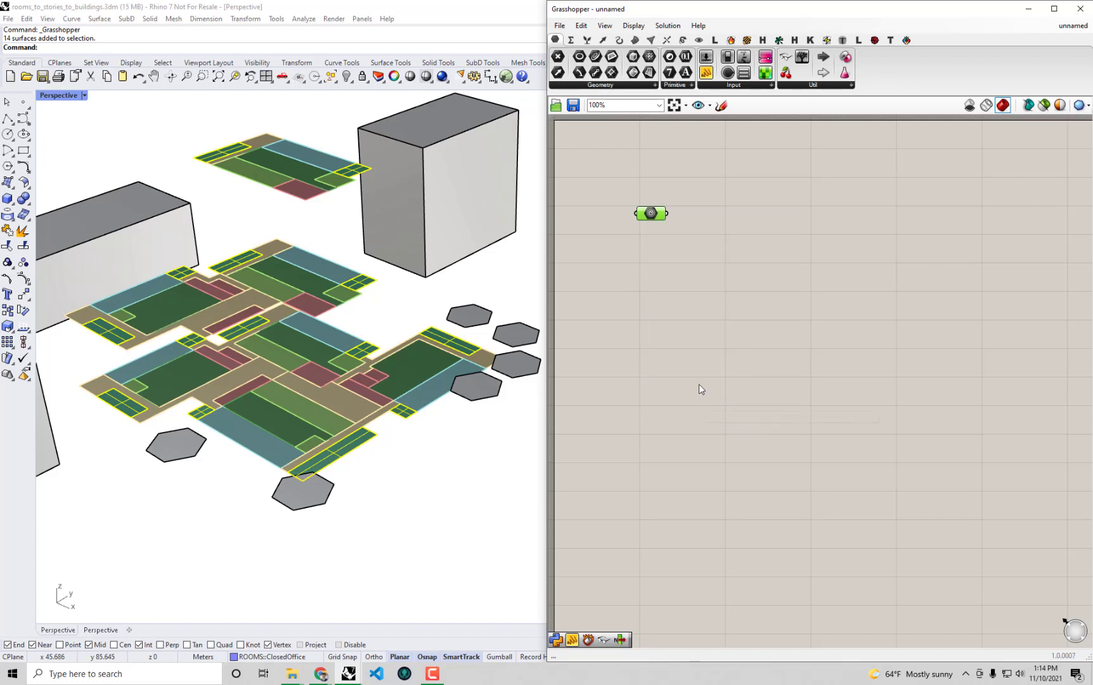
# Check the surfaces stored in the Geometry parameter and move it slightly higher on the canvas.
pyautogui.click(634, 233)
pyautogui.click(643, 214)
pyautogui.click(610, 310)
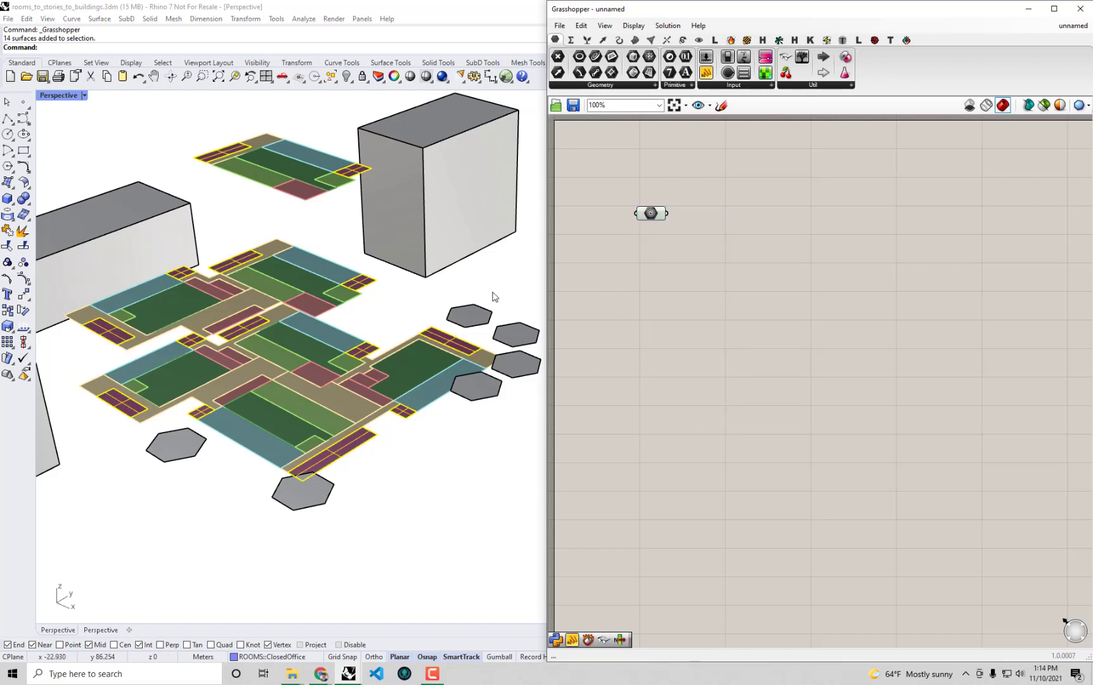
pyautogui.click(654, 214)
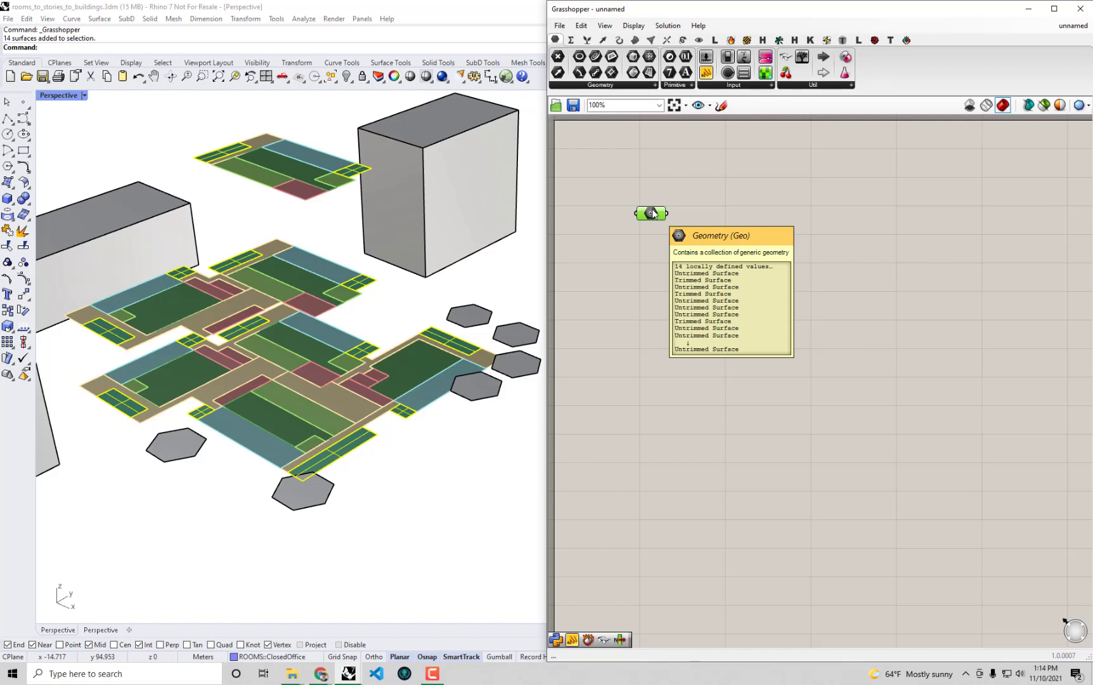
pyautogui.moveTo(653, 213); pyautogui.dragTo(645, 191)
pyautogui.click(741, 210)
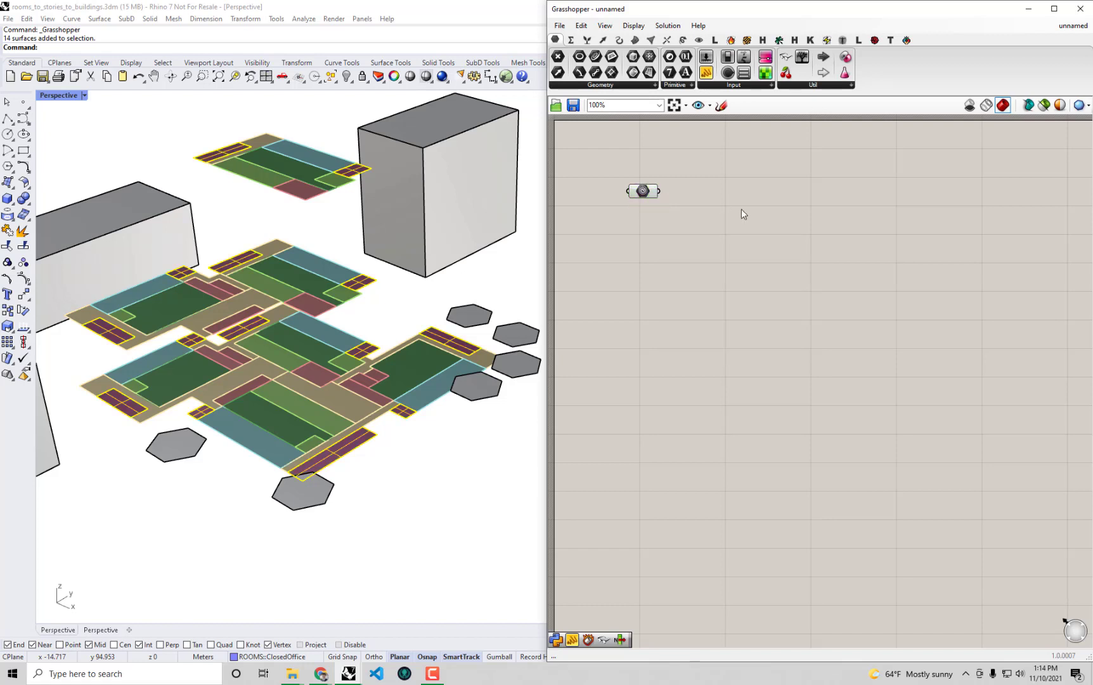
# Maximise the Grasshopper window and place a DF Room2D component beside the Geometry parameter.
pyautogui.click(780, 41)
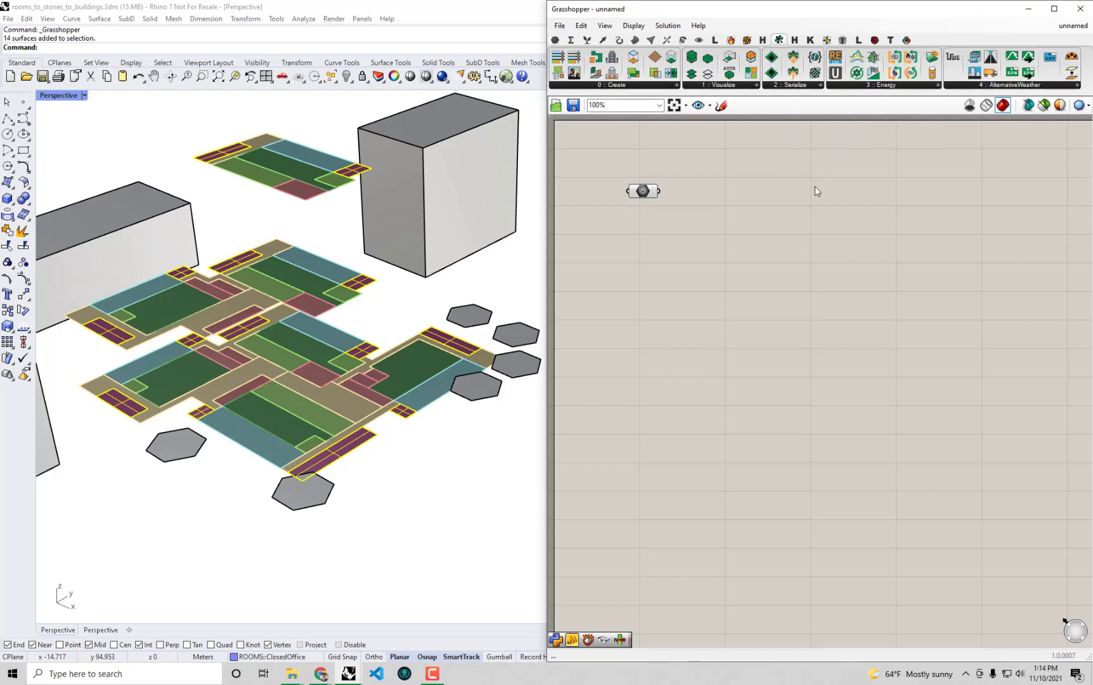
pyautogui.doubleClick(818, 9)
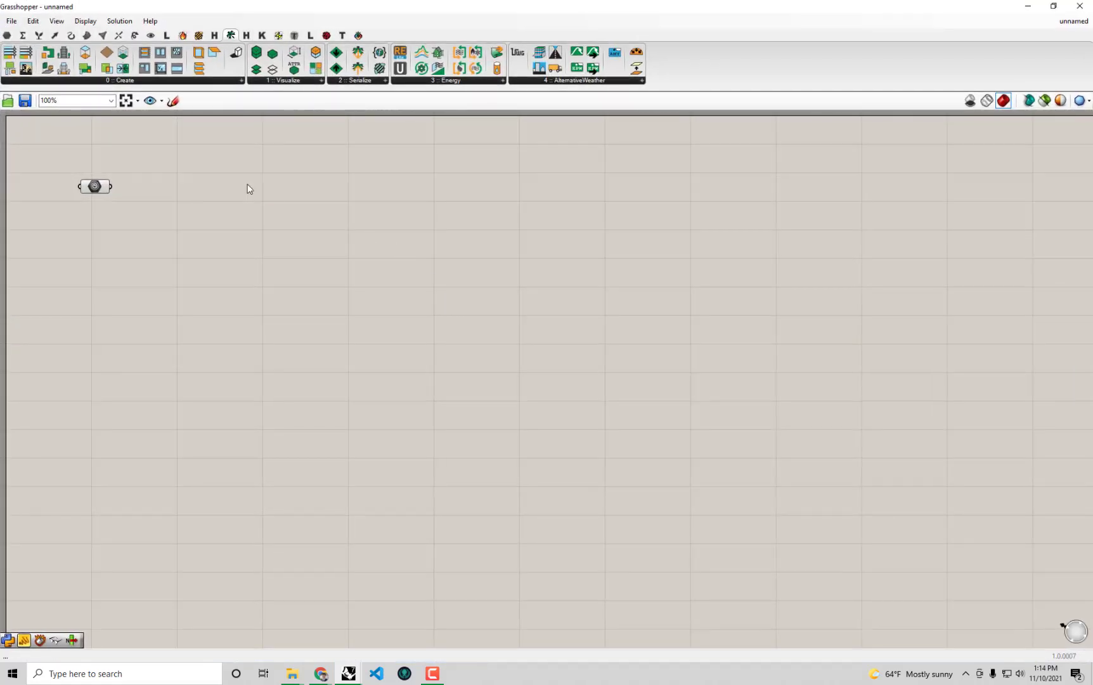
pyautogui.click(100, 82)
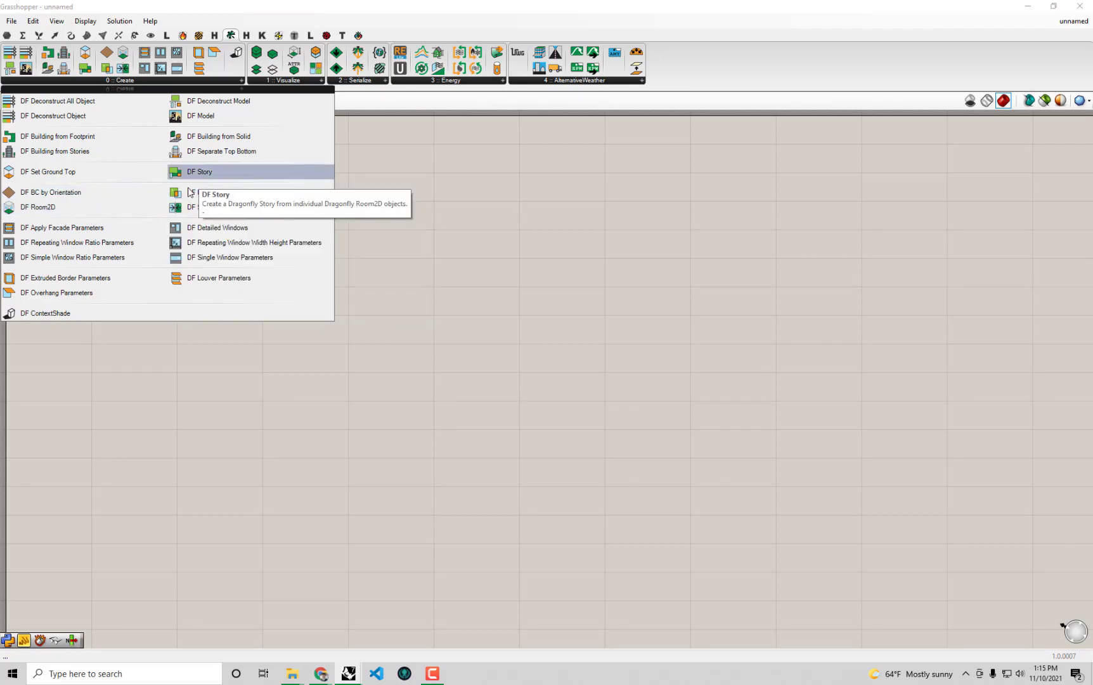
pyautogui.click(67, 213)
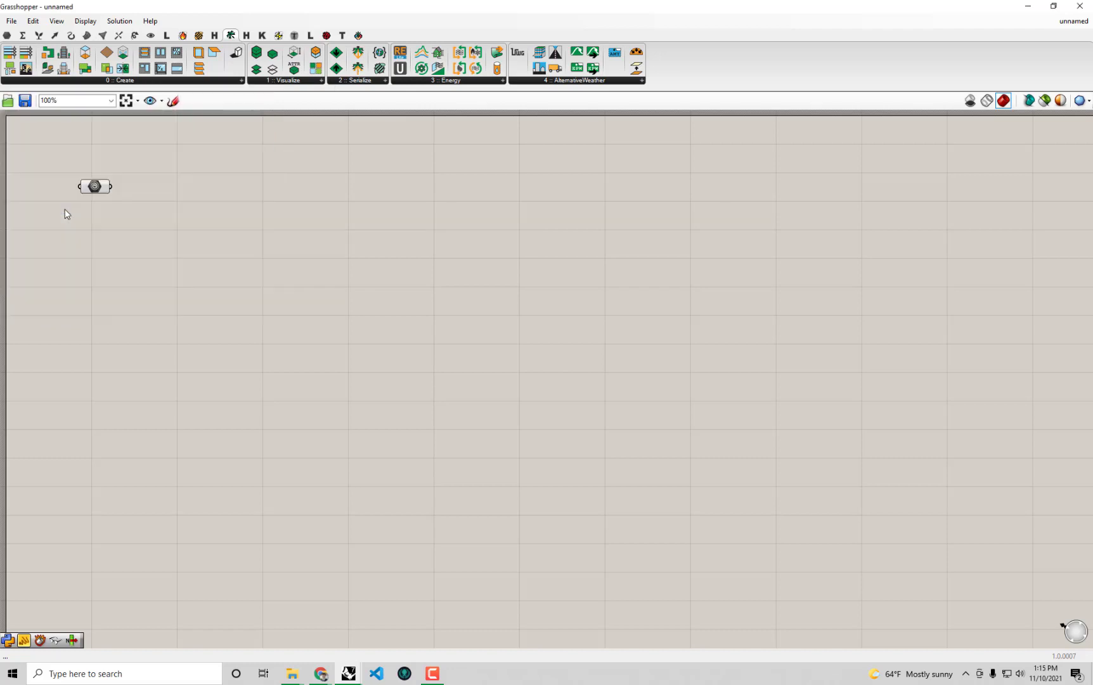
pyautogui.click(232, 267)
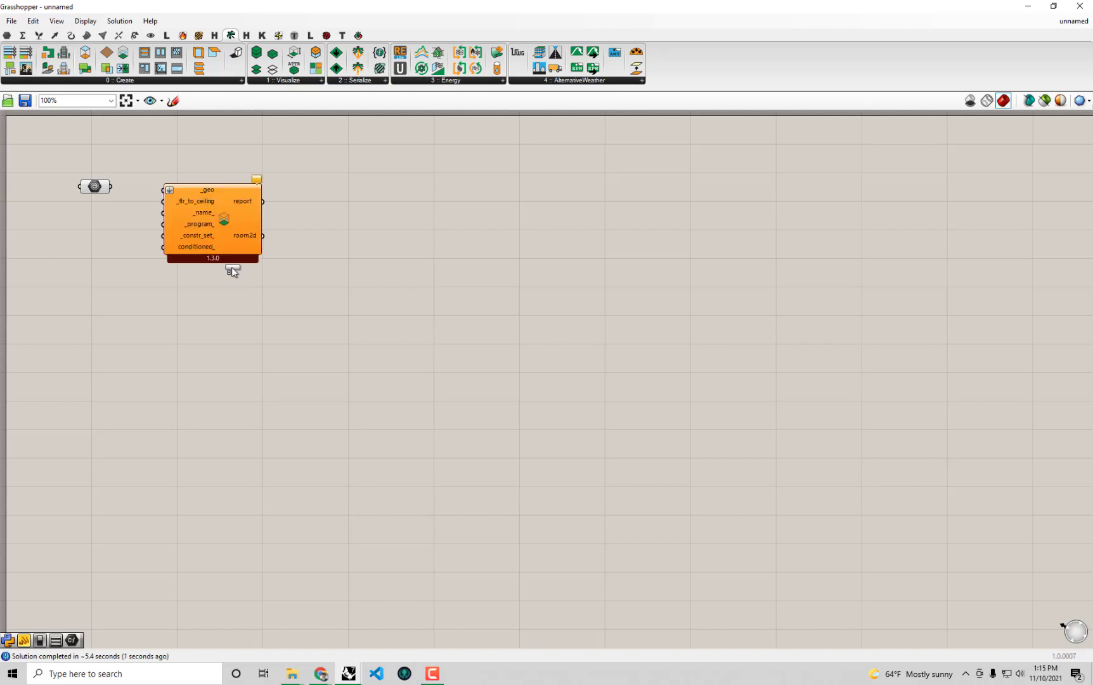
# Move the DF Room2D component further from the Geometry parameter and connect that parameter to its _geo input.
pyautogui.scroll(3, 231, 268)
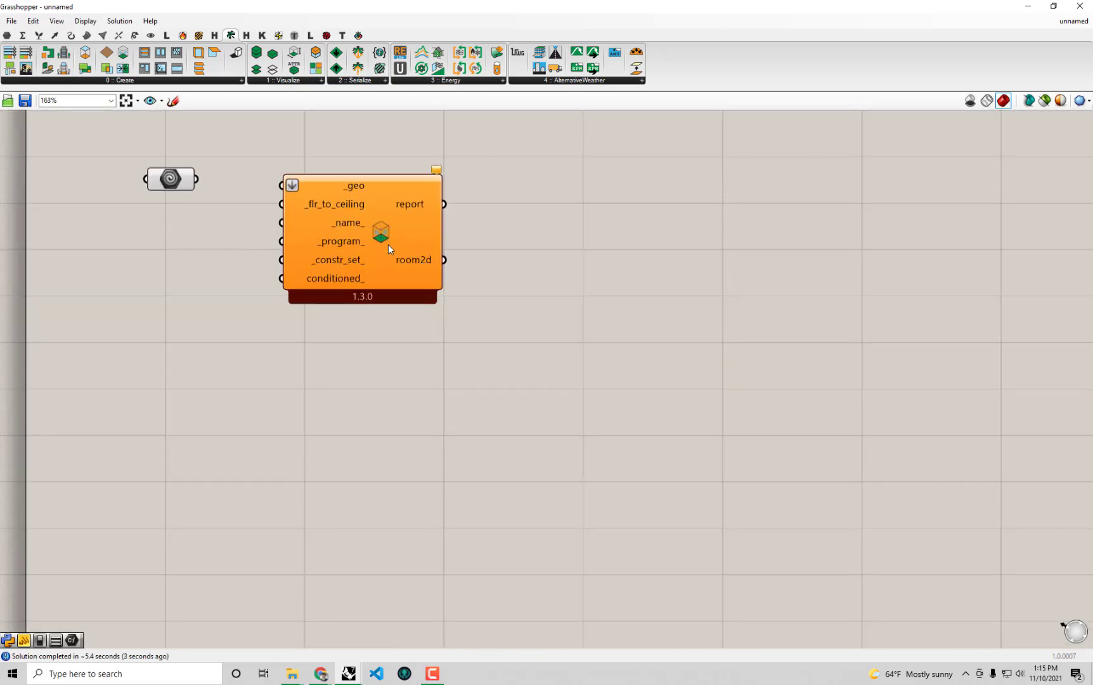
pyautogui.moveTo(387, 244); pyautogui.dragTo(425, 245)
pyautogui.click(538, 297)
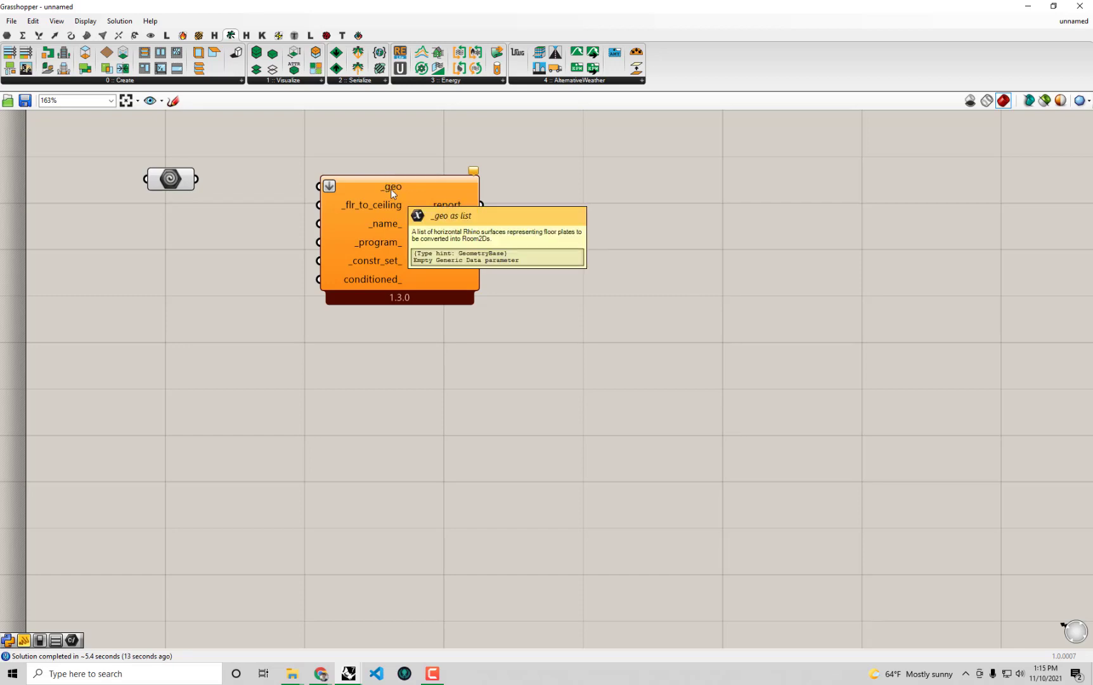
pyautogui.moveTo(204, 182); pyautogui.dragTo(319, 185)
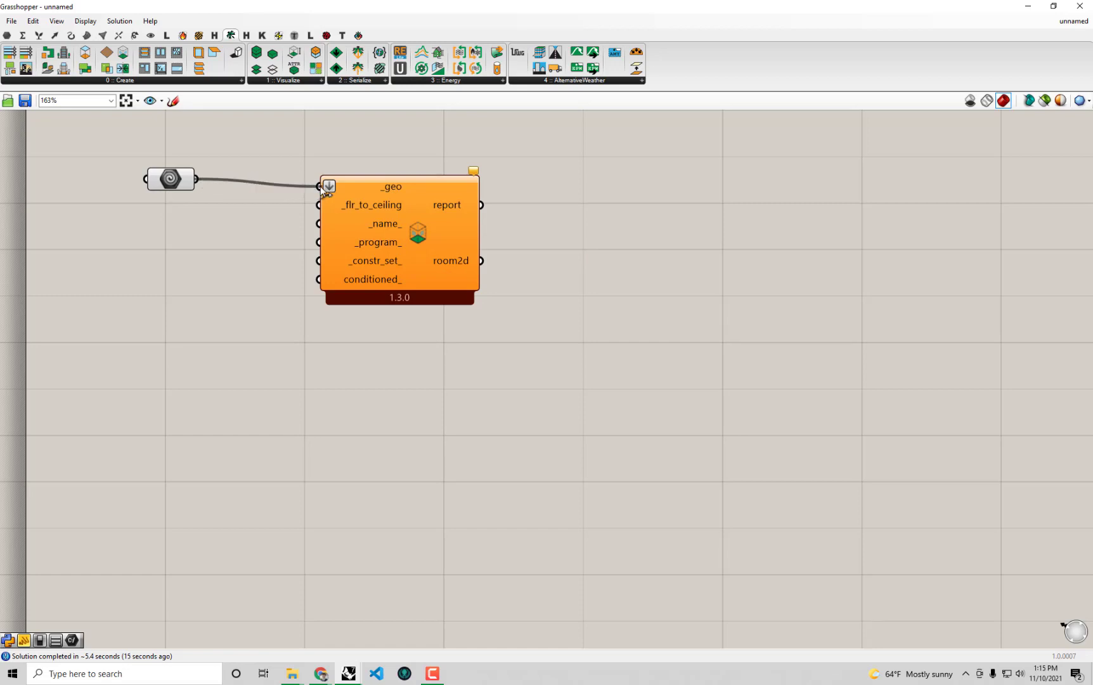
pyautogui.moveTo(441, 265); pyautogui.dragTo(466, 275)
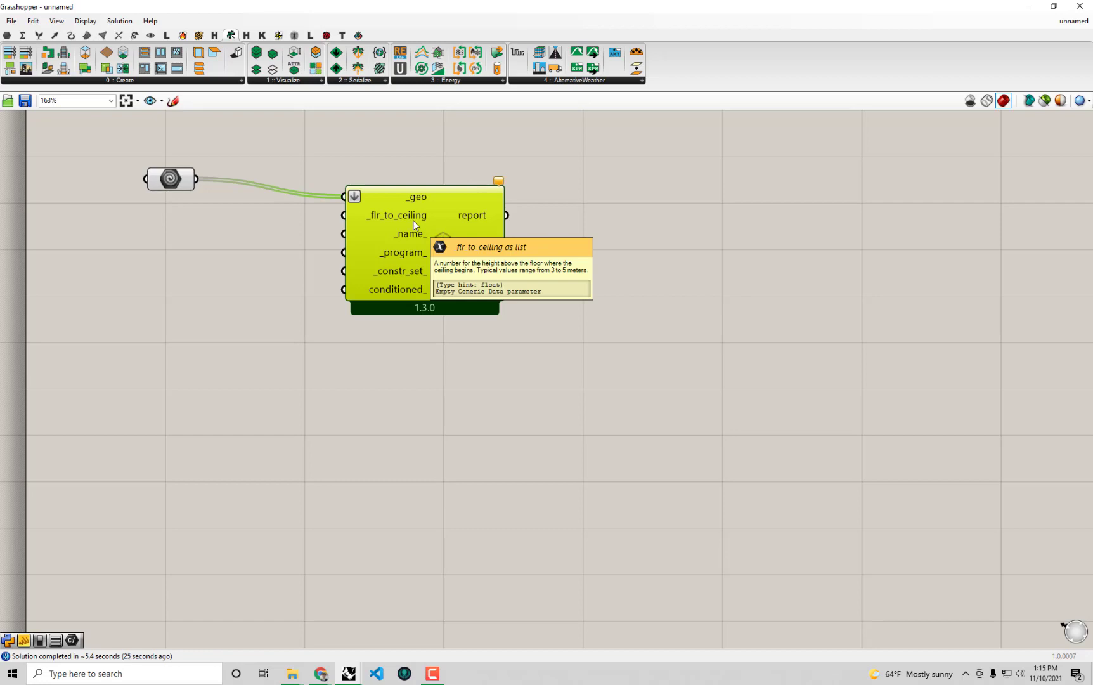
# Create a panel containing 3, connect it to the _flr_to_ceiling input of DF Room2D, and align it with that input.
pyautogui.doubleClick(220, 233)
pyautogui.write('"')
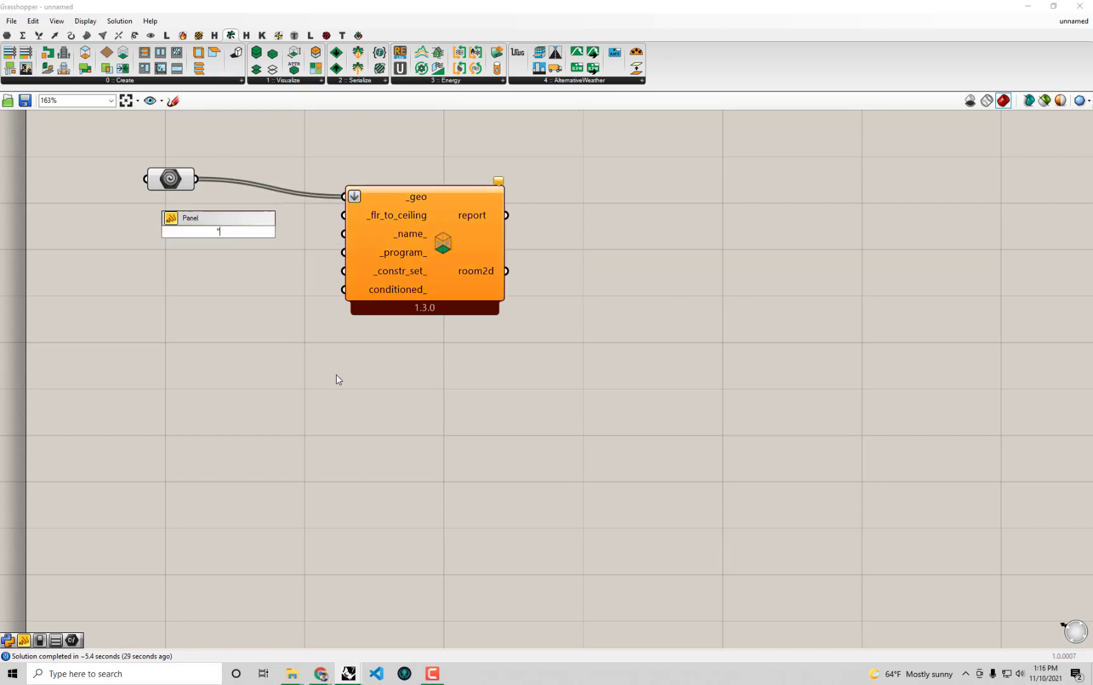
pyautogui.write('3')
pyautogui.press('Return')
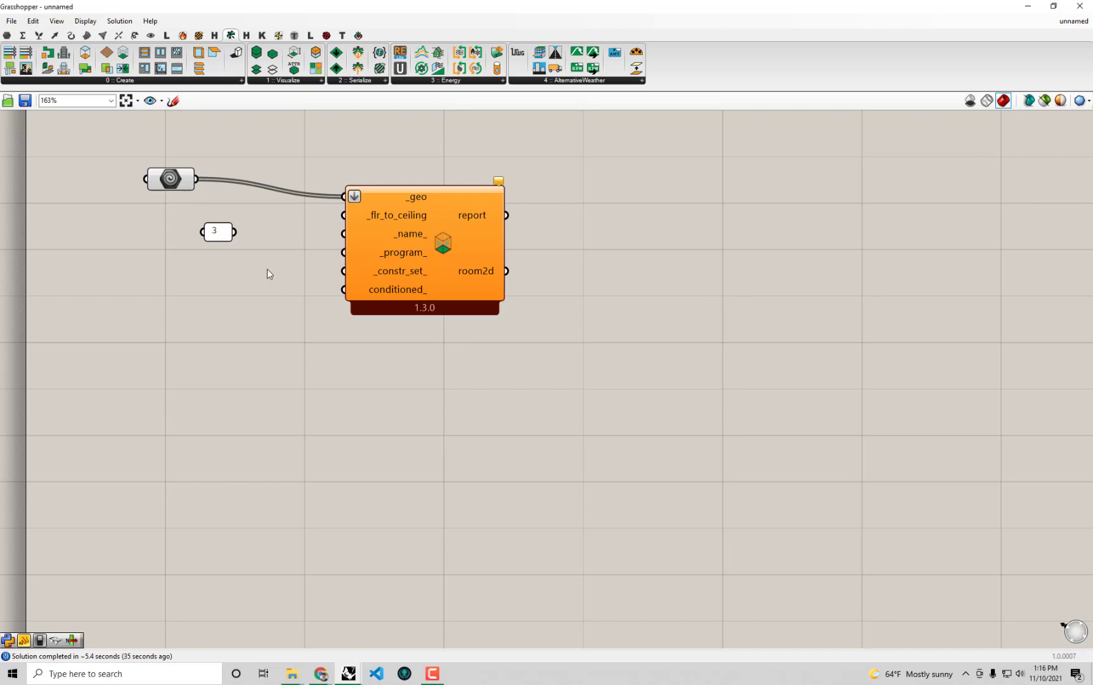
pyautogui.moveTo(233, 241); pyautogui.dragTo(343, 216)
pyautogui.moveTo(235, 235); pyautogui.dragTo(267, 225)
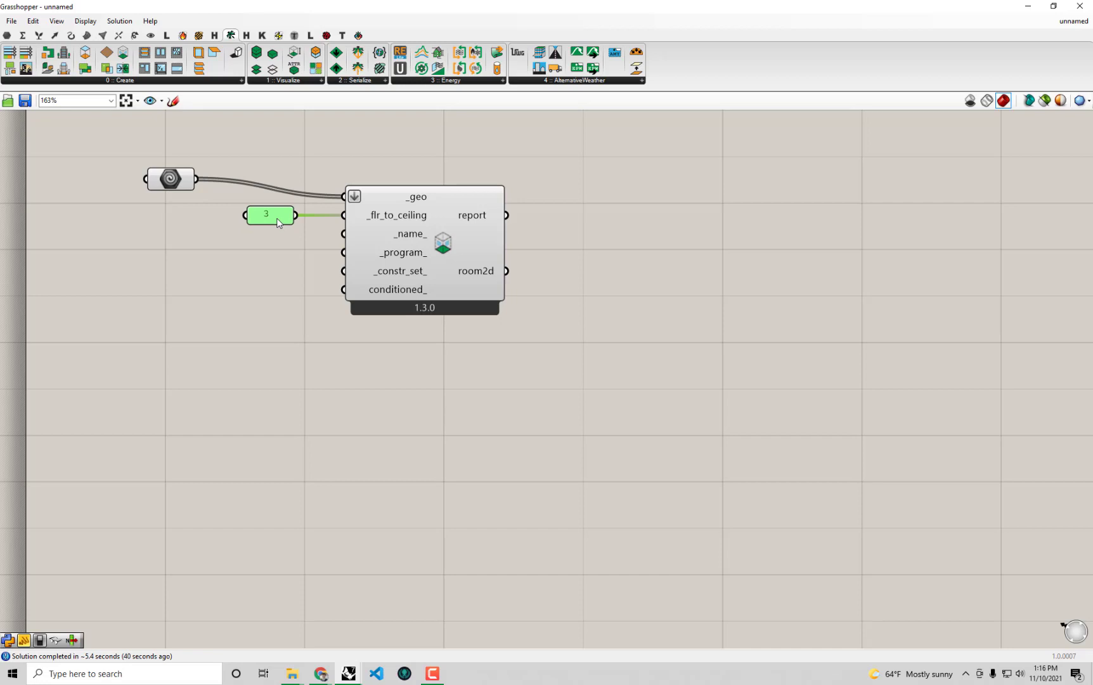
# Add a panel beside DF Room2D, connect it to the room2d output, and enlarge it to fit the full room list.
pyautogui.moveTo(490, 277)
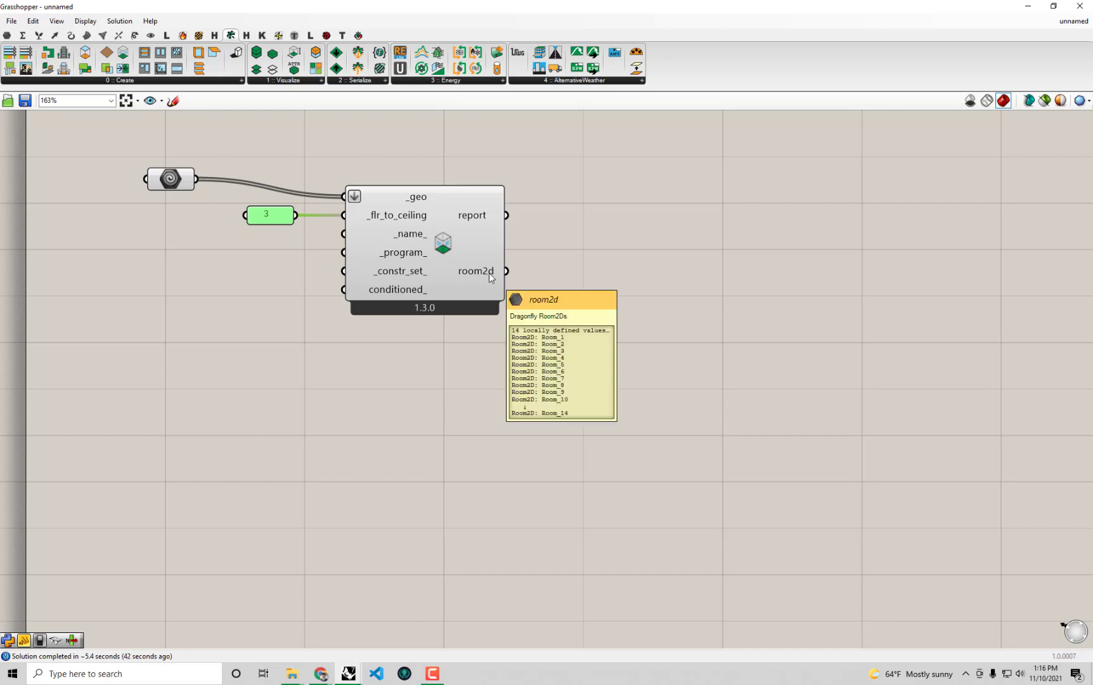
pyautogui.doubleClick(638, 233)
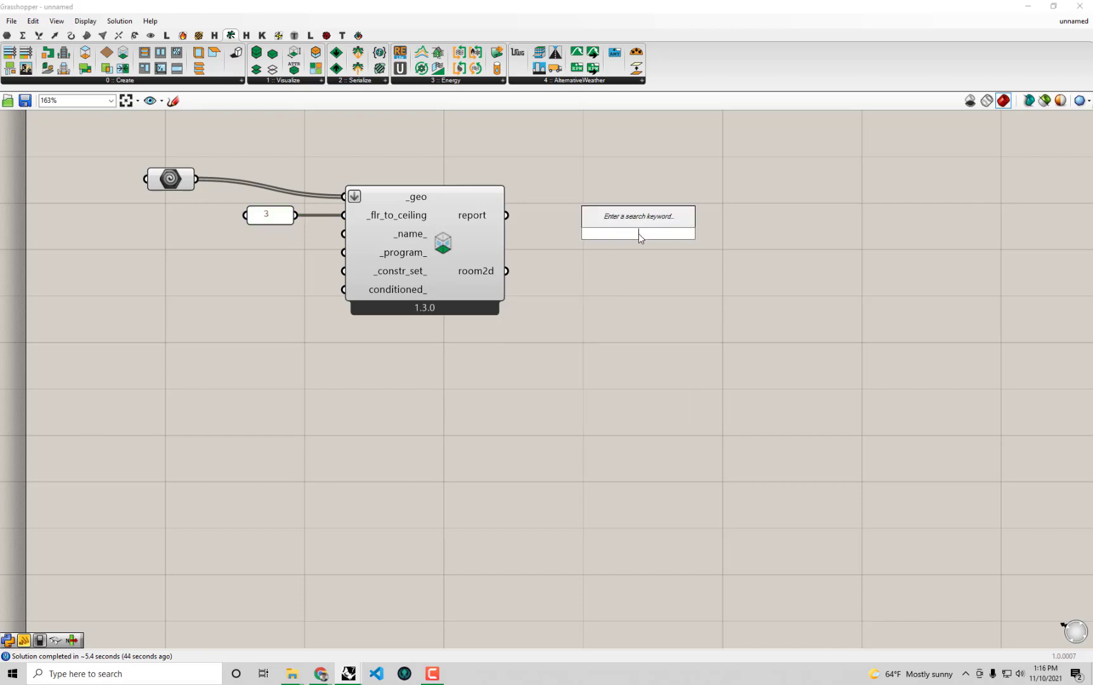
pyautogui.write('pan')
pyautogui.press('Up')
pyautogui.press('Return')
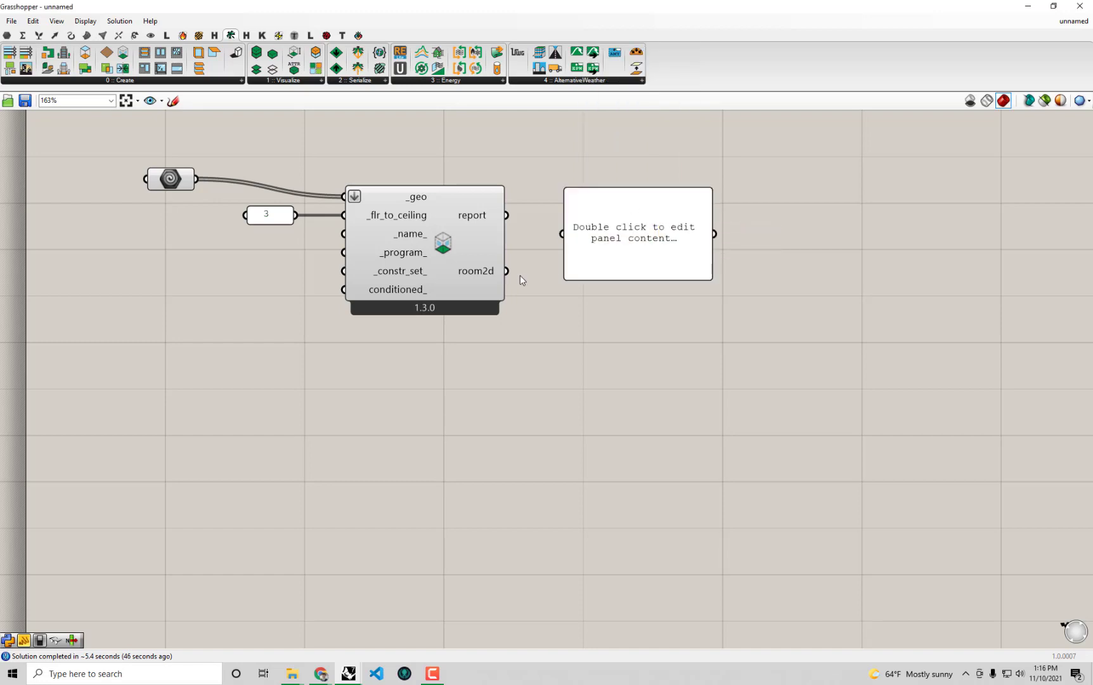
pyautogui.moveTo(508, 271); pyautogui.dragTo(562, 233)
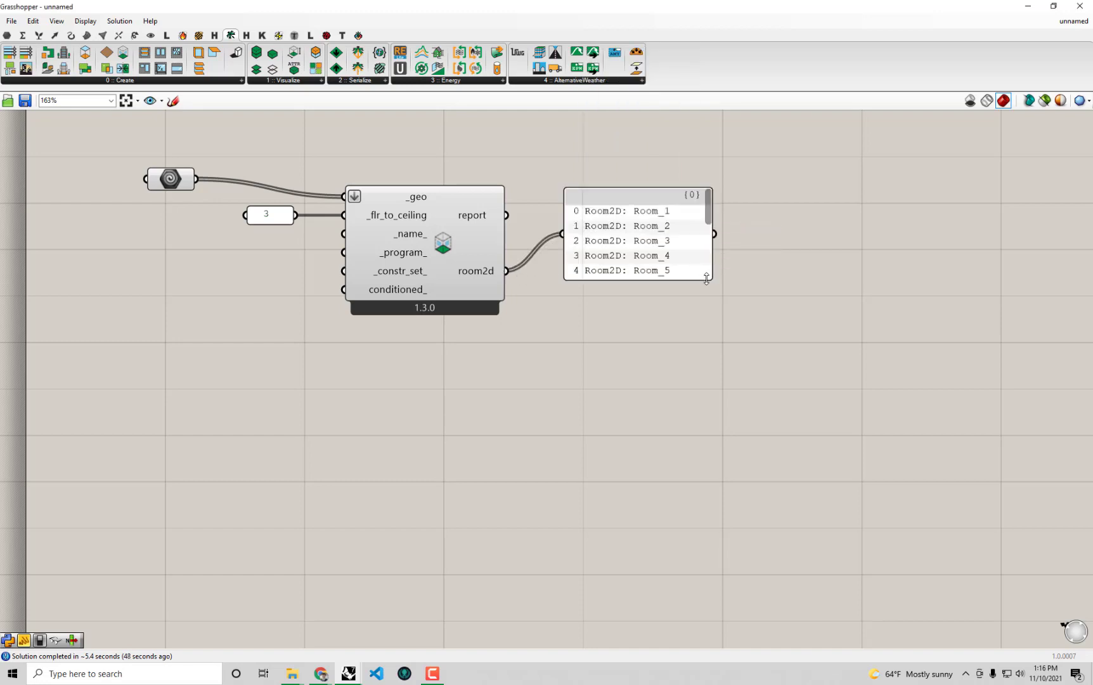
pyautogui.moveTo(710, 277); pyautogui.dragTo(770, 448)
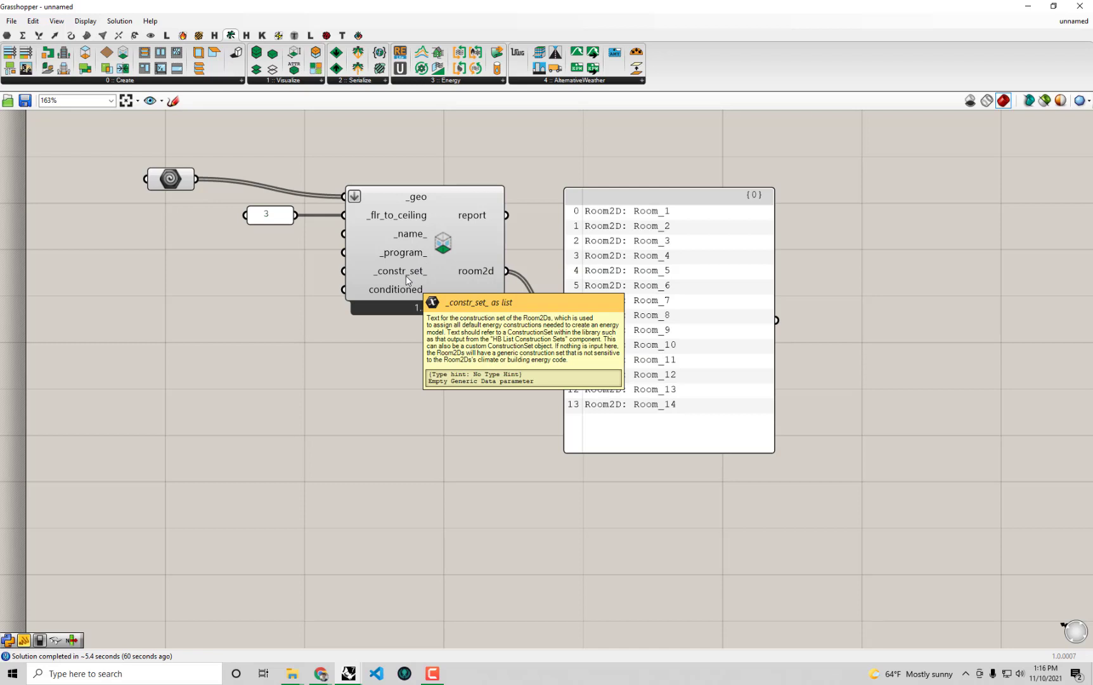
# Move the room list panel slightly up and further away from the DF Room2D component.
pyautogui.scroll(-2, 407, 283)
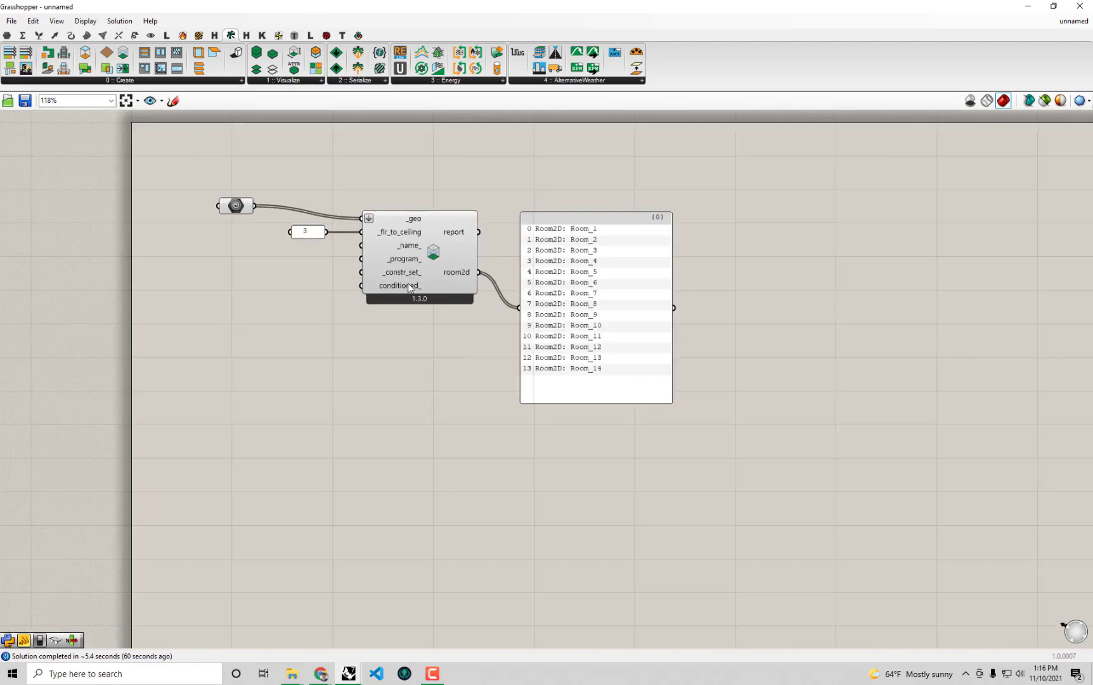
pyautogui.moveTo(425, 317); pyautogui.dragTo(524, 293, button='right')
pyautogui.scroll(2, 520, 331)
pyautogui.moveTo(711, 343); pyautogui.dragTo(728, 324)
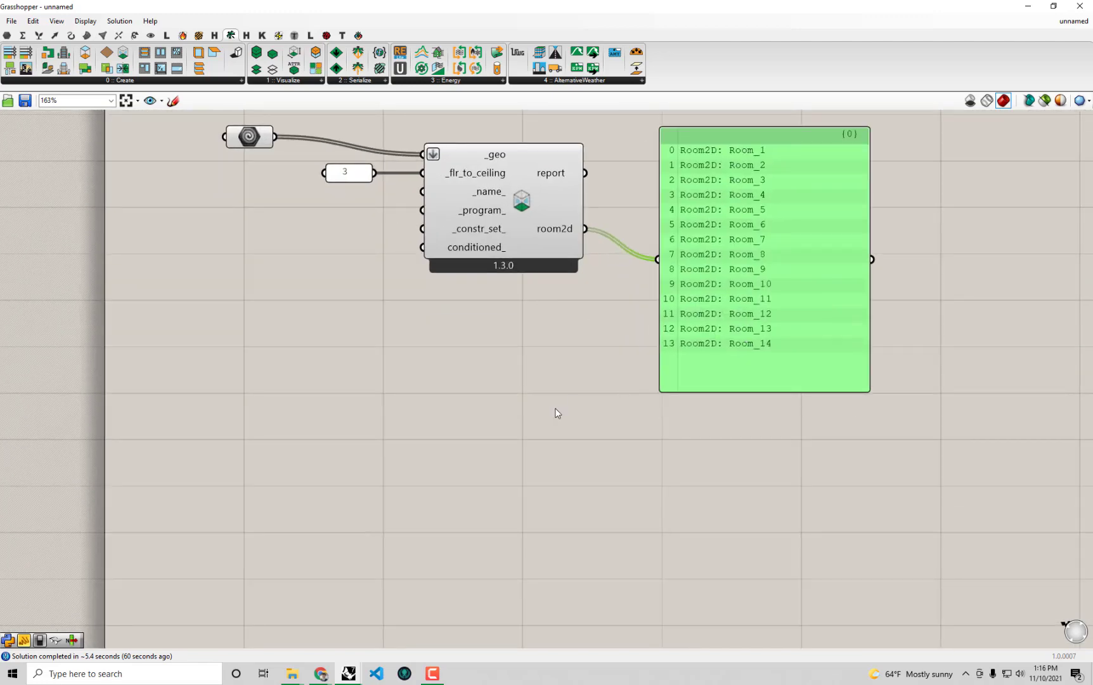
pyautogui.click(555, 409)
pyautogui.moveTo(494, 212)
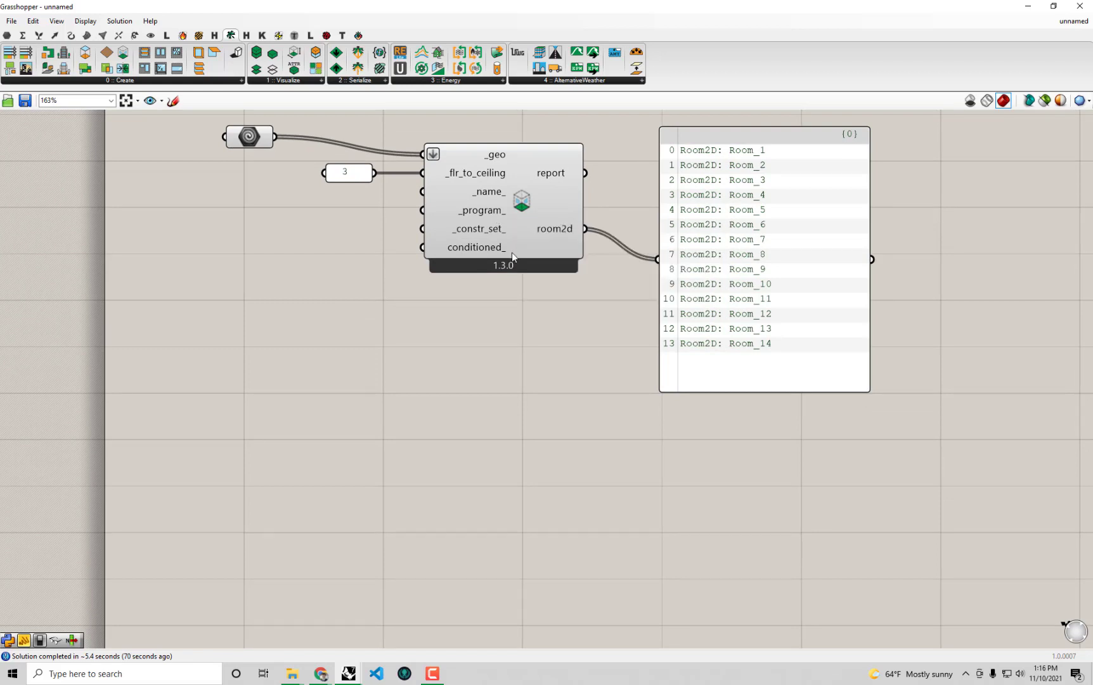
pyautogui.moveTo(517, 266)
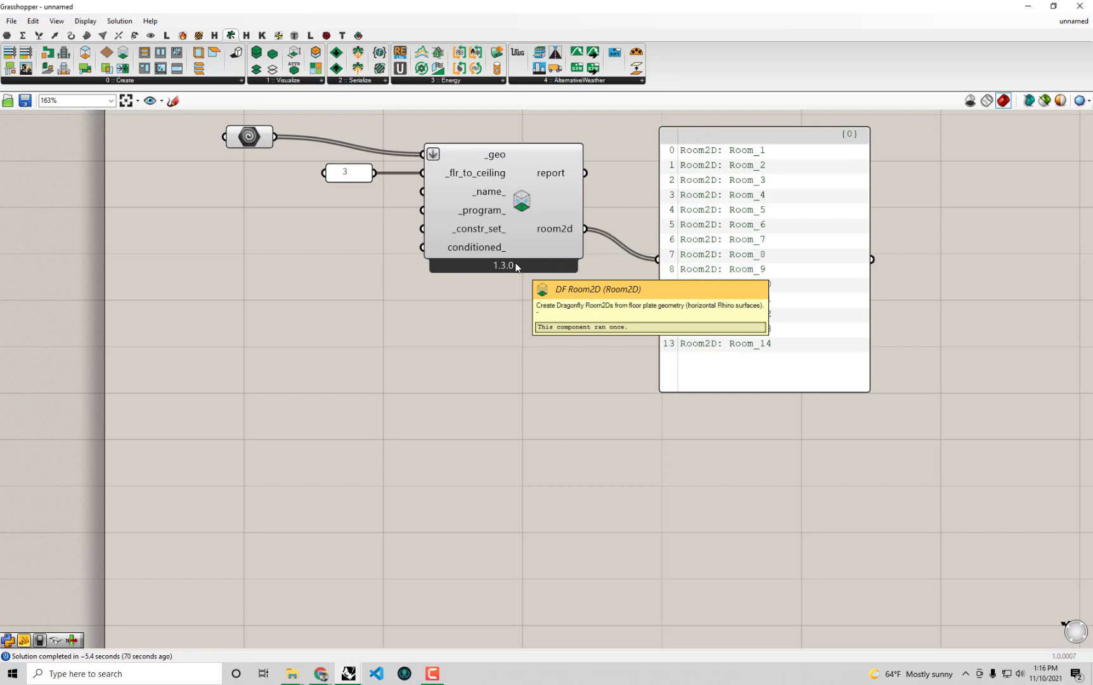
pyautogui.click(257, 138)
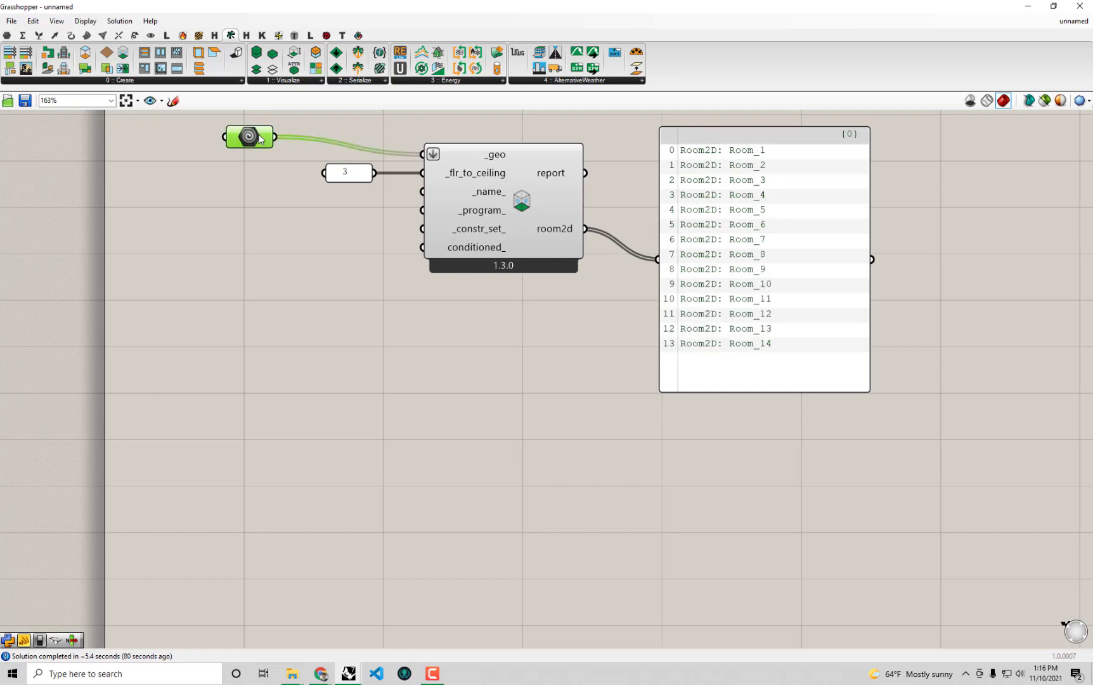
pyautogui.click(281, 236)
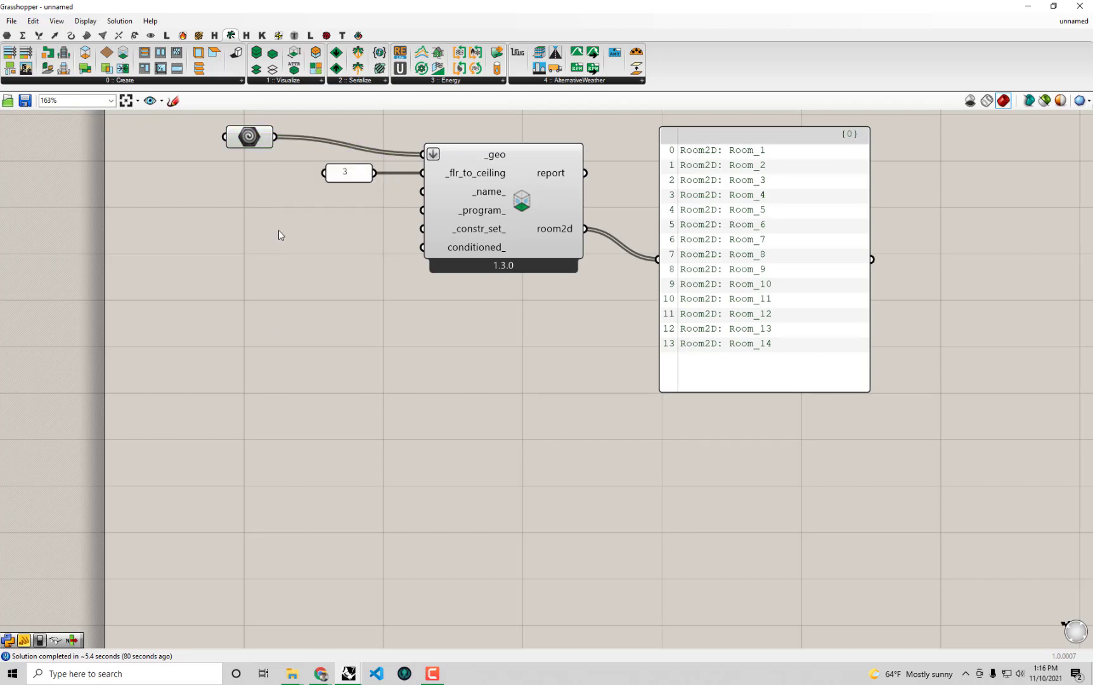
# Place an HB Building Programs list and an HB Search Programs component below DF Room2D, keeping LargeOffice as the building program.
pyautogui.click(183, 36)
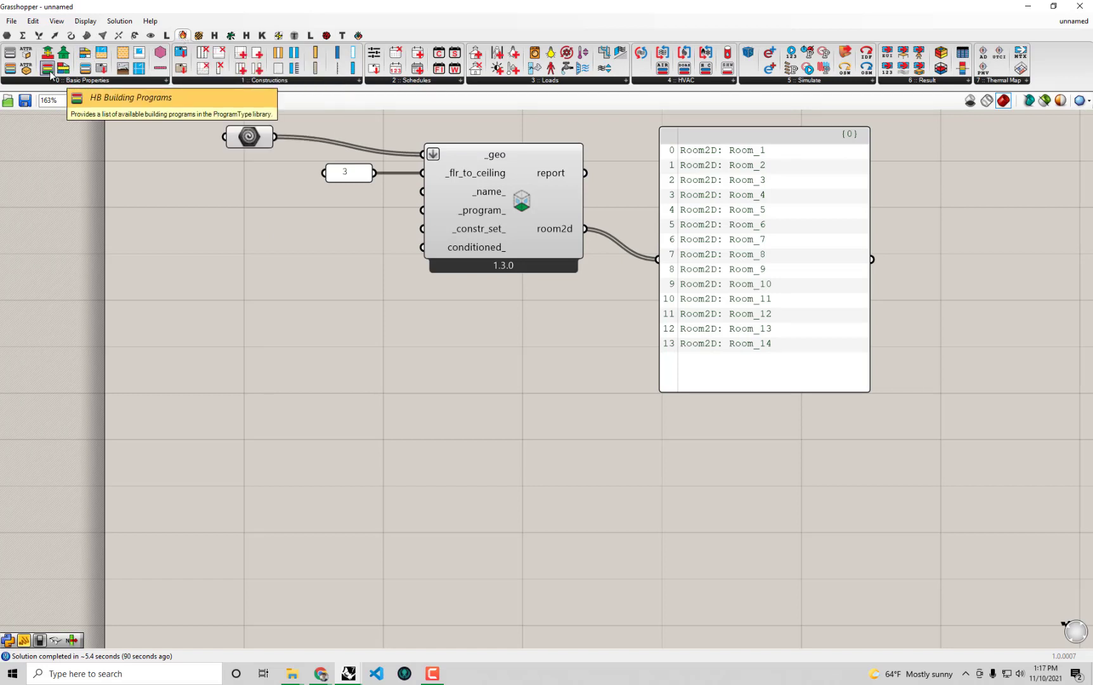
pyautogui.moveTo(50, 71); pyautogui.dragTo(283, 422)
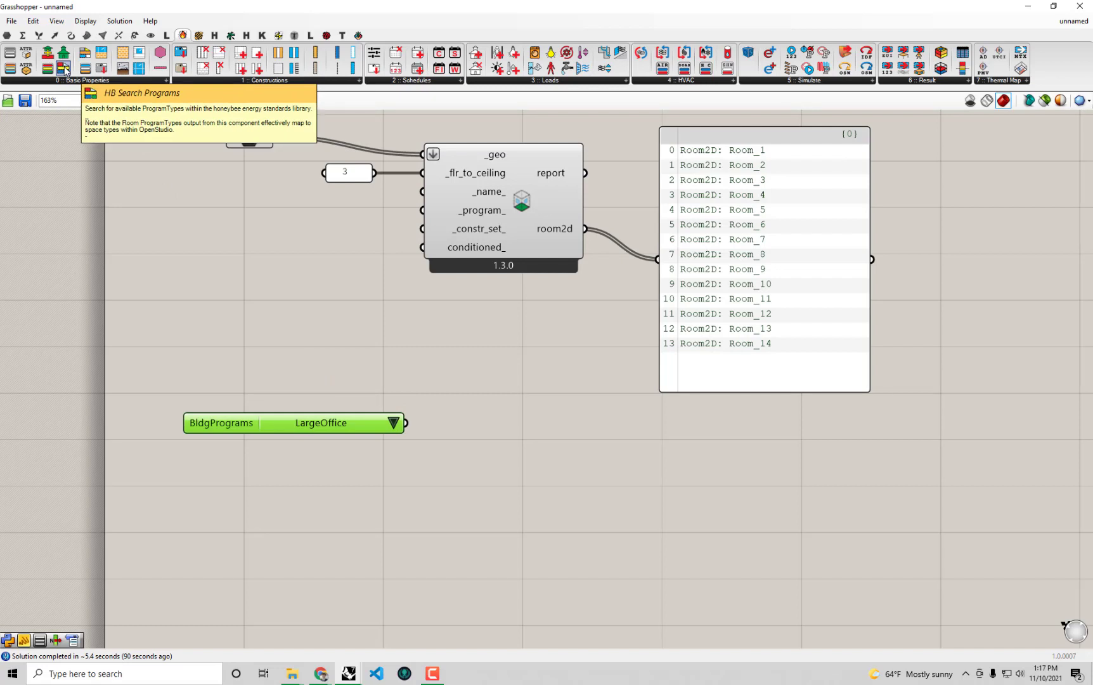
pyautogui.moveTo(64, 69); pyautogui.dragTo(514, 451)
pyautogui.scroll(2, 432, 404)
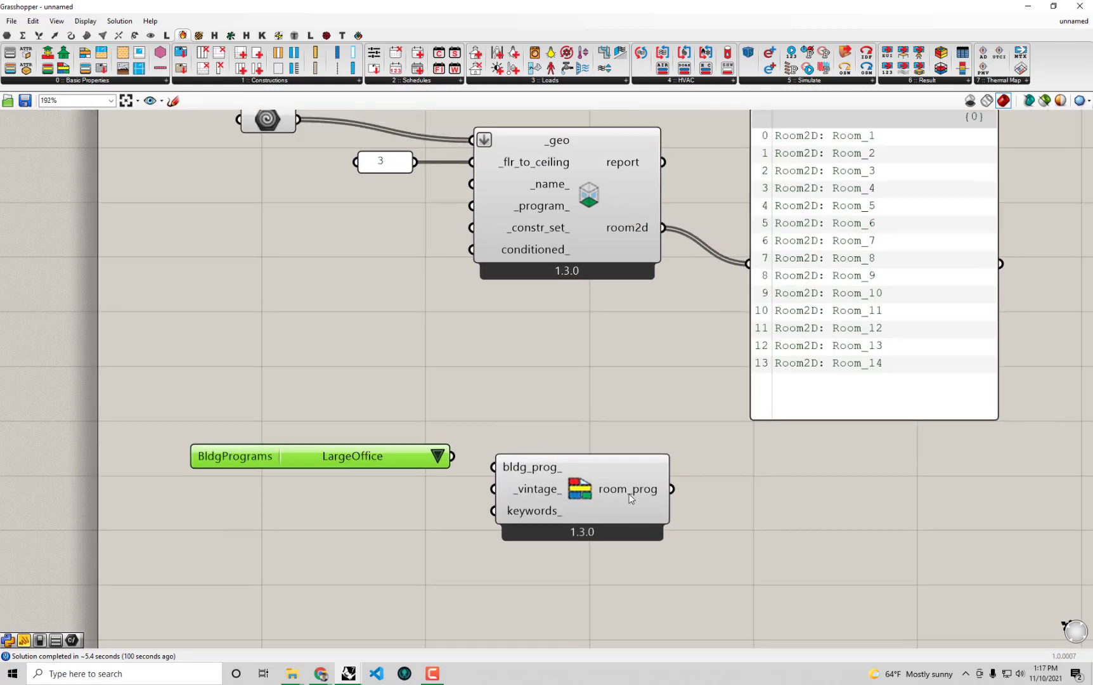
pyautogui.moveTo(366, 456)
pyautogui.mouseDown()
pyautogui.moveTo(354, 463)
pyautogui.moveTo(356, 451)
pyautogui.mouseUp()
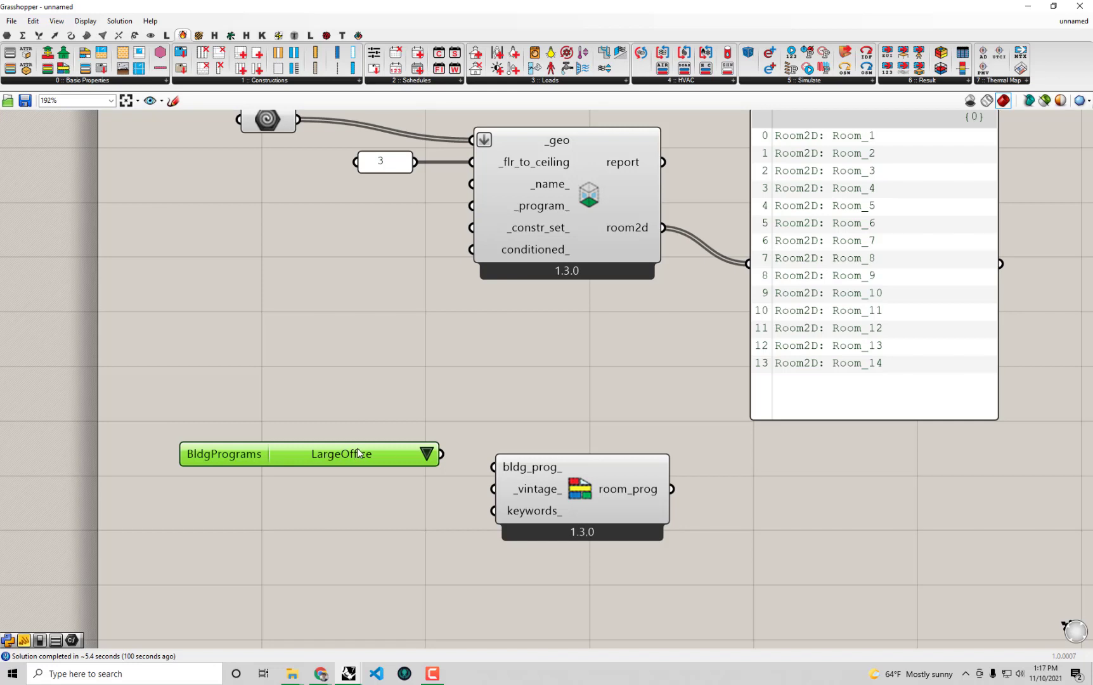
pyautogui.click(424, 453)
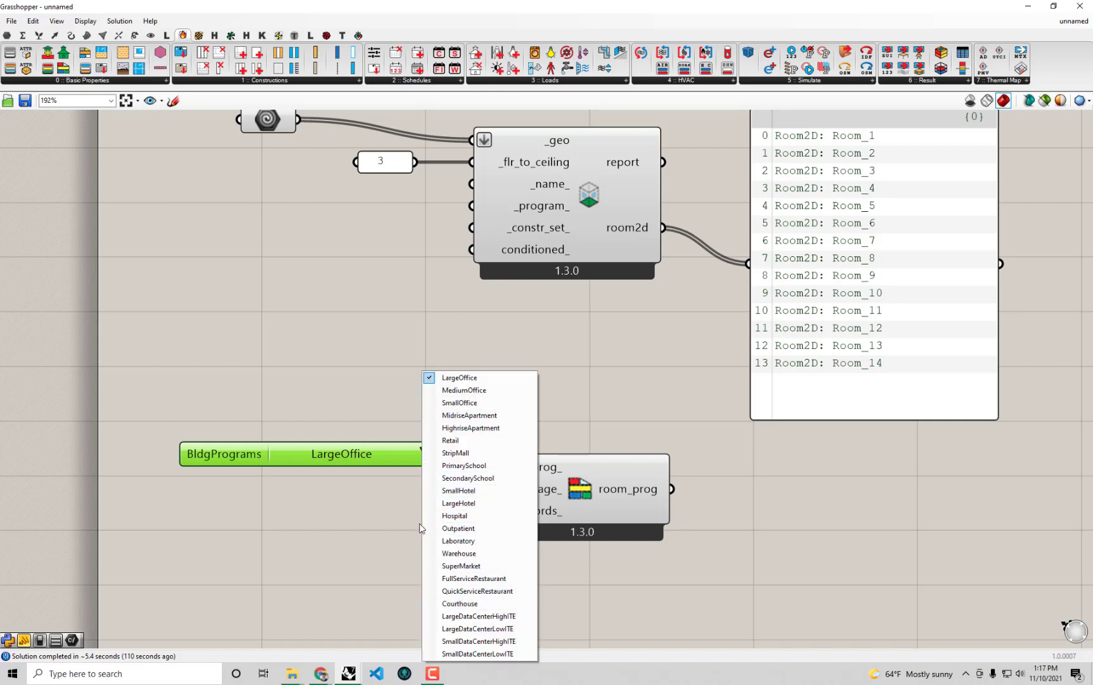
pyautogui.click(320, 341)
# Move the Grasshopper window off the Rhino viewport and examine the stacked floor surfaces from several angles.
pyautogui.moveTo(537, 3); pyautogui.dragTo(944, 453)
pyautogui.moveTo(355, 441); pyautogui.dragTo(362, 405, button='right')
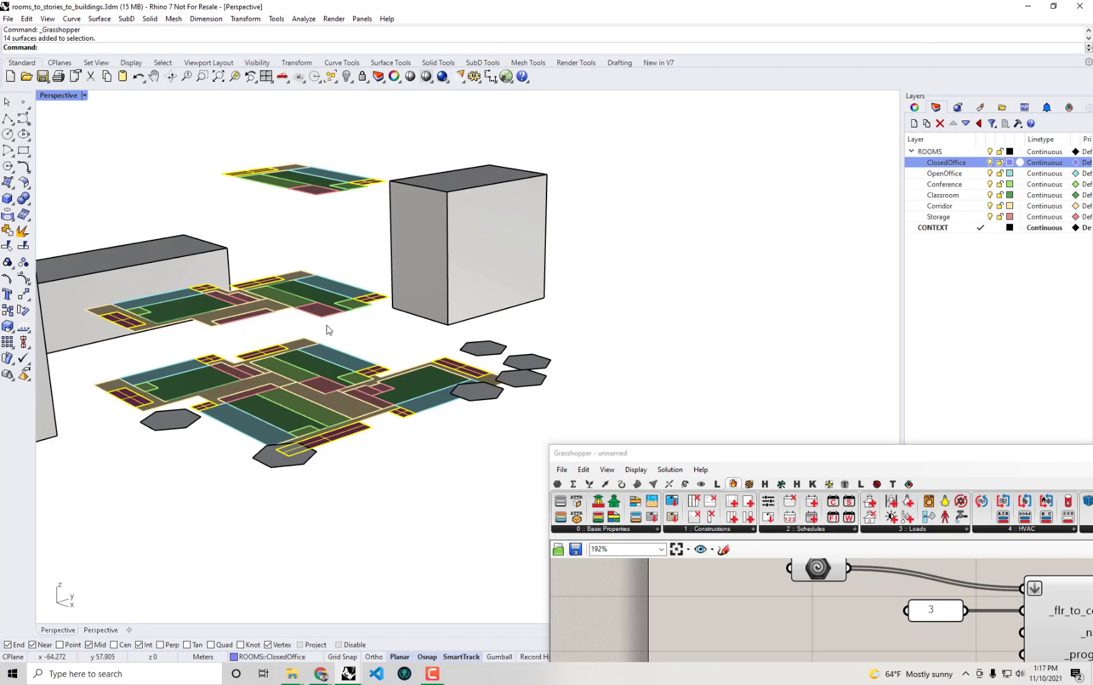
pyautogui.moveTo(368, 434); pyautogui.dragTo(364, 390, button='right')
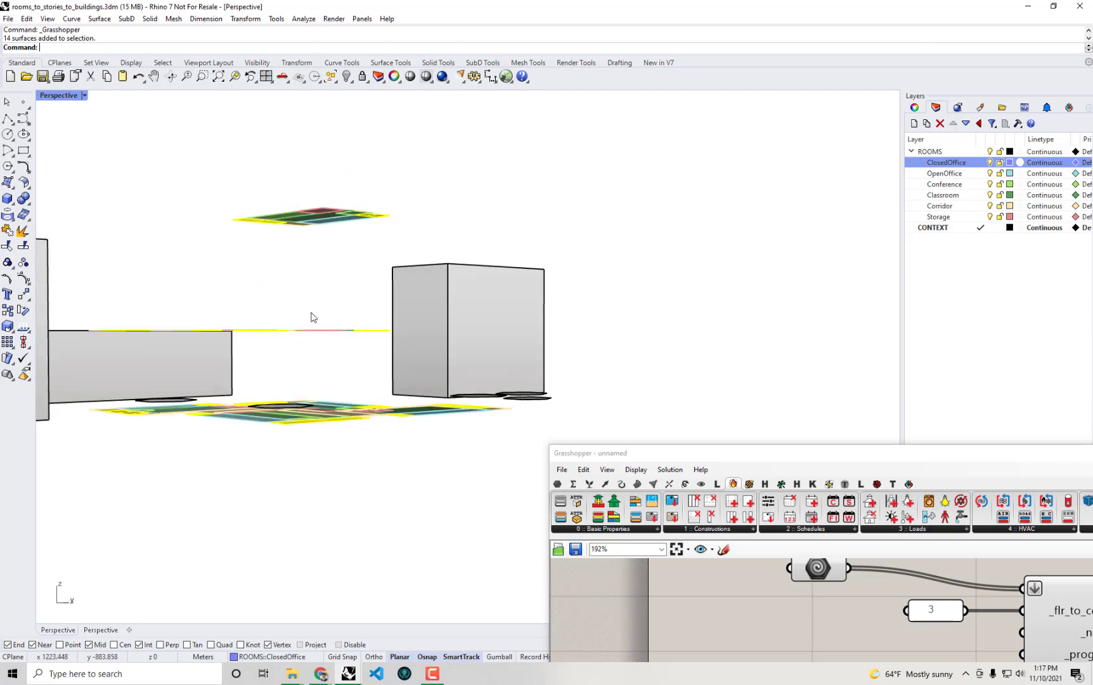
pyautogui.moveTo(320, 252); pyautogui.dragTo(316, 287, button='right')
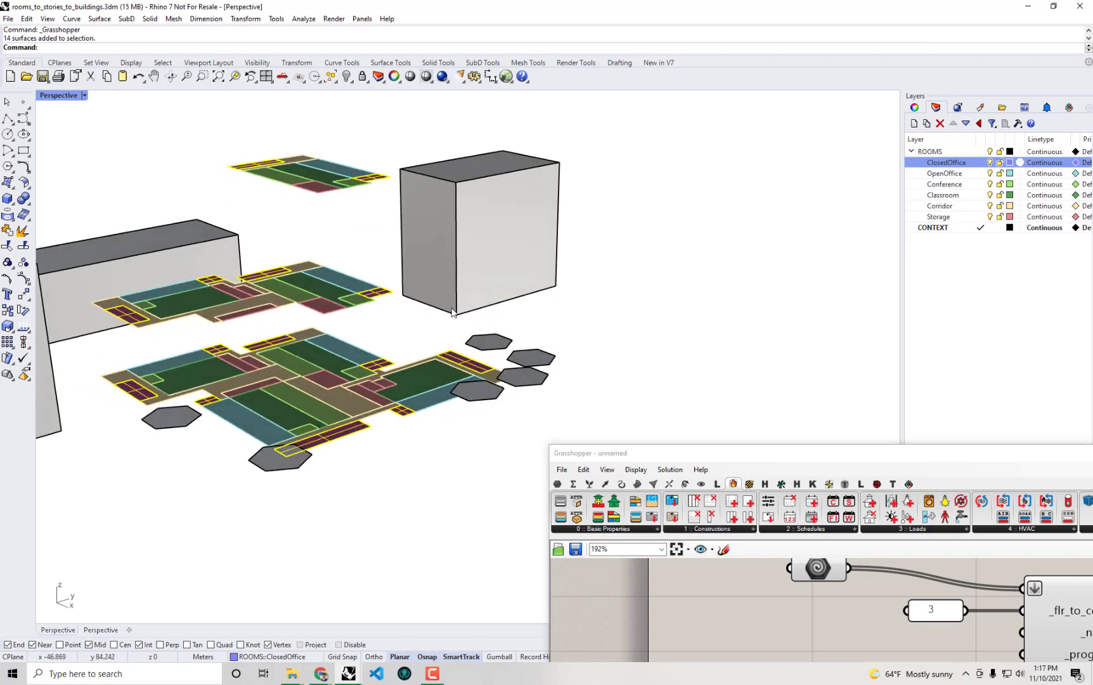
pyautogui.moveTo(419, 341); pyautogui.dragTo(419, 369, button='right')
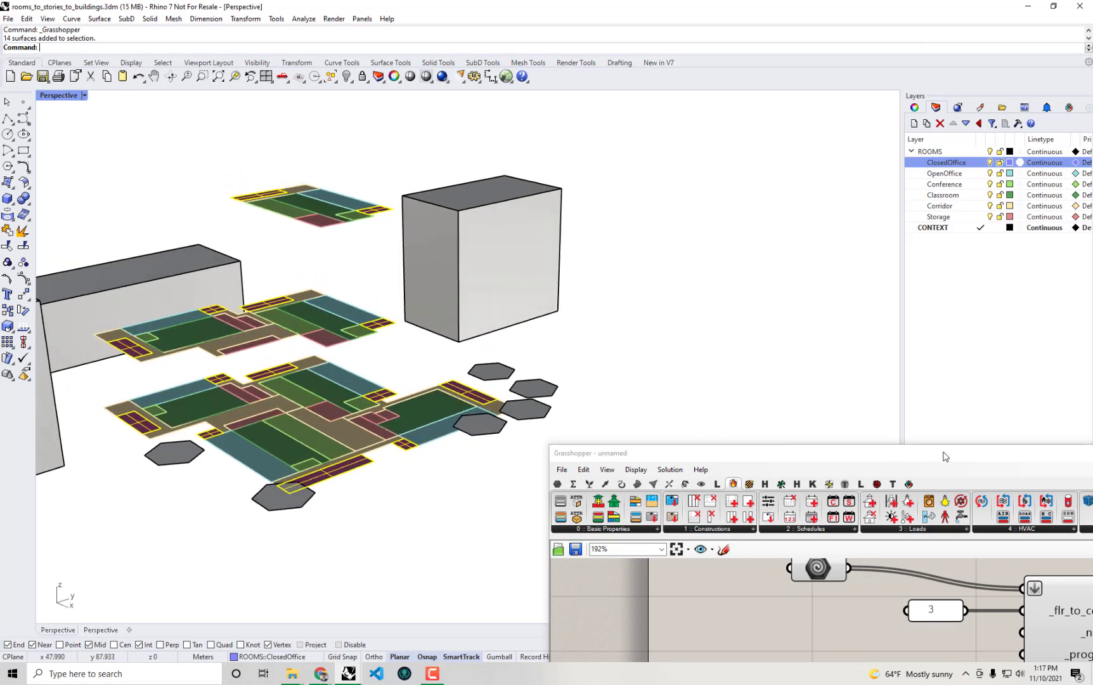
# Dock Grasshopper beside the Rhino viewport and frame the floor surfaces and the program components in their views.
pyautogui.moveTo(945, 456); pyautogui.dragTo(1092, 305)
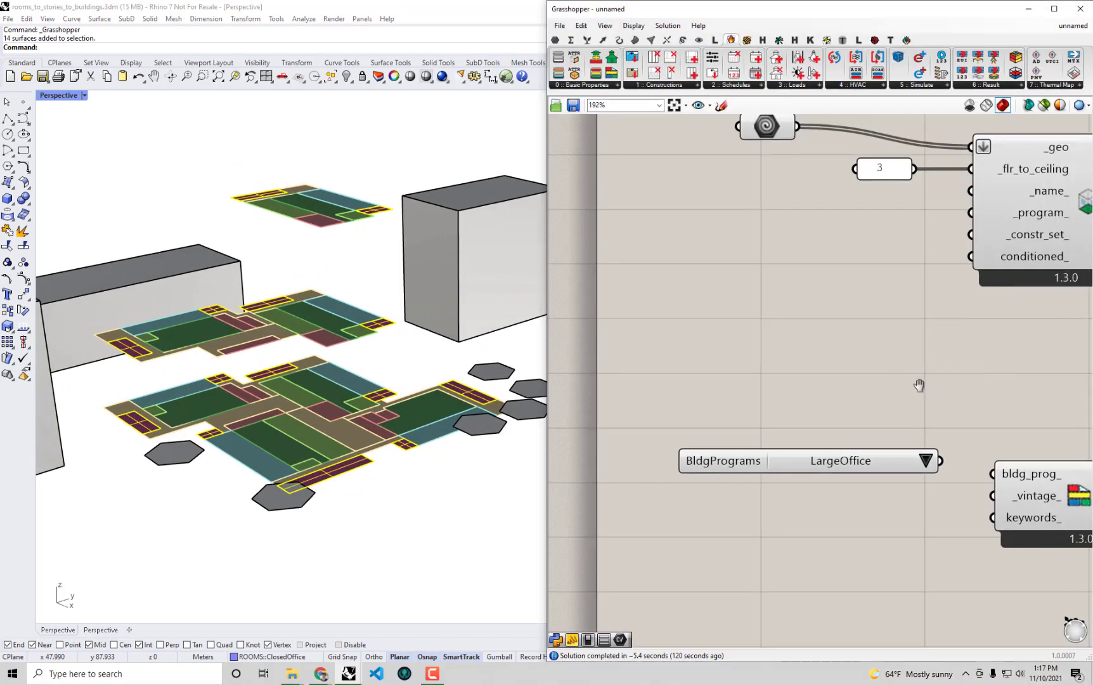
pyautogui.moveTo(919, 385); pyautogui.dragTo(904, 385, button='right')
pyautogui.moveTo(352, 419); pyautogui.dragTo(370, 430, button='right')
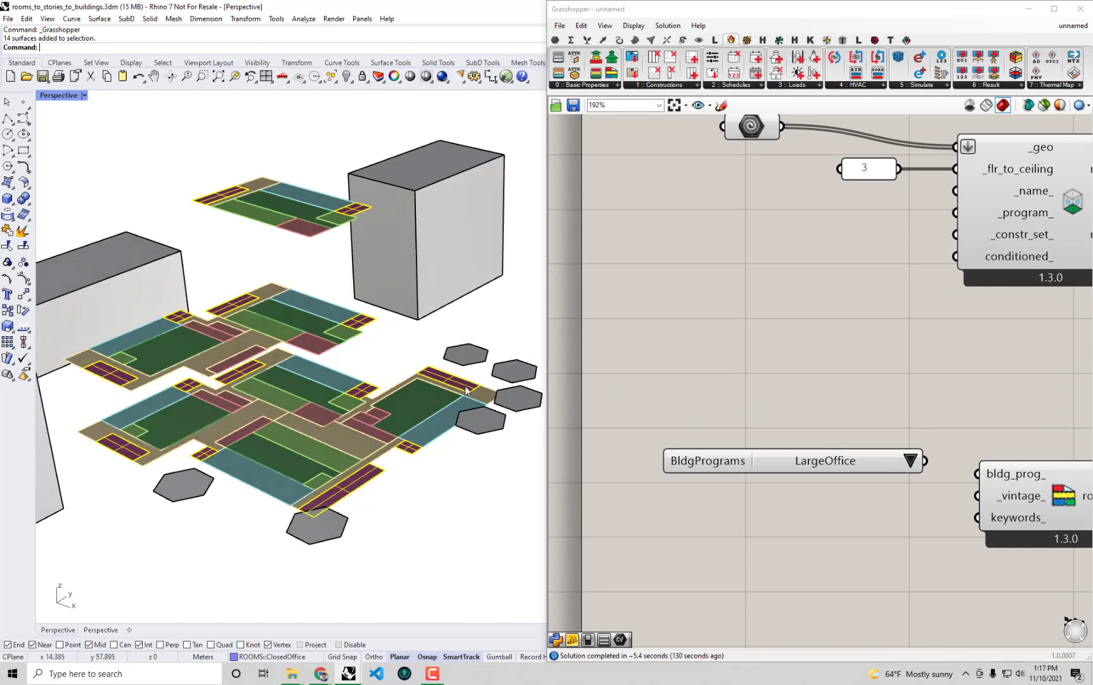
pyautogui.scroll(-2, 878, 277)
pyautogui.moveTo(1026, 335); pyautogui.dragTo(903, 265, button='right')
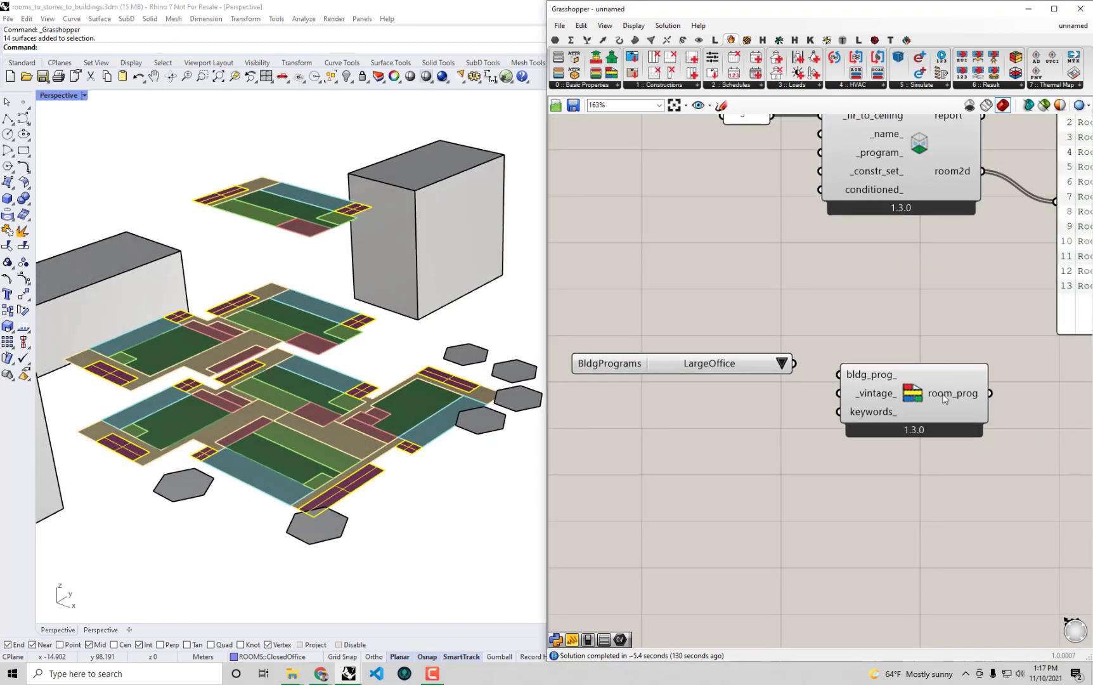
# Maximize the Grasshopper window, set the building program to MediumOffice and feed it into bldg_prog_ of HB Search Programs.
pyautogui.moveTo(870, 10); pyautogui.dragTo(832, 2)
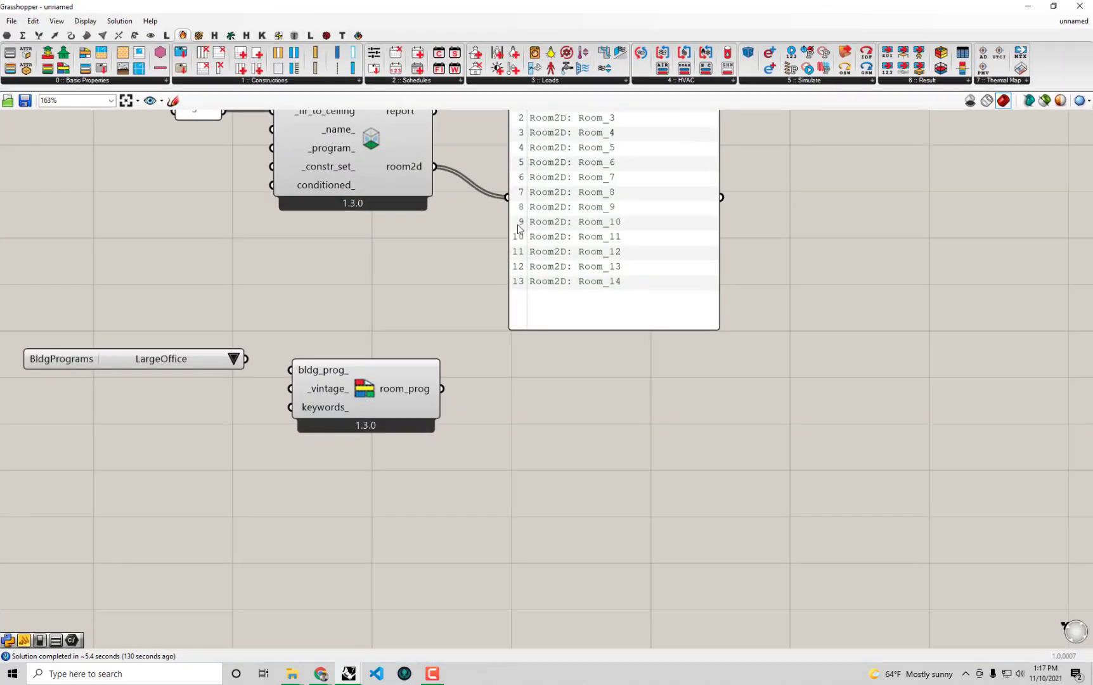
pyautogui.moveTo(519, 229); pyautogui.dragTo(710, 423, button='right')
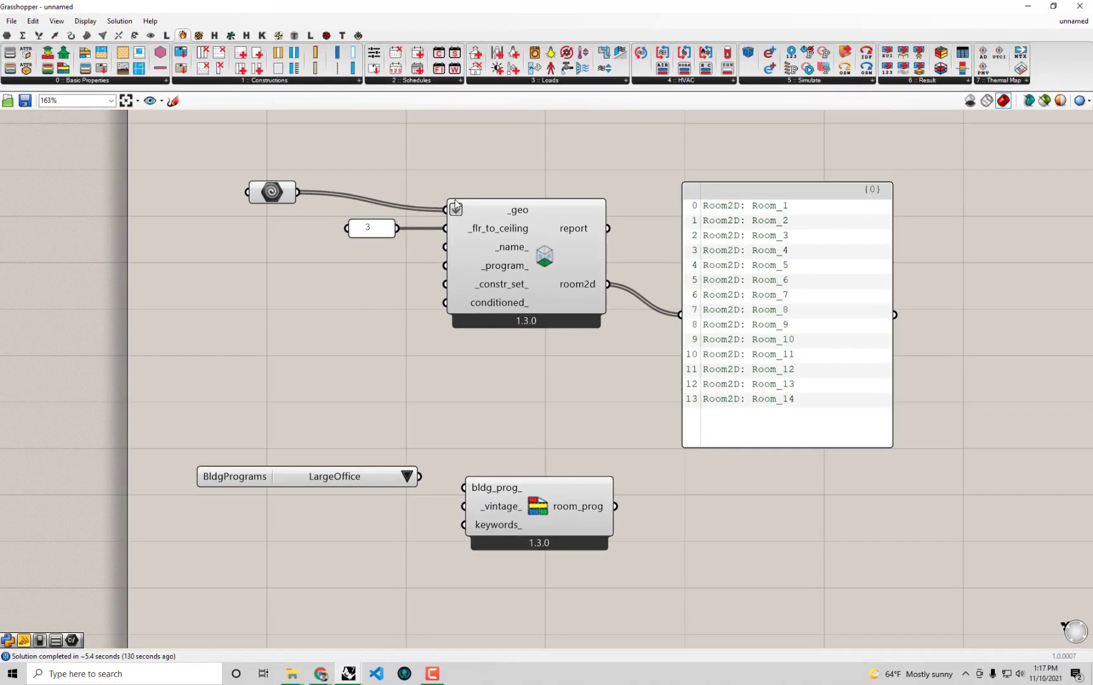
pyautogui.click(505, 227)
pyautogui.click(406, 476)
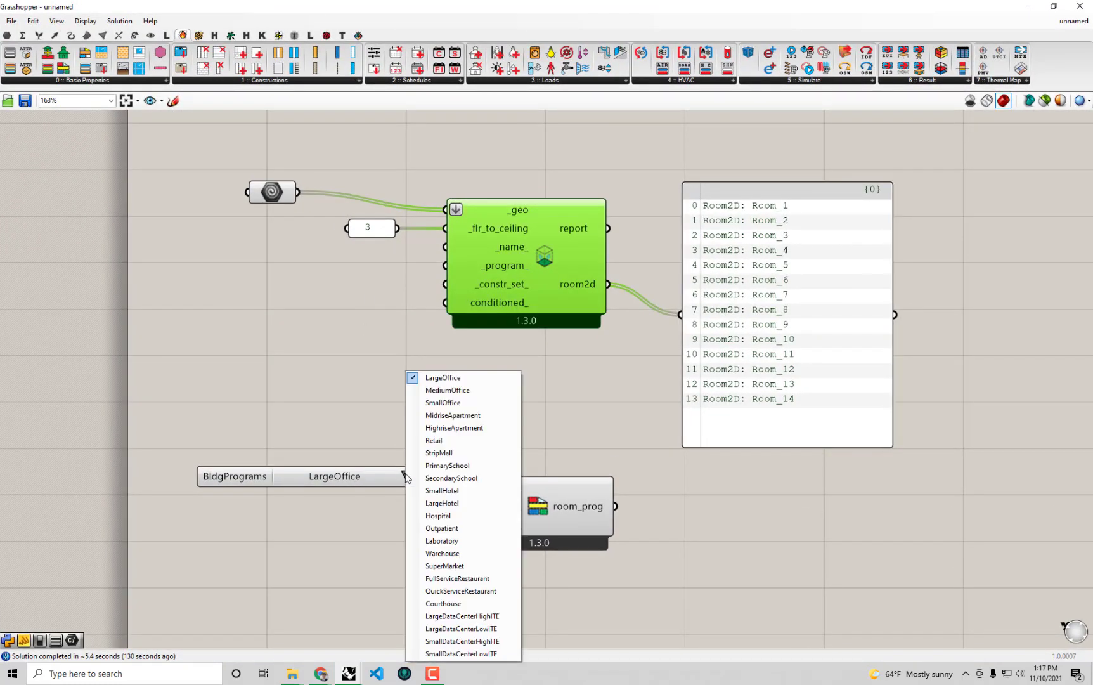
pyautogui.click(470, 391)
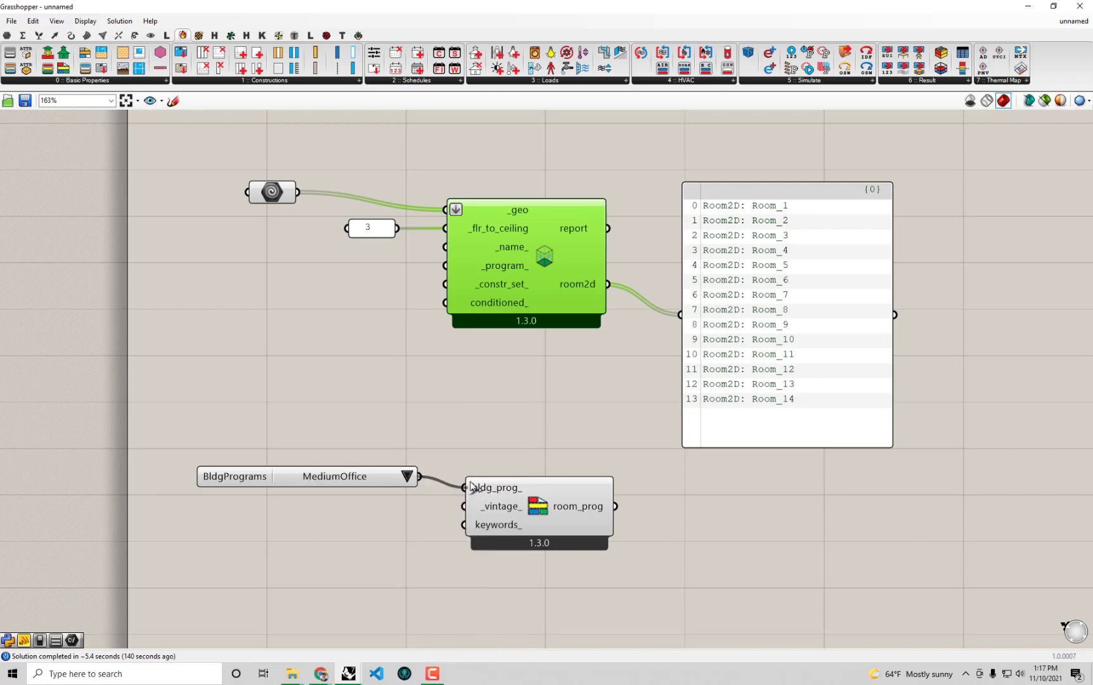
# Connect room_prog to the existing list panel, widen the panel and move it down beside HB Search Programs.
pyautogui.moveTo(615, 506); pyautogui.dragTo(680, 314)
pyautogui.moveTo(892, 446); pyautogui.dragTo(1043, 429)
pyautogui.moveTo(918, 395); pyautogui.dragTo(921, 555)
pyautogui.moveTo(909, 492); pyautogui.dragTo(889, 434, button='right')
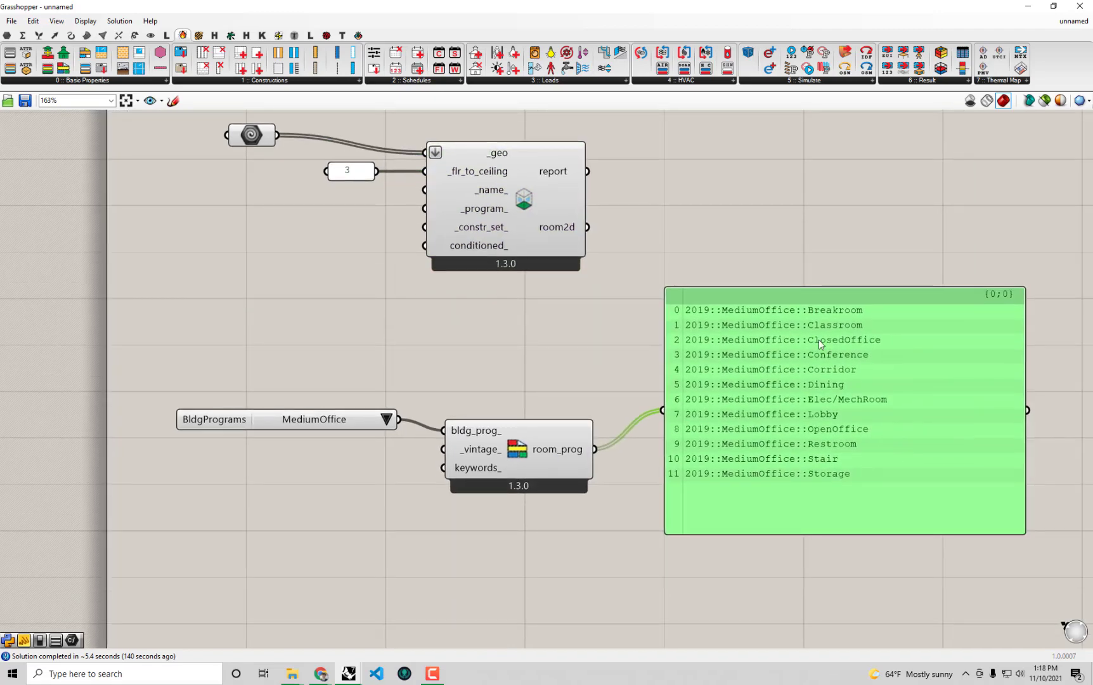
# Add a text panel reading "closed" and connect it to the keywords_ input of HB Search Programs.
pyautogui.doubleClick(336, 466)
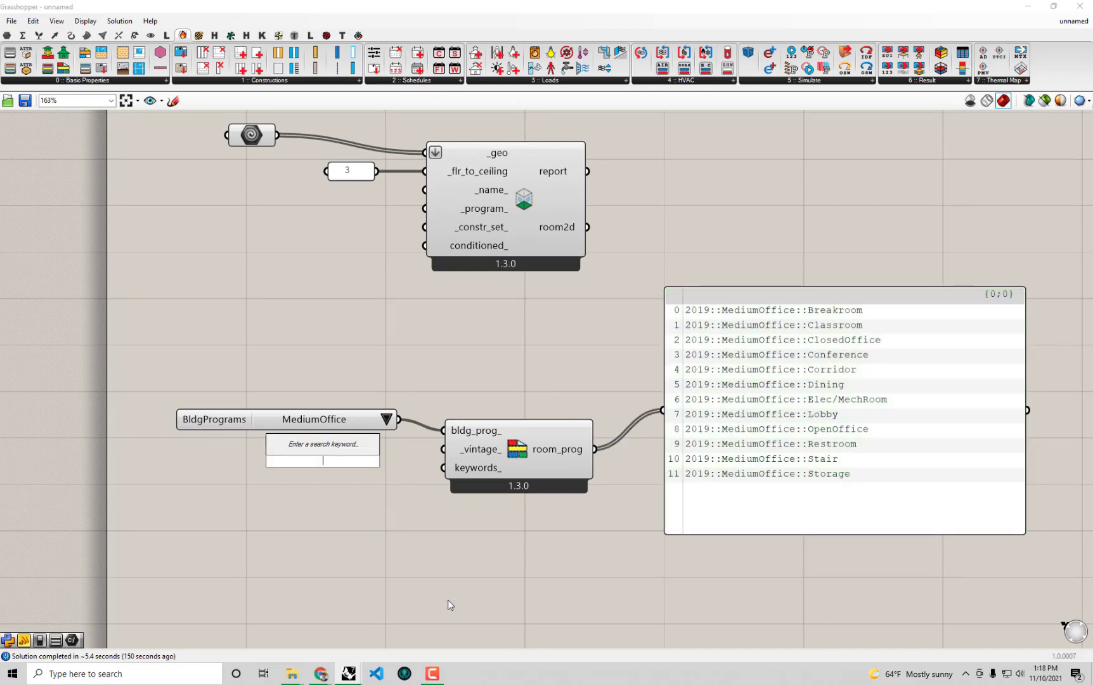
pyautogui.write('"')
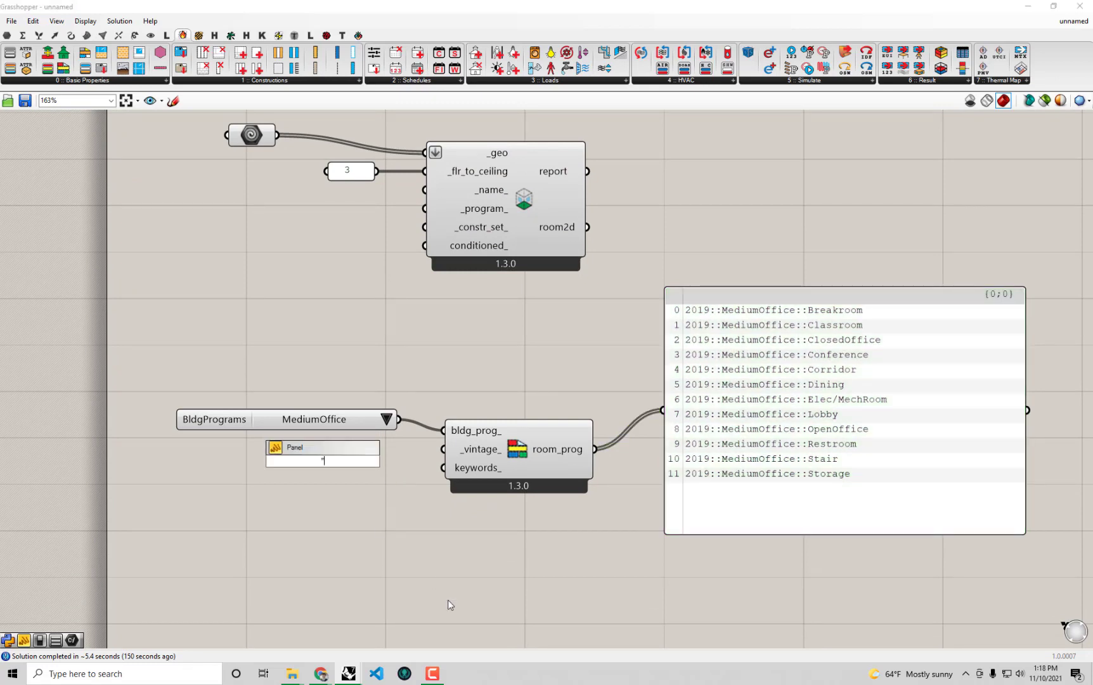
pyautogui.write('closed')
pyautogui.press('Return')
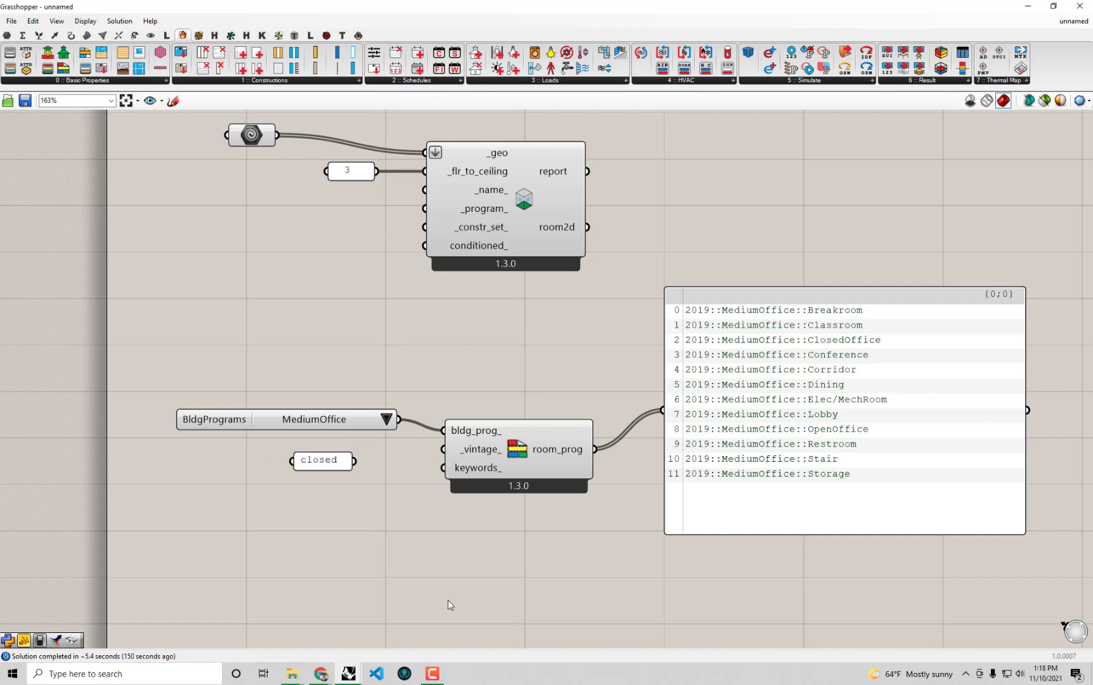
pyautogui.moveTo(354, 461); pyautogui.dragTo(443, 469)
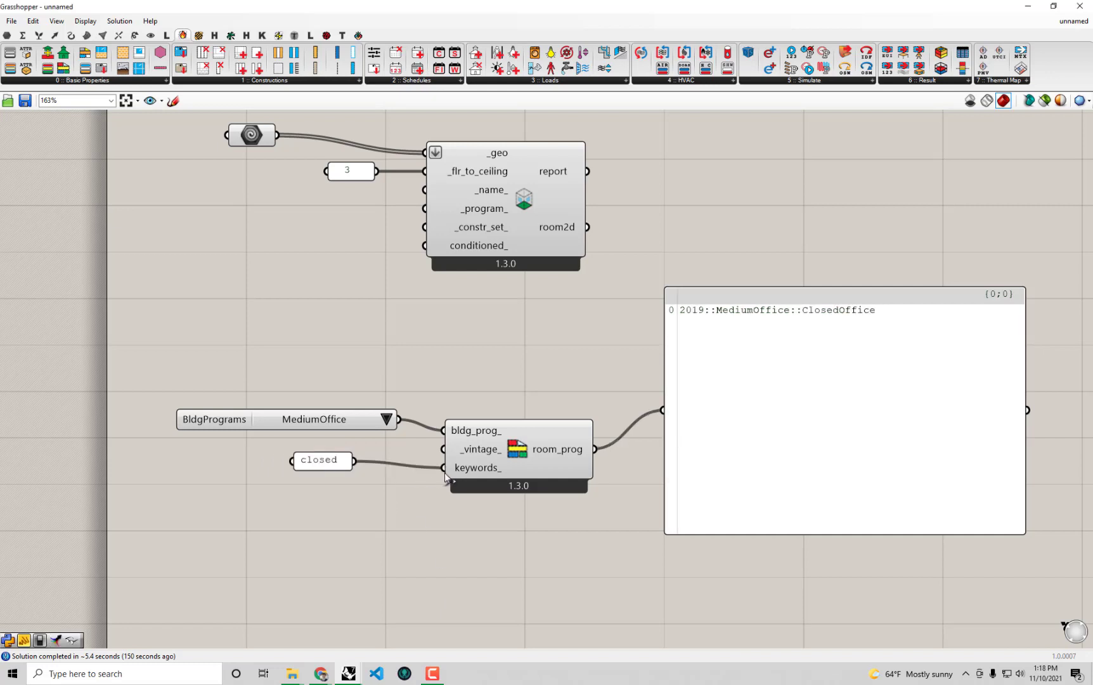
# Move the whole program search group with its panels further down, away from DF Room2D.
pyautogui.moveTo(885, 323); pyautogui.dragTo(890, 309)
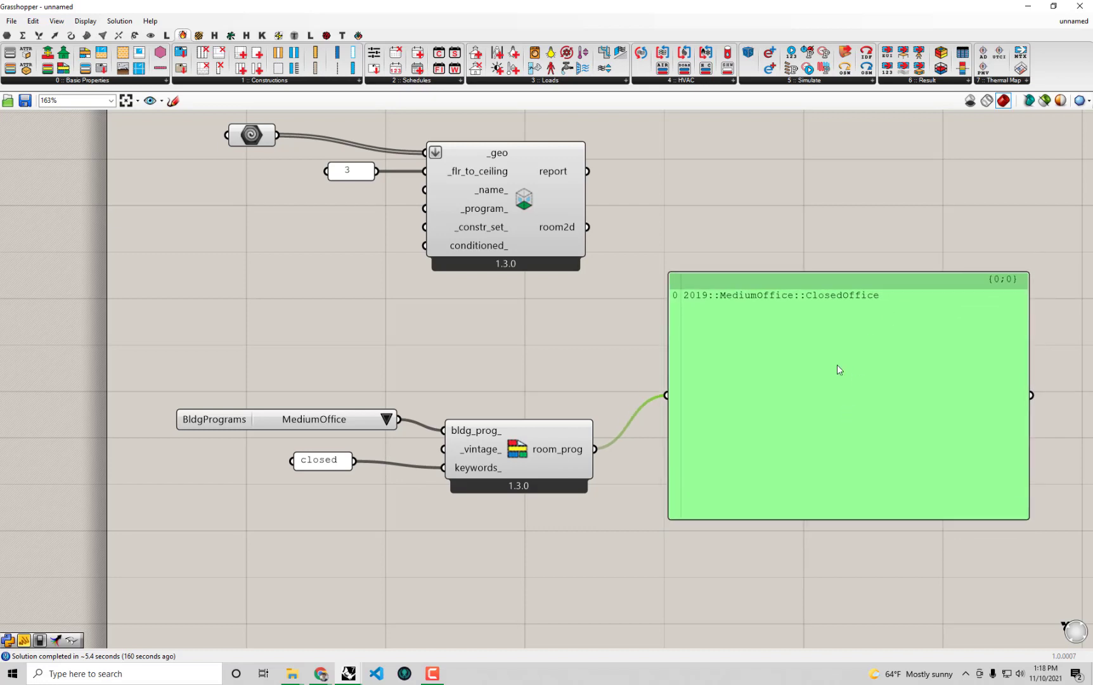
pyautogui.moveTo(837, 365); pyautogui.dragTo(836, 388)
pyautogui.moveTo(833, 599); pyautogui.dragTo(333, 394)
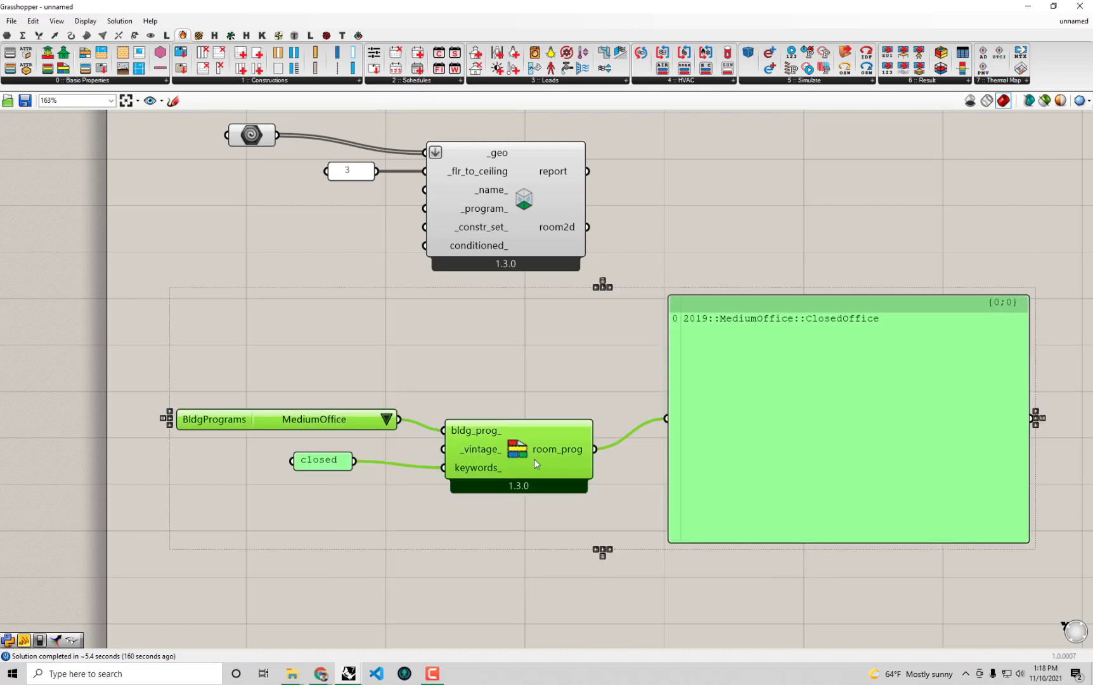
pyautogui.moveTo(534, 460); pyautogui.dragTo(533, 531)
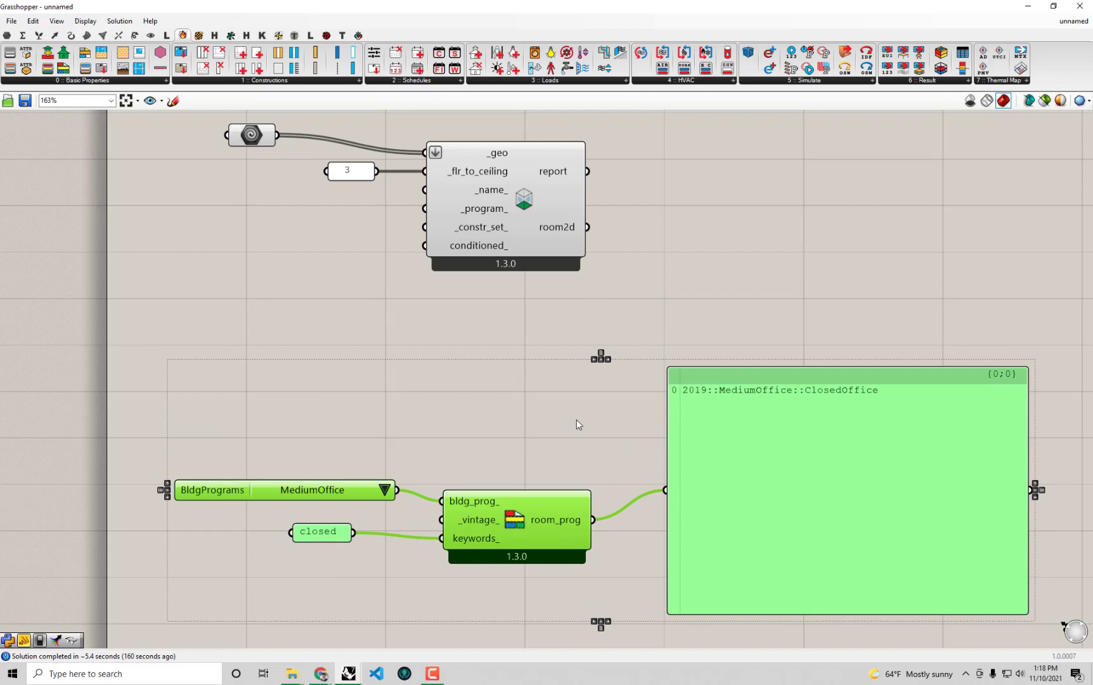
pyautogui.click(652, 425)
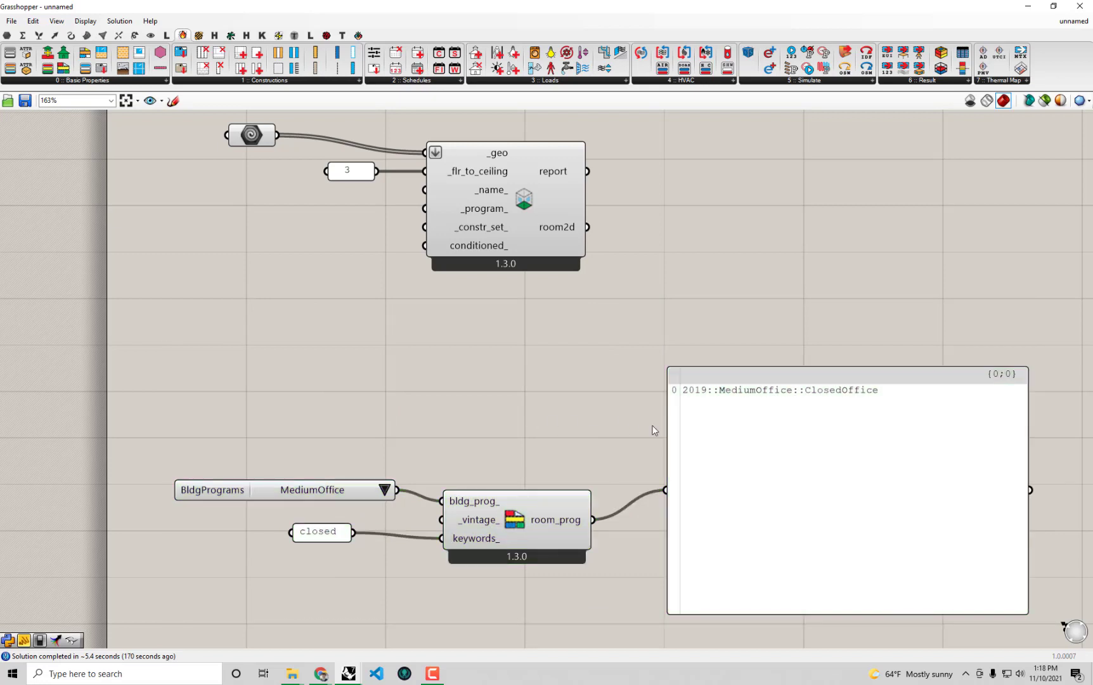
# Copy only the data from the room_prog panel and paste it into a new panel reading 2019::MediumOffice::ClosedOffice near DF Room2D.
pyautogui.rightClick(807, 392)
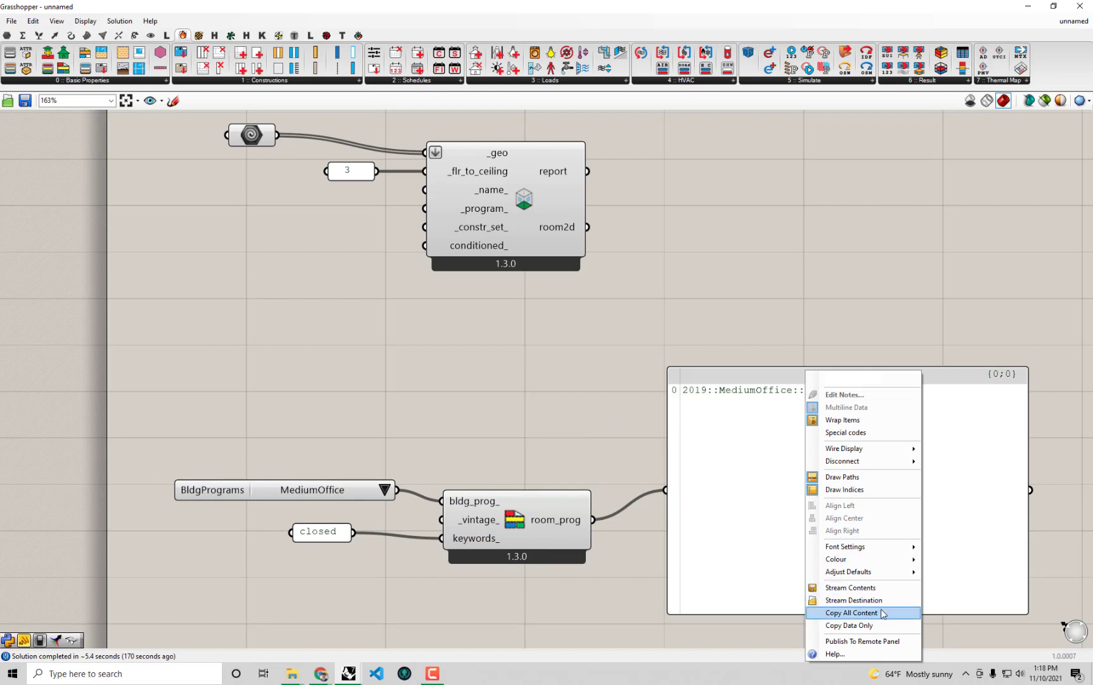
pyautogui.rightClick(765, 456)
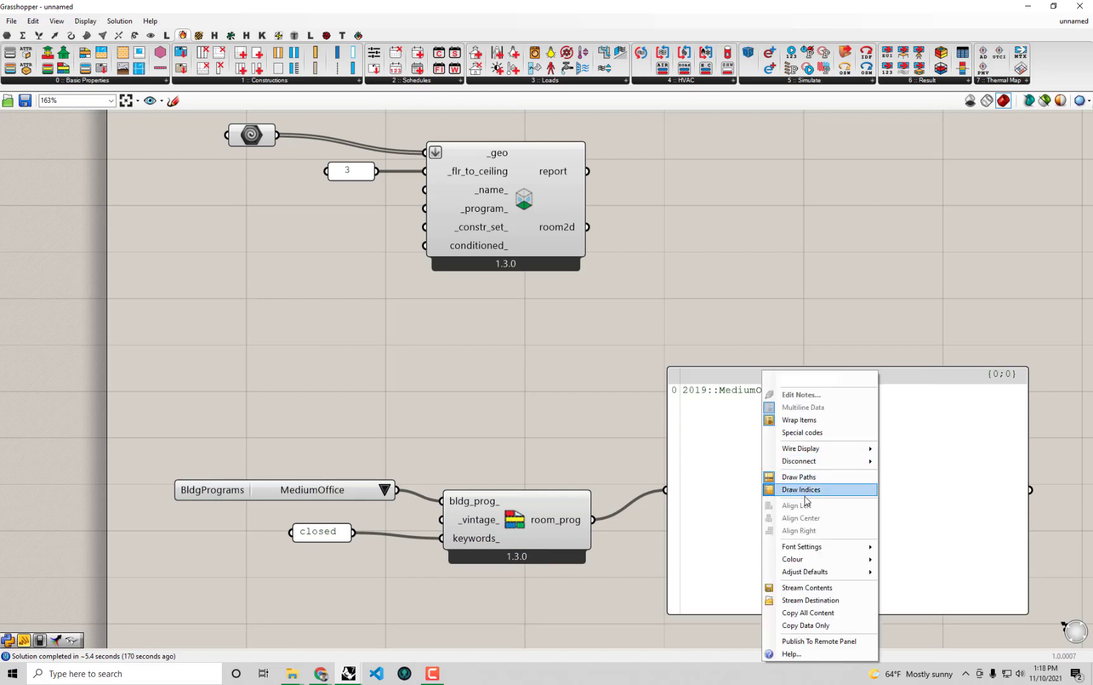
pyautogui.click(818, 626)
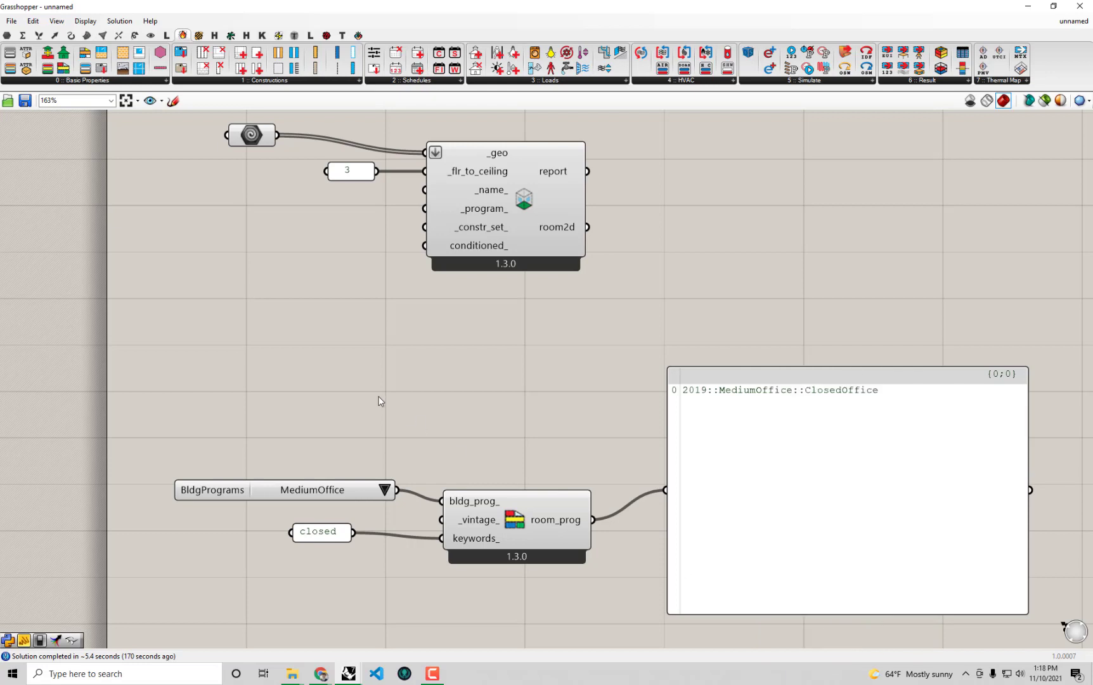
pyautogui.doubleClick(184, 248)
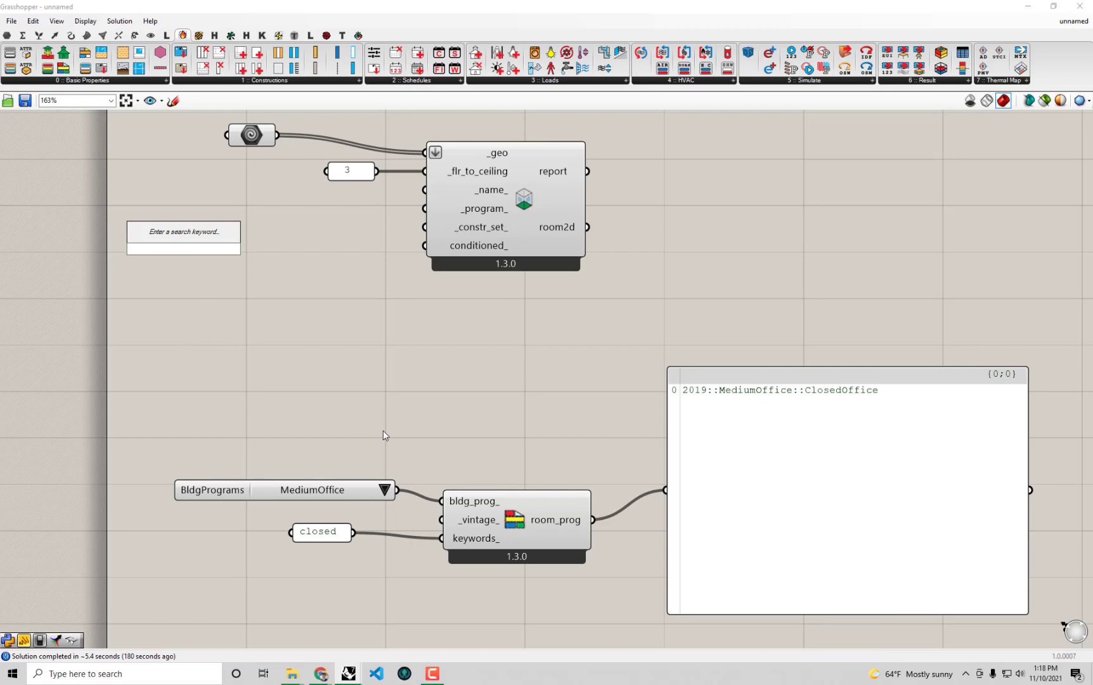
pyautogui.write('"')
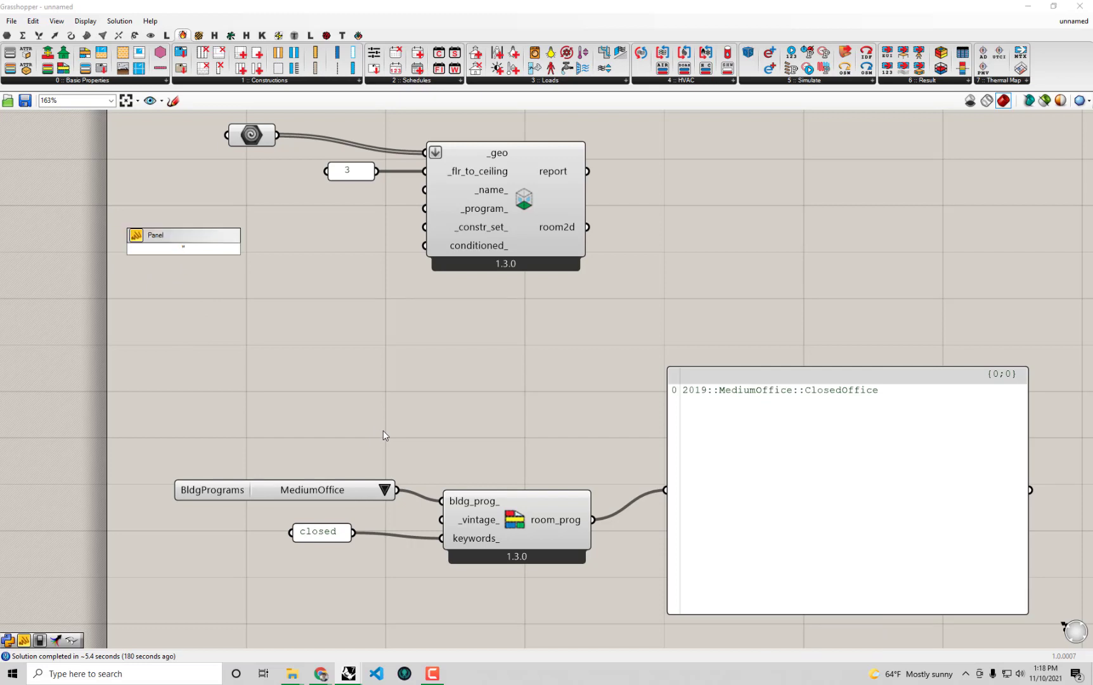
pyautogui.hotkey('ctrl', 'v')
pyautogui.press('Return')
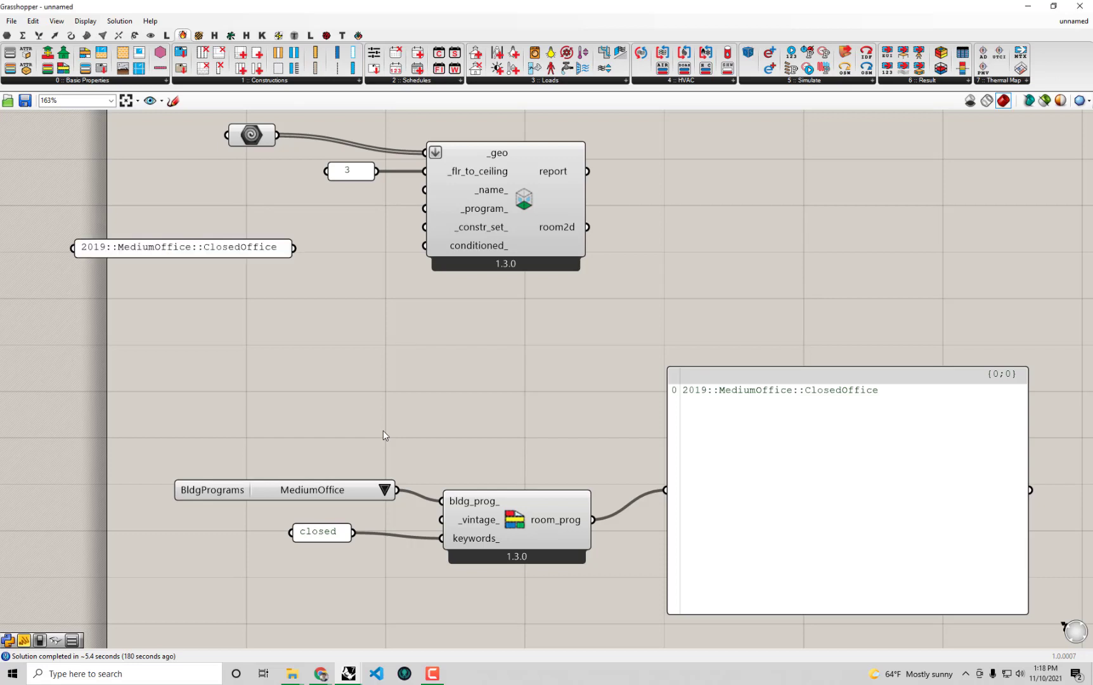
# Connect the 2019::MediumOffice::ClosedOffice panel to the _program_ input of DF Room2D and position it next to that input.
pyautogui.moveTo(205, 256); pyautogui.dragTo(249, 253)
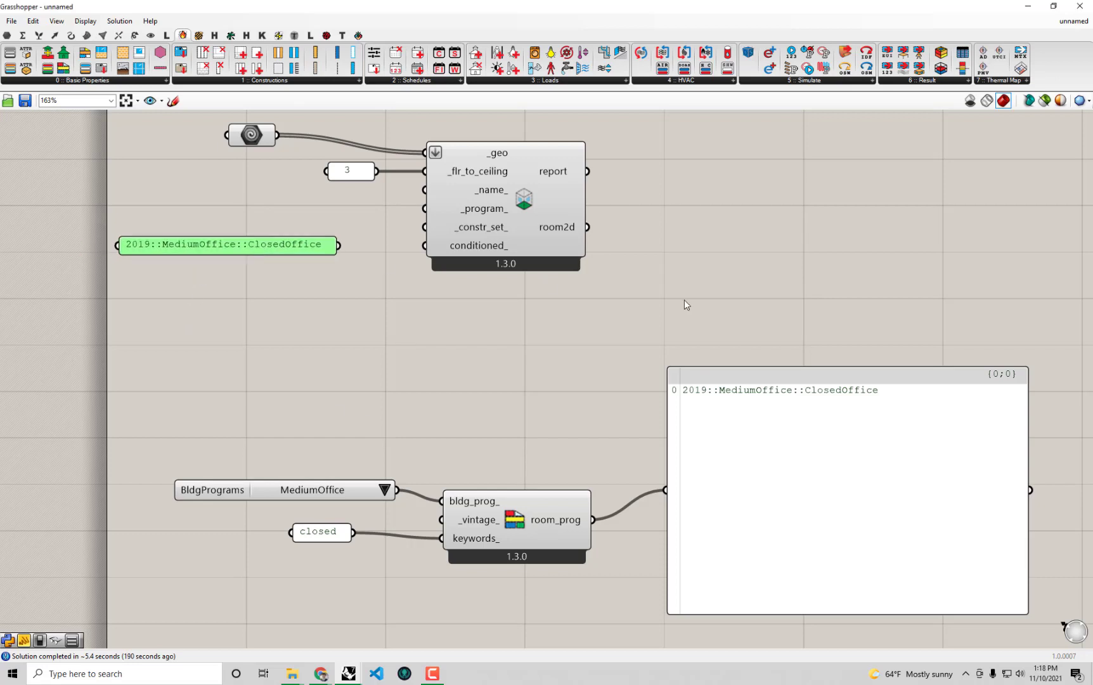
pyautogui.moveTo(843, 423); pyautogui.dragTo(852, 430)
pyautogui.moveTo(311, 252); pyautogui.dragTo(424, 208)
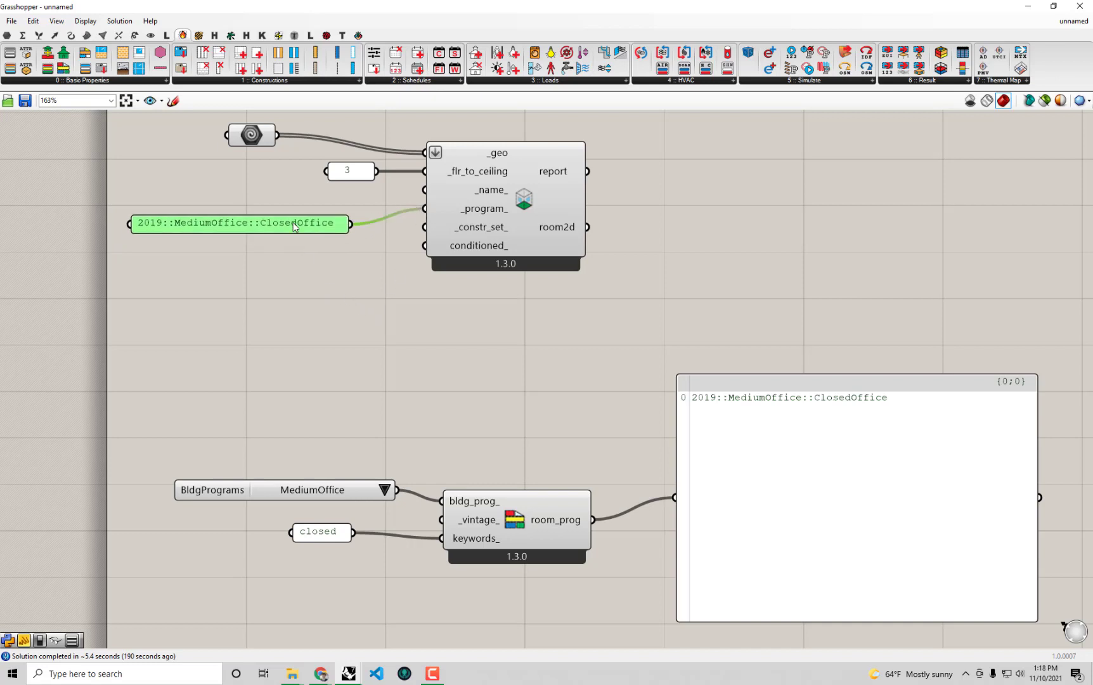
pyautogui.moveTo(295, 227); pyautogui.dragTo(298, 216)
pyautogui.moveTo(465, 231)
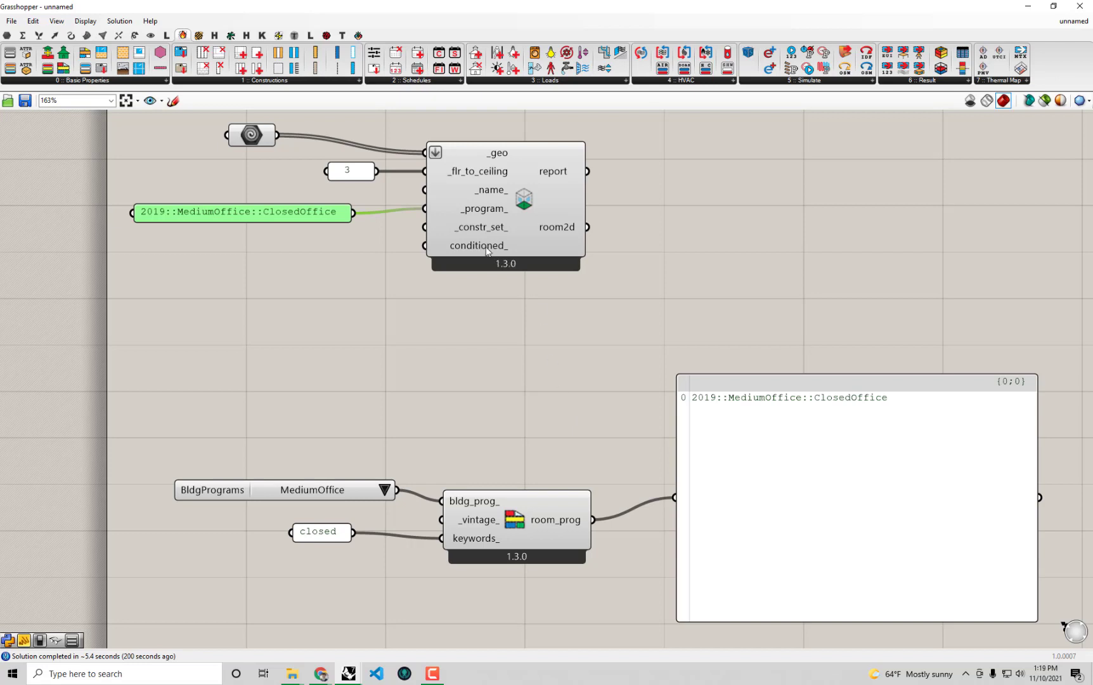
pyautogui.moveTo(488, 250)
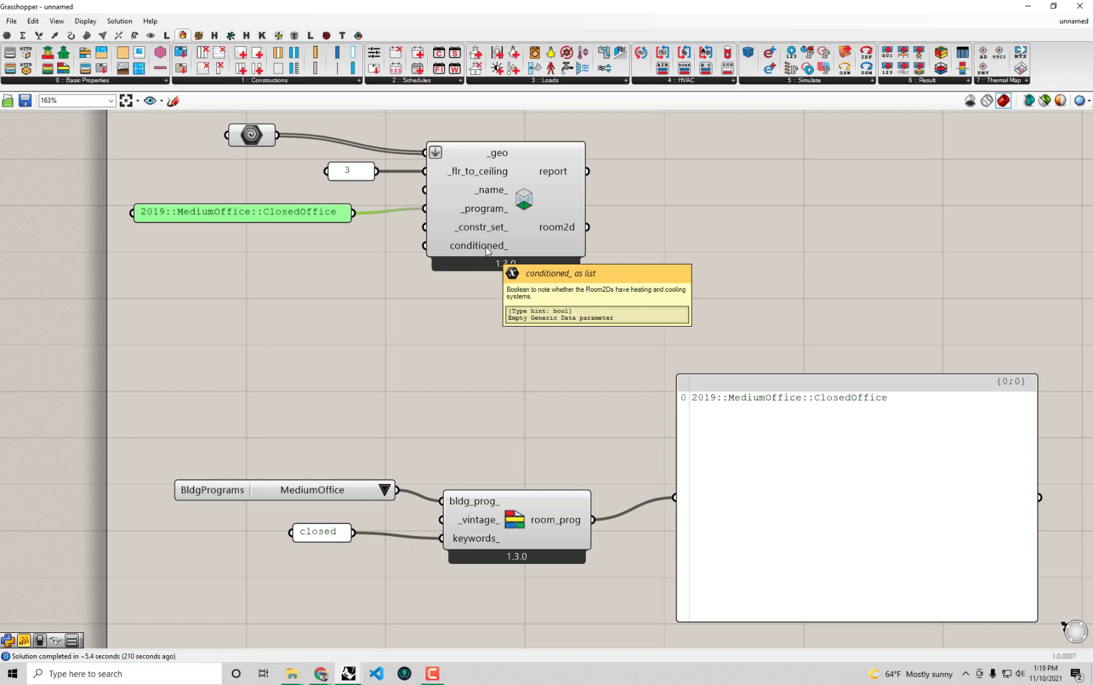
pyautogui.click(505, 323)
# Connect the room2d output to the large list panel and move the panel up beside DF Room2D.
pyautogui.scroll(-2, 470, 270)
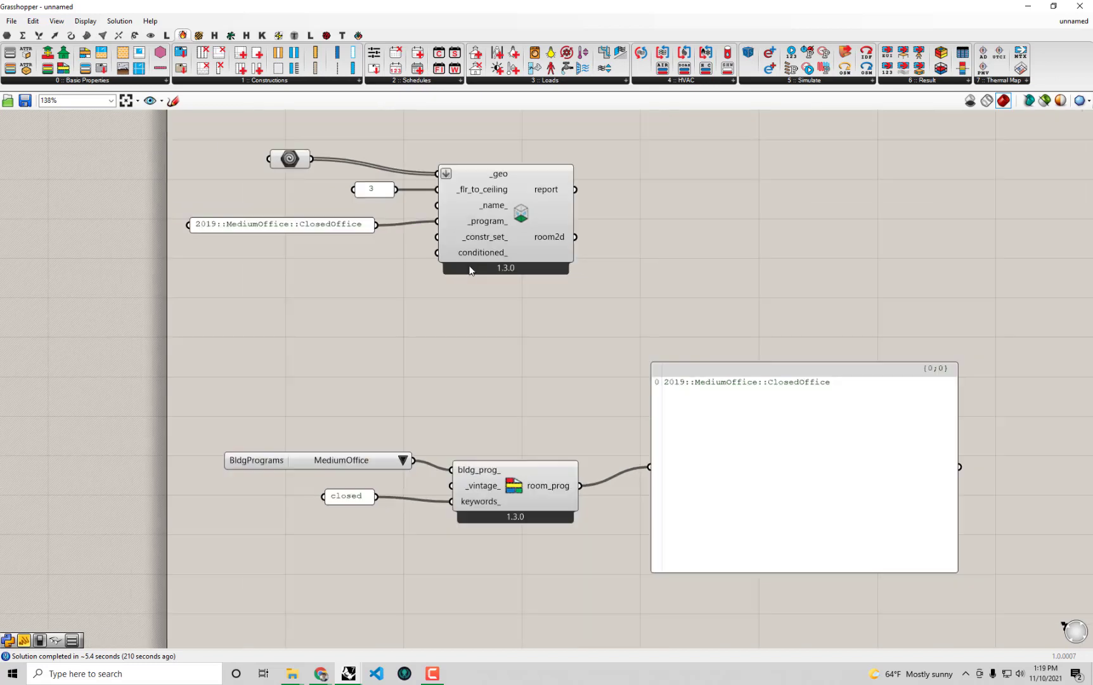
pyautogui.scroll(-1, 475, 255)
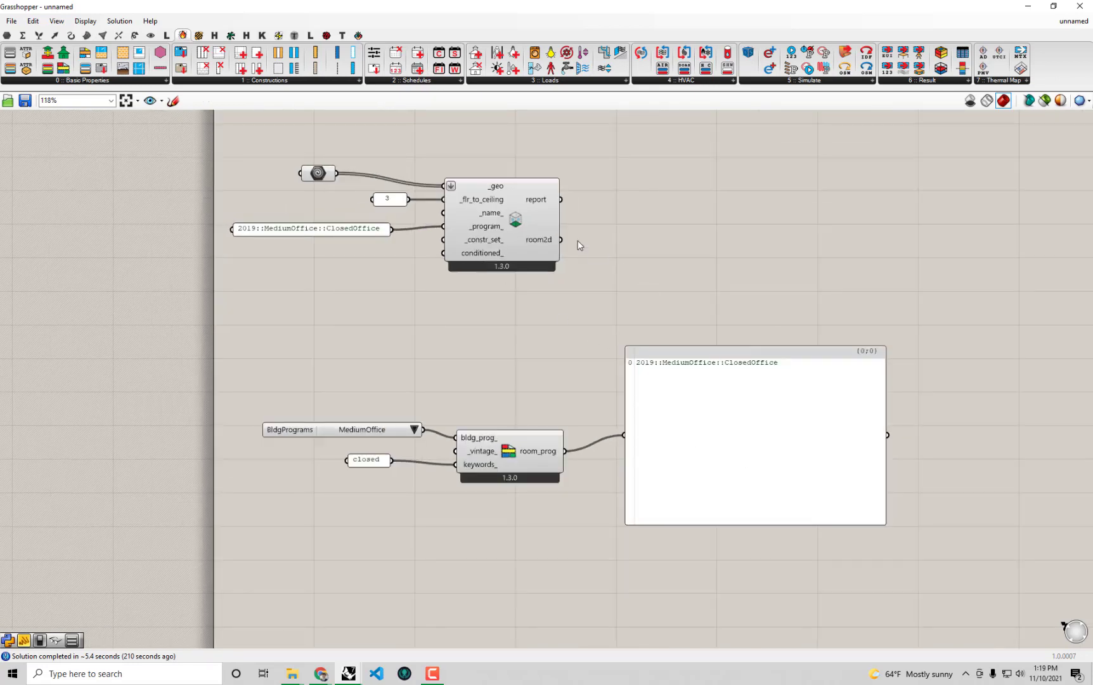
pyautogui.moveTo(561, 240); pyautogui.dragTo(625, 435)
pyautogui.moveTo(744, 382); pyautogui.dragTo(825, 217)
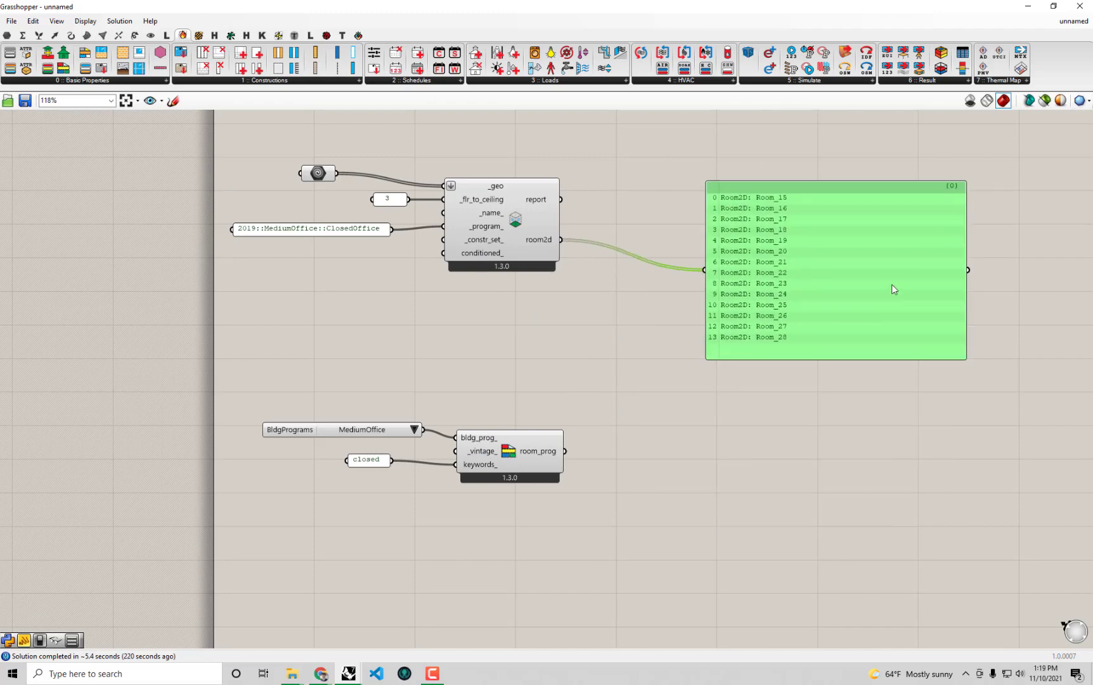
pyautogui.scroll(1, 892, 287)
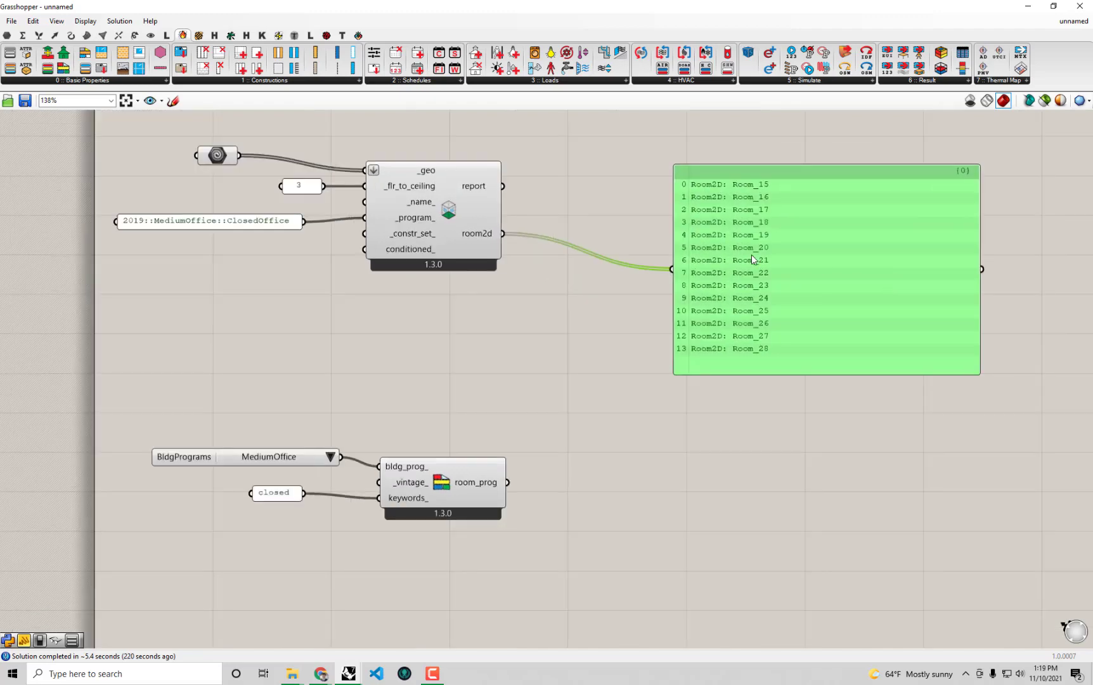
# Lower the ClosedOffice program panel slightly and add a text panel reading "Office" above it.
pyautogui.click(228, 222)
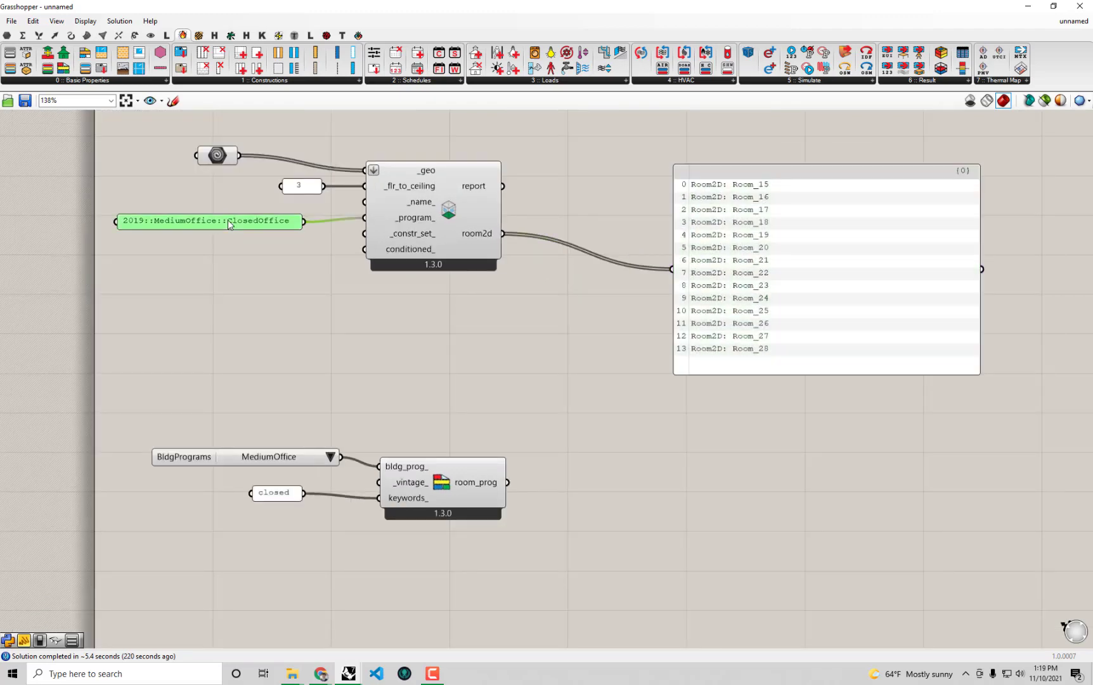
pyautogui.moveTo(229, 222); pyautogui.dragTo(229, 243)
pyautogui.doubleClick(227, 219)
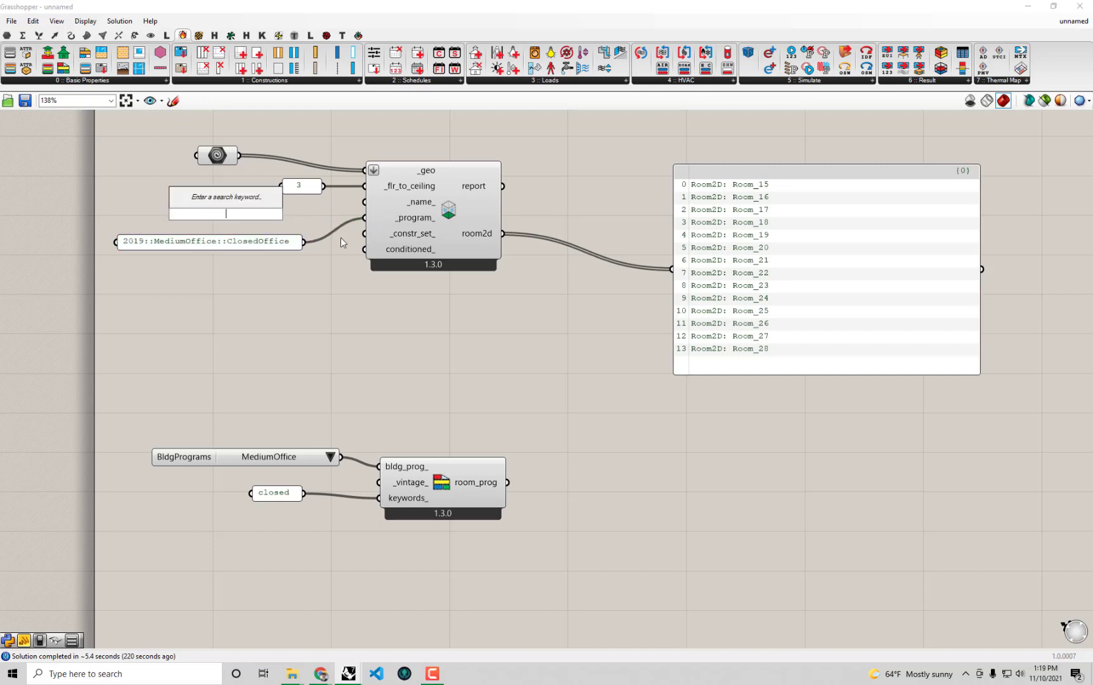
pyautogui.write('"Offic')
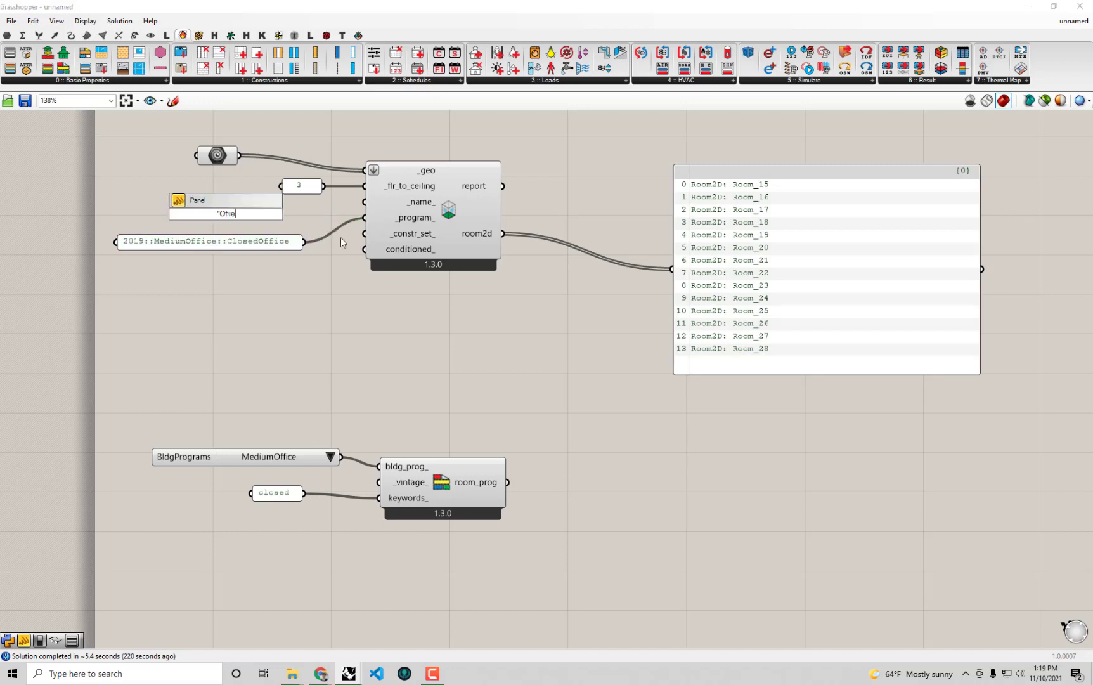
pyautogui.press('BackSpace')
pyautogui.press('BackSpace')
pyautogui.press('BackSpace')
pyautogui.write('fiuce"')
pyautogui.press('BackSpace')
pyautogui.press('BackSpace')
pyautogui.press('BackSpace')
pyautogui.press('BackSpace')
pyautogui.write('ce')
pyautogui.press('Return')
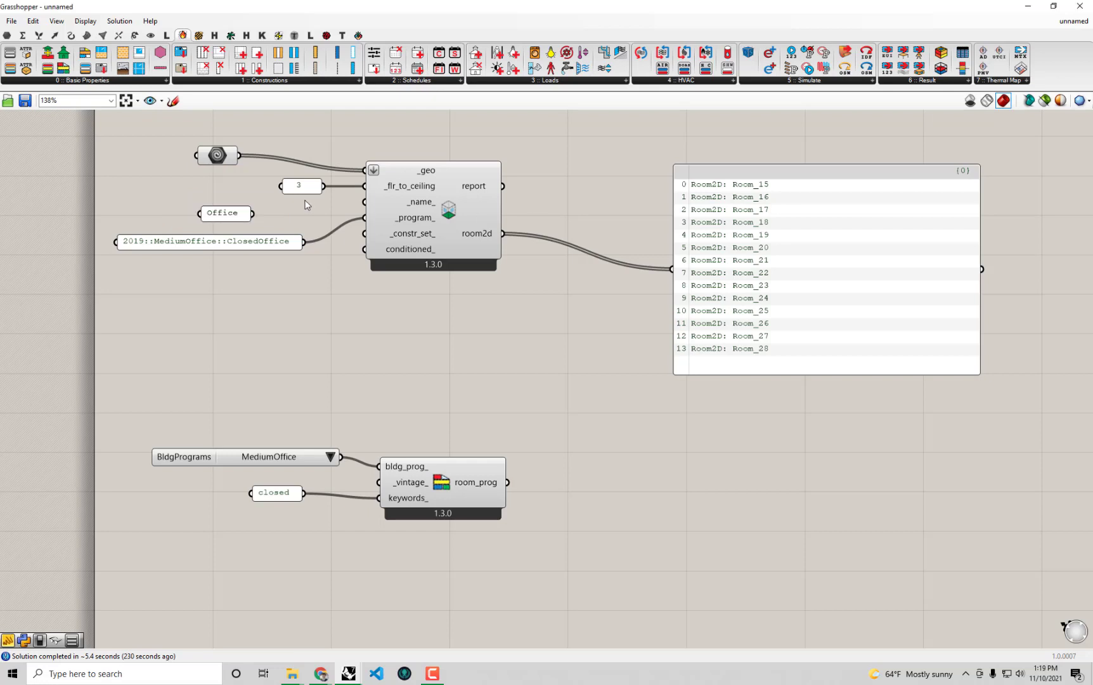
# Connect the Office panel to the _name_ input of DF Room2D and tidy the ceiling height, name and program panels.
pyautogui.scroll(2, 309, 206)
pyautogui.click(216, 220)
pyautogui.moveTo(215, 220); pyautogui.dragTo(385, 211)
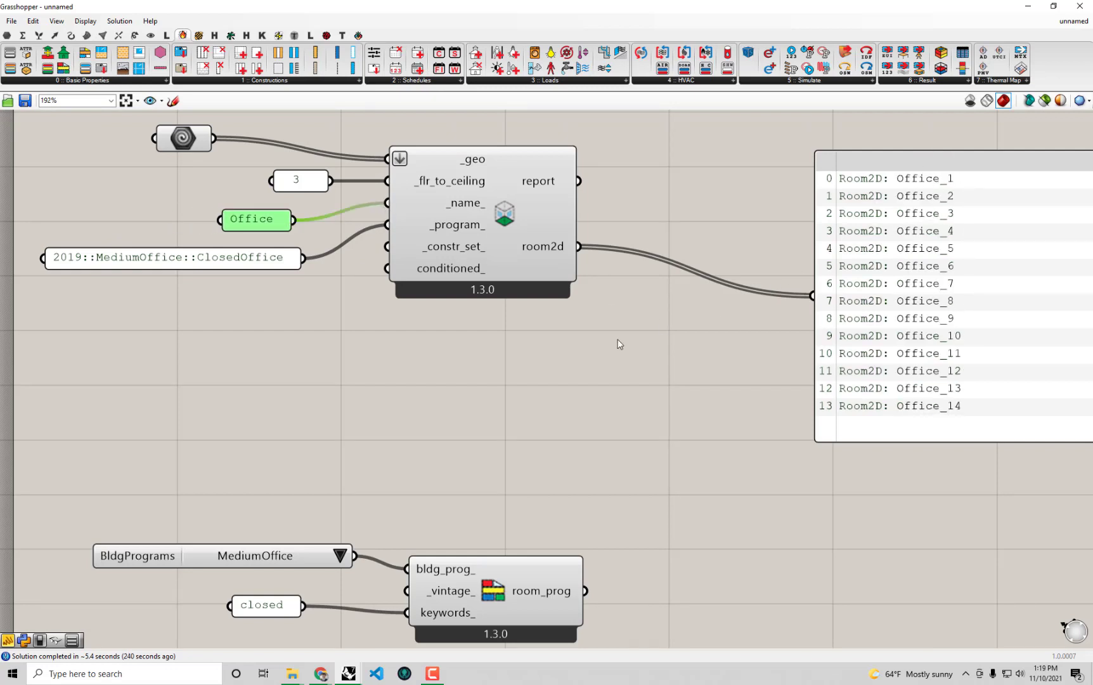
pyautogui.moveTo(256, 265); pyautogui.dragTo(246, 262)
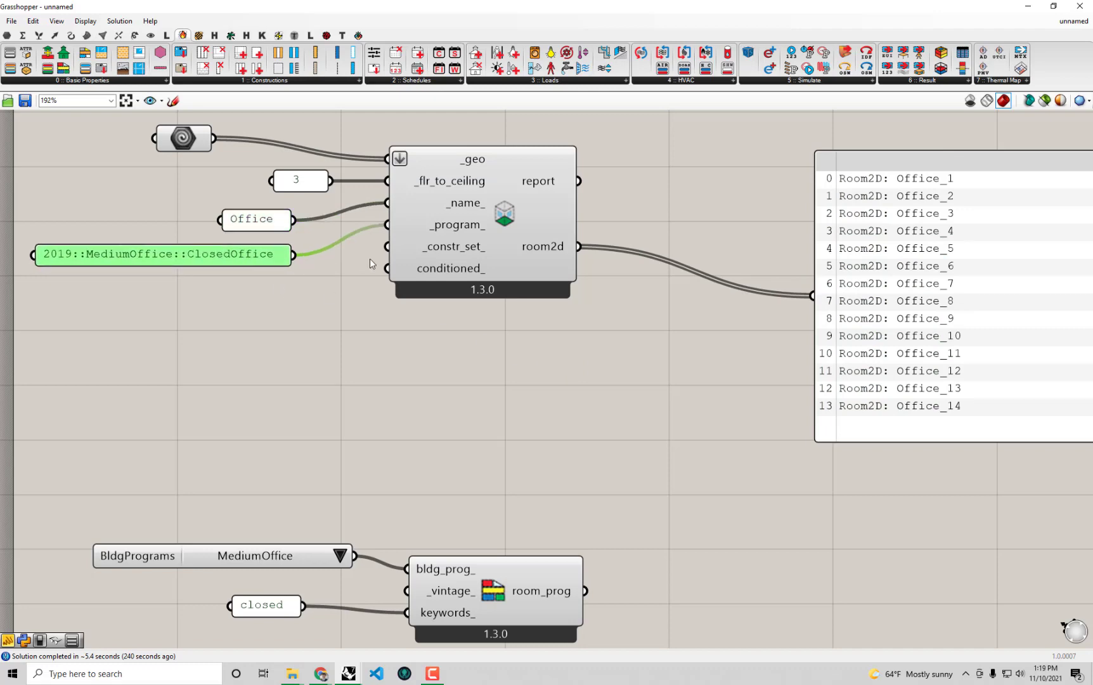
pyautogui.moveTo(304, 181); pyautogui.dragTo(277, 181)
# Group the DF Room2D component with its geometry, ceiling height, name and program inputs, and shift the group slightly.
pyautogui.scroll(-1, 276, 181)
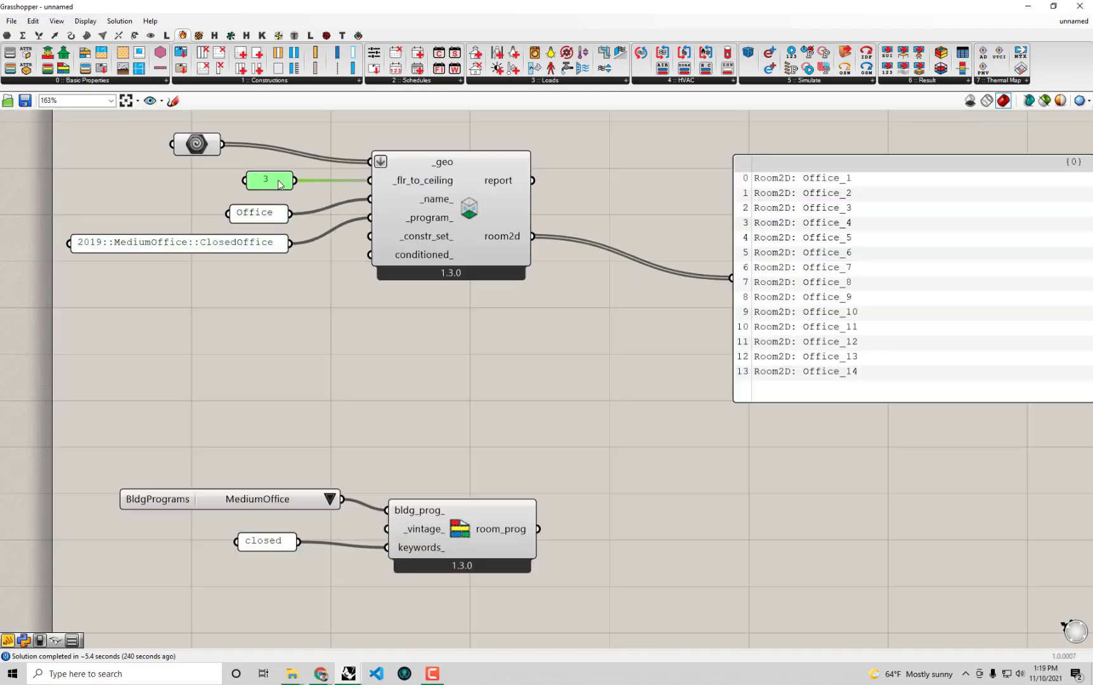
pyautogui.moveTo(459, 289); pyautogui.dragTo(497, 307, button='right')
pyautogui.moveTo(610, 384); pyautogui.dragTo(620, 461, button='right')
pyautogui.moveTo(649, 421); pyautogui.dragTo(164, 203)
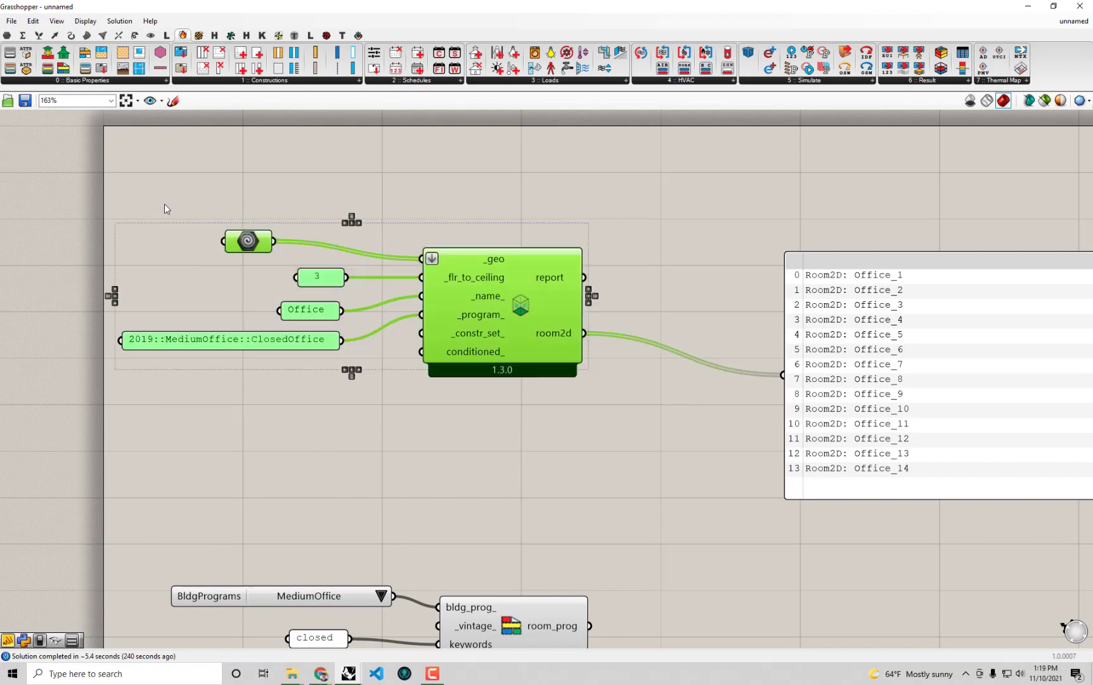
pyautogui.click(697, 321)
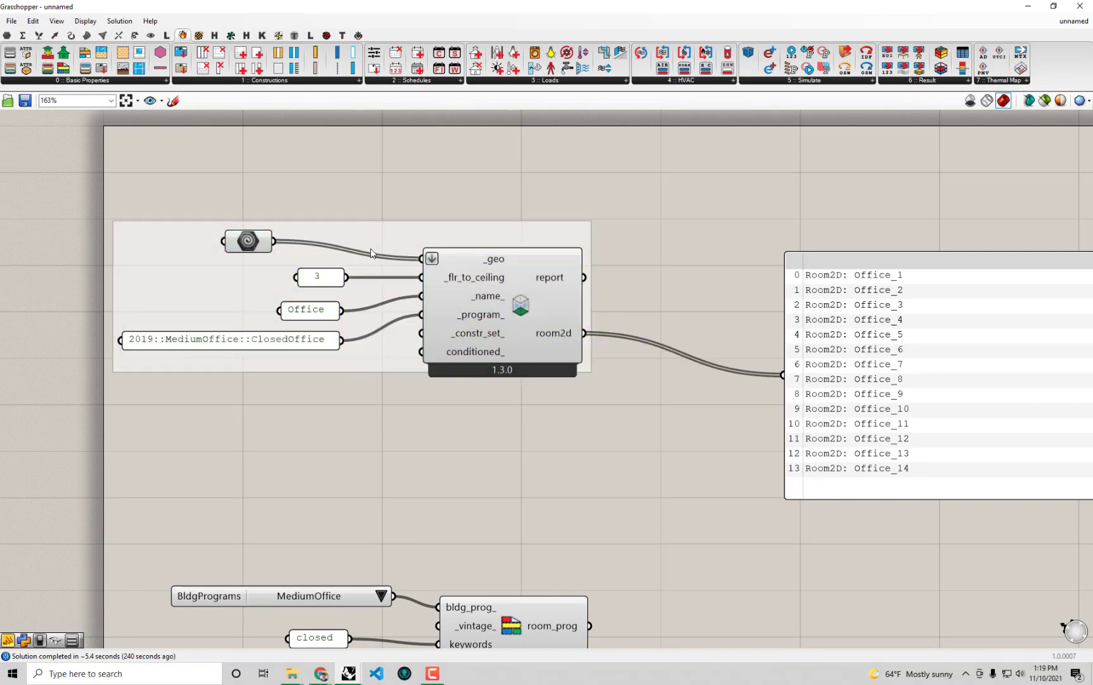
pyautogui.moveTo(376, 246); pyautogui.dragTo(424, 232)
# Move the building program list, the closed keyword panel and the program search component well below the Room2D group.
pyautogui.scroll(-1, 501, 368)
pyautogui.moveTo(517, 396); pyautogui.dragTo(511, 302, button='right')
pyautogui.scroll(-2, 533, 246)
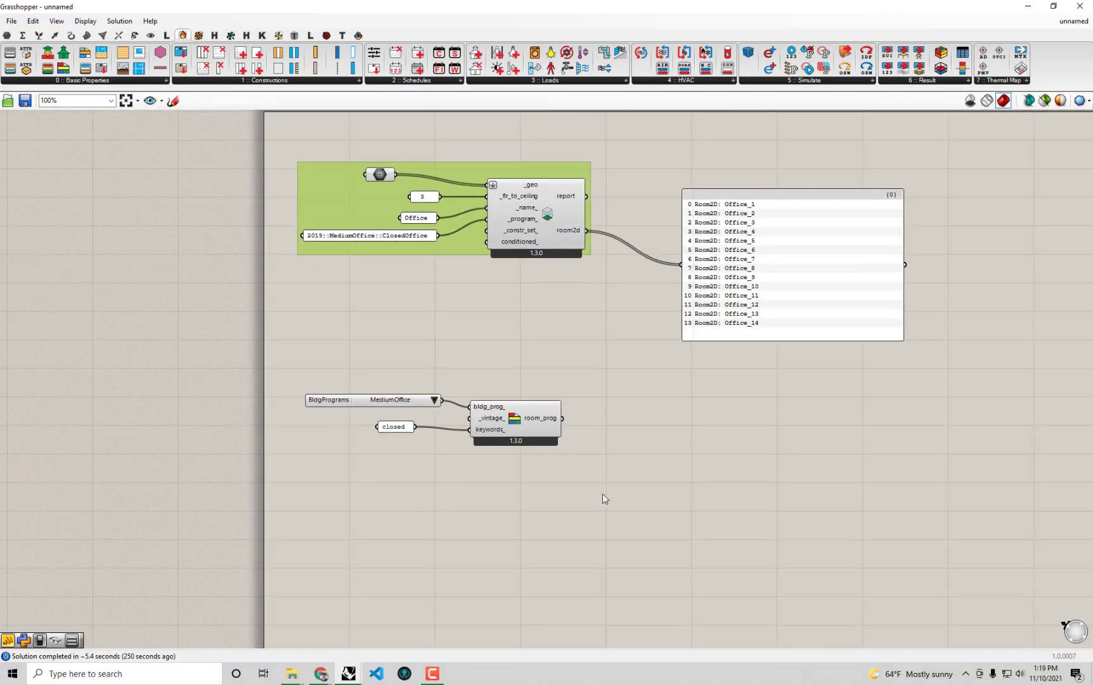
pyautogui.moveTo(603, 500); pyautogui.dragTo(314, 346)
pyautogui.moveTo(328, 400); pyautogui.dragTo(352, 587)
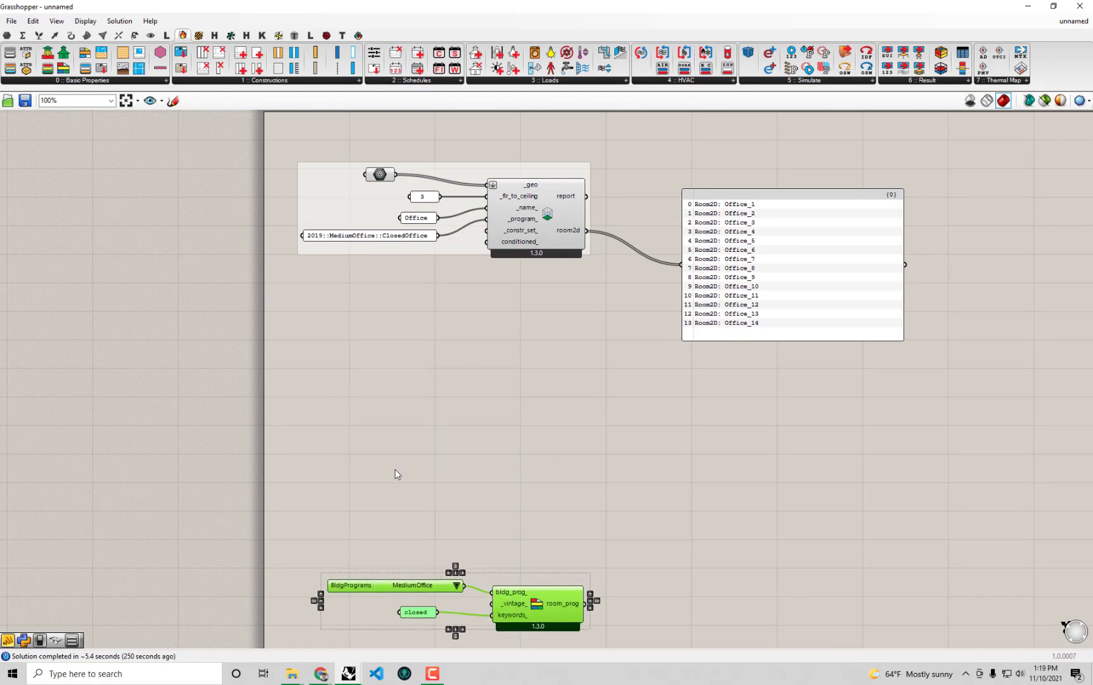
pyautogui.click(396, 469)
# Arrange the Grasshopper window beside the Rhino perspective view so both are visible.
pyautogui.moveTo(562, 5); pyautogui.dragTo(612, 451)
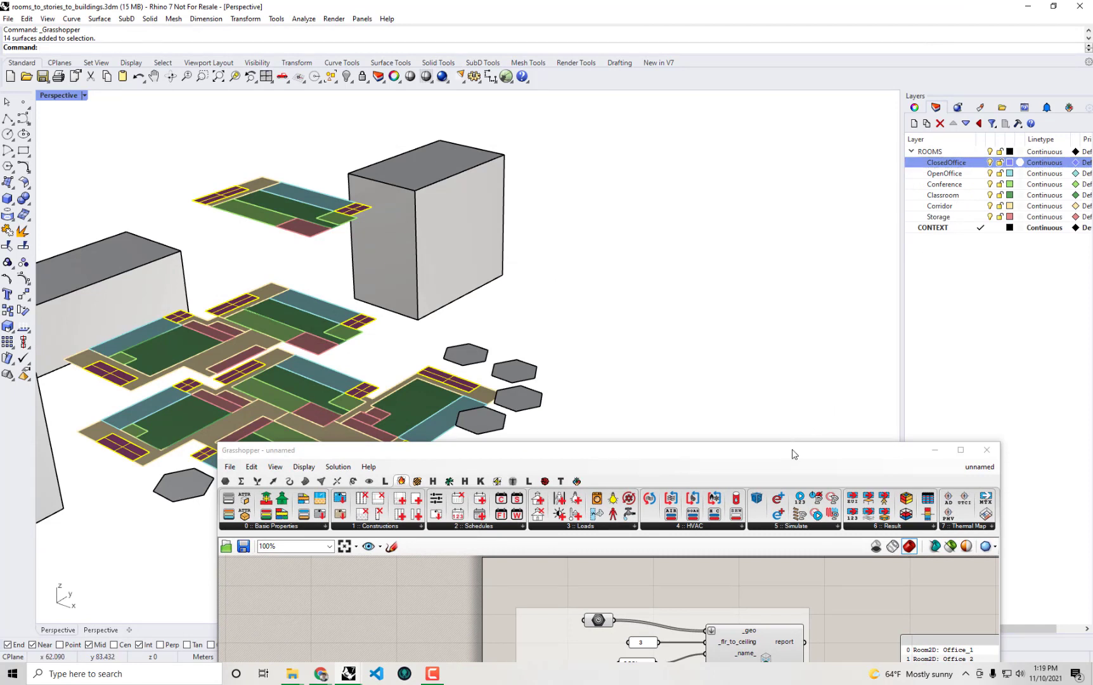
pyautogui.moveTo(779, 447); pyautogui.dragTo(1092, 212)
pyautogui.moveTo(958, 318); pyautogui.dragTo(603, 159)
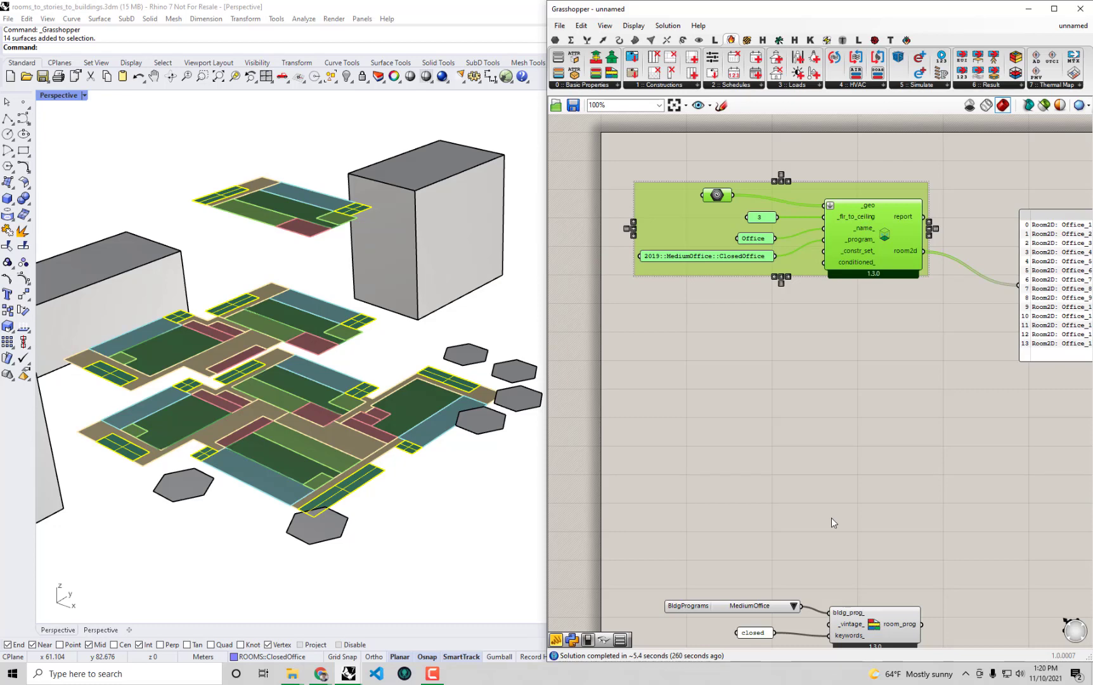
pyautogui.scroll(2, 794, 216)
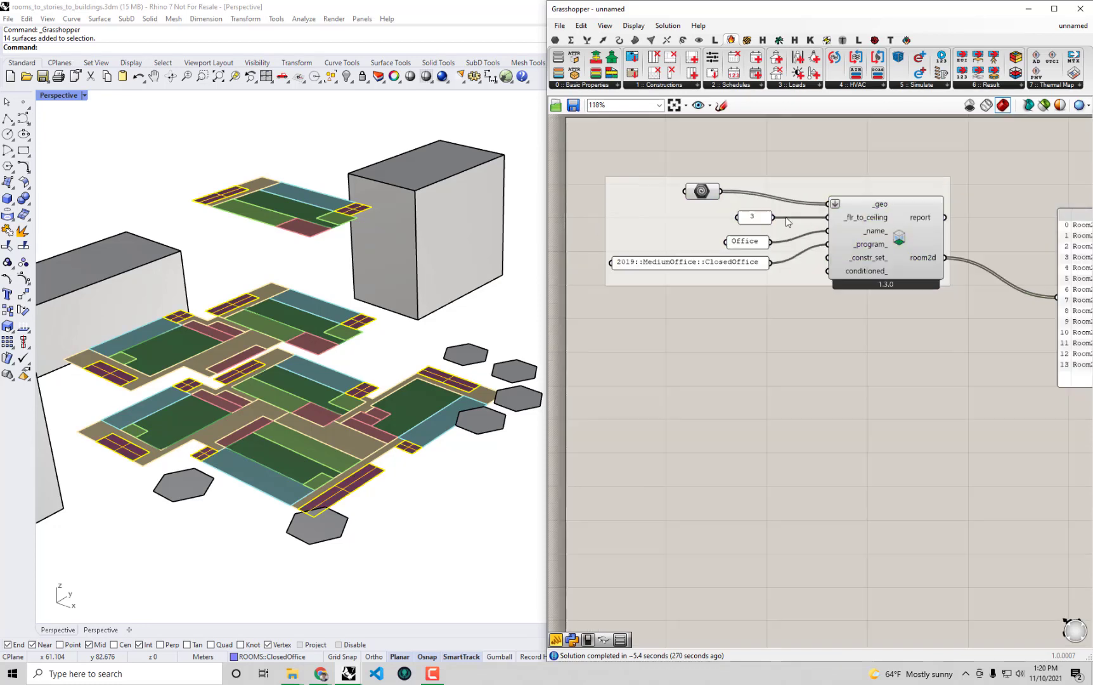
pyautogui.click(688, 186)
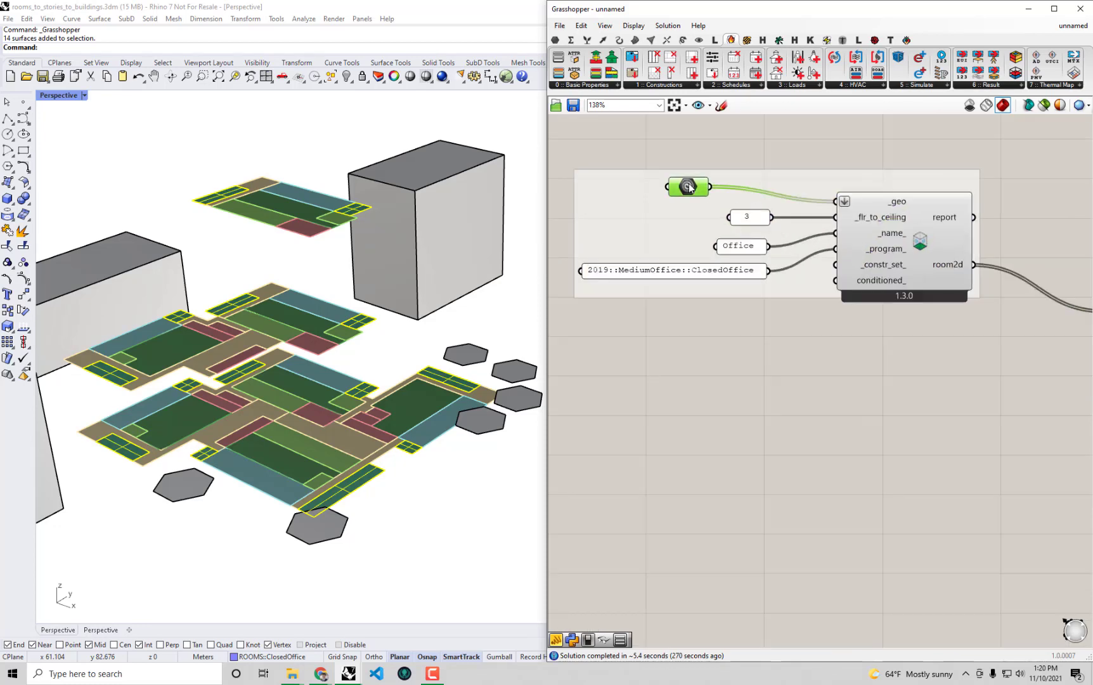
pyautogui.click(749, 248)
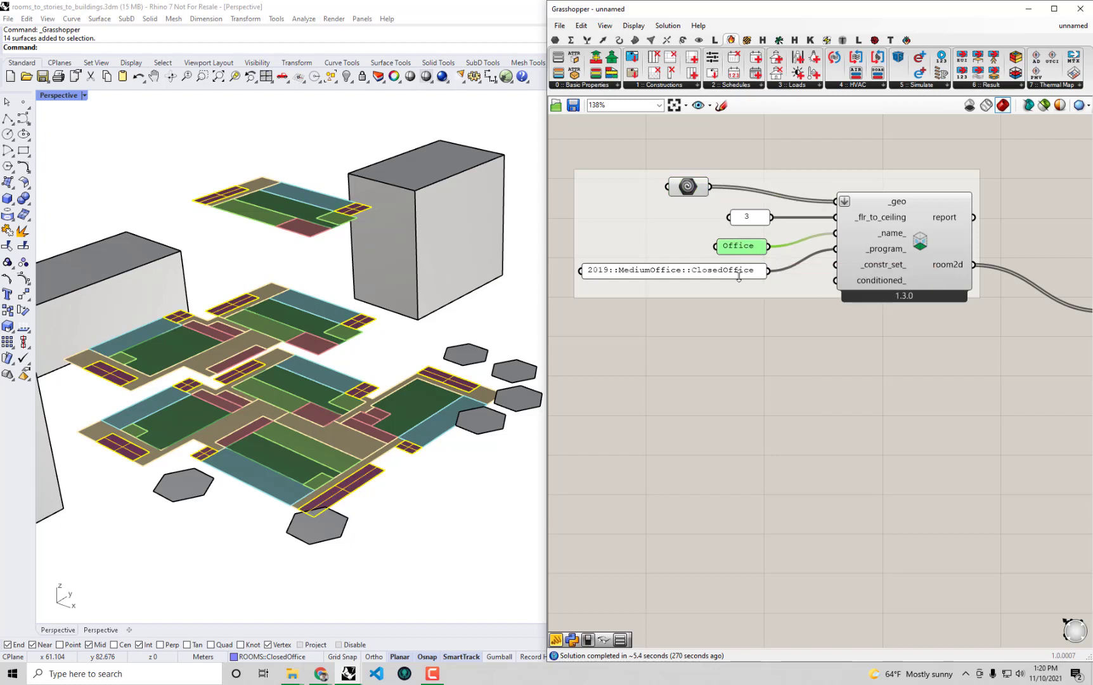
pyautogui.click(733, 273)
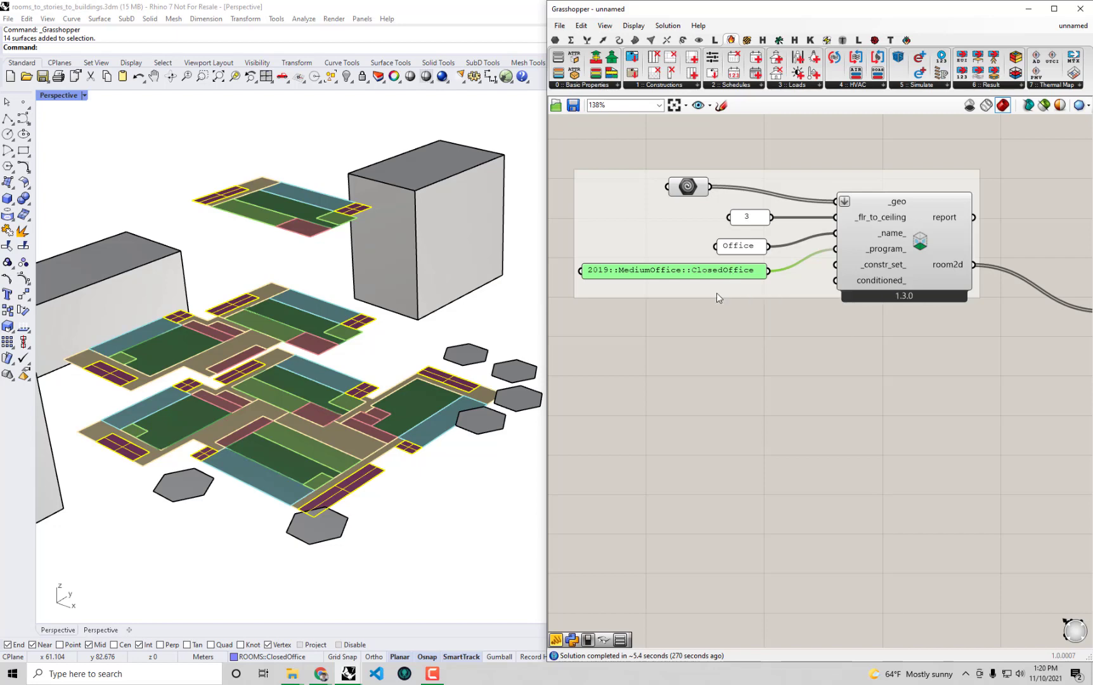
# Move the program search components farther down to free space for more room groups.
pyautogui.scroll(-4, 717, 292)
pyautogui.moveTo(928, 550); pyautogui.dragTo(681, 383)
pyautogui.moveTo(844, 457); pyautogui.dragTo(854, 570)
pyautogui.moveTo(820, 165); pyautogui.dragTo(839, 215, button='right')
pyautogui.scroll(1, 839, 215)
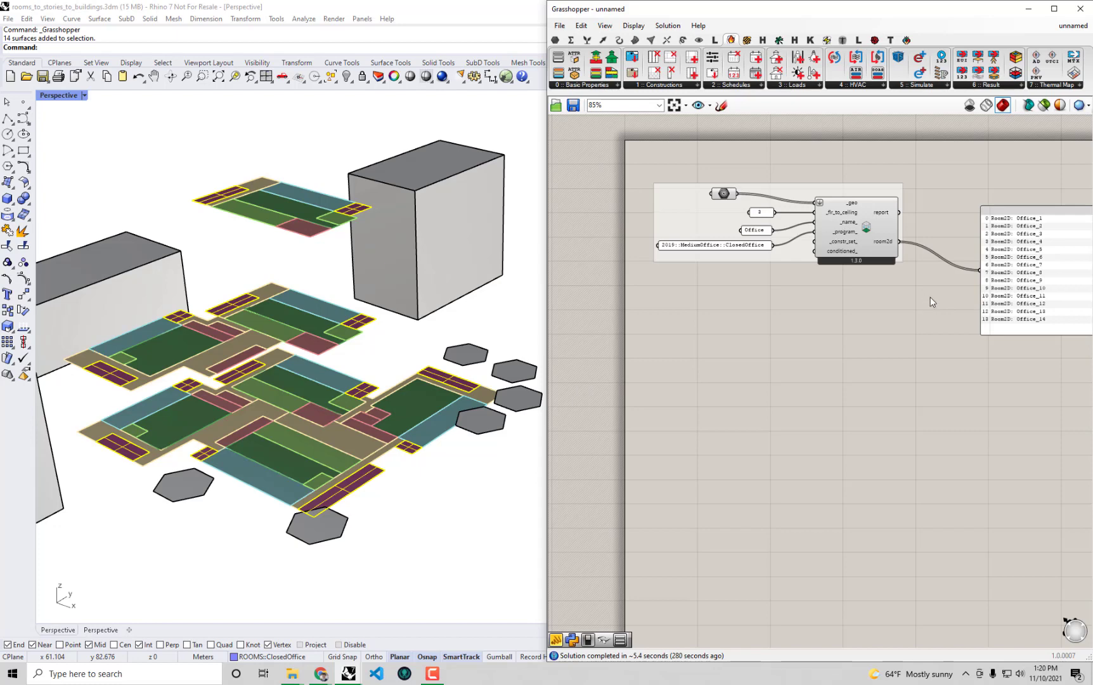
# Duplicate the Office Room2D group below itself and use the OpenOffice layer's surfaces as the copy's geometry.
pyautogui.moveTo(917, 303); pyautogui.dragTo(643, 175)
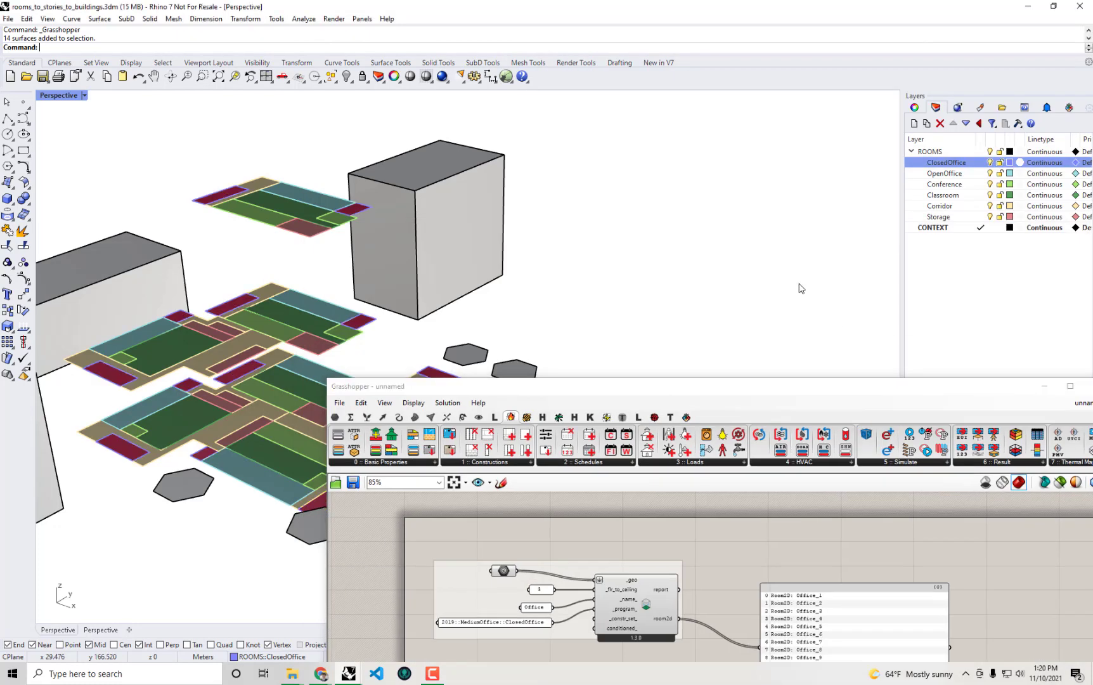
pyautogui.rightClick(955, 173)
pyautogui.click(996, 347)
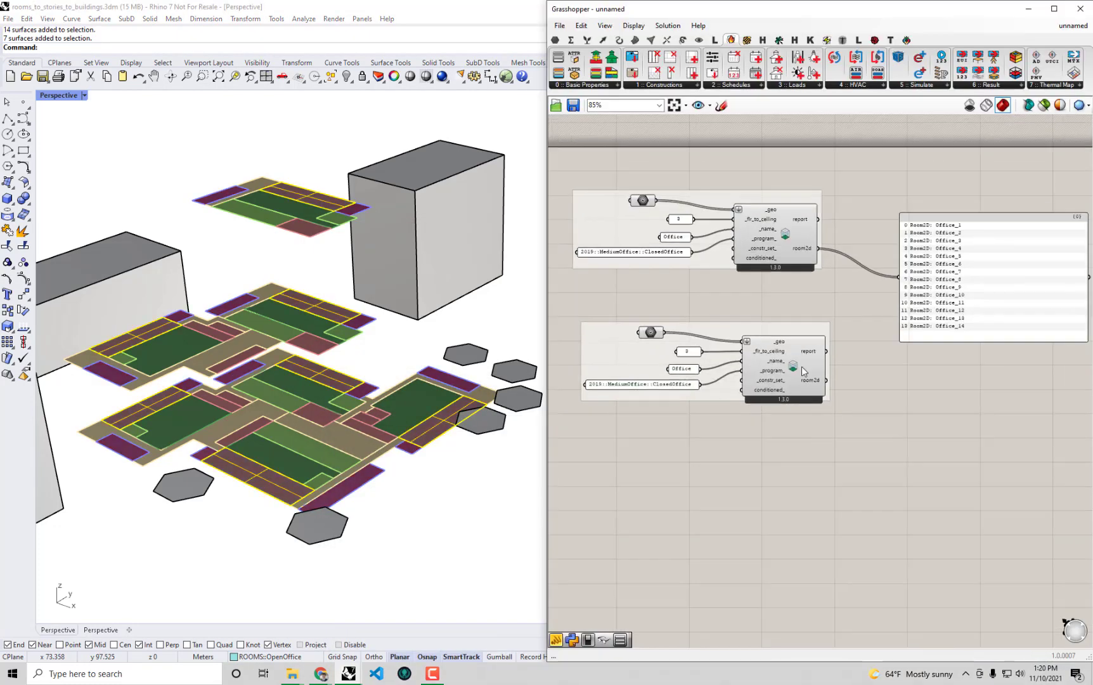
# Change the copied group's name panel to "Writeup" and connect its room2d output to the large list panel.
pyautogui.doubleClick(660, 376)
pyautogui.write('Writeup')
pyautogui.click(689, 461)
pyautogui.moveTo(830, 382); pyautogui.dragTo(962, 359)
pyautogui.moveTo(760, 292); pyautogui.dragTo(832, 264, button='right')
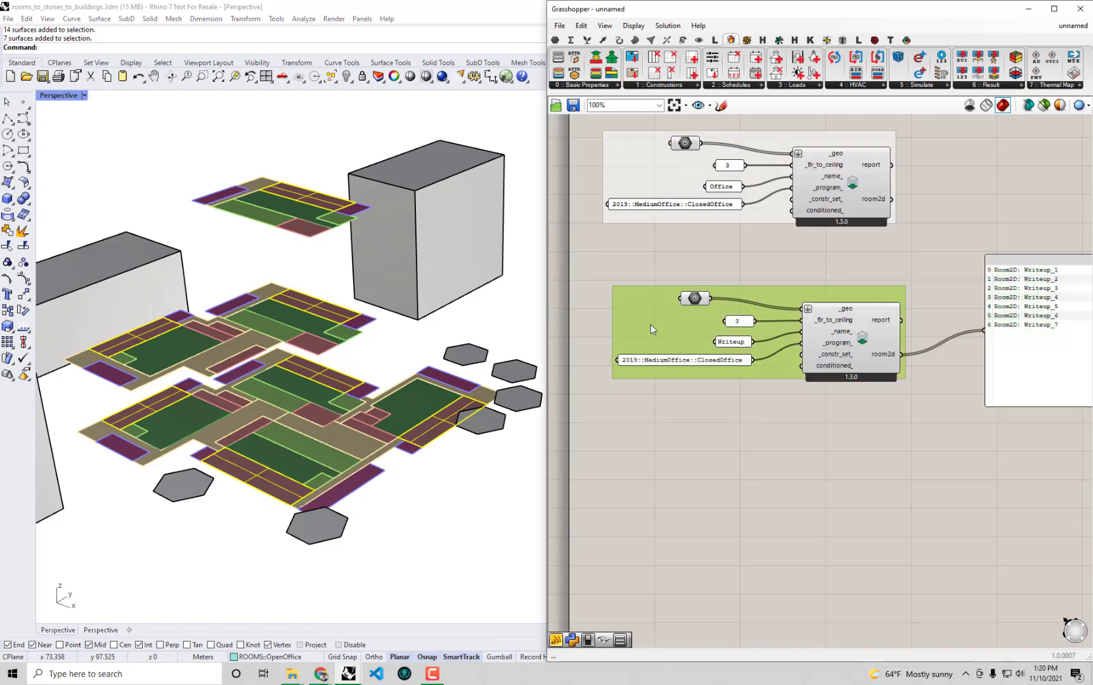
# Reposition the Writeup group, duplicate it below, and select all surfaces on Rhino's Conference layer for the copy.
pyautogui.moveTo(651, 323); pyautogui.dragTo(642, 293)
pyautogui.keyDown('alt'); pyautogui.moveTo(737, 275); pyautogui.dragTo(737, 398); pyautogui.keyUp('alt')
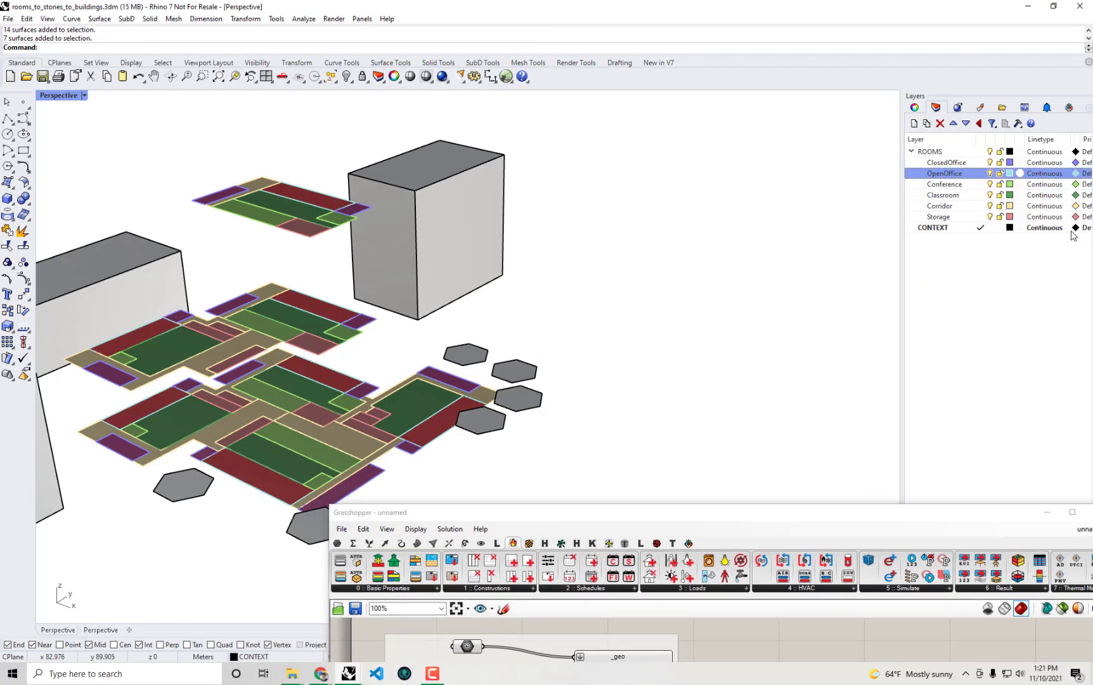
pyautogui.rightClick(907, 184)
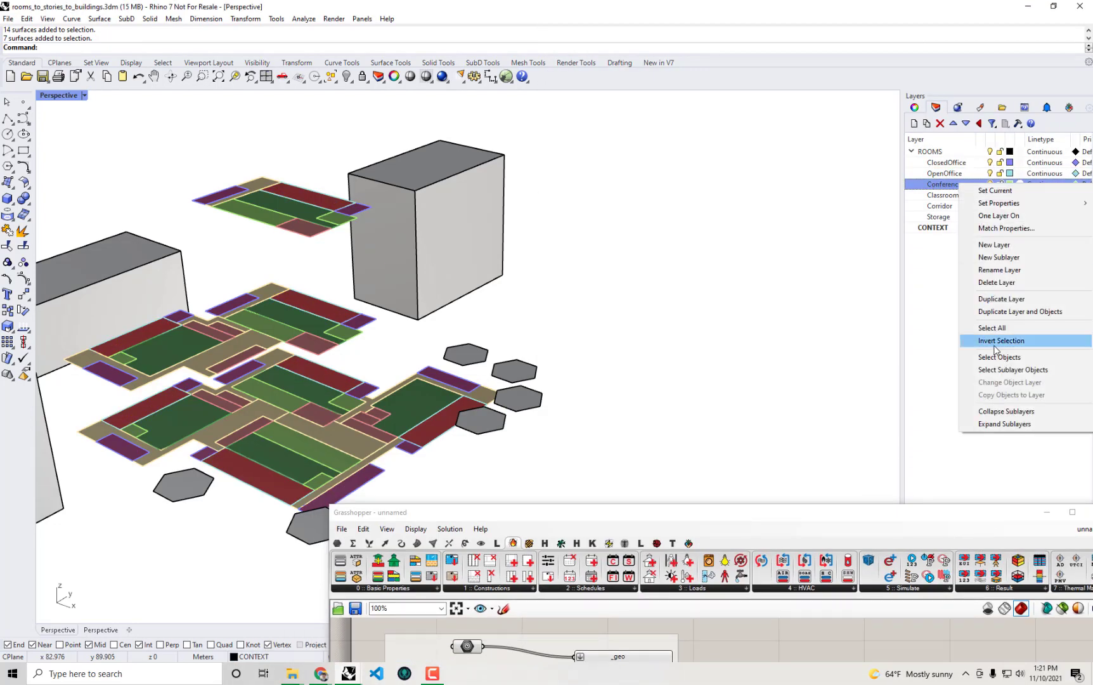
pyautogui.click(995, 349)
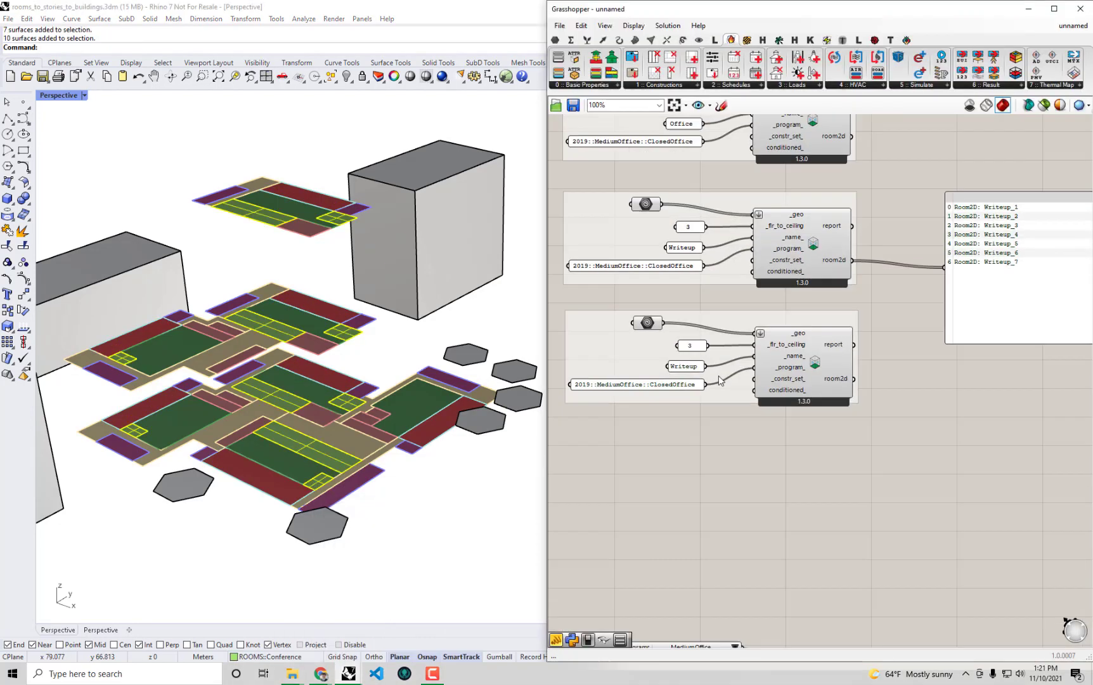
# Change the name panel in the newest group copy to "Conference".
pyautogui.doubleClick(690, 366)
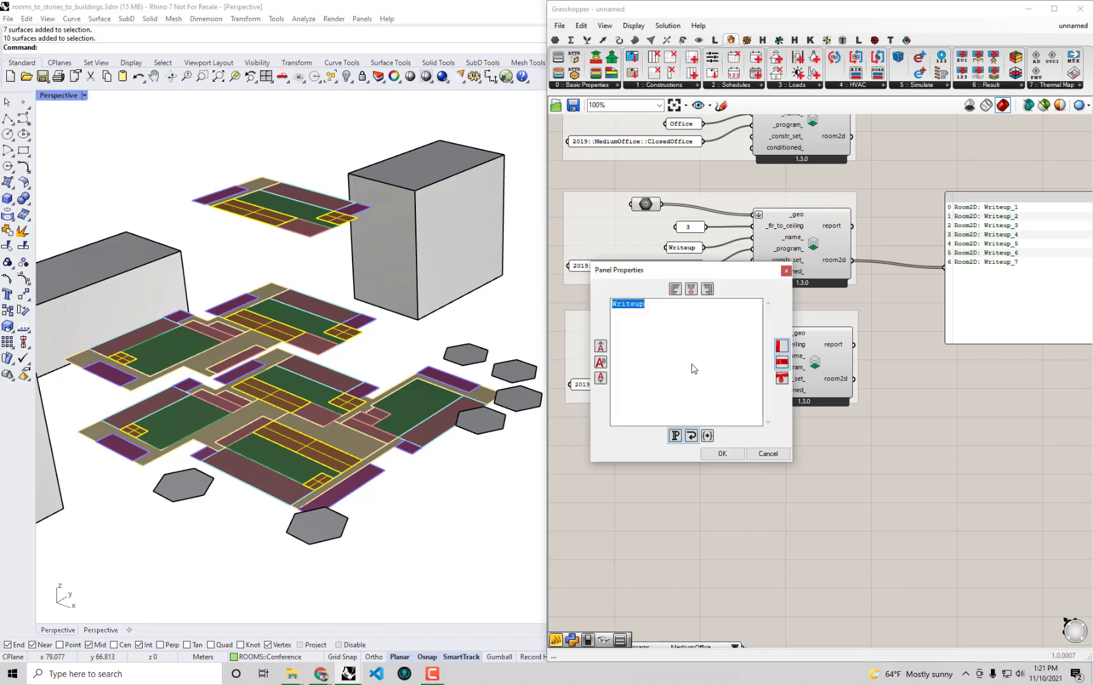
pyautogui.write('Conference')
pyautogui.click(723, 453)
# Duplicate the Conference group below itself and select all surfaces on Rhino's Classroom layer.
pyautogui.keyDown('alt'); pyautogui.moveTo(737, 279); pyautogui.dragTo(738, 399); pyautogui.keyUp('alt')
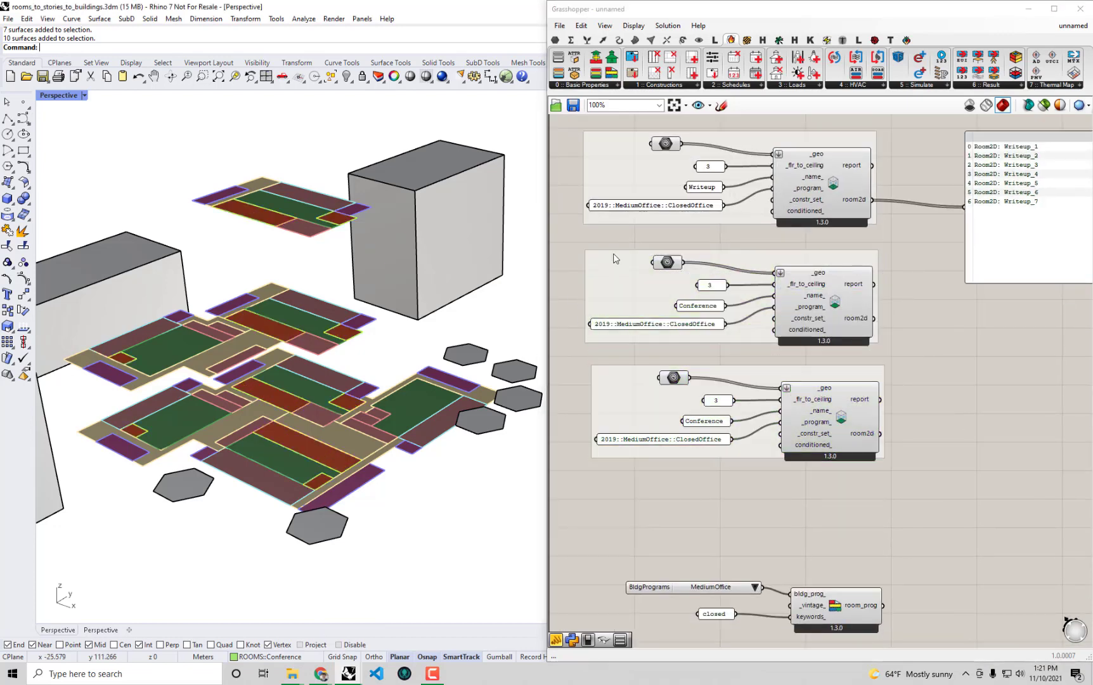
pyautogui.click(943, 195)
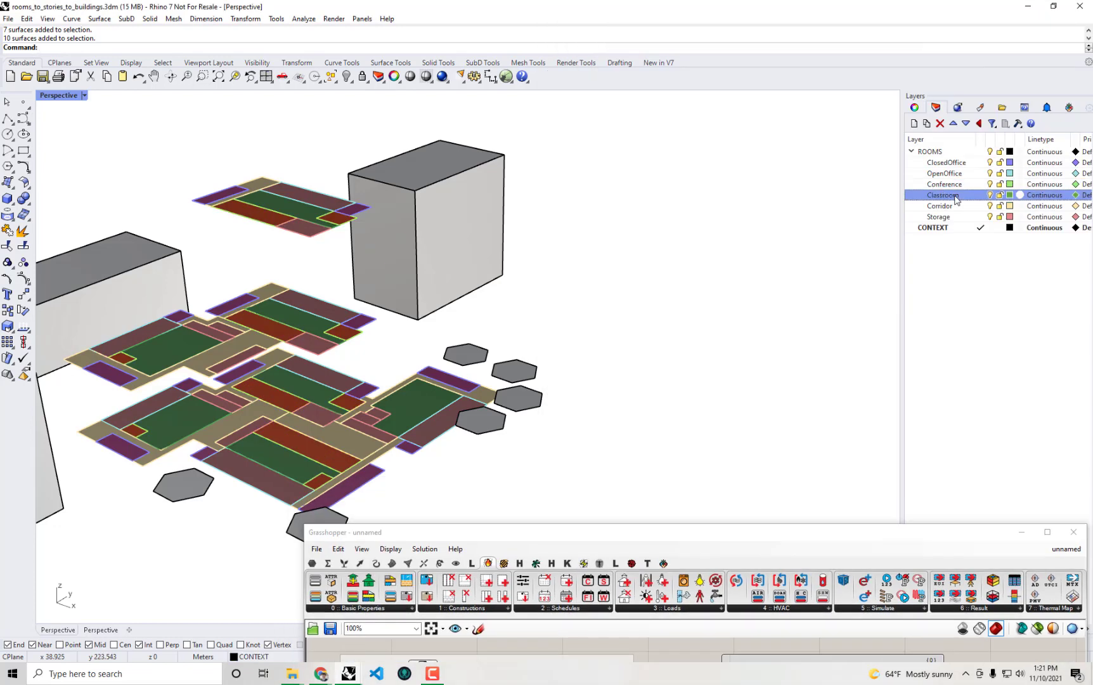
pyautogui.rightClick(957, 199)
pyautogui.click(996, 359)
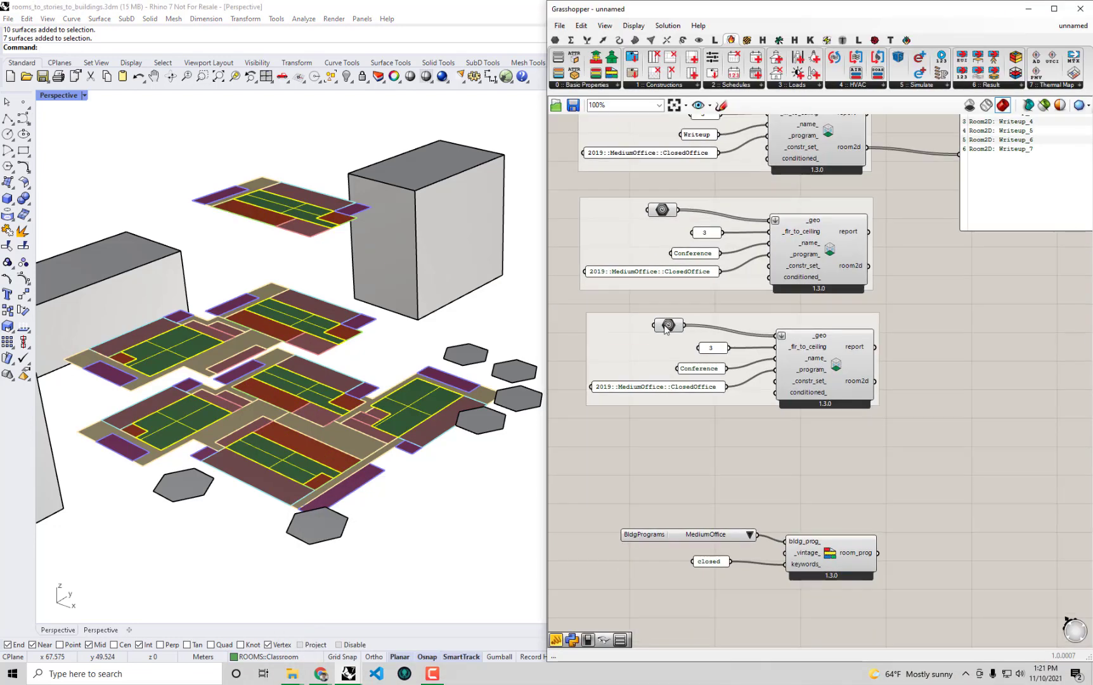
# Assign the selected Classroom surfaces as multiple geometries in the new copy and set its name panel to "Classroom".
pyautogui.rightClick(659, 325)
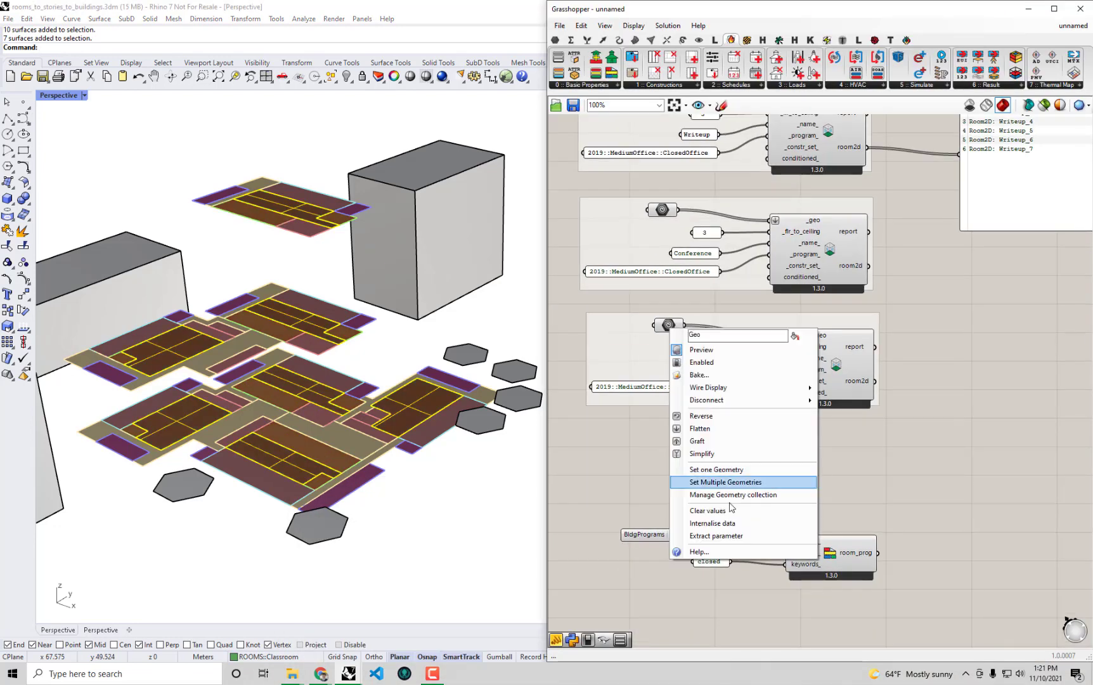
pyautogui.doubleClick(693, 369)
pyautogui.write('Classroom')
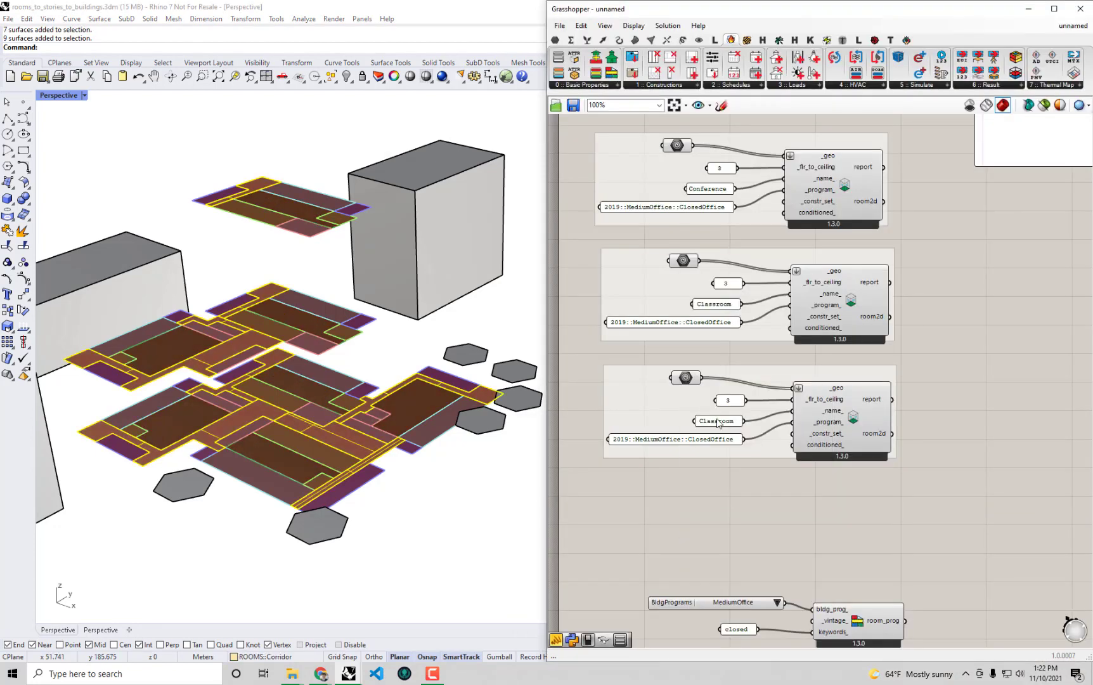
# Set the fifth group's name panel to "Corridor" and load the sixth group with the Storage layer's surfaces.
pyautogui.write('Corridor')
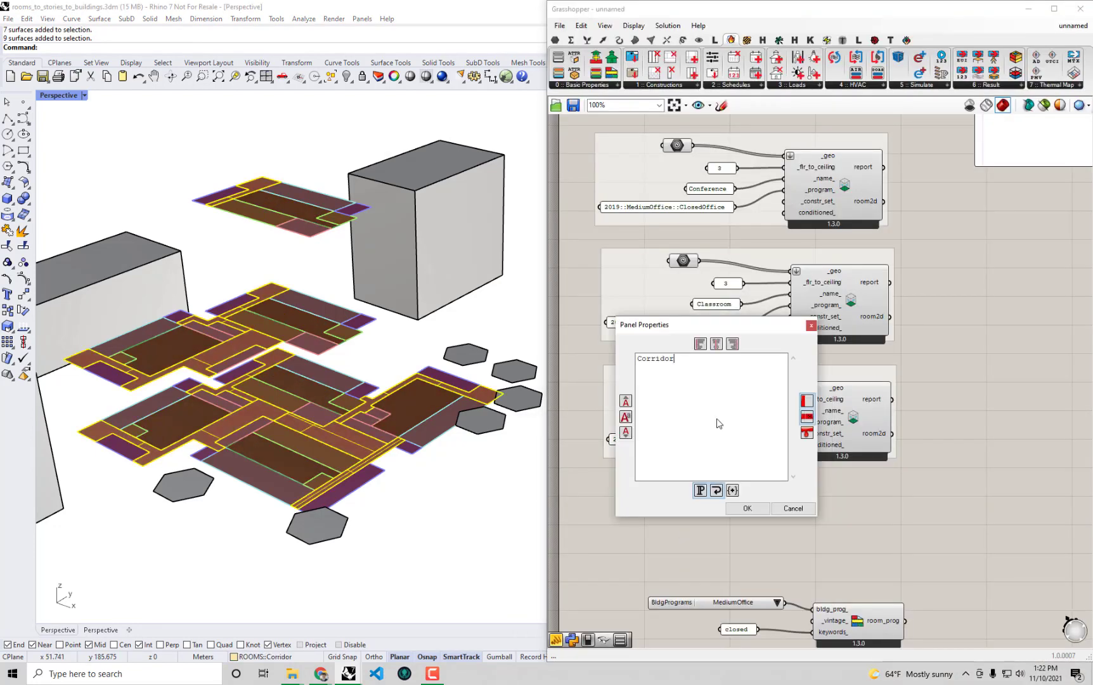
pyautogui.click(747, 508)
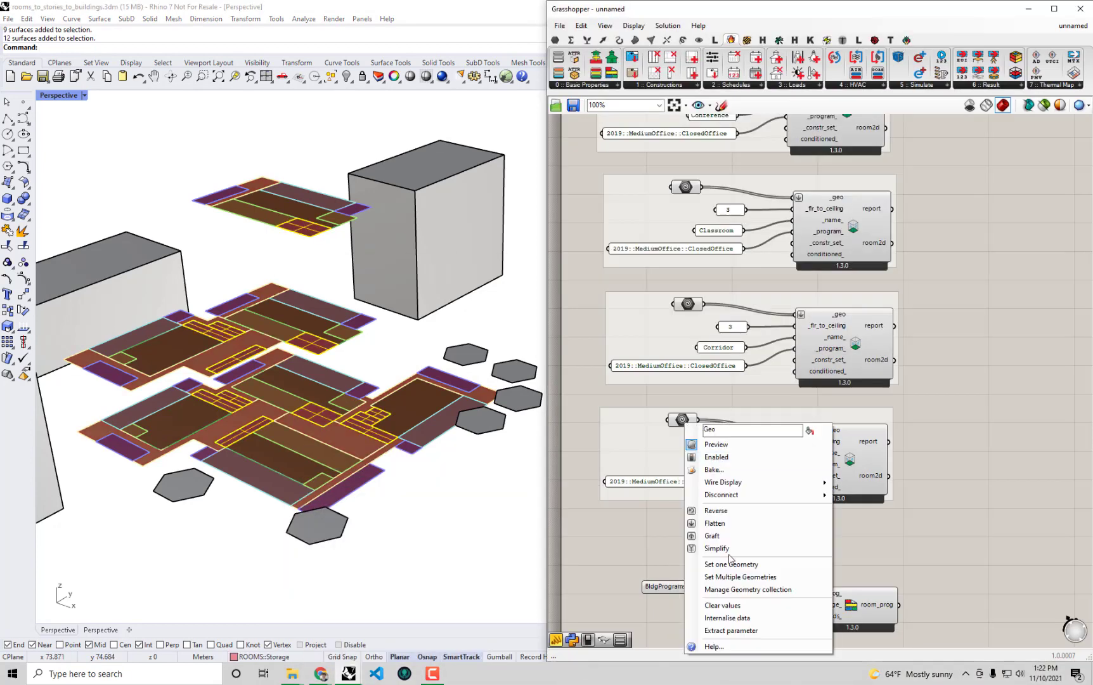
pyautogui.click(704, 429)
pyautogui.write('S')
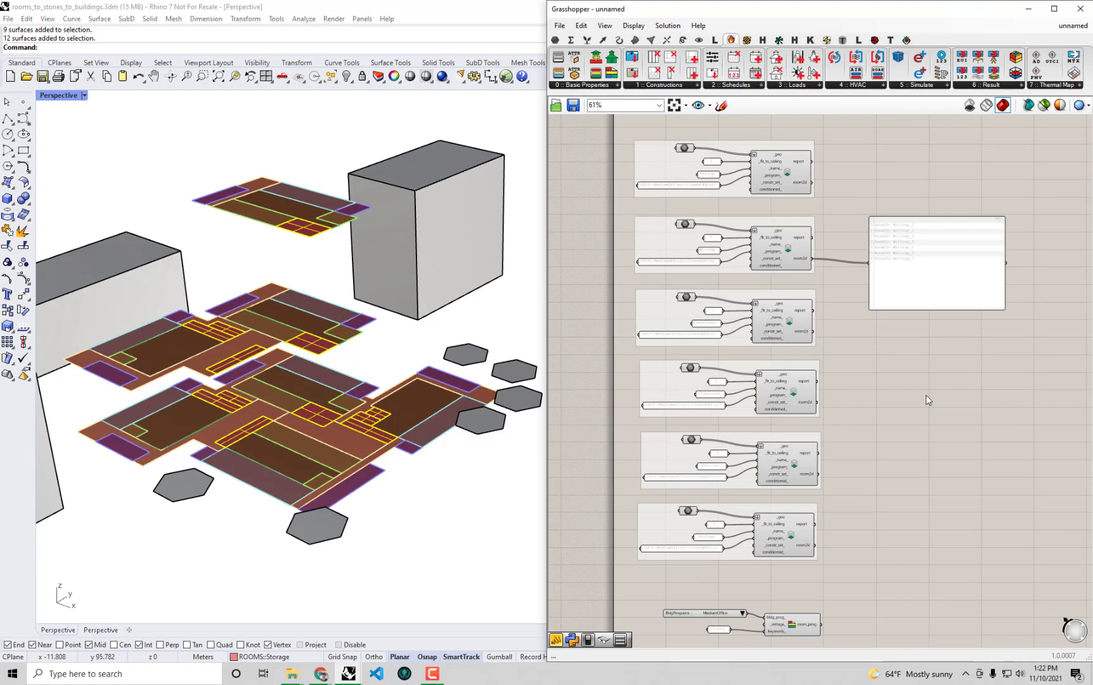
# Clear the Storage surface selection in Rhino and pick out a single storage room surface.
pyautogui.click(454, 530)
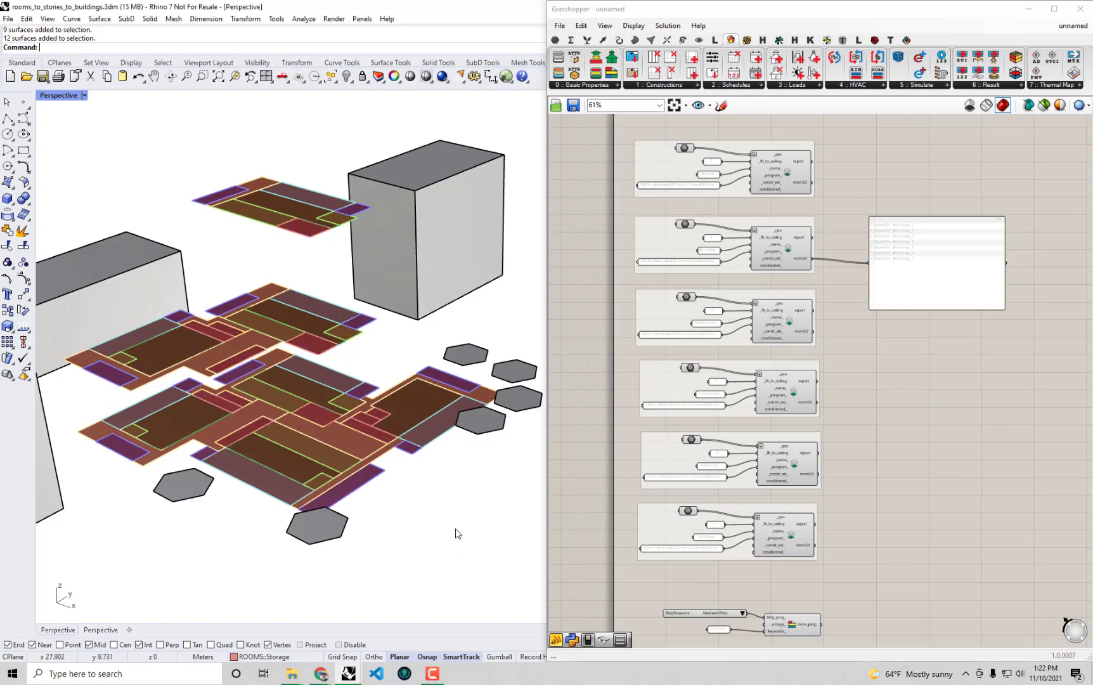
pyautogui.click(364, 425)
pyautogui.click(962, 388)
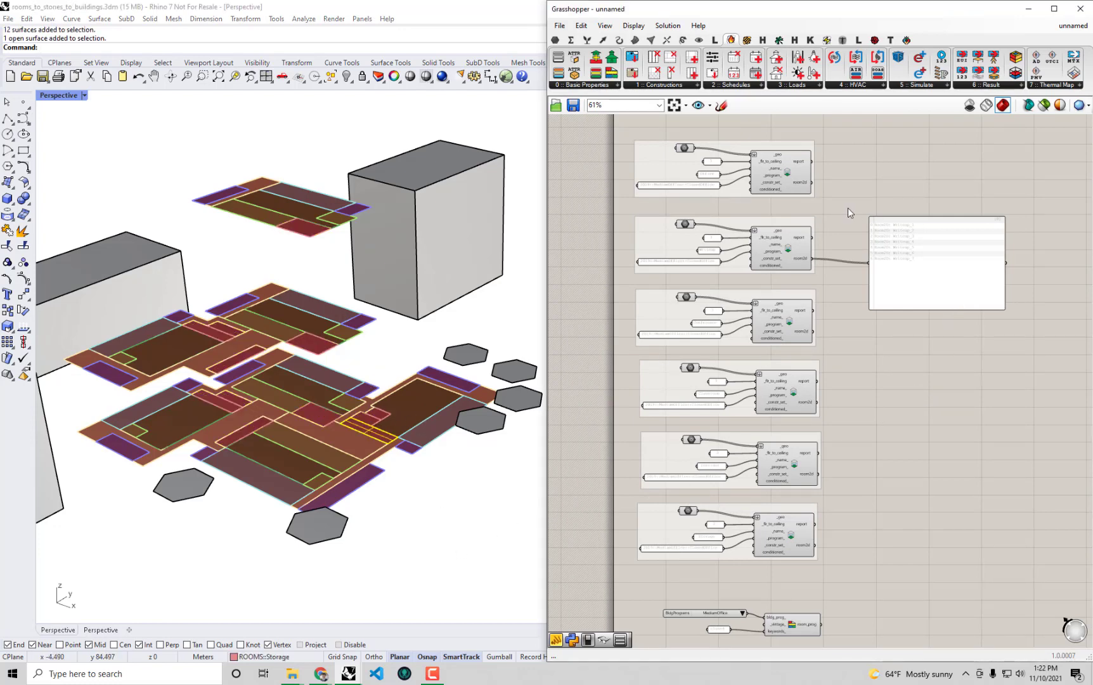
# Connect the room2d outputs of the Office, Writeup and Conference groups to the list panel in turn to check their rooms.
pyautogui.scroll(3, 754, 211)
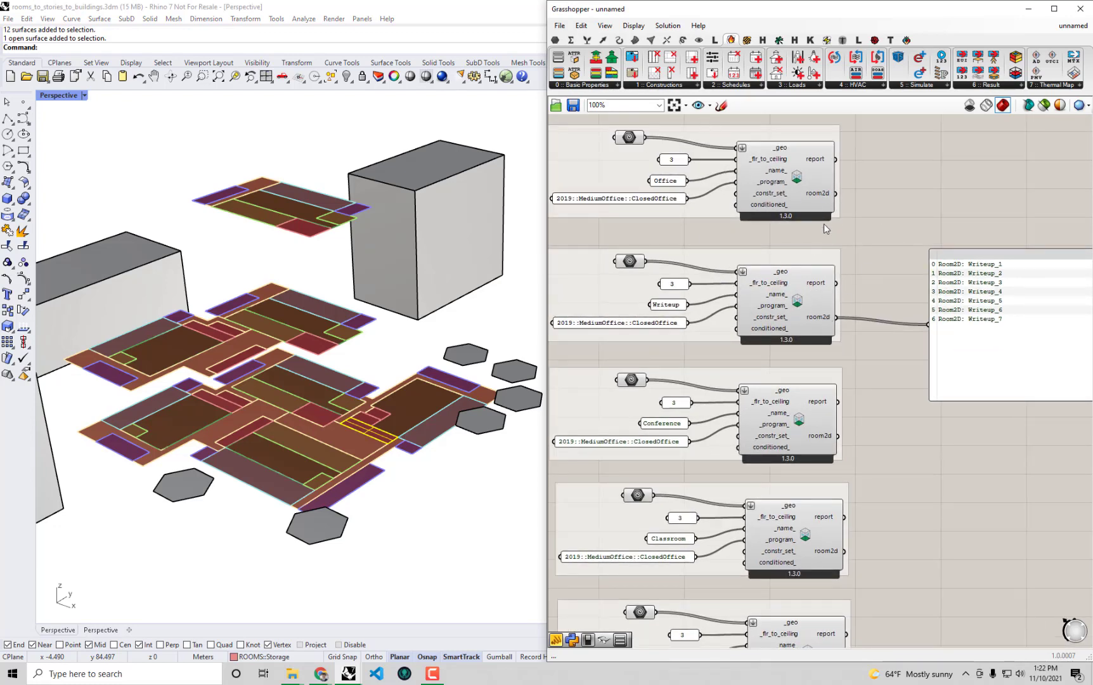
pyautogui.moveTo(836, 193); pyautogui.dragTo(928, 324)
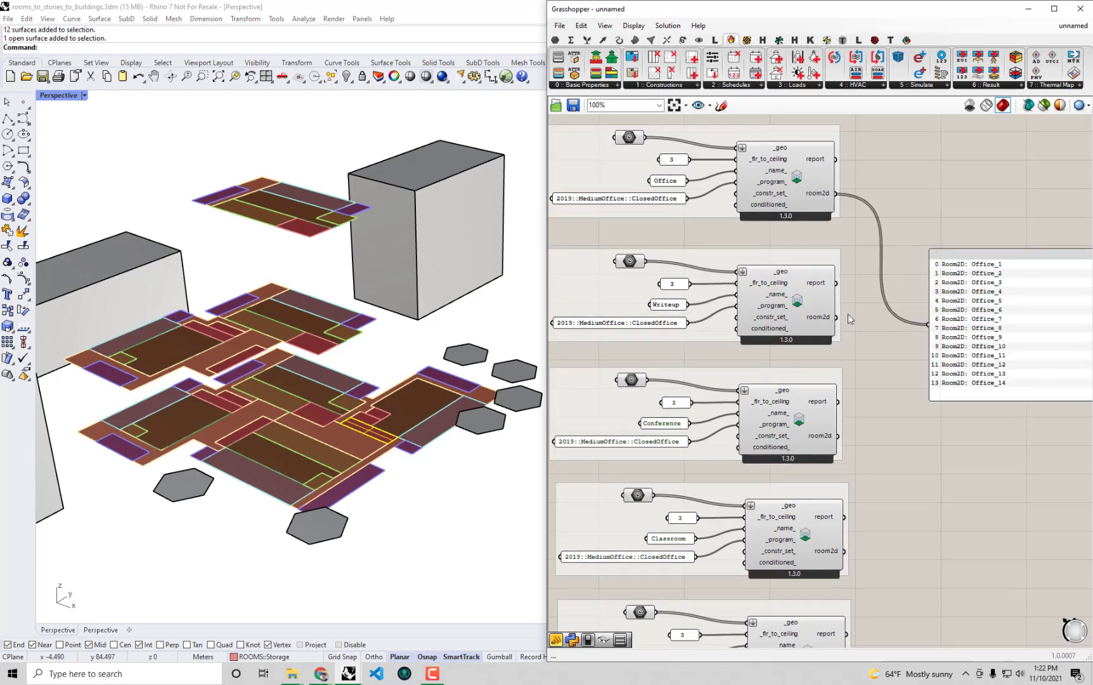
pyautogui.moveTo(836, 318); pyautogui.dragTo(928, 324)
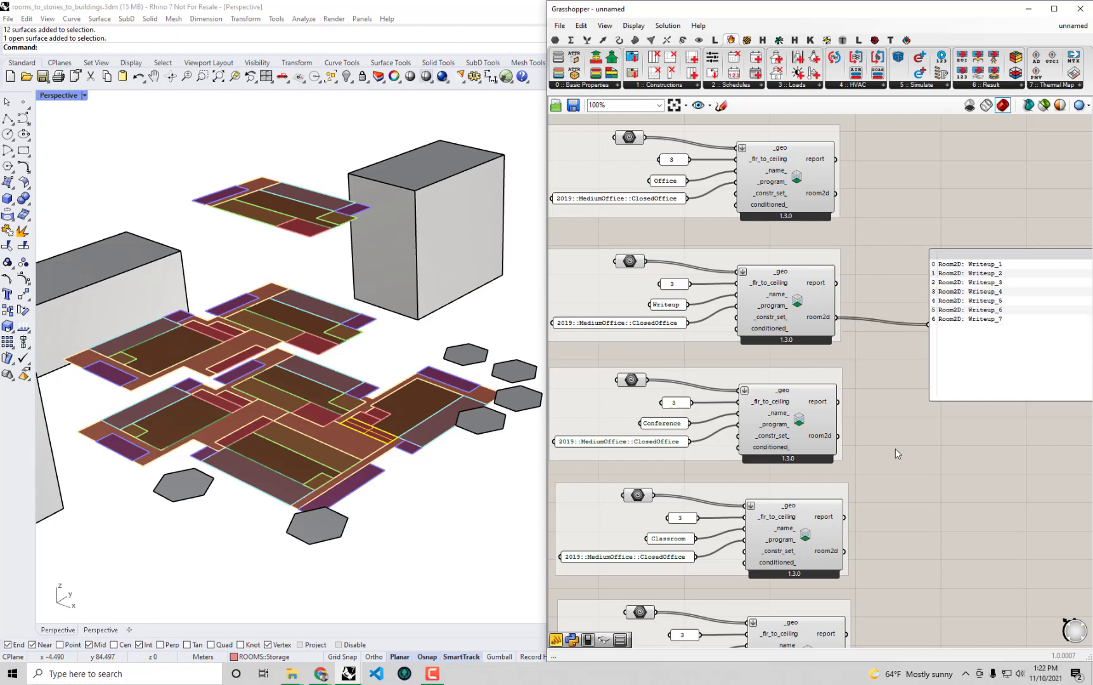
pyautogui.moveTo(838, 435); pyautogui.dragTo(928, 324)
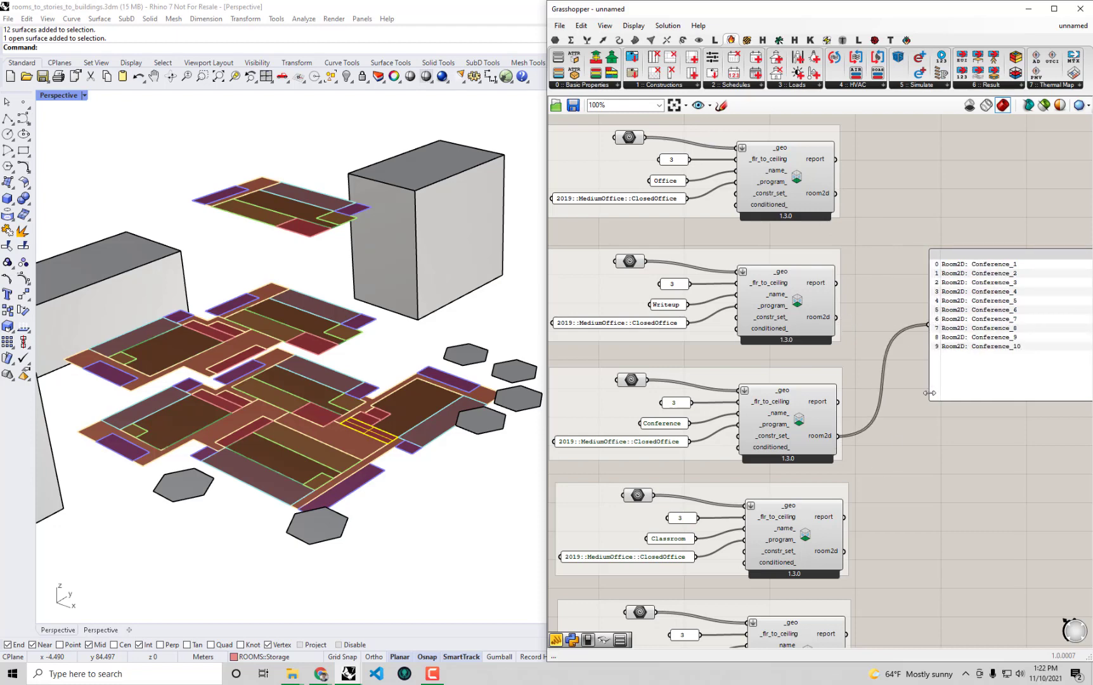
pyautogui.moveTo(928, 416); pyautogui.dragTo(937, 345, button='right')
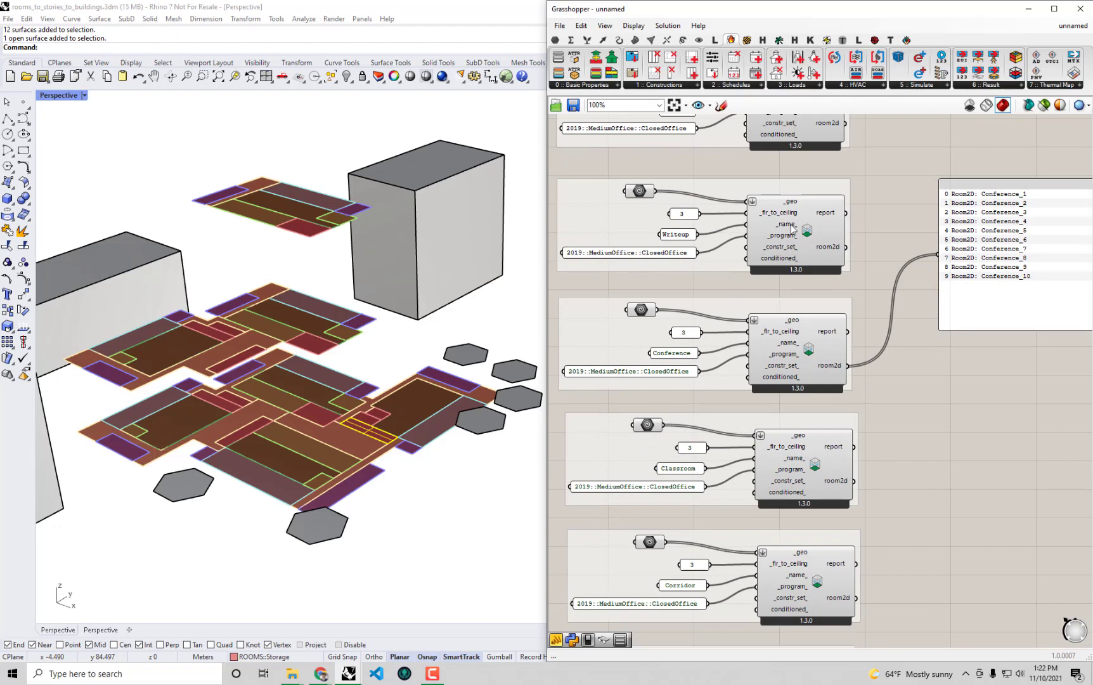
pyautogui.moveTo(786, 253); pyautogui.dragTo(836, 317, button='right')
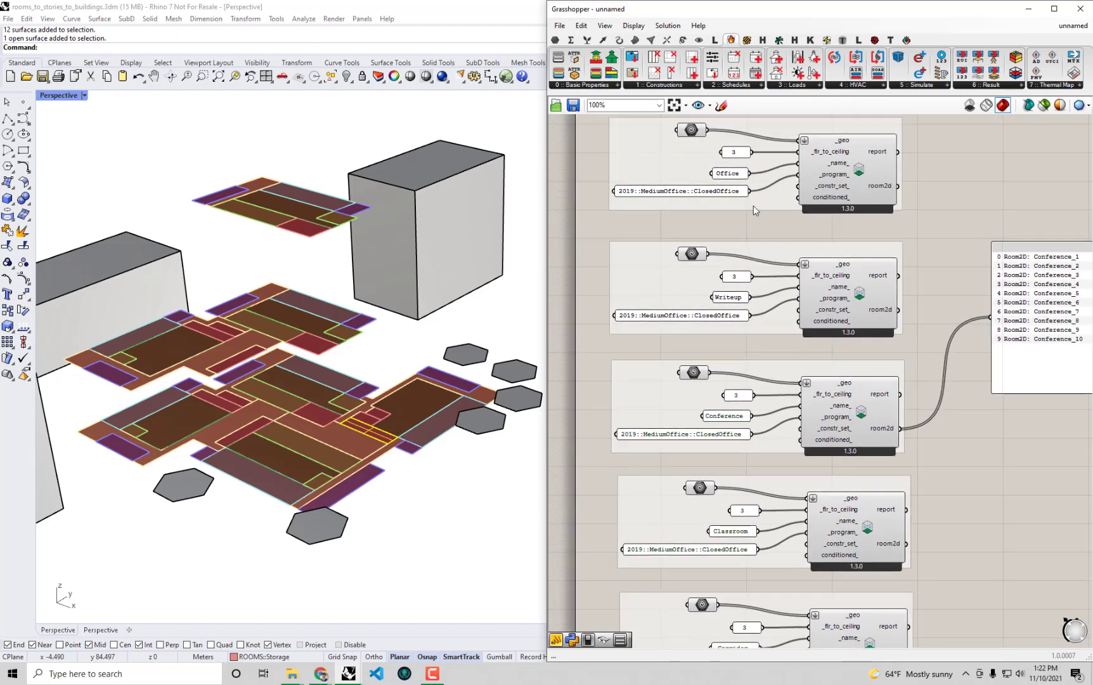
# Review the program panels of the room groups from Office down to Storage.
pyautogui.scroll(2, 634, 210)
pyautogui.click(650, 243)
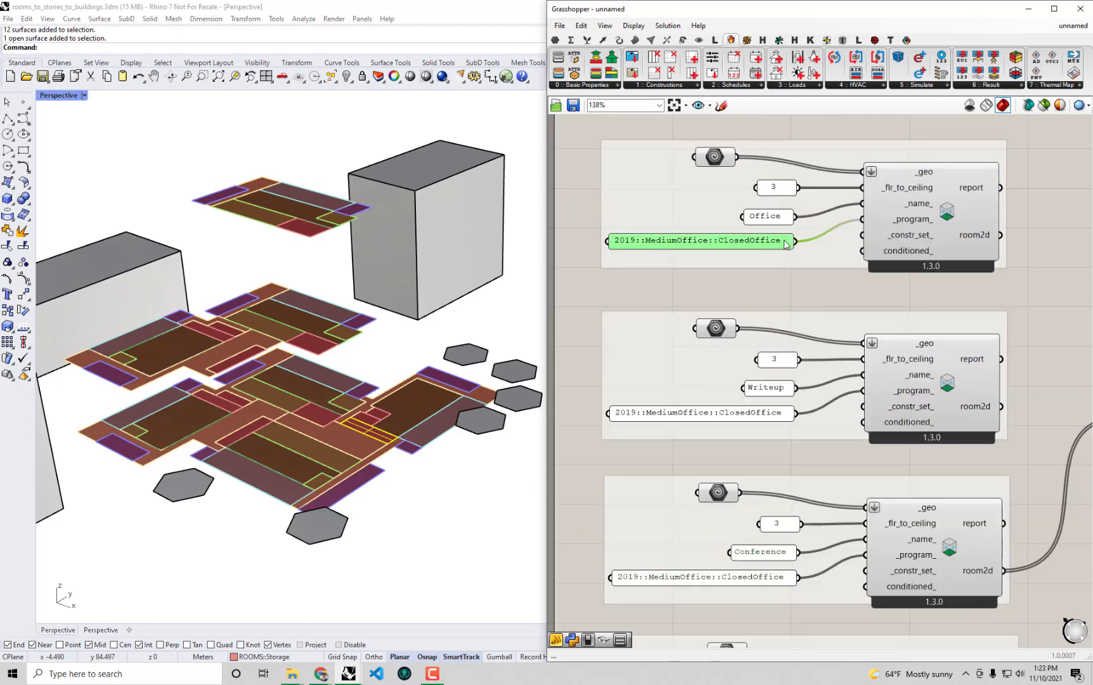
pyautogui.click(726, 414)
pyautogui.moveTo(854, 495); pyautogui.dragTo(875, 394, button='right')
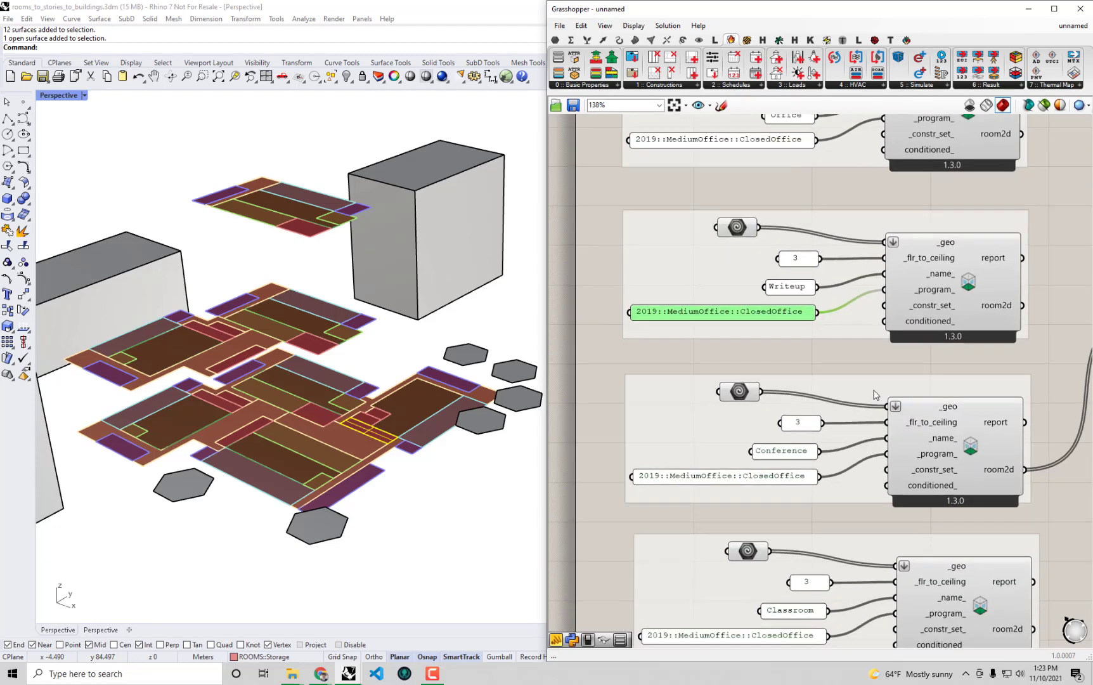
pyautogui.scroll(-1, 875, 394)
pyautogui.moveTo(874, 436); pyautogui.dragTo(810, 245, button='right')
pyautogui.scroll(-1, 850, 357)
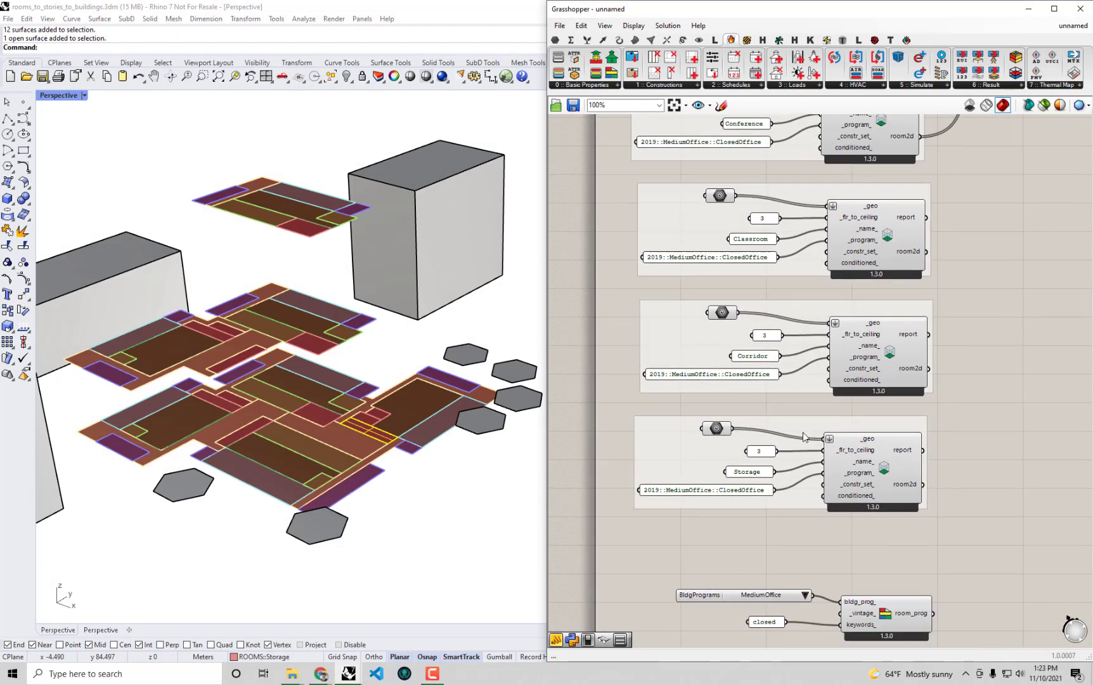
pyautogui.scroll(-2, 802, 408)
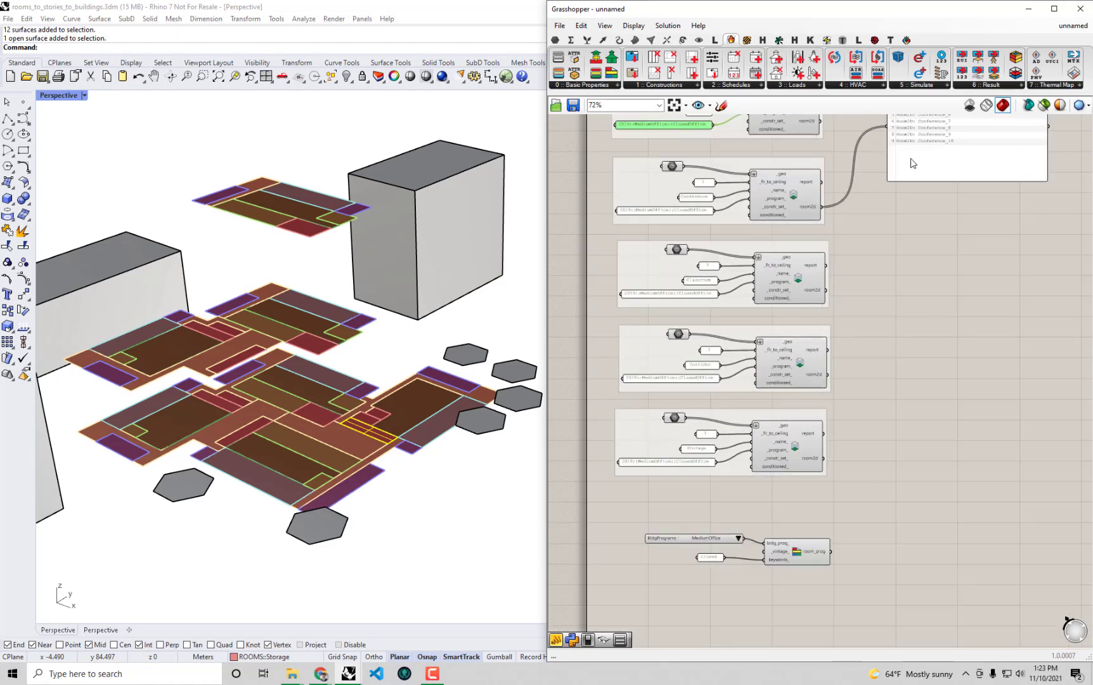
# Move the list panel beside the MediumOffice program search component and connect the room_prog output to it.
pyautogui.moveTo(913, 161); pyautogui.dragTo(926, 556)
pyautogui.moveTo(859, 561); pyautogui.dragTo(836, 457, button='right')
pyautogui.scroll(2, 836, 458)
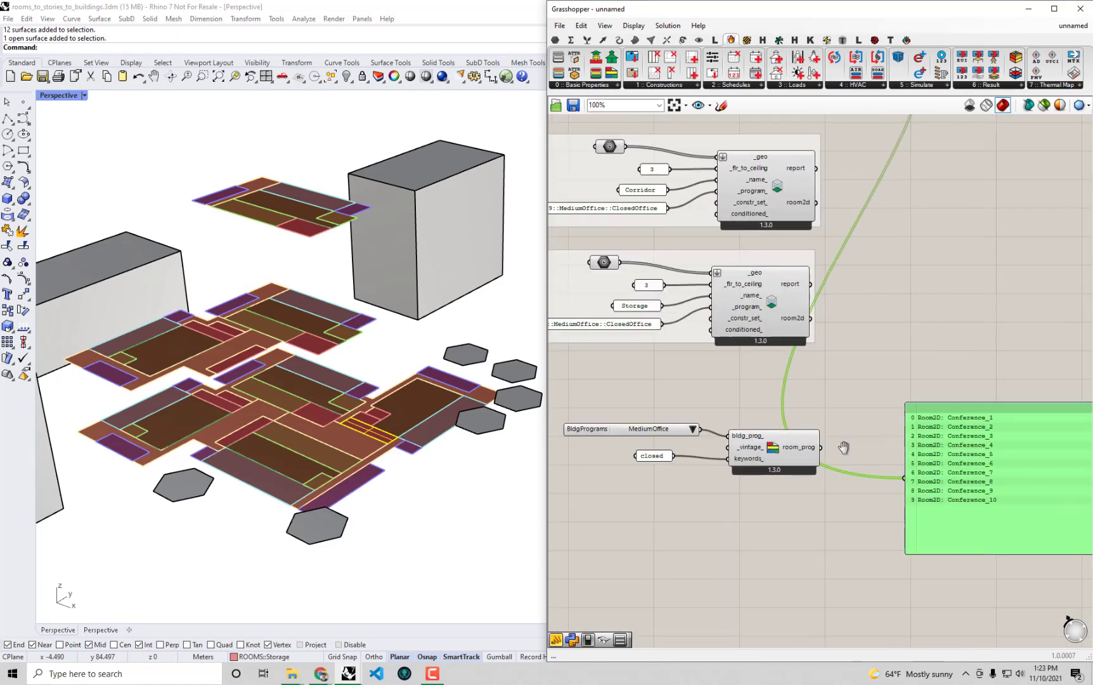
pyautogui.moveTo(830, 447); pyautogui.dragTo(913, 478)
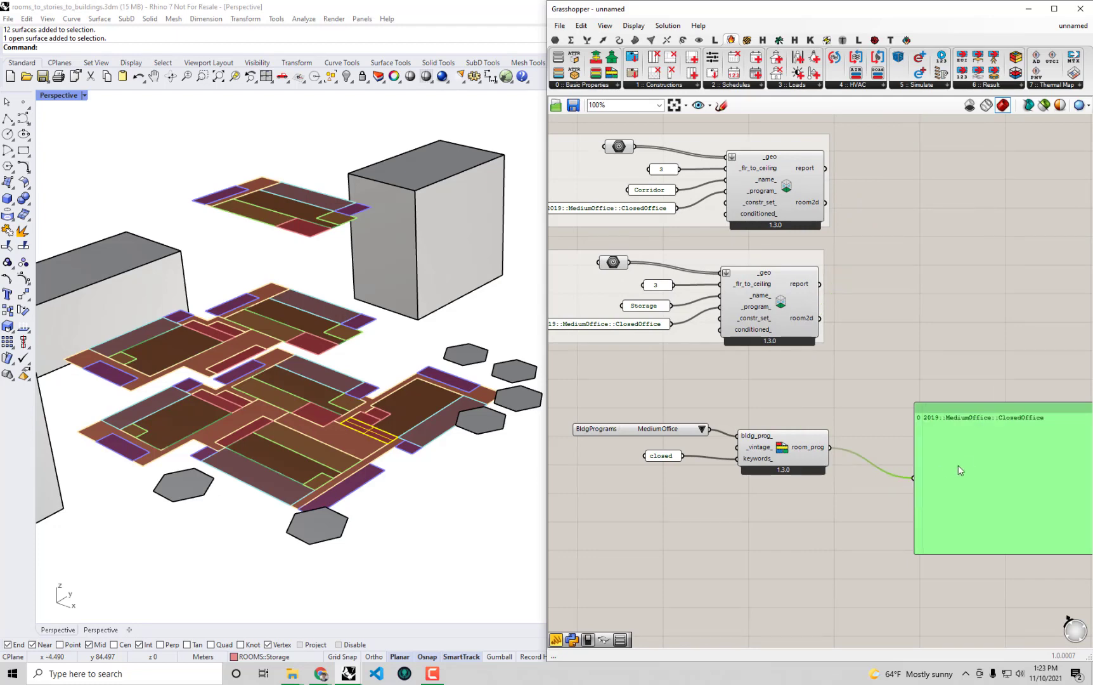
pyautogui.moveTo(959, 471); pyautogui.dragTo(984, 541, button='right')
pyautogui.moveTo(975, 537); pyautogui.dragTo(946, 491)
# Delete the "closed" keyword panel from the program search so that all MediumOffice programs are listed.
pyautogui.moveTo(818, 346); pyautogui.dragTo(897, 567, button='right')
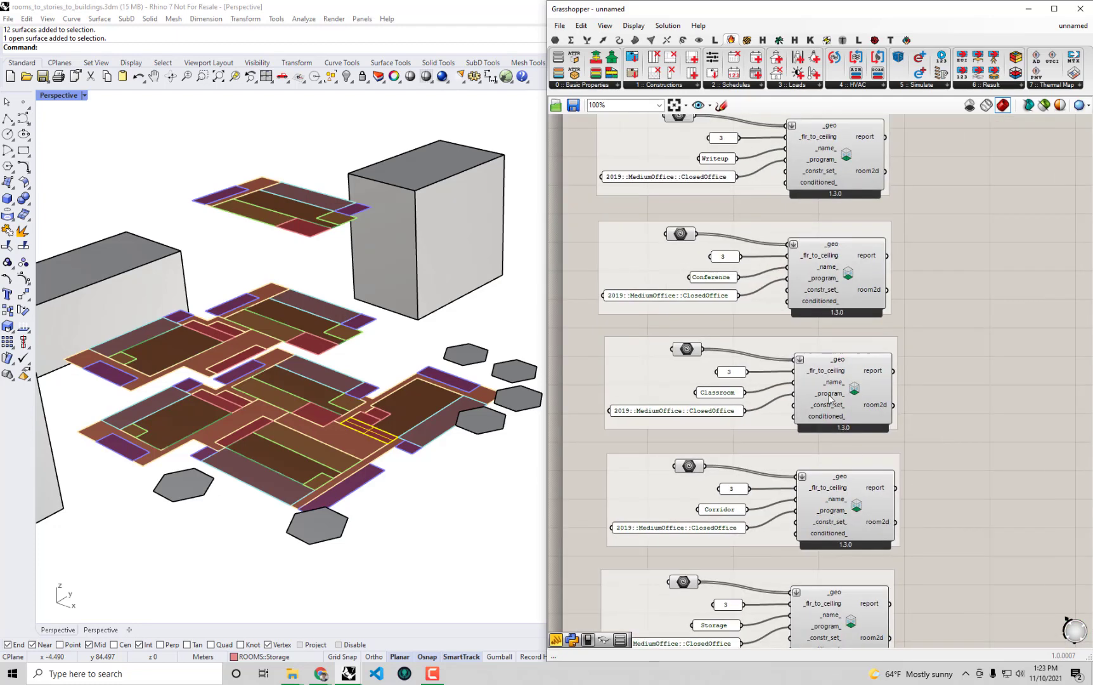
pyautogui.moveTo(797, 290); pyautogui.dragTo(820, 452, button='right')
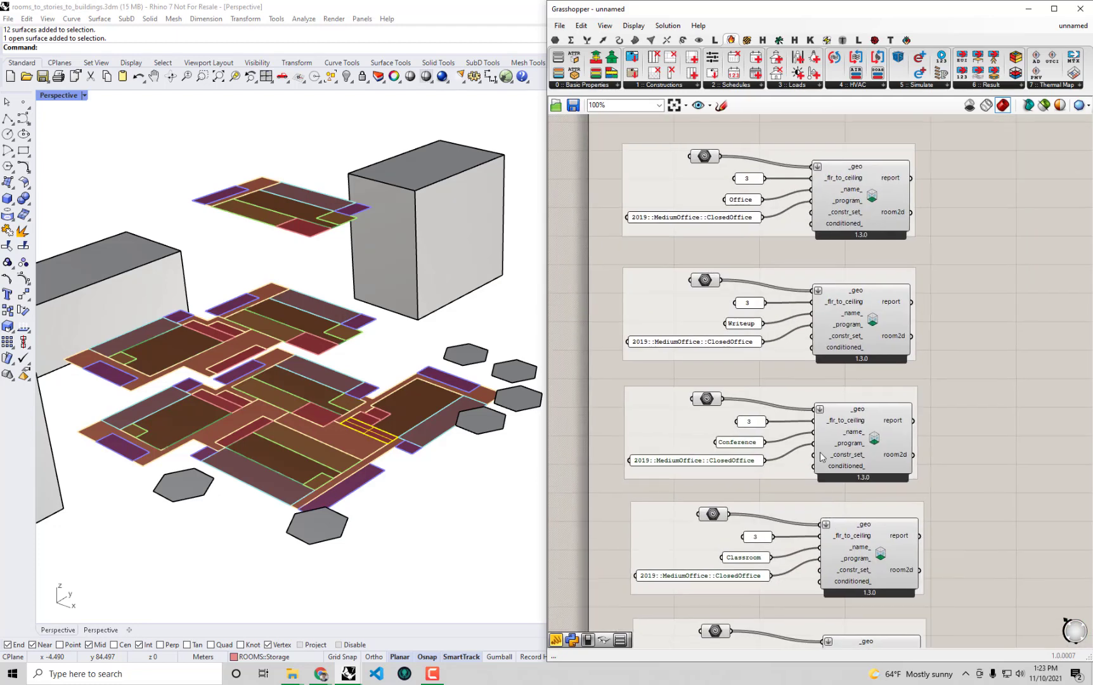
pyautogui.click(737, 327)
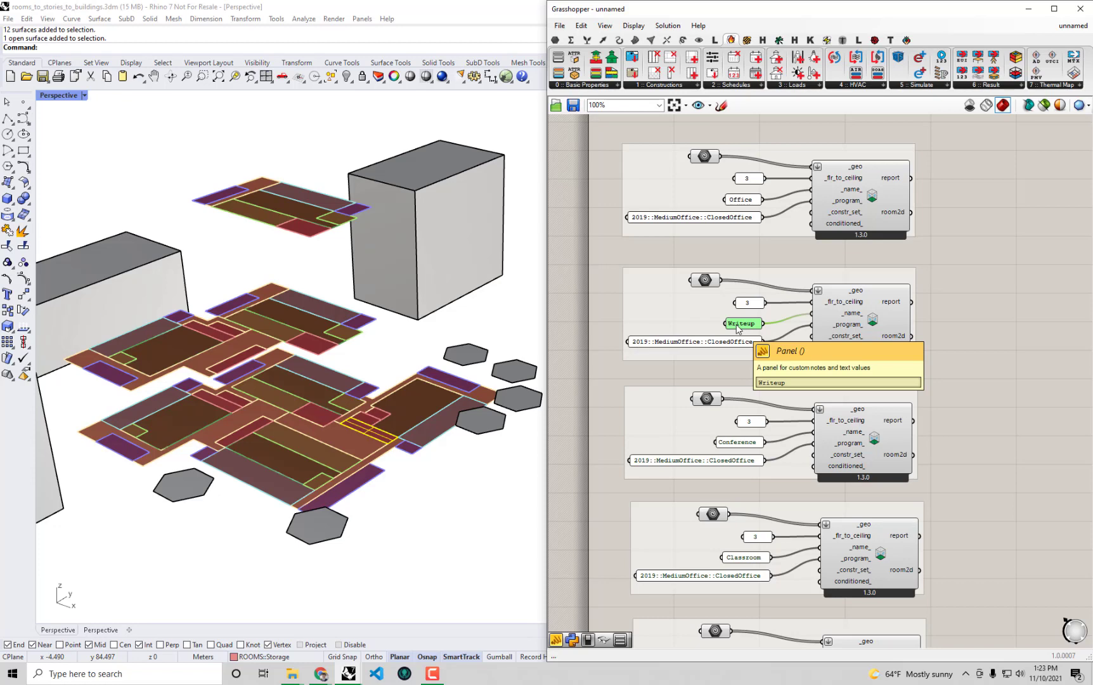
pyautogui.scroll(2, 685, 352)
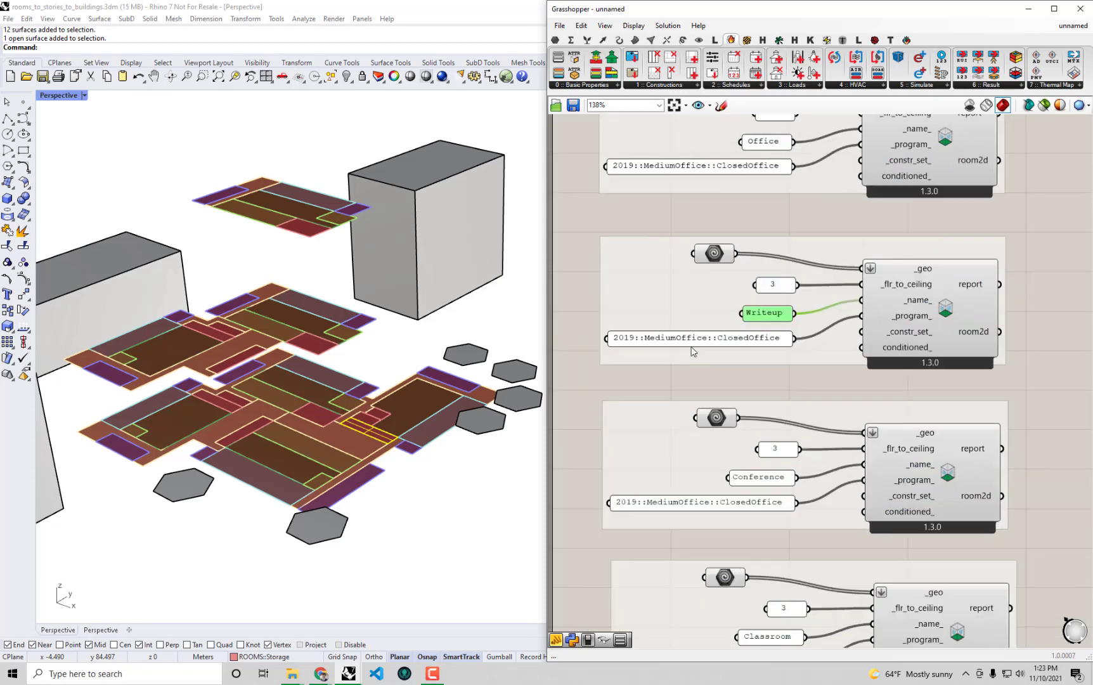
pyautogui.scroll(-3, 792, 418)
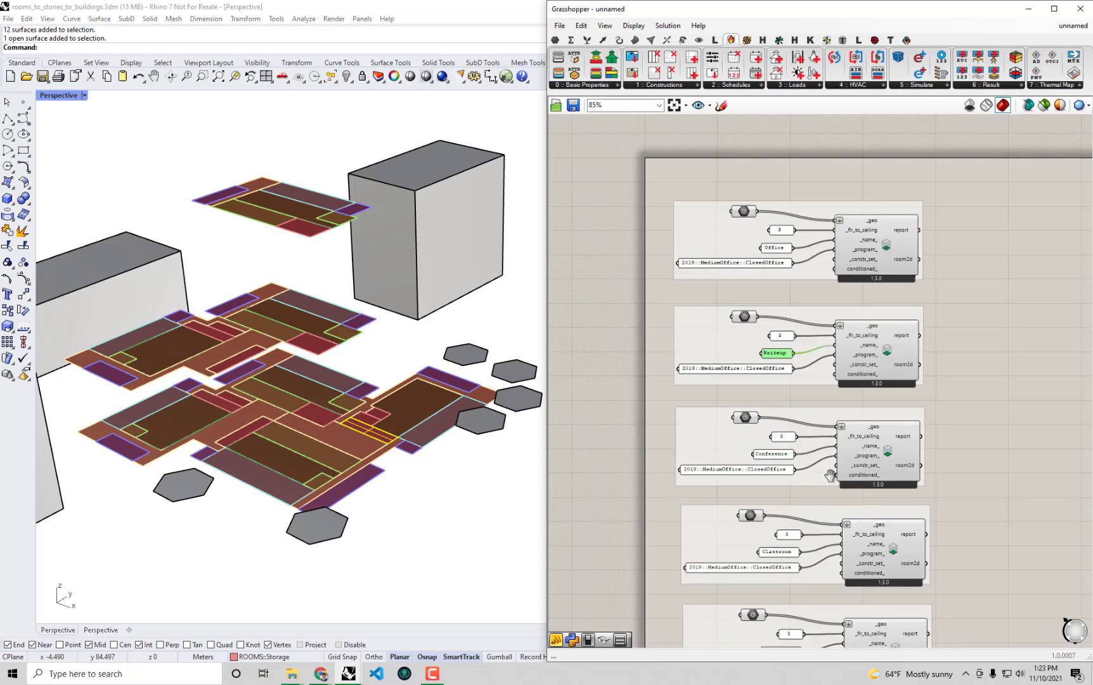
pyautogui.moveTo(830, 476); pyautogui.dragTo(795, 195, button='right')
pyautogui.moveTo(761, 587); pyautogui.dragTo(721, 371, button='right')
pyautogui.scroll(1, 721, 371)
pyautogui.scroll(1, 720, 371)
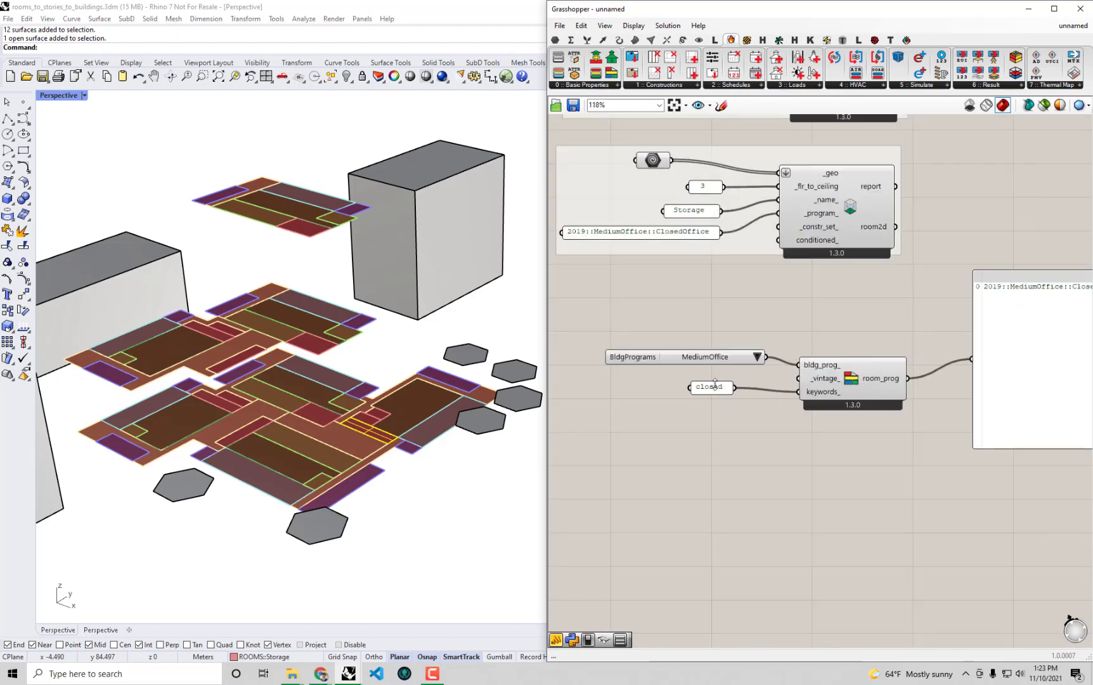
pyautogui.click(719, 391)
pyautogui.press('Delete')
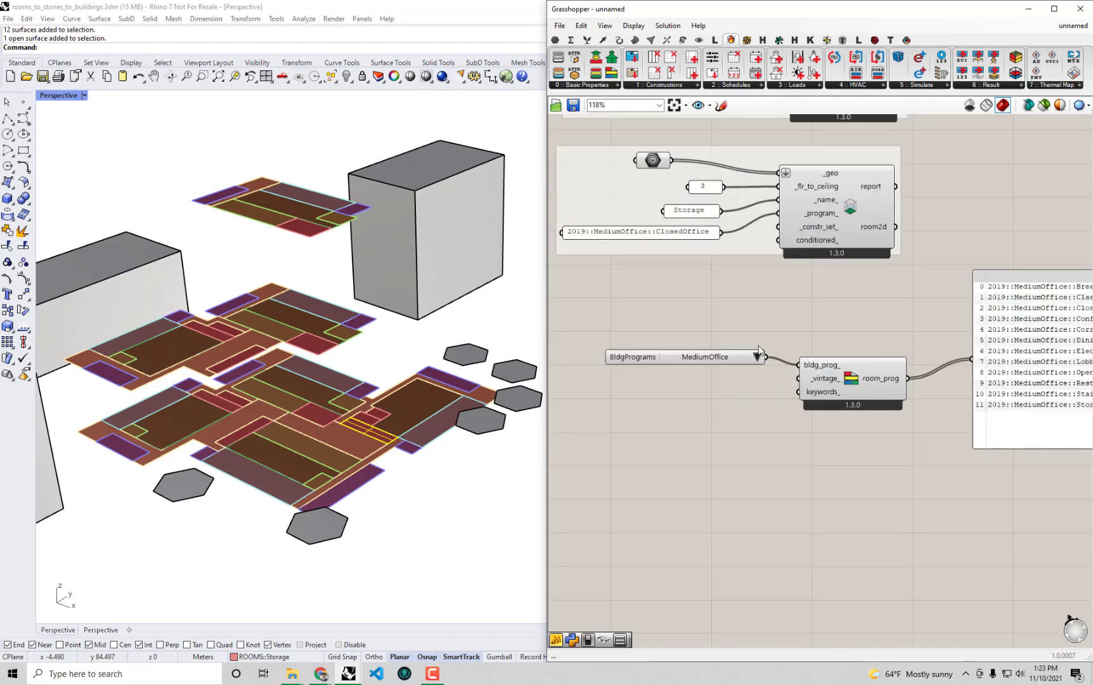
# Maximize the Grasshopper window and reposition the program list panel beside the search component.
pyautogui.moveTo(782, 15); pyautogui.dragTo(661, 0)
pyautogui.moveTo(405, 285); pyautogui.dragTo(634, 328, button='right')
pyautogui.scroll(2, 678, 371)
pyautogui.moveTo(829, 334); pyautogui.dragTo(825, 356)
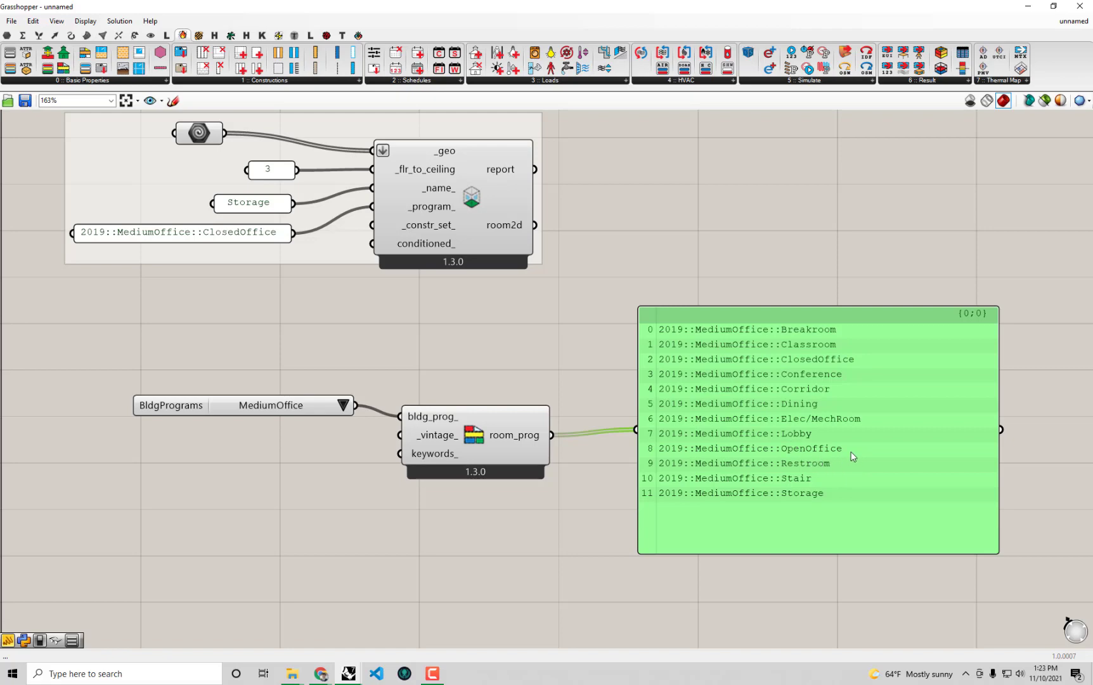
# Set the Writeup group's program panel to "2019::MediumOffice::OpenOffice".
pyautogui.scroll(-2, 851, 456)
pyautogui.moveTo(773, 407); pyautogui.dragTo(776, 532, button='right')
pyautogui.moveTo(526, 120); pyautogui.dragTo(605, 639, button='right')
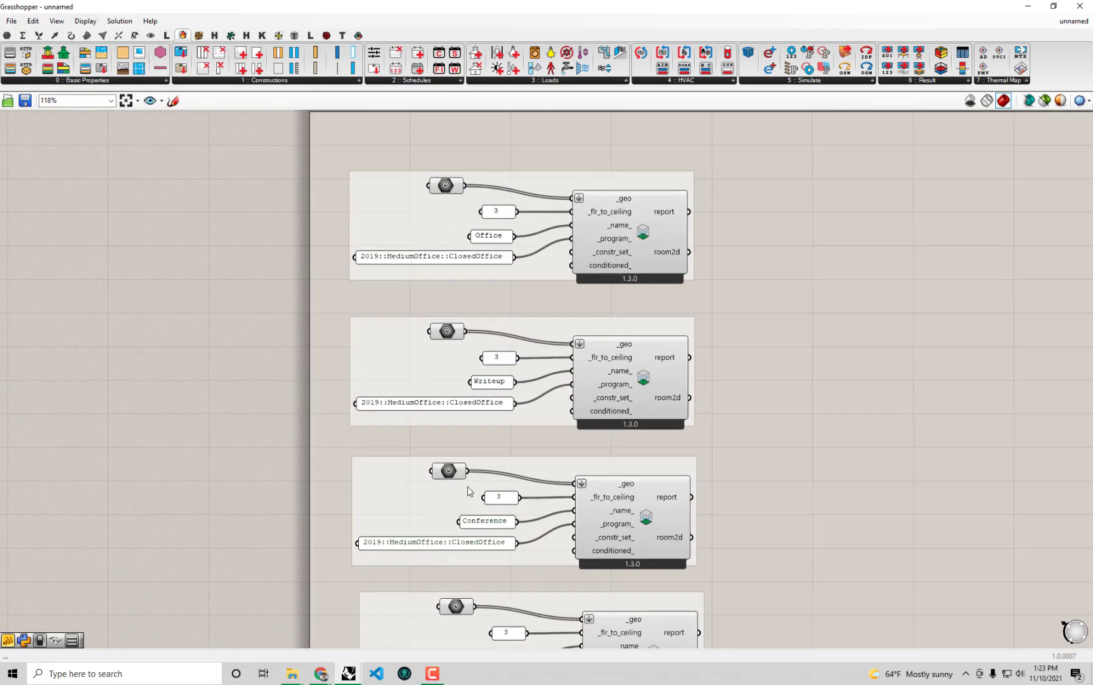
pyautogui.doubleClick(475, 401)
pyautogui.click(512, 344)
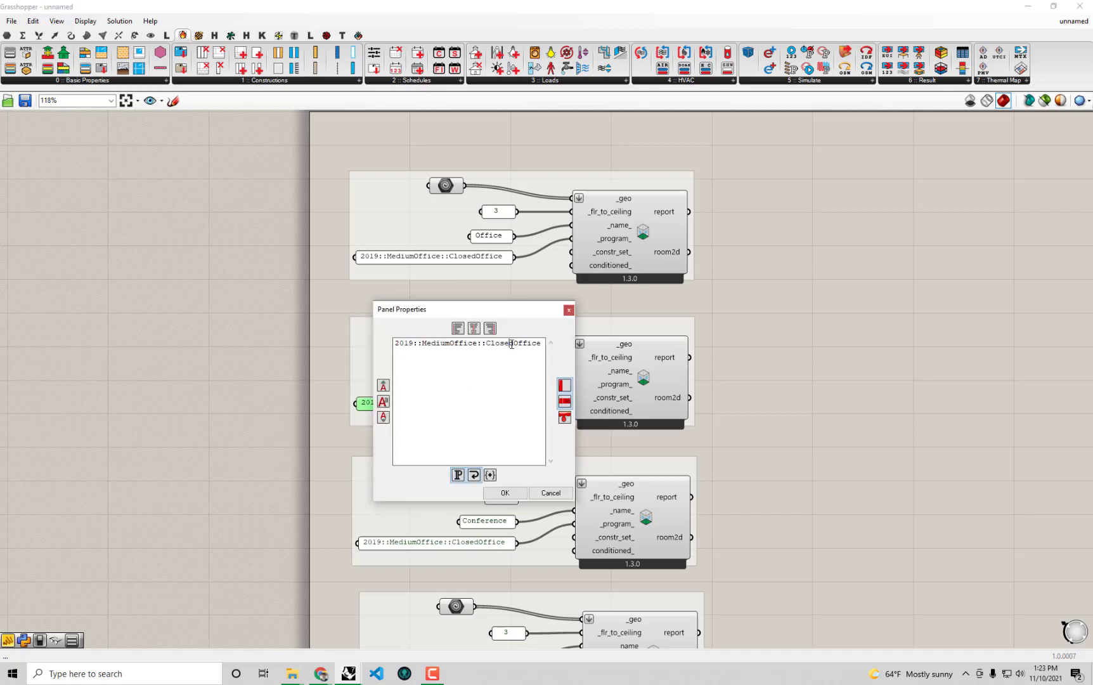
pyautogui.moveTo(512, 344); pyautogui.dragTo(491, 345)
pyautogui.write('Open')
pyautogui.click(505, 493)
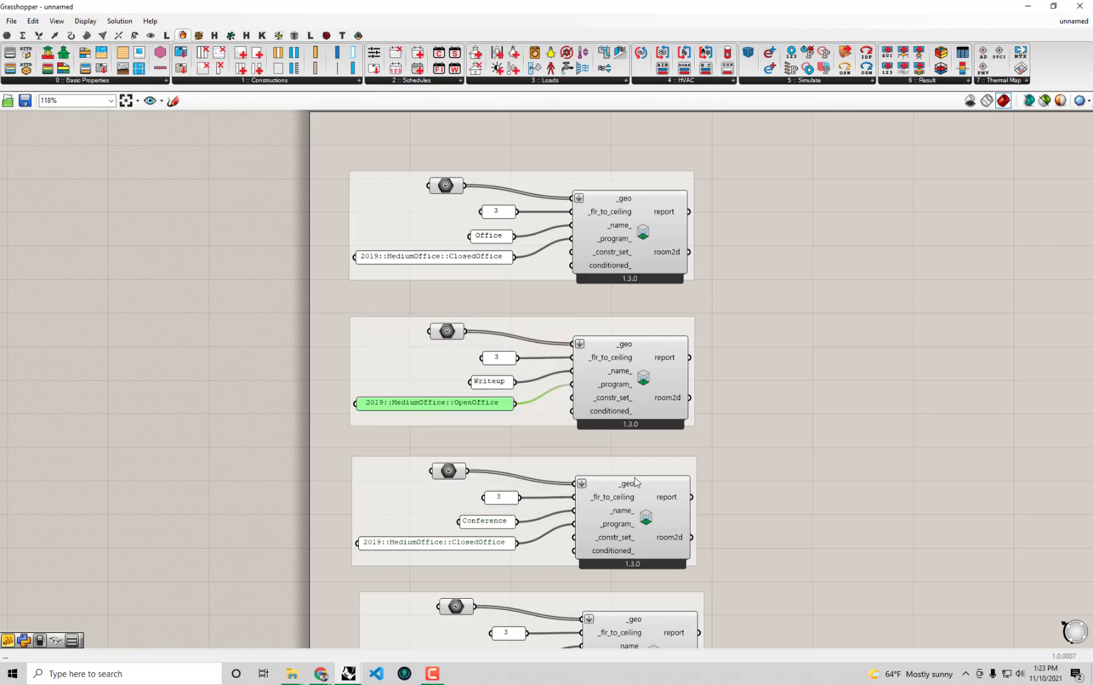
# Compare the room groups' program panels with the list of available MediumOffice programs.
pyautogui.moveTo(693, 469); pyautogui.dragTo(666, 283, button='right')
pyautogui.moveTo(899, 567); pyautogui.dragTo(801, 251, button='right')
pyautogui.moveTo(725, 413); pyautogui.dragTo(777, 532, button='right')
pyautogui.click(753, 421)
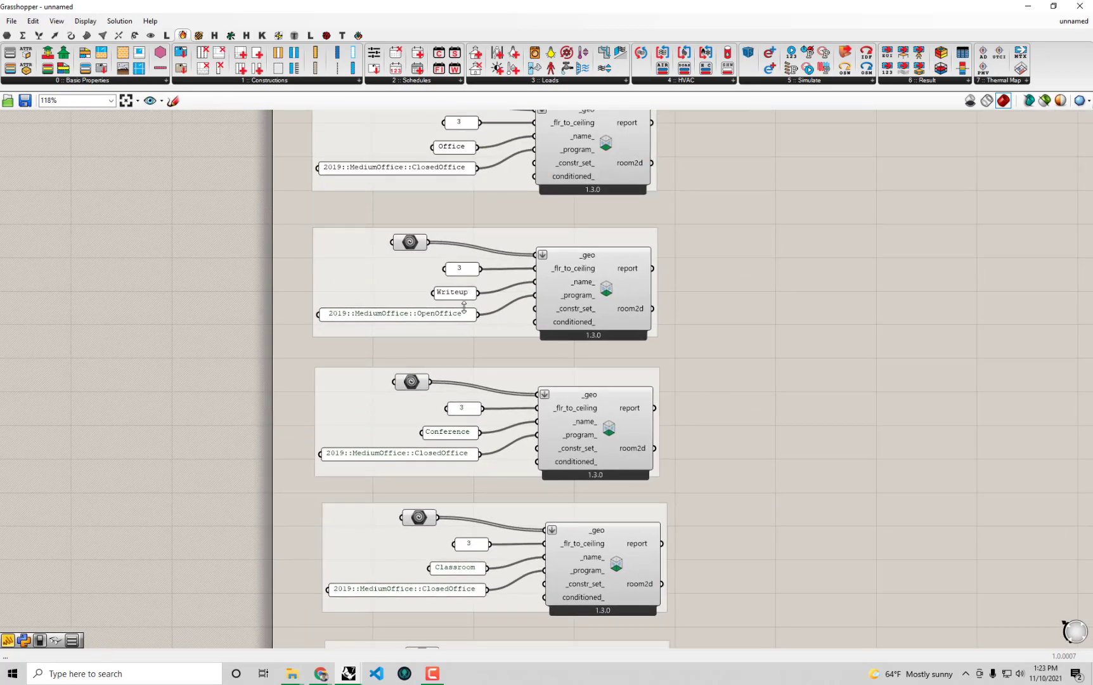
pyautogui.click(457, 169)
pyautogui.click(805, 492)
pyautogui.moveTo(750, 541); pyautogui.dragTo(699, 189, button='right')
pyautogui.click(407, 301)
pyautogui.moveTo(689, 370); pyautogui.dragTo(674, 213, button='right')
pyautogui.scroll(1, 790, 489)
pyautogui.middleClick(790, 488)
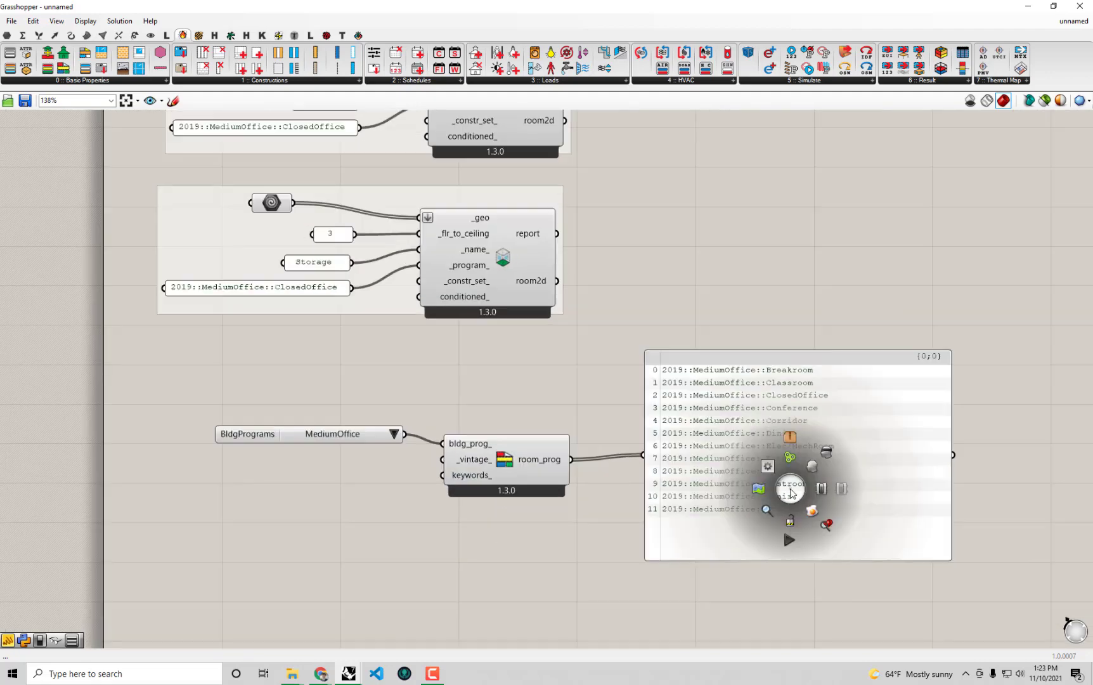
pyautogui.scroll(1, 771, 447)
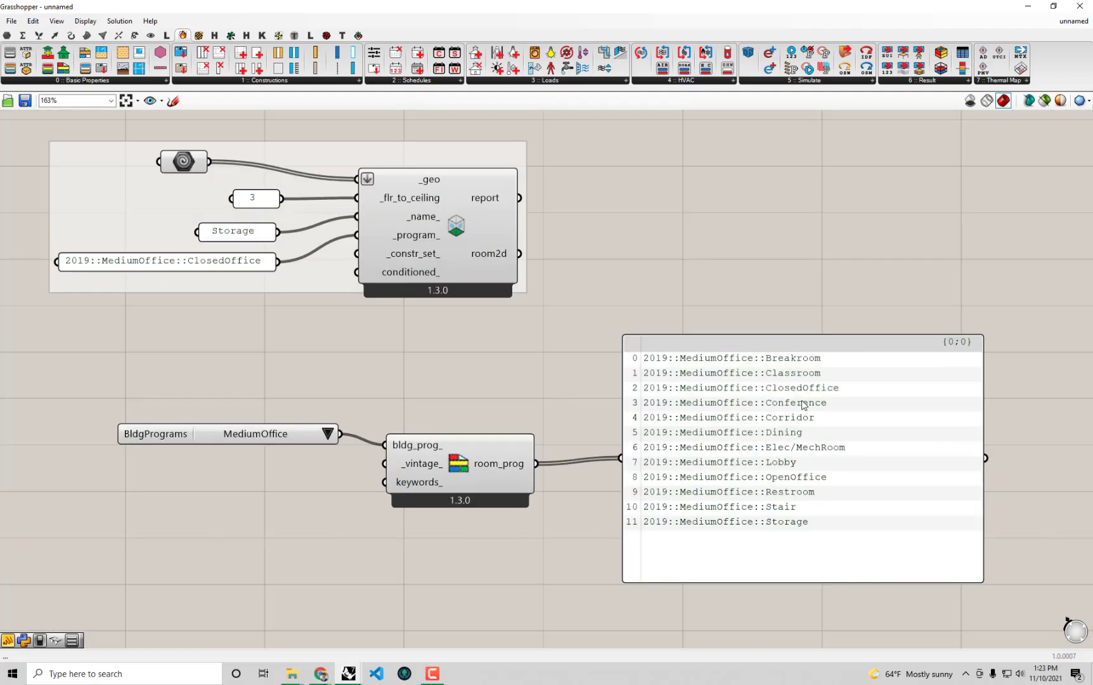
pyautogui.scroll(-1, 776, 403)
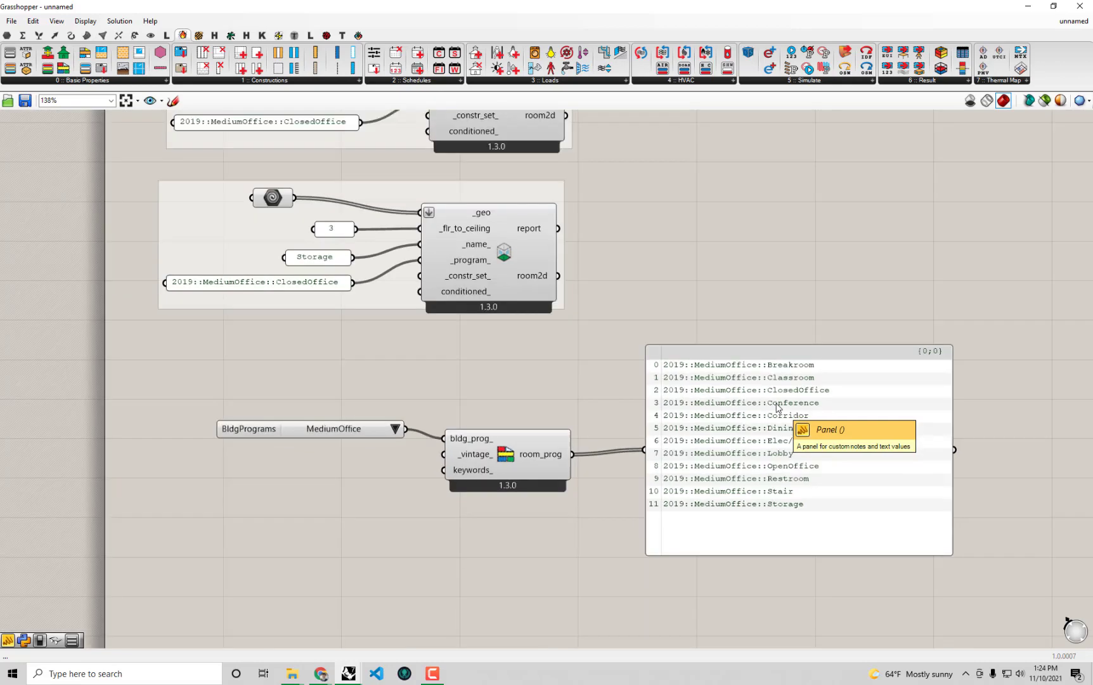
# Set the Conference group's program panel to "2019::MediumOffice::Conference".
pyautogui.moveTo(657, 290); pyautogui.dragTo(727, 511, button='right')
pyautogui.scroll(-2, 727, 512)
pyautogui.moveTo(697, 423); pyautogui.dragTo(703, 505, button='right')
pyautogui.moveTo(510, 304); pyautogui.dragTo(504, 343, button='right')
pyautogui.doubleClick(476, 285)
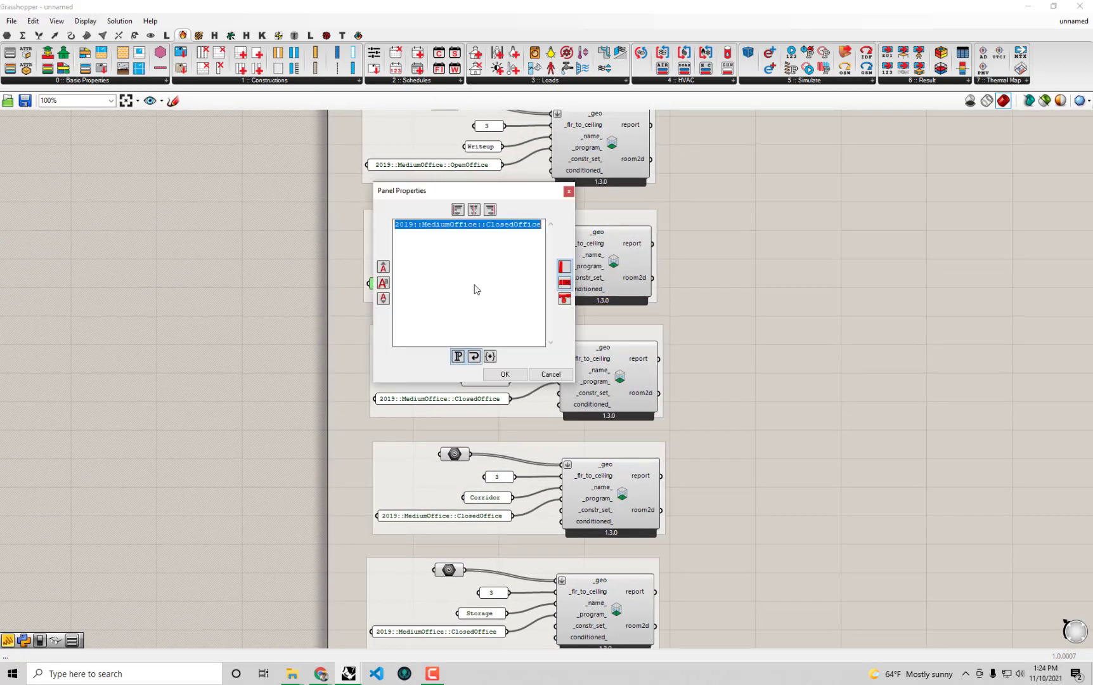
pyautogui.moveTo(491, 224); pyautogui.dragTo(544, 229)
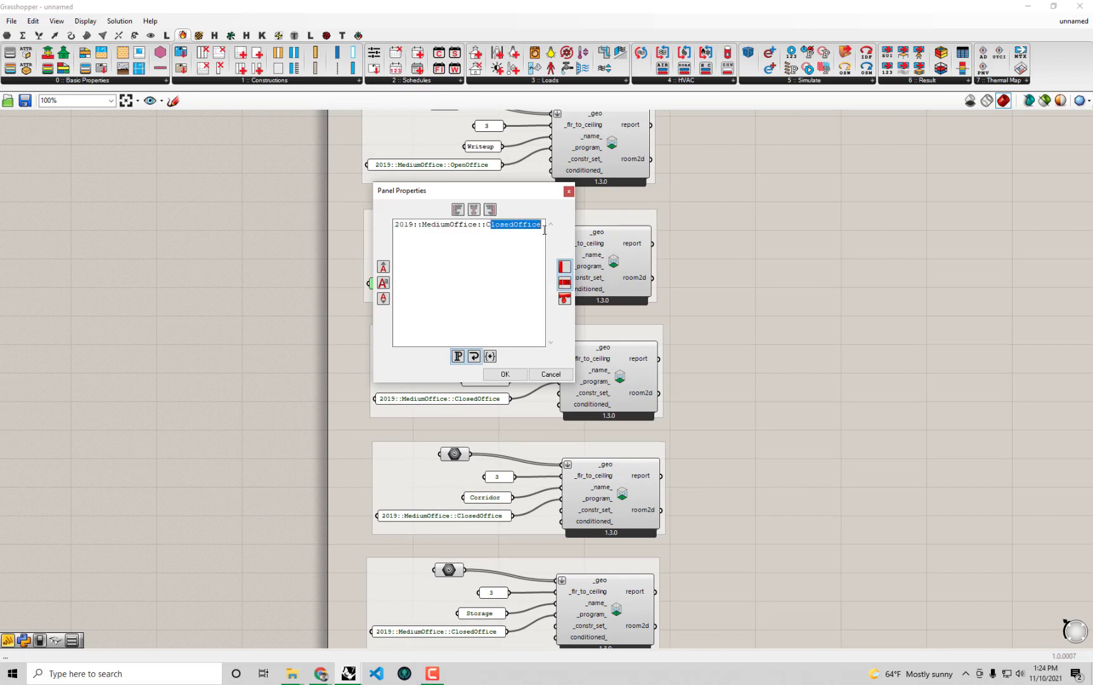
pyautogui.write('onferen')
pyautogui.click(506, 375)
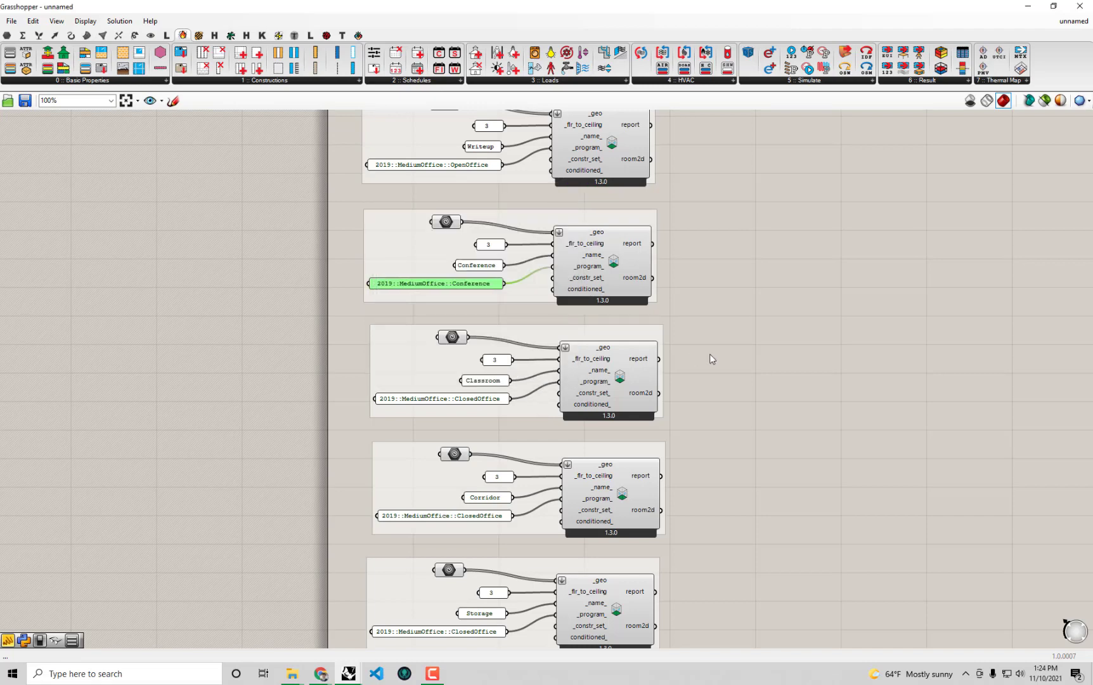
# Check the program list and set the Classroom group's program panel to "2019::MediumOffice::Classroom".
pyautogui.moveTo(780, 492); pyautogui.dragTo(755, 282, button='right')
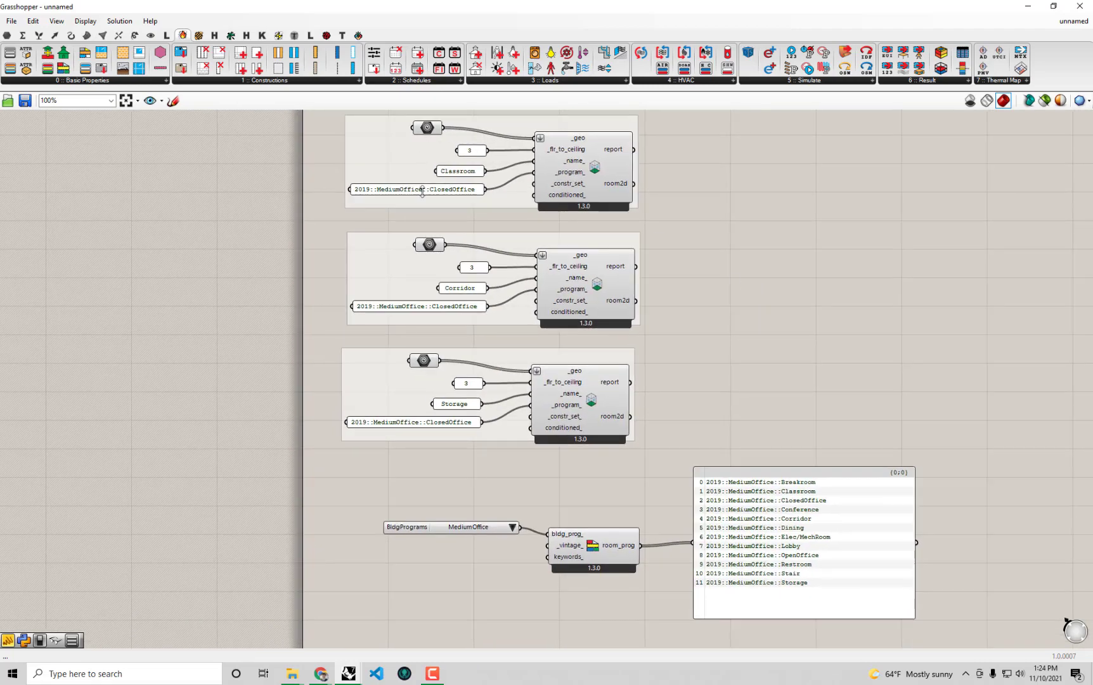
pyautogui.scroll(1, 777, 531)
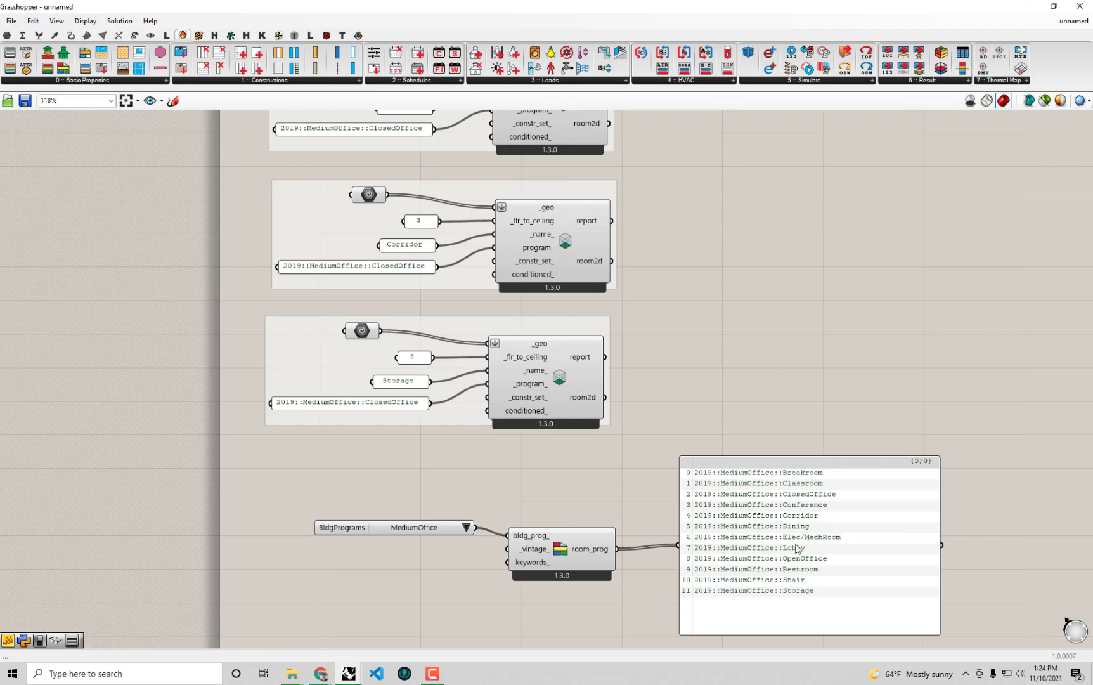
pyautogui.moveTo(803, 538); pyautogui.dragTo(801, 502, button='right')
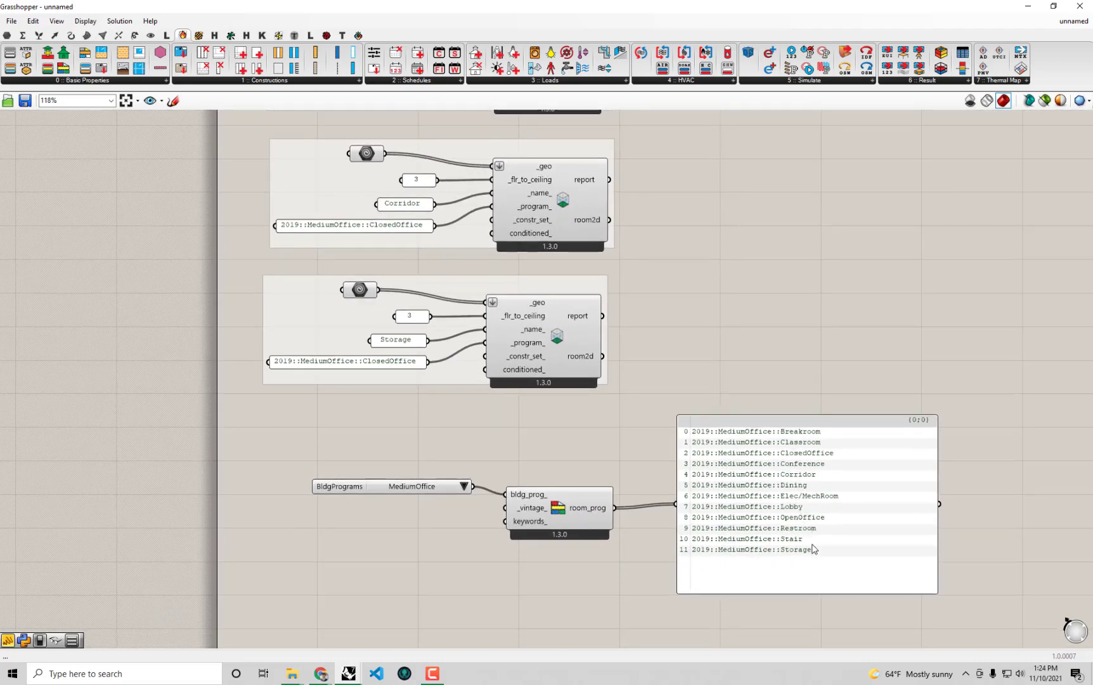
pyautogui.scroll(1, 827, 549)
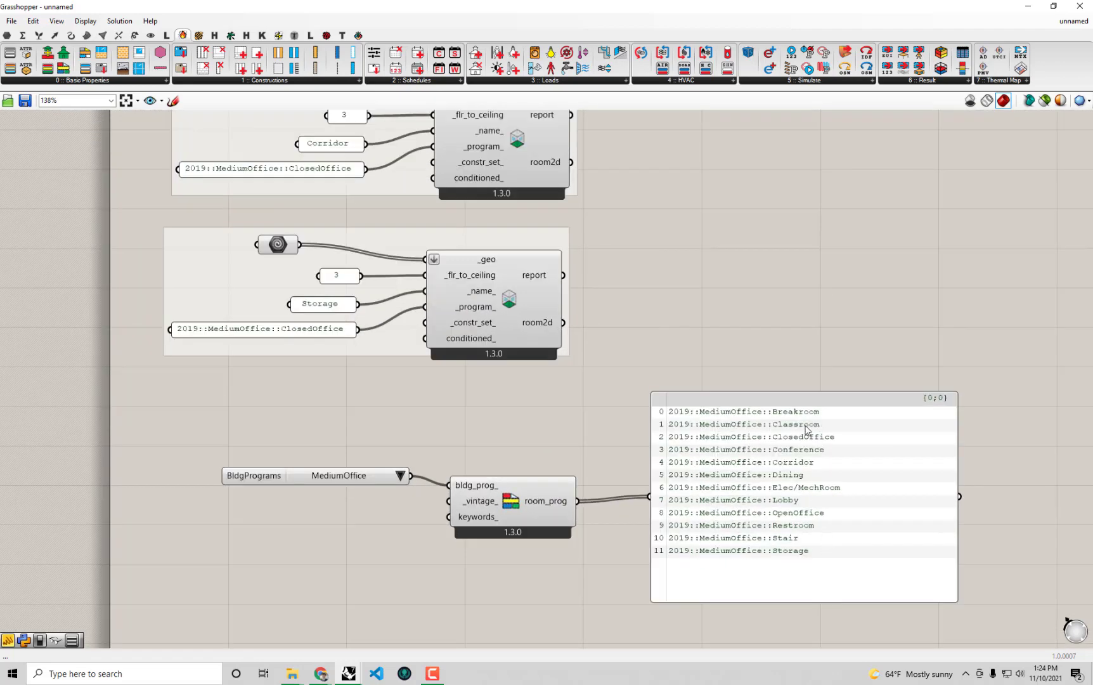
pyautogui.scroll(-1, 772, 369)
pyautogui.moveTo(670, 307); pyautogui.dragTo(701, 537, button='right')
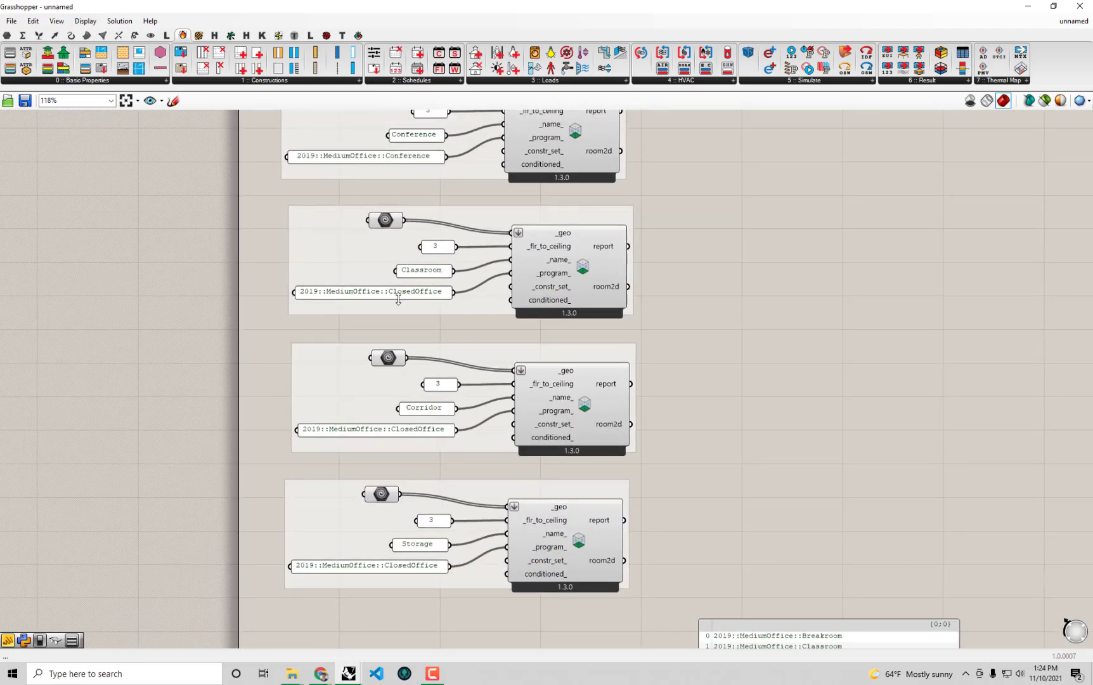
pyautogui.doubleClick(431, 293)
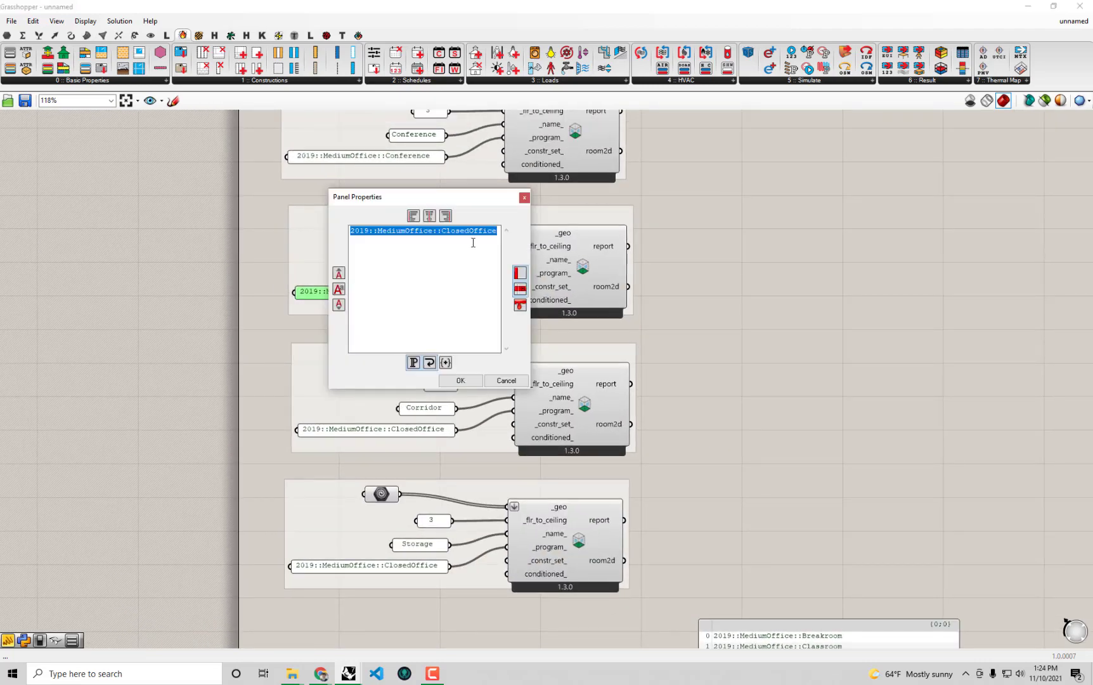
pyautogui.moveTo(446, 233); pyautogui.dragTo(512, 235)
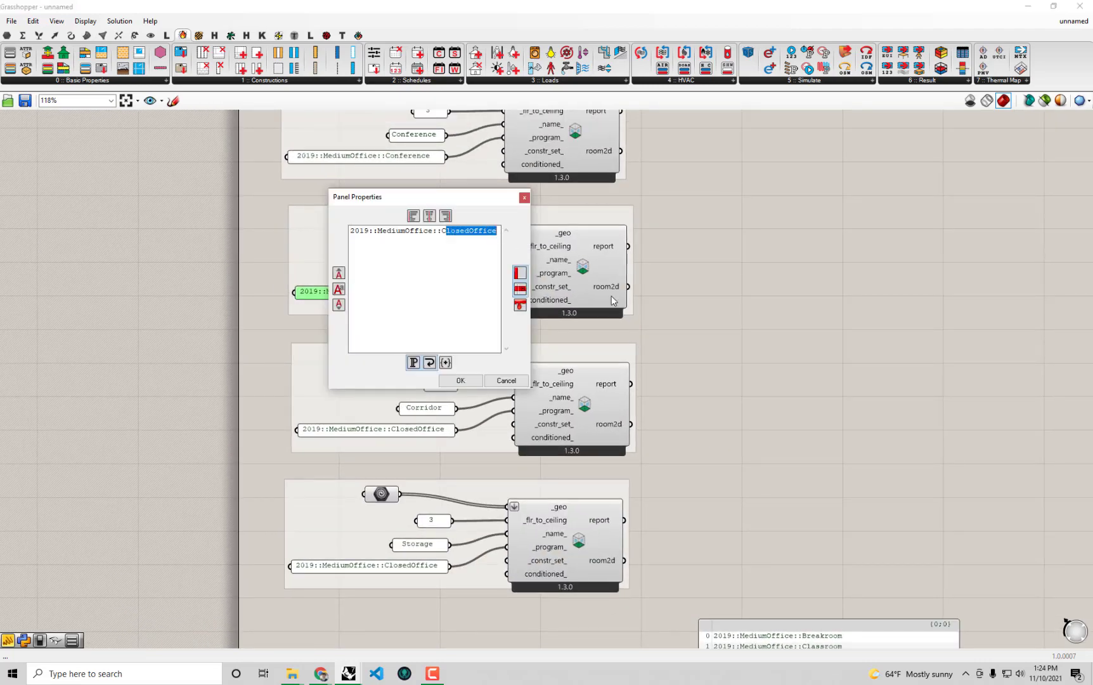
pyautogui.write('lassroom')
pyautogui.click(468, 381)
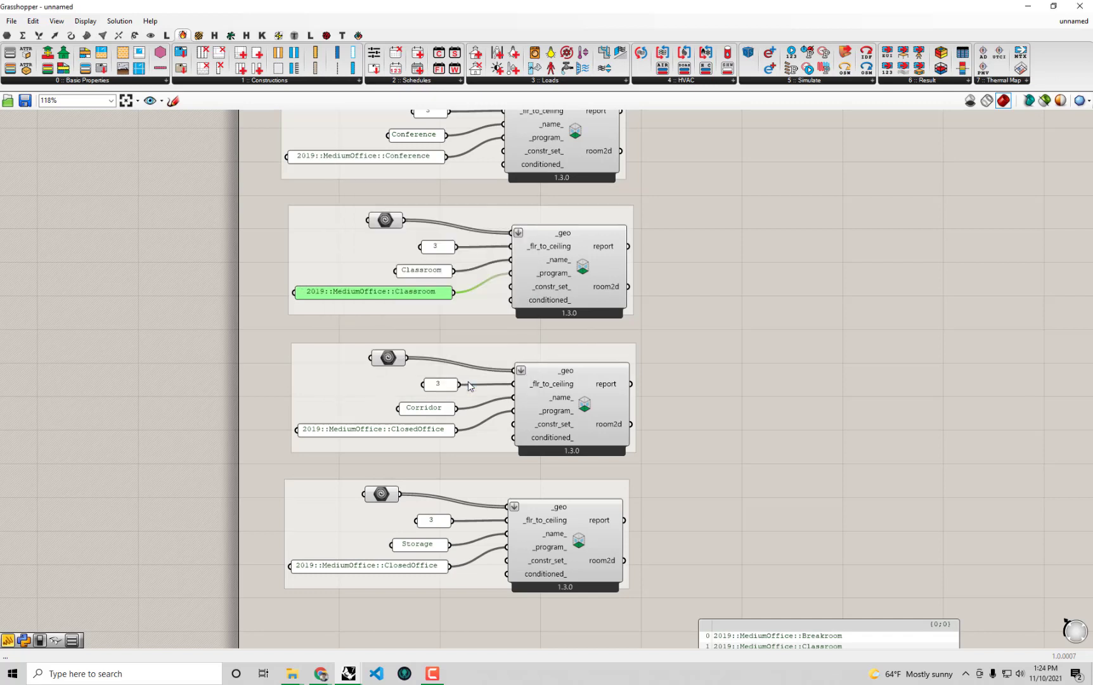
# Check the program list and set the Corridor group's program panel to "2019::MediumOffice::Corridor".
pyautogui.click(796, 353)
pyautogui.moveTo(742, 483); pyautogui.dragTo(707, 327, button='right')
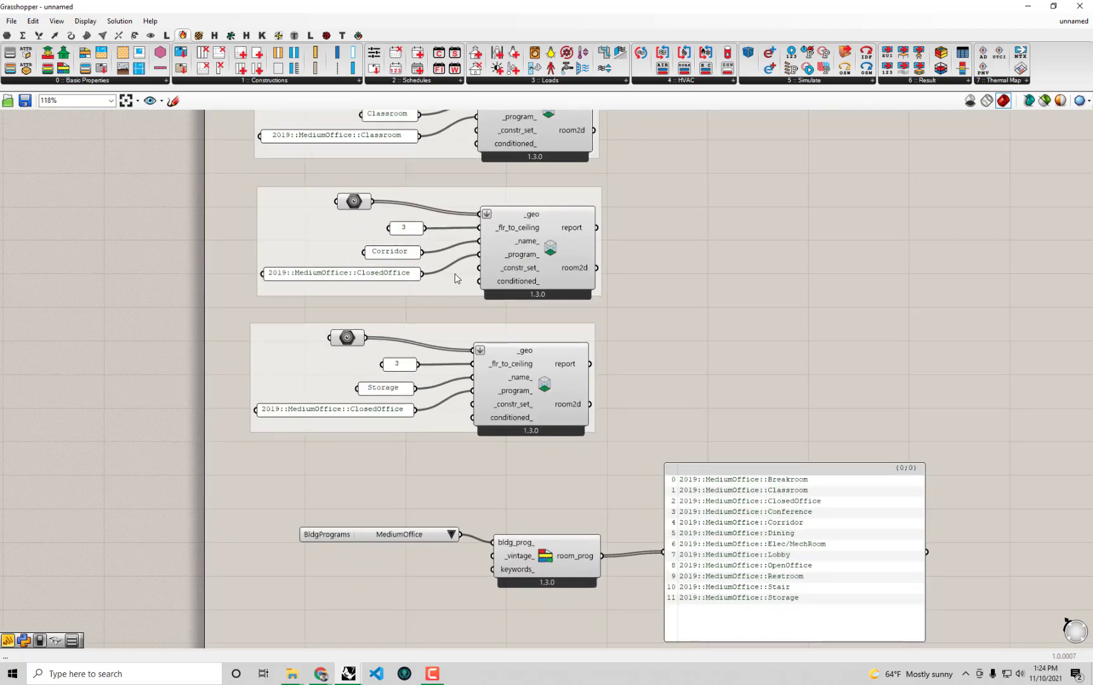
pyautogui.click(393, 254)
pyautogui.click(818, 353)
pyautogui.moveTo(849, 376); pyautogui.dragTo(864, 331, button='right')
pyautogui.scroll(1, 927, 457)
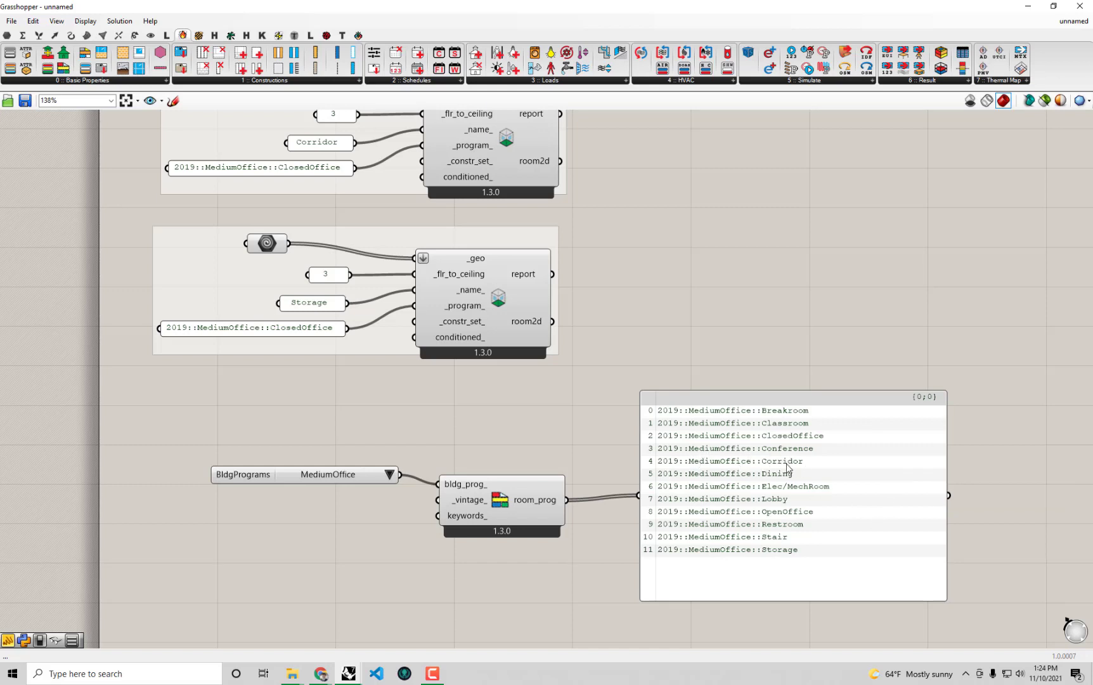
pyautogui.scroll(-2, 788, 468)
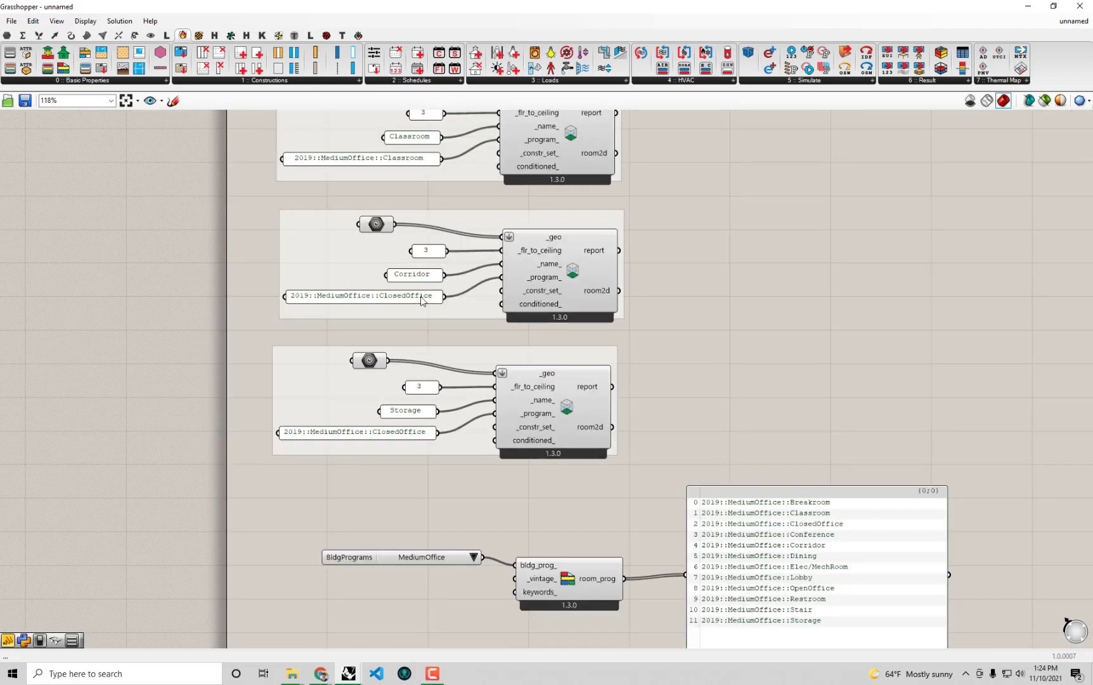
pyautogui.doubleClick(422, 298)
pyautogui.moveTo(437, 238); pyautogui.dragTo(506, 245)
pyautogui.write('orridor')
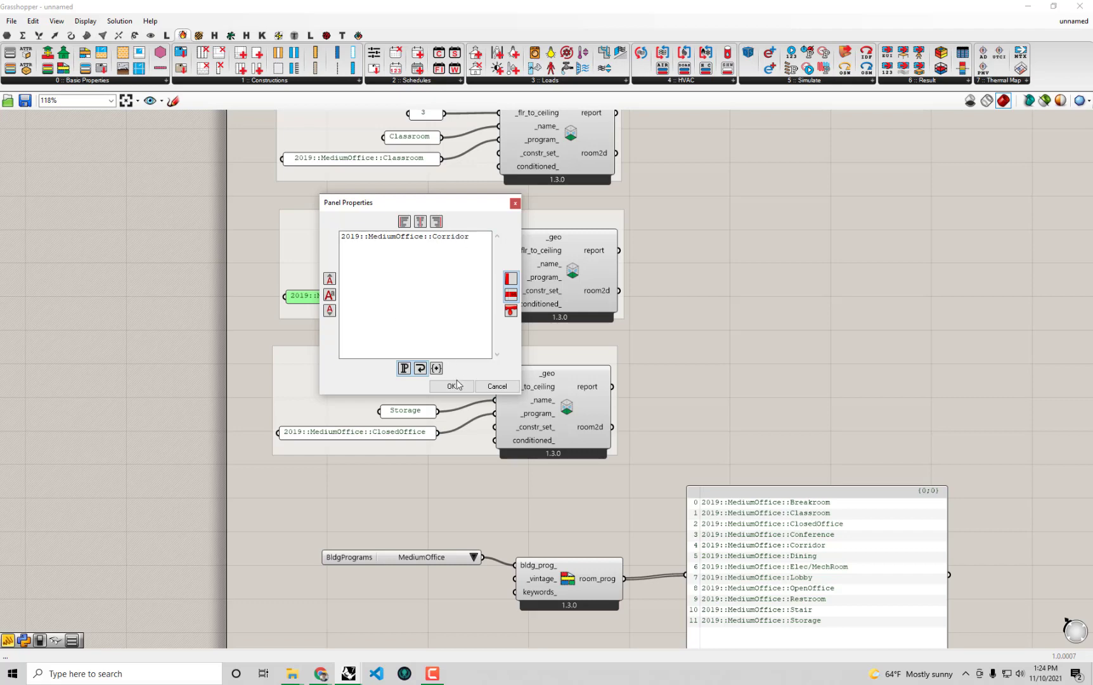
pyautogui.click(456, 386)
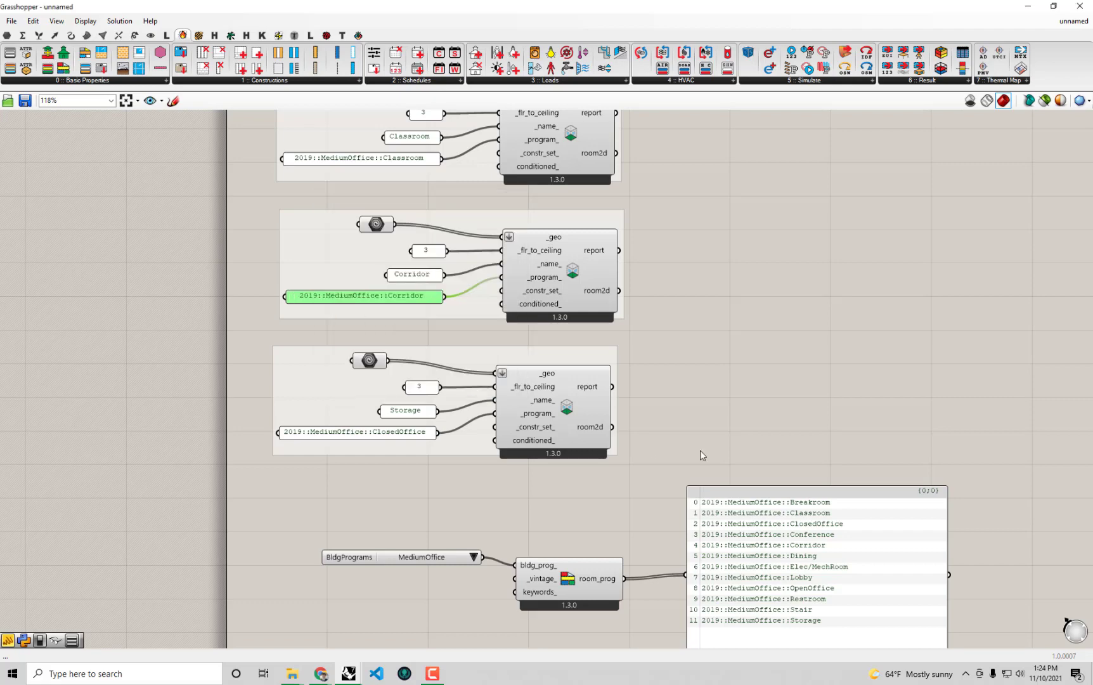
# Check the program list and set the Storage group's program panel to "2019::MediumOffice::Storage".
pyautogui.scroll(-3, 498, 376)
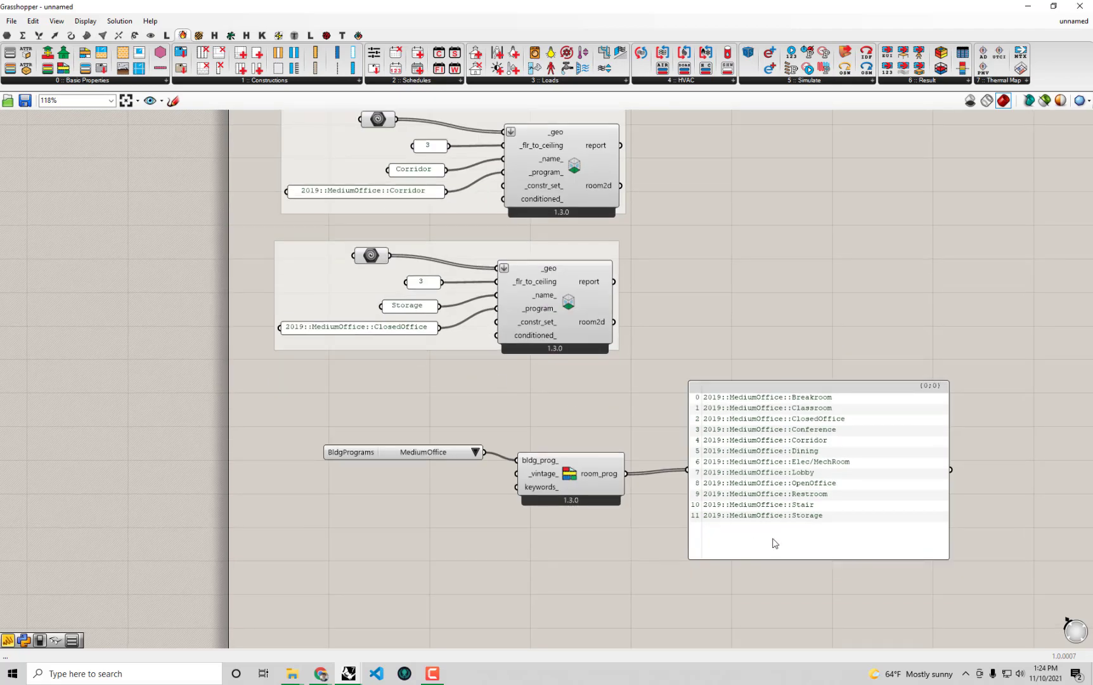
pyautogui.scroll(1, 777, 543)
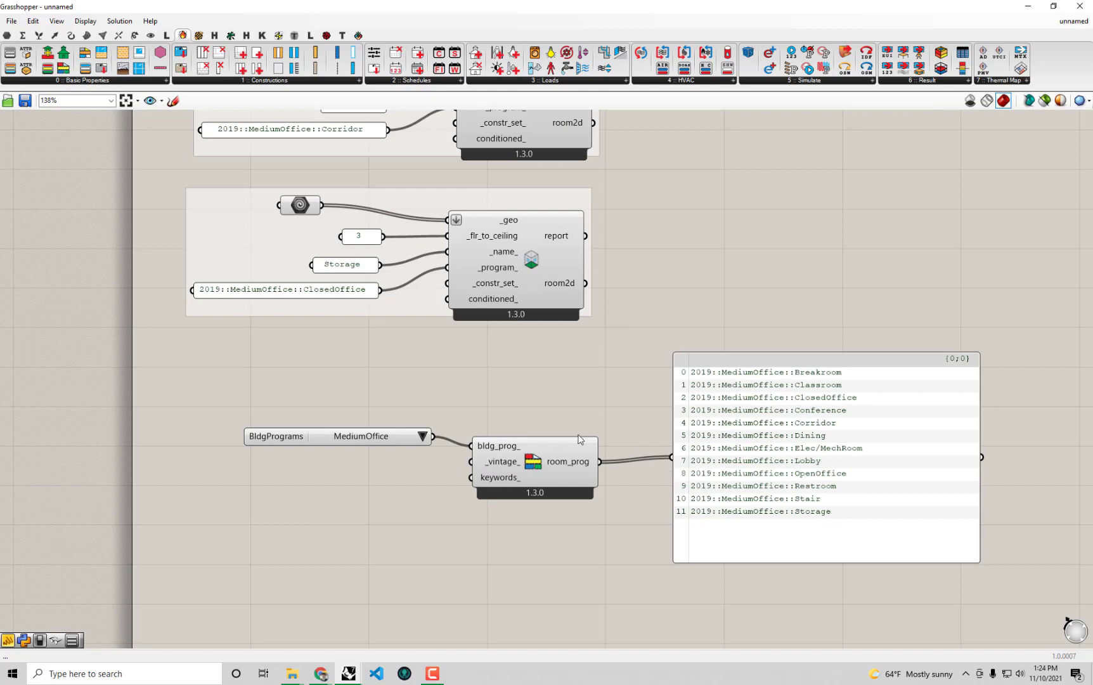
pyautogui.doubleClick(335, 291)
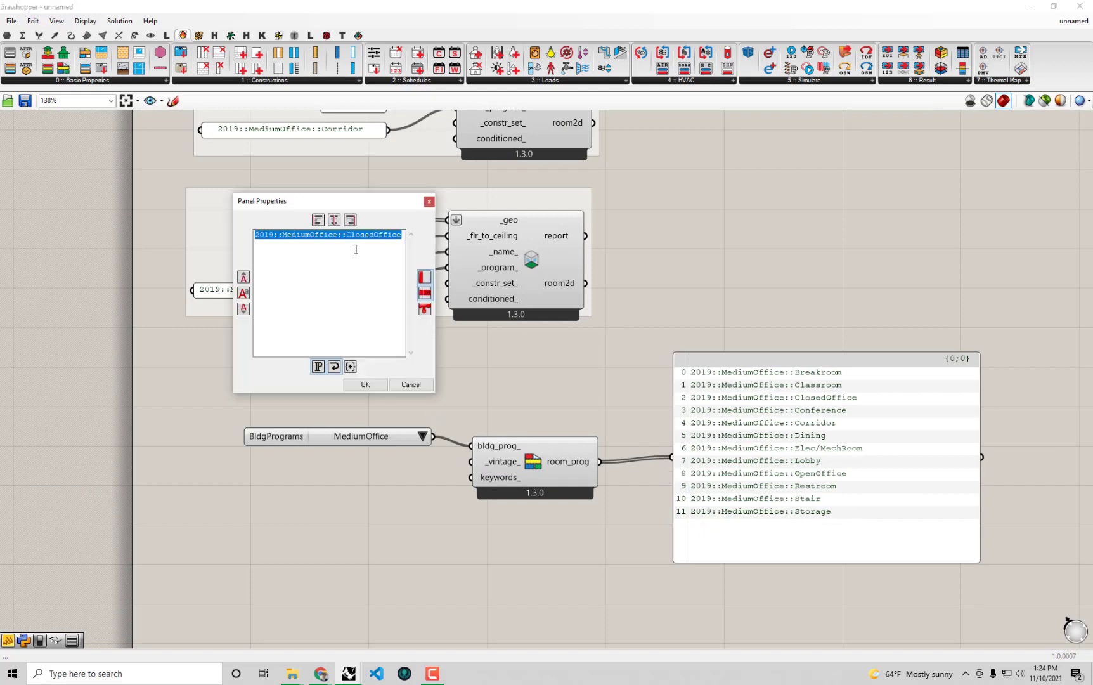
pyautogui.moveTo(347, 234); pyautogui.dragTo(420, 234)
pyautogui.write('Storag')
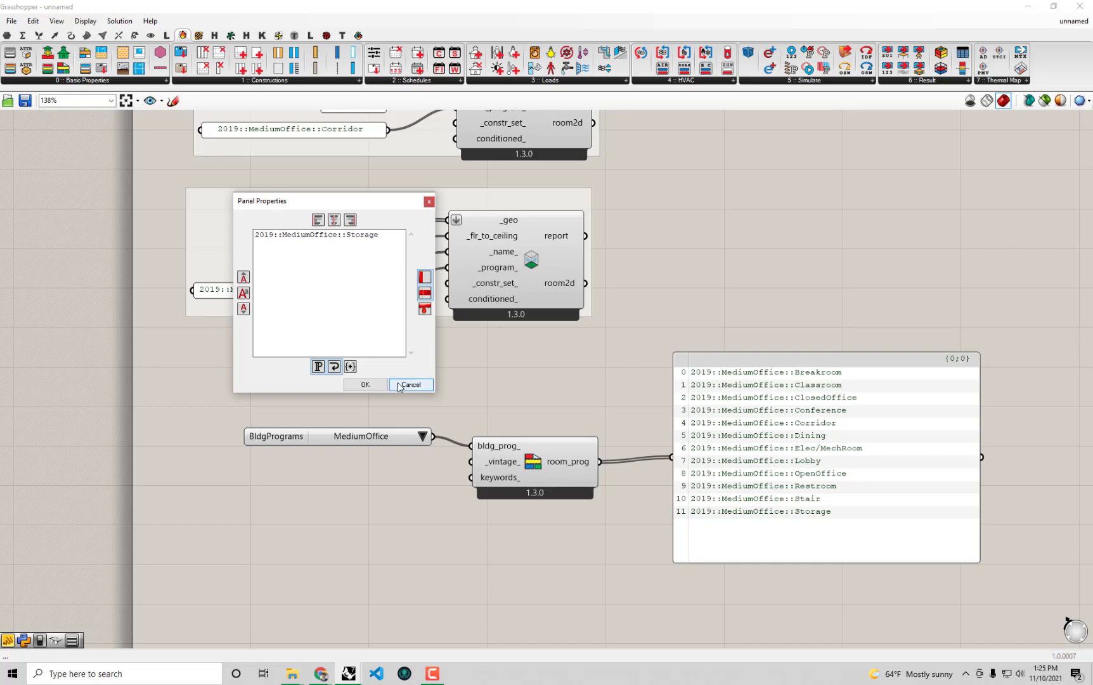
pyautogui.click(365, 384)
# Move the program list panel up beside the Storage group and shift the Storage name and program panels slightly upward.
pyautogui.scroll(-2, 364, 385)
pyautogui.moveTo(603, 304); pyautogui.dragTo(629, 416, button='right')
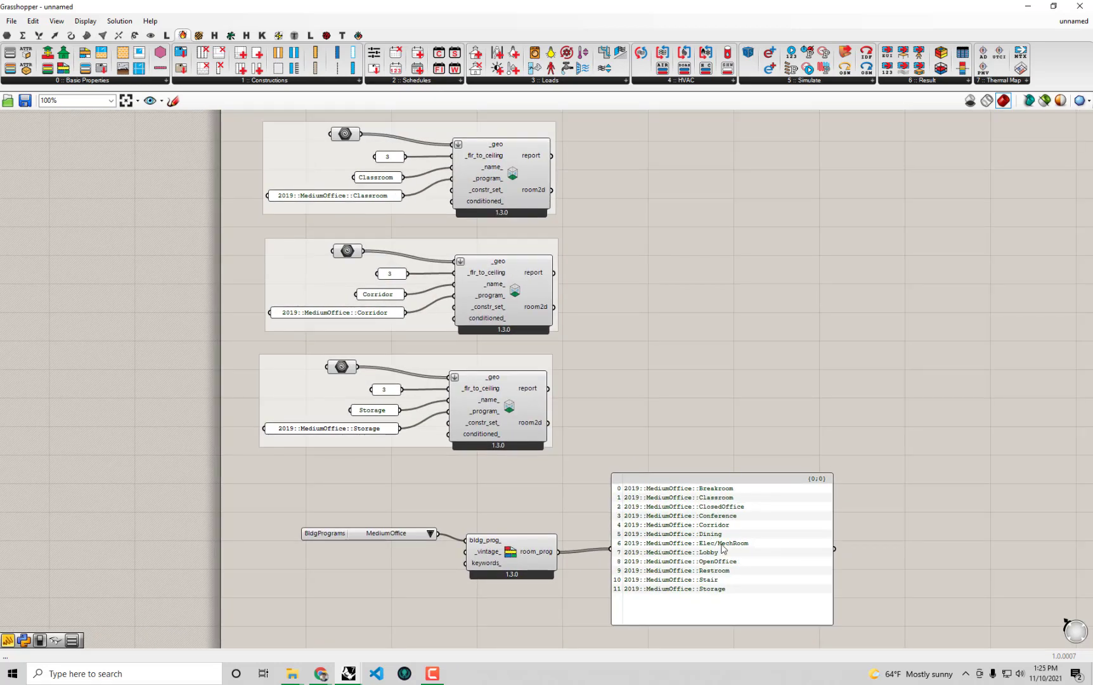
pyautogui.moveTo(722, 544); pyautogui.dragTo(769, 419)
pyautogui.scroll(-2, 763, 394)
pyautogui.moveTo(762, 395); pyautogui.dragTo(755, 598, button='right')
pyautogui.scroll(2, 599, 312)
pyautogui.moveTo(600, 312); pyautogui.dragTo(618, 144, button='right')
pyautogui.moveTo(682, 477); pyautogui.dragTo(588, 369, button='right')
pyautogui.scroll(1, 544, 421)
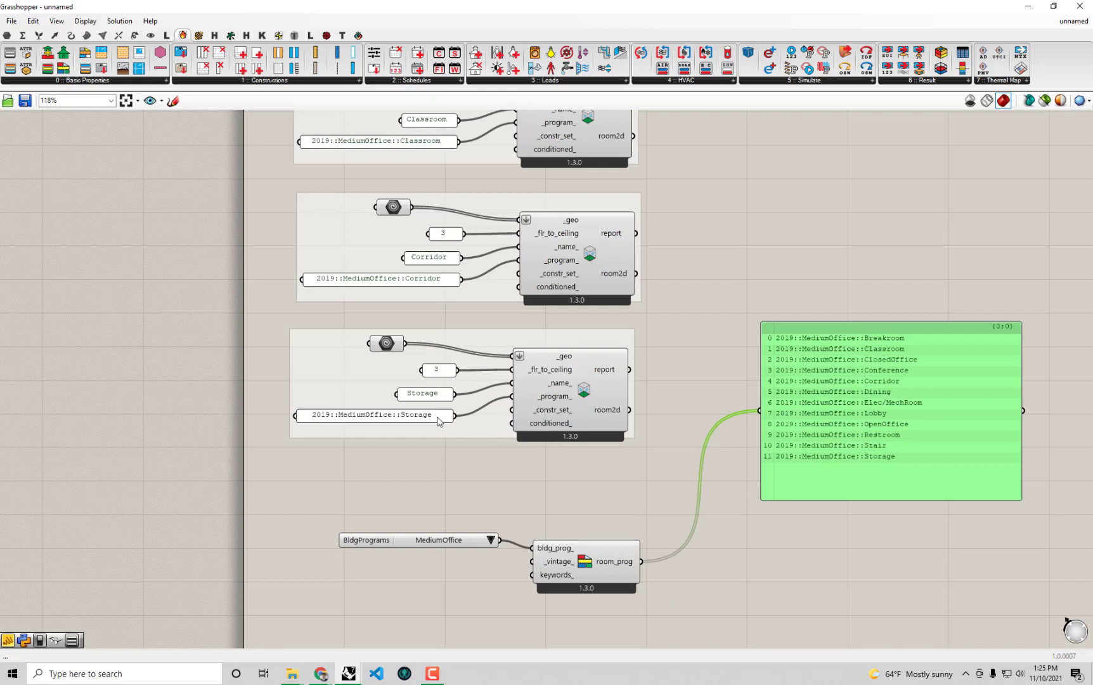
pyautogui.moveTo(437, 421)
pyautogui.mouseDown()
pyautogui.moveTo(440, 389)
pyautogui.moveTo(435, 412)
pyautogui.mouseUp()
pyautogui.click(537, 447)
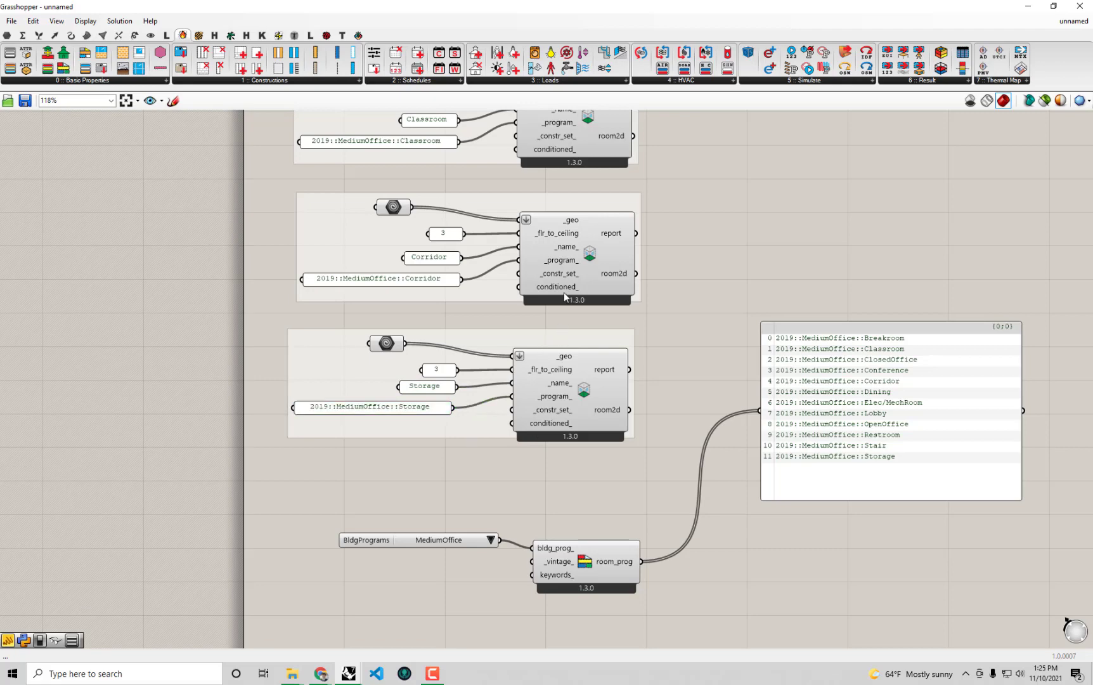
# Add a Boolean Toggle with the value False below the Storage group and connect it to the Storage Room2D's conditioned_ input.
pyautogui.moveTo(560, 316); pyautogui.dragTo(577, 474, button='right')
pyautogui.moveTo(632, 505); pyautogui.dragTo(631, 410, button='right')
pyautogui.doubleClick(448, 540)
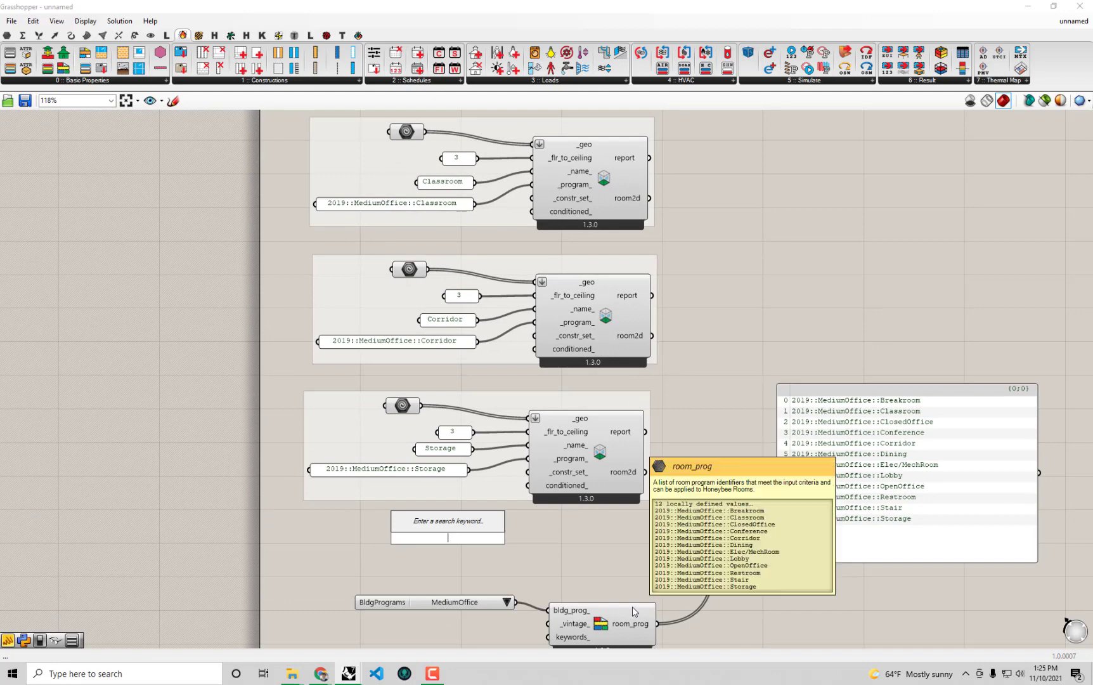
pyautogui.write('boo')
pyautogui.click(444, 509)
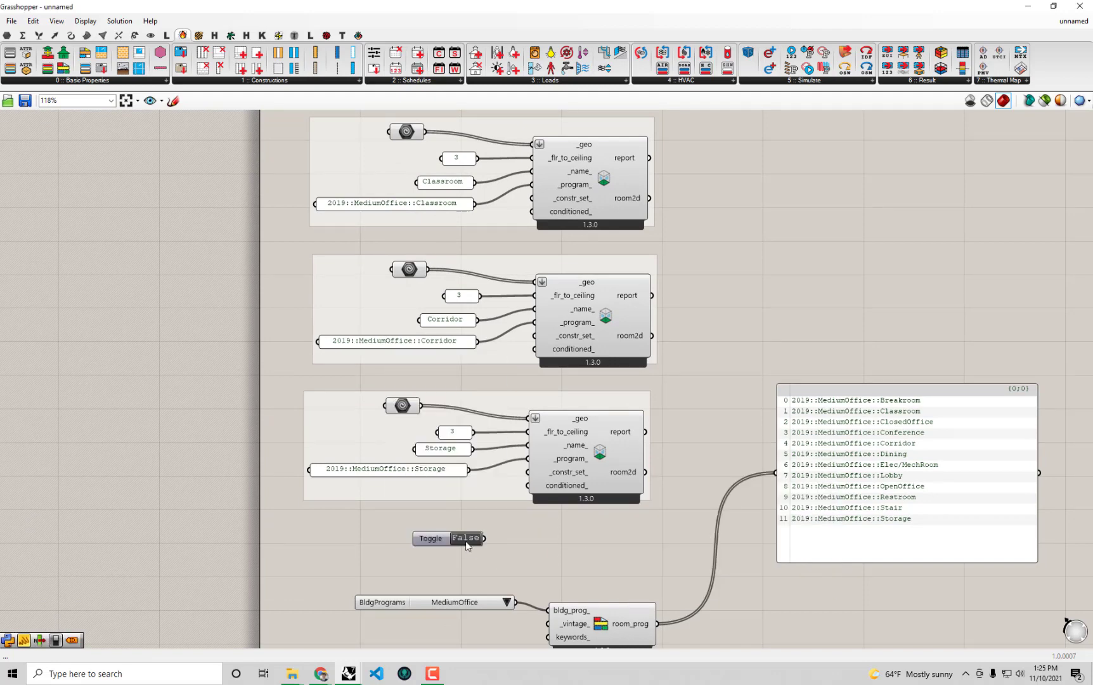
pyautogui.moveTo(447, 544); pyautogui.dragTo(447, 516)
pyautogui.scroll(2, 497, 508)
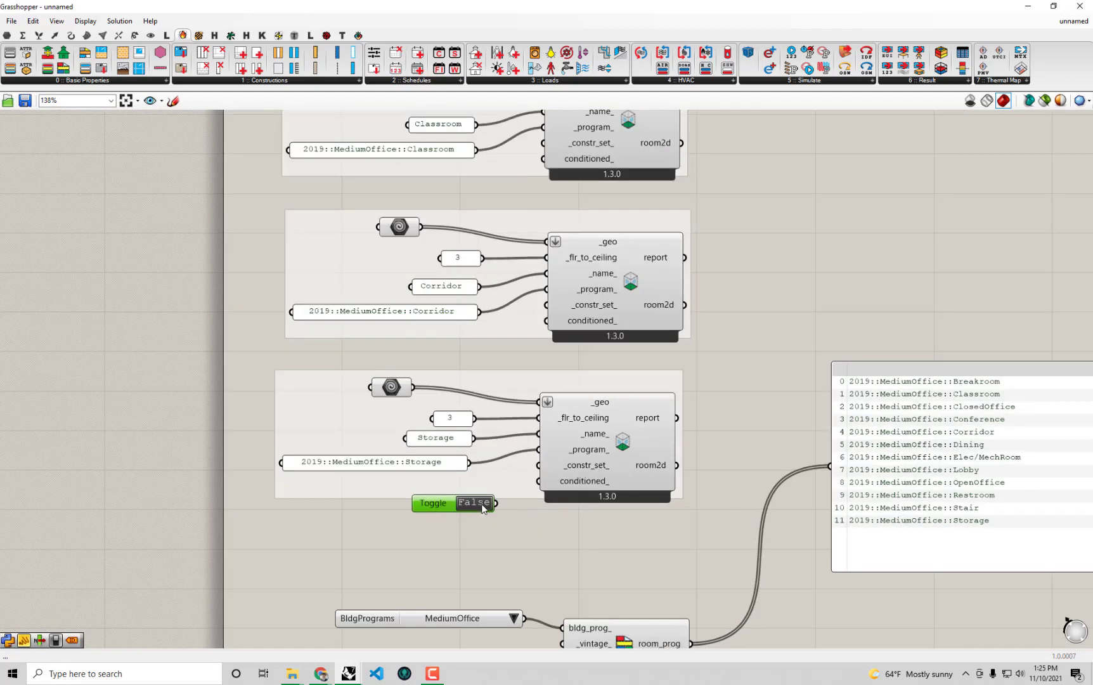
pyautogui.moveTo(516, 495); pyautogui.dragTo(539, 481)
# Nudge the False toggle closer to the Storage Room2D component and add it to the Storage group.
pyautogui.moveTo(656, 490); pyautogui.dragTo(590, 422, button='right')
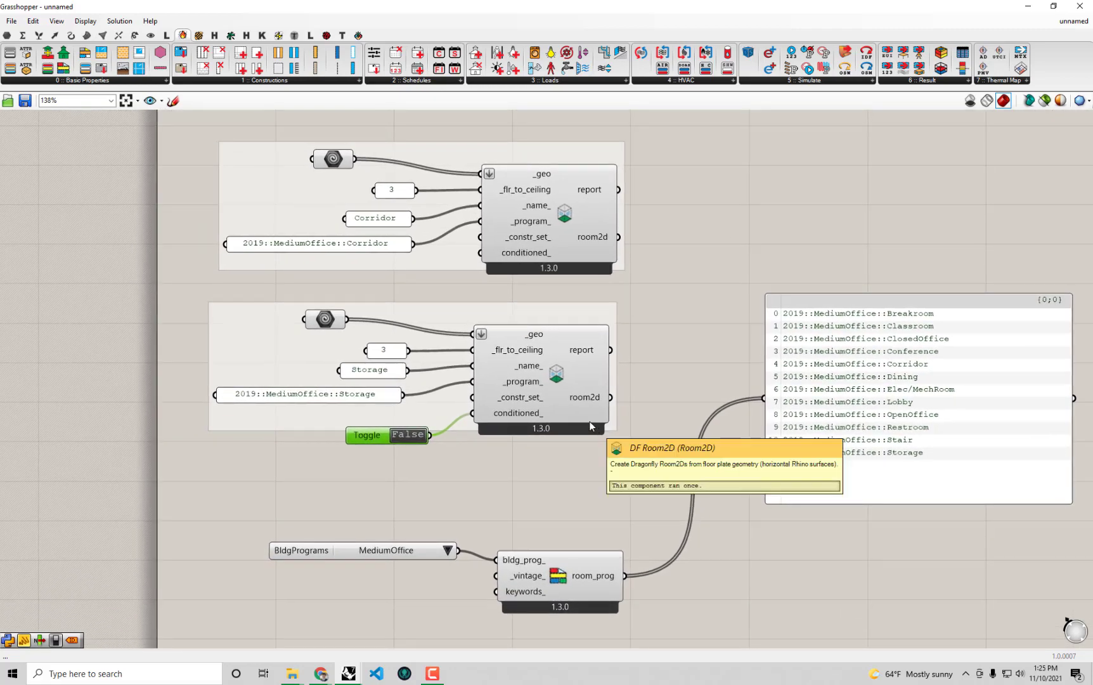
pyautogui.moveTo(375, 439); pyautogui.dragTo(379, 431)
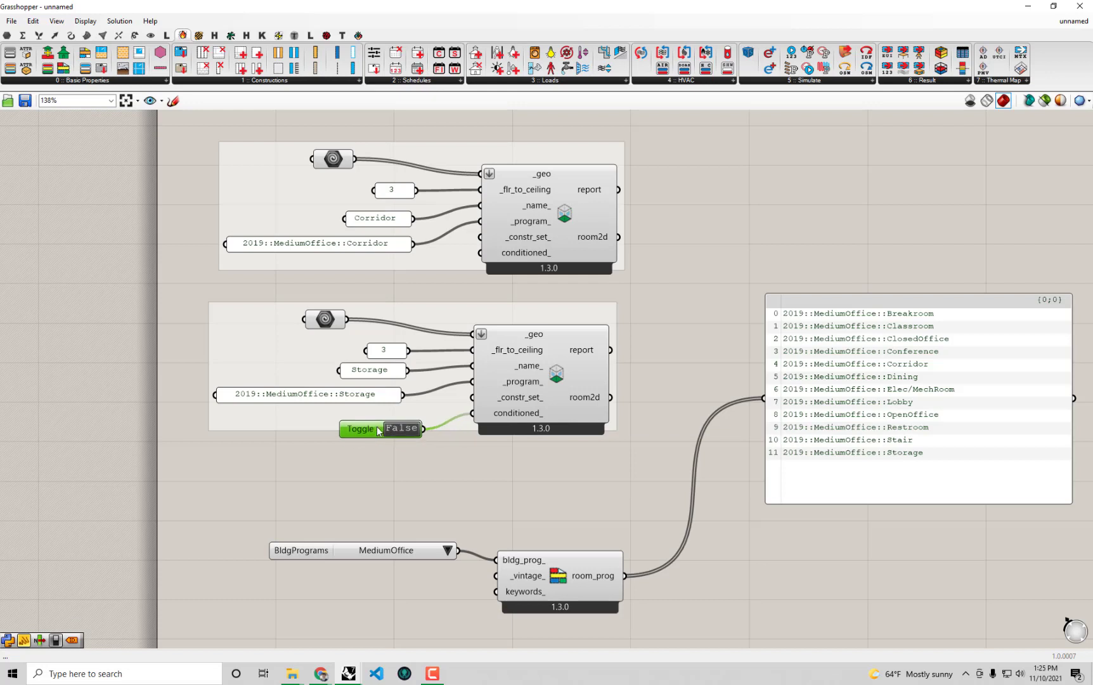
pyautogui.rightClick(448, 399)
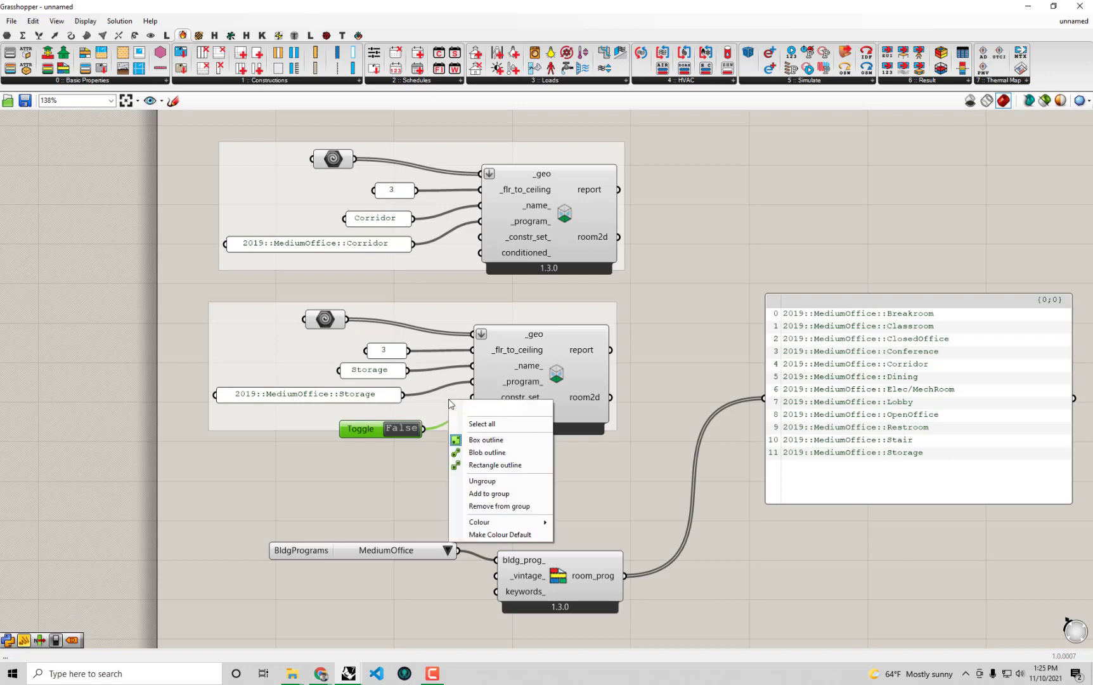
pyautogui.click(532, 498)
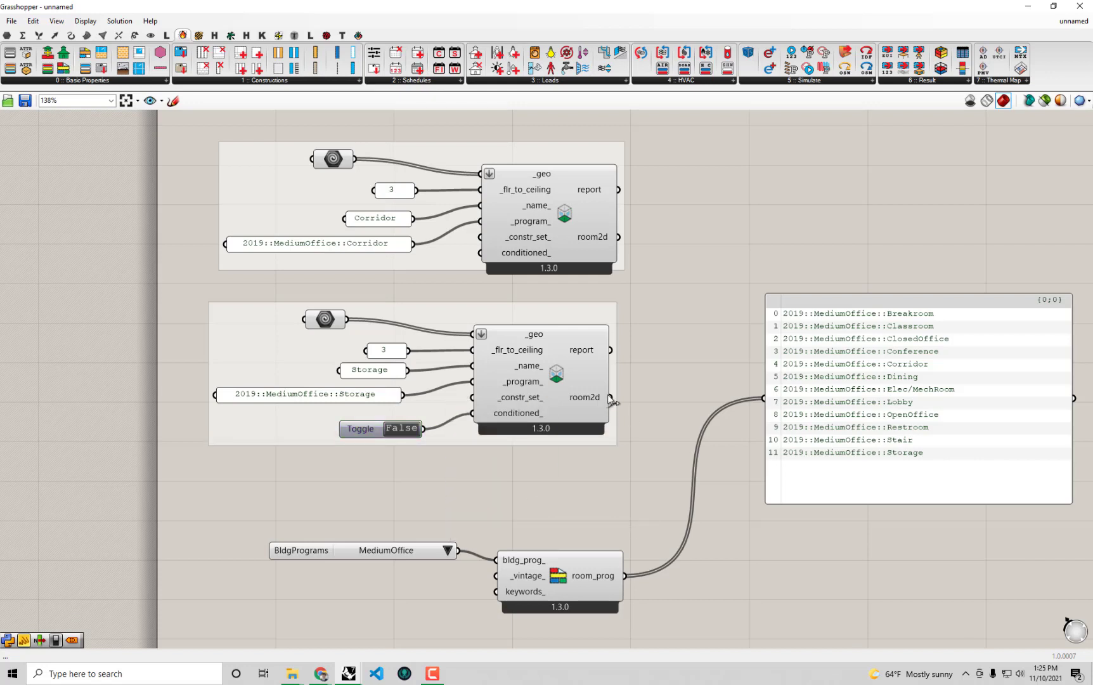
# Connect the Storage component's room2d output to the list panel in place of the room_prog output.
pyautogui.moveTo(614, 404); pyautogui.dragTo(764, 397)
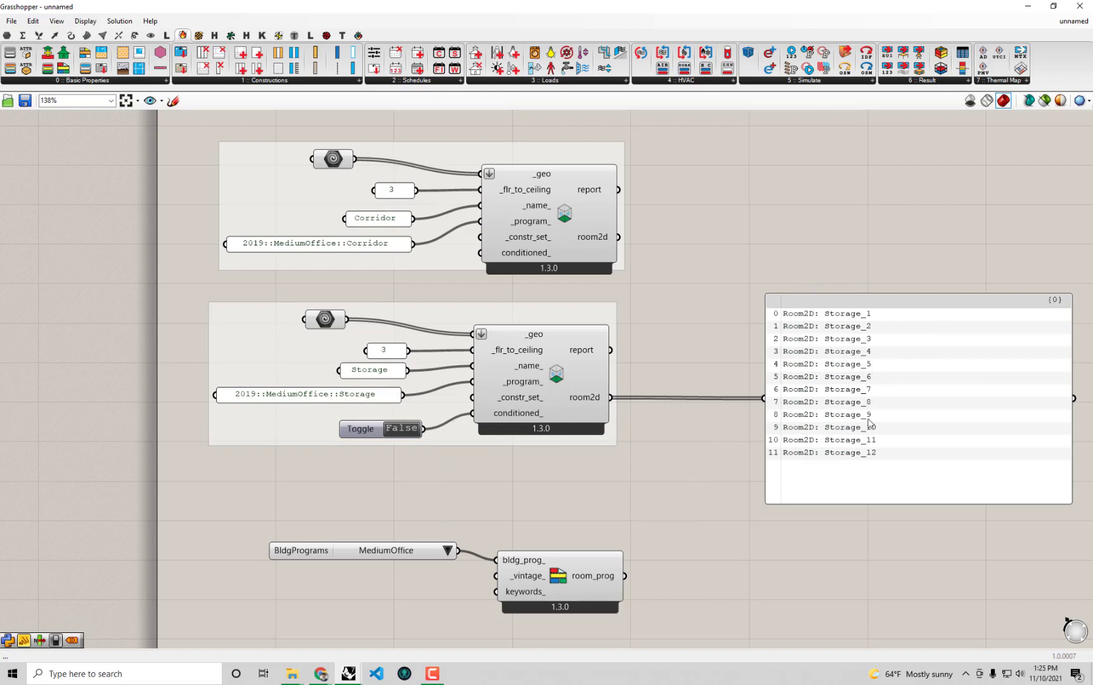
pyautogui.click(829, 442)
pyautogui.click(524, 475)
# Set the Writeup group's floor-to-ceiling height panel to 3.5.
pyautogui.scroll(-1, 513, 422)
pyautogui.moveTo(635, 297); pyautogui.dragTo(647, 353, button='right')
pyautogui.moveTo(691, 254); pyautogui.dragTo(710, 633, button='right')
pyautogui.moveTo(707, 121); pyautogui.dragTo(710, 291, button='right')
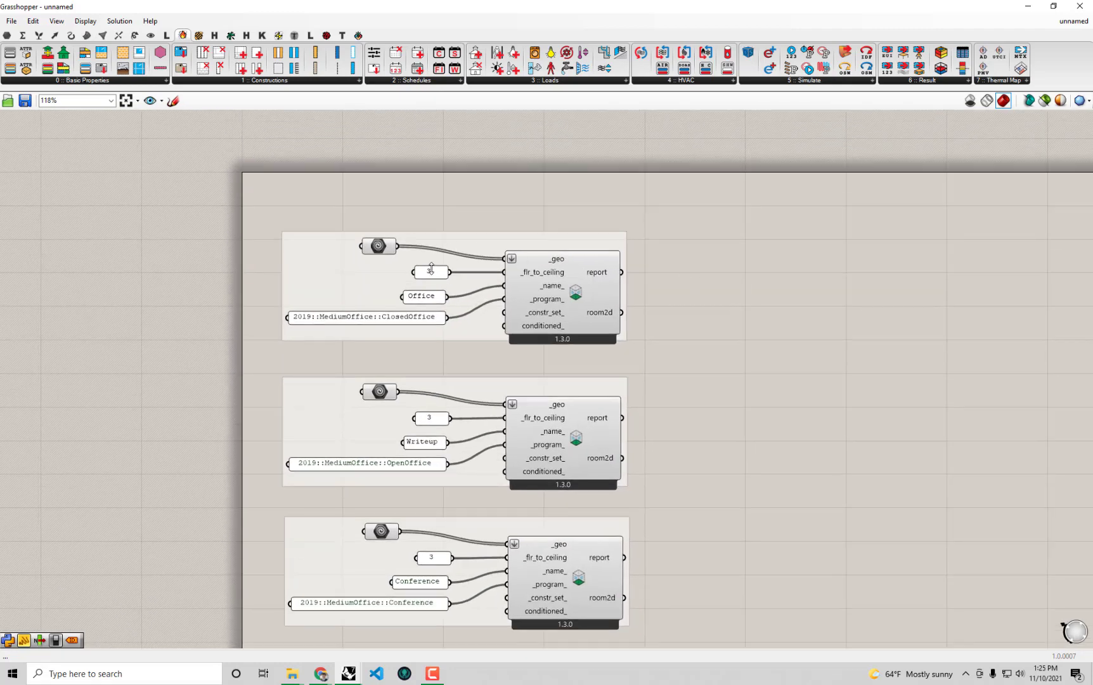
pyautogui.click(431, 420)
pyautogui.click(723, 400)
pyautogui.moveTo(712, 304); pyautogui.dragTo(726, 243, button='right')
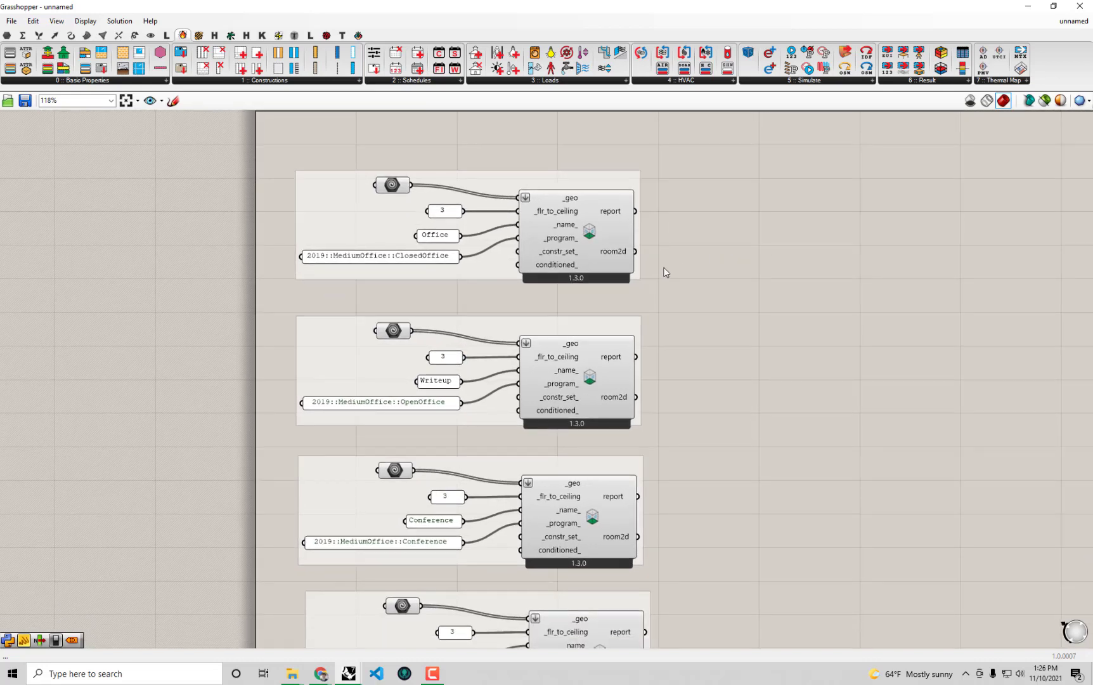
pyautogui.moveTo(579, 372); pyautogui.dragTo(585, 313, button='right')
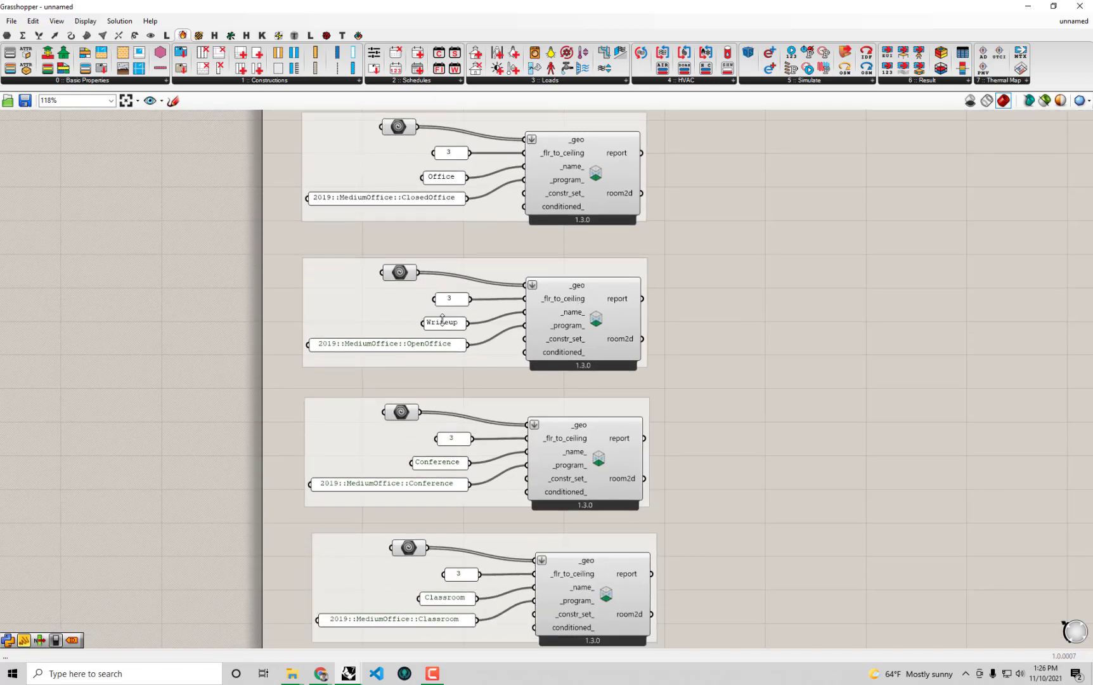
pyautogui.click(460, 300)
pyautogui.doubleClick(460, 301)
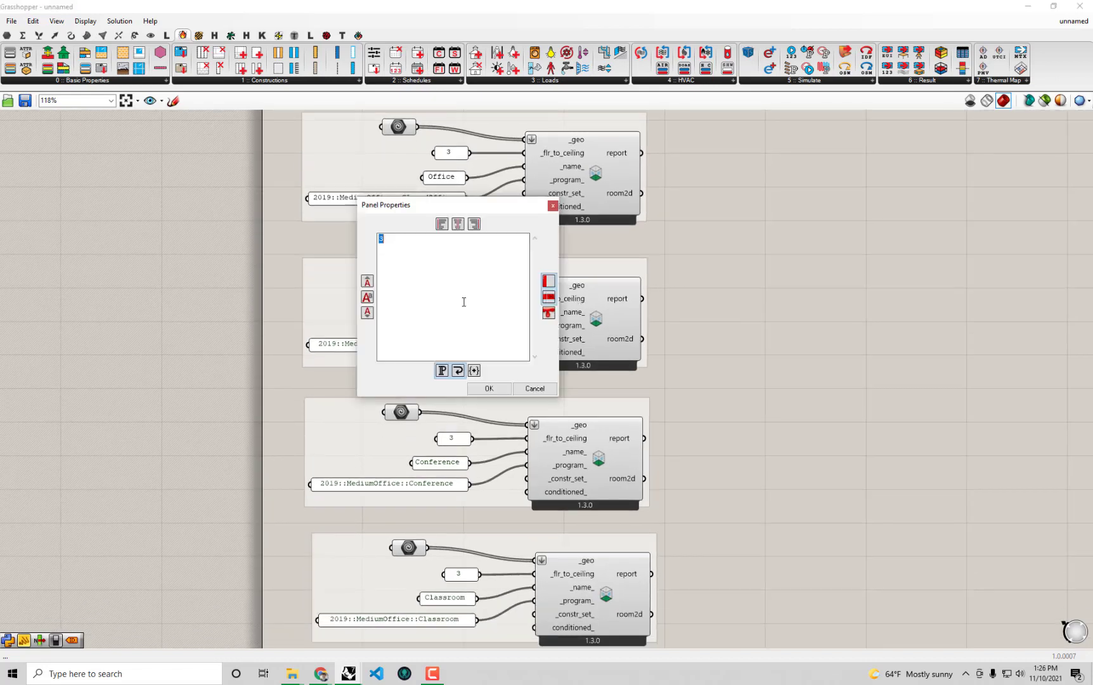
pyautogui.write('.5')
pyautogui.click(496, 393)
pyautogui.moveTo(556, 398); pyautogui.dragTo(567, 426, button='right')
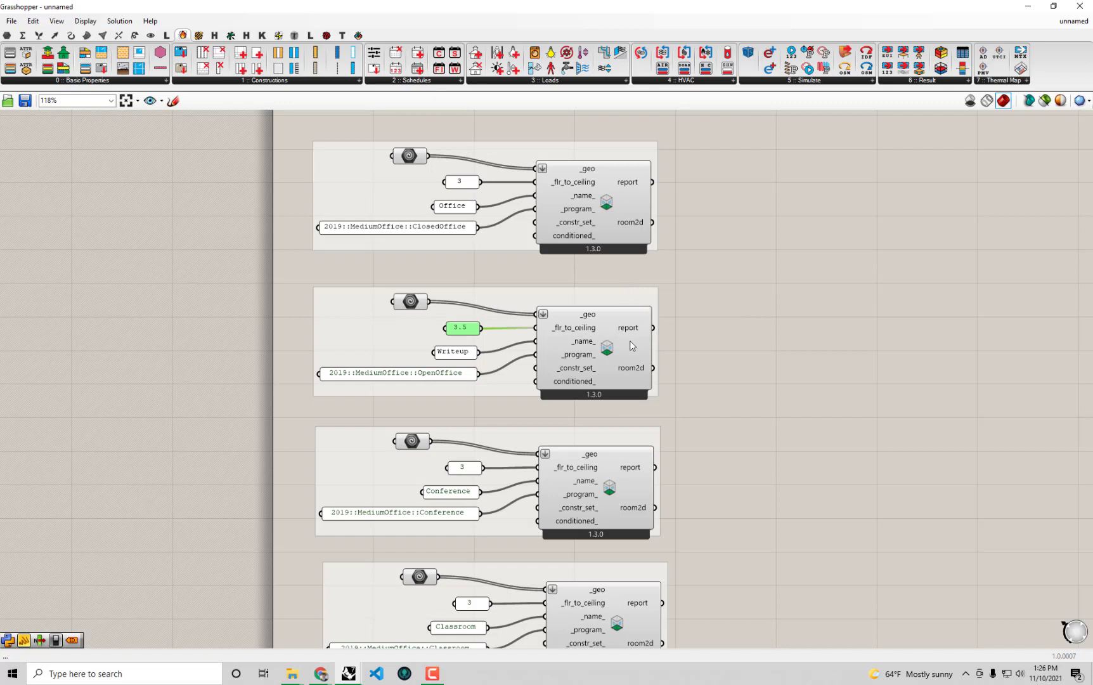
# Set the Conference group's floor-to-ceiling height panel to 4.
pyautogui.click(743, 459)
pyautogui.moveTo(710, 499); pyautogui.dragTo(713, 446, button='right')
pyautogui.scroll(2, 711, 448)
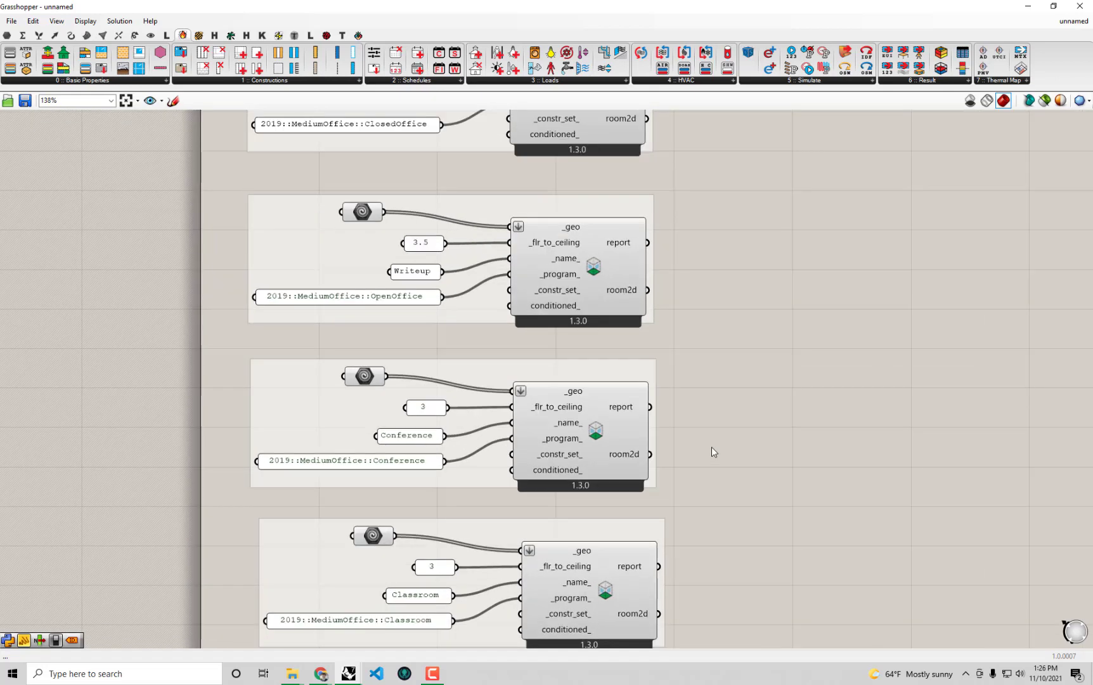
pyautogui.doubleClick(433, 407)
pyautogui.write('4')
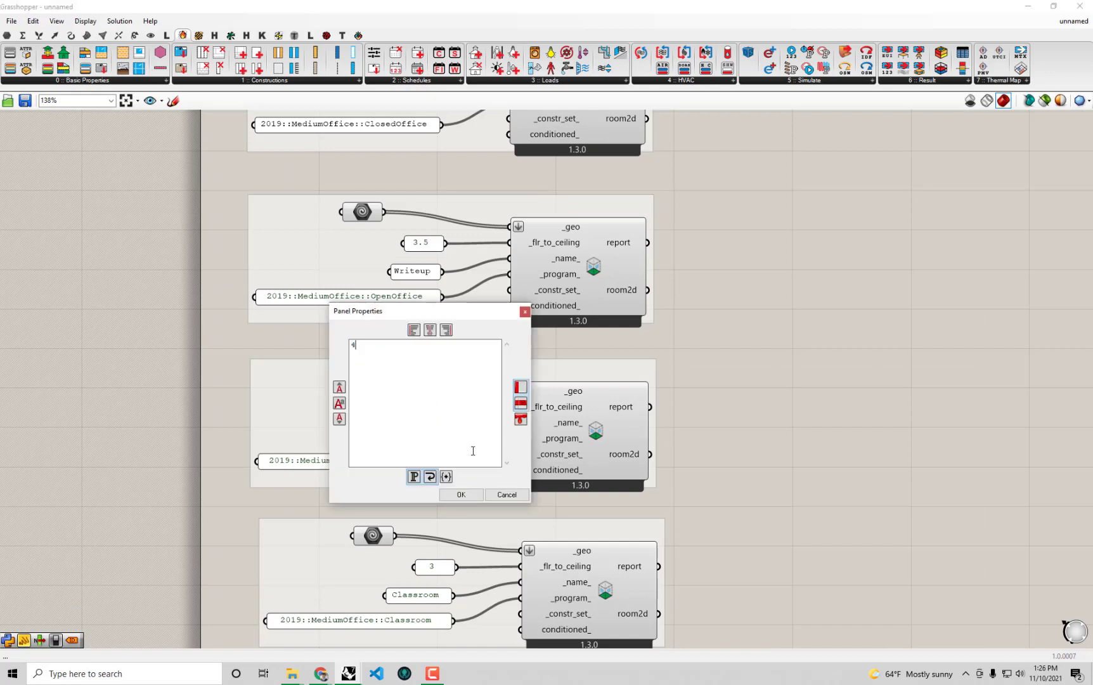
pyautogui.click(461, 494)
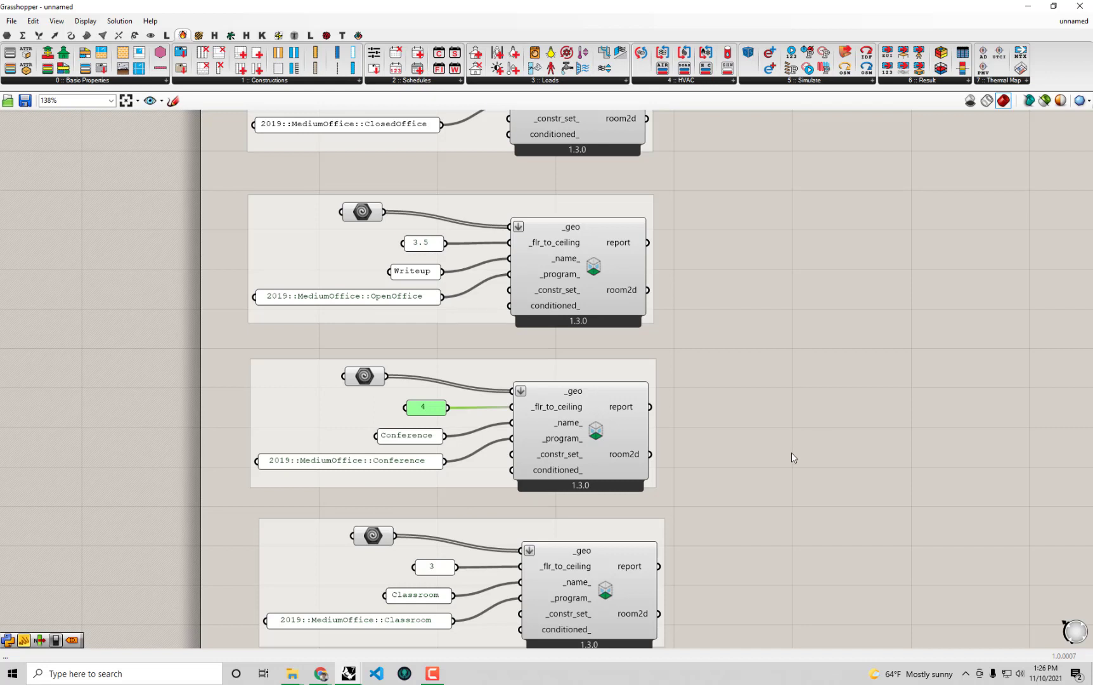
# Set the Classroom group's floor-to-ceiling height panel to 4.5.
pyautogui.moveTo(792, 452); pyautogui.dragTo(762, 317, button='right')
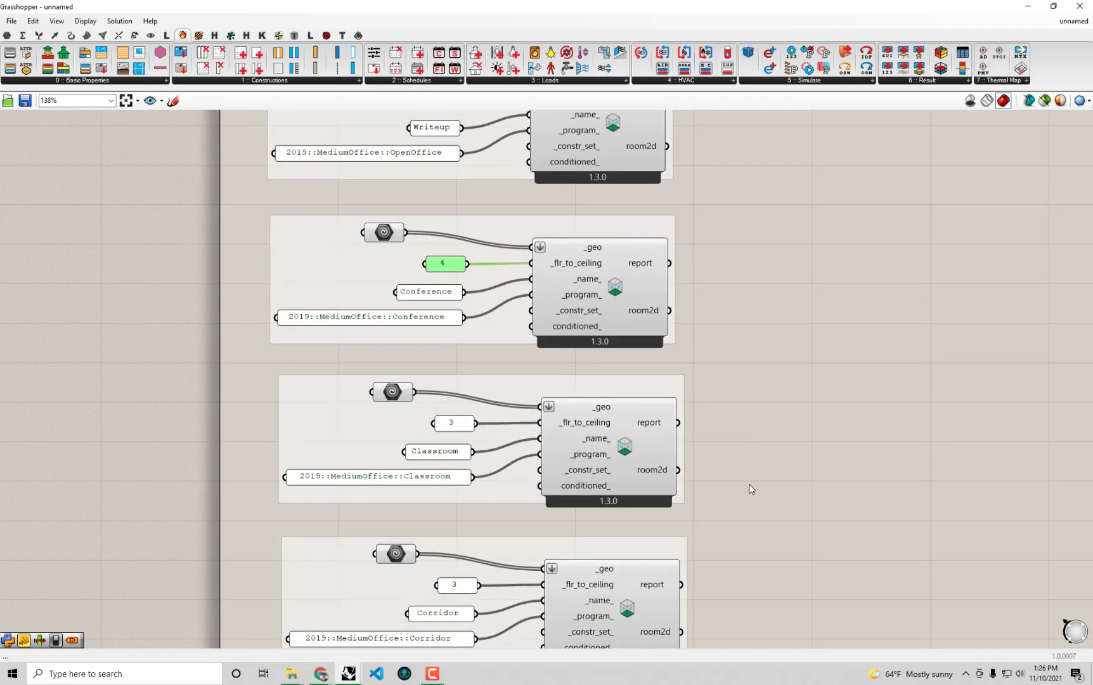
pyautogui.moveTo(764, 455); pyautogui.dragTo(752, 386, button='right')
pyautogui.scroll(1, 459, 359)
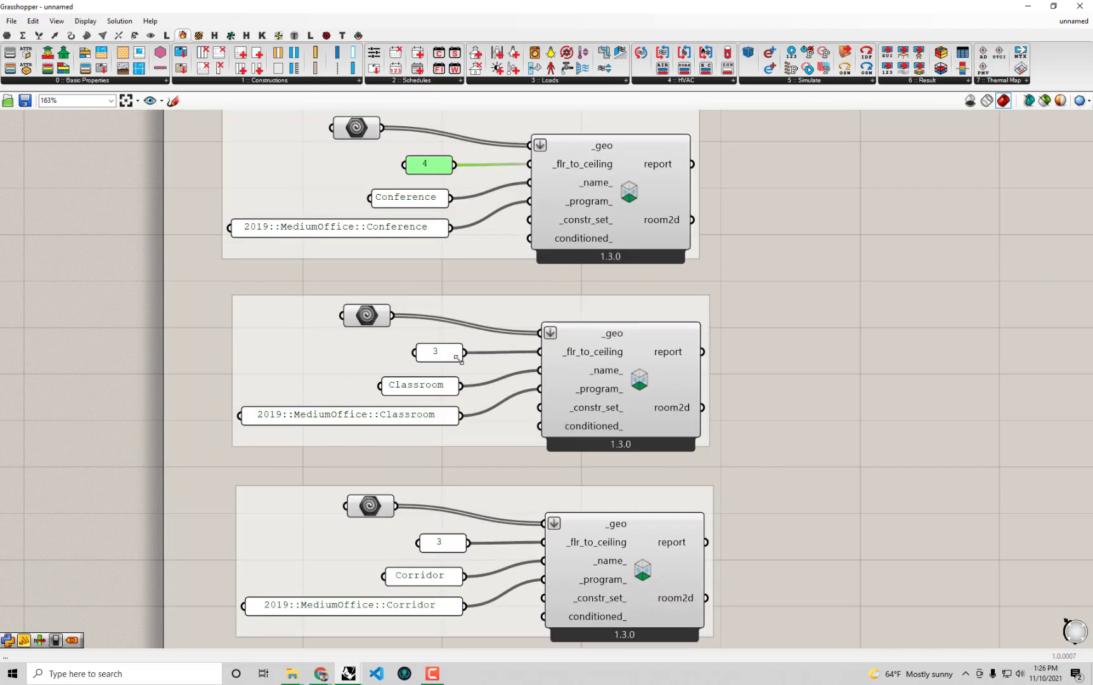
pyautogui.doubleClick(437, 352)
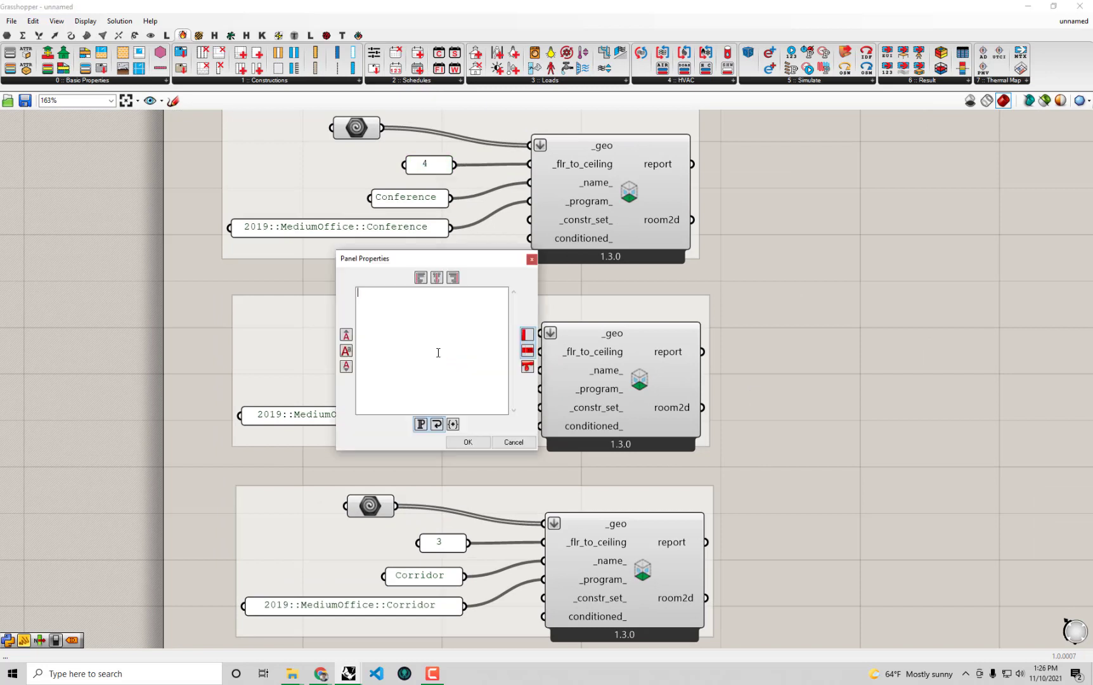
pyautogui.write('4.5')
pyautogui.click(468, 443)
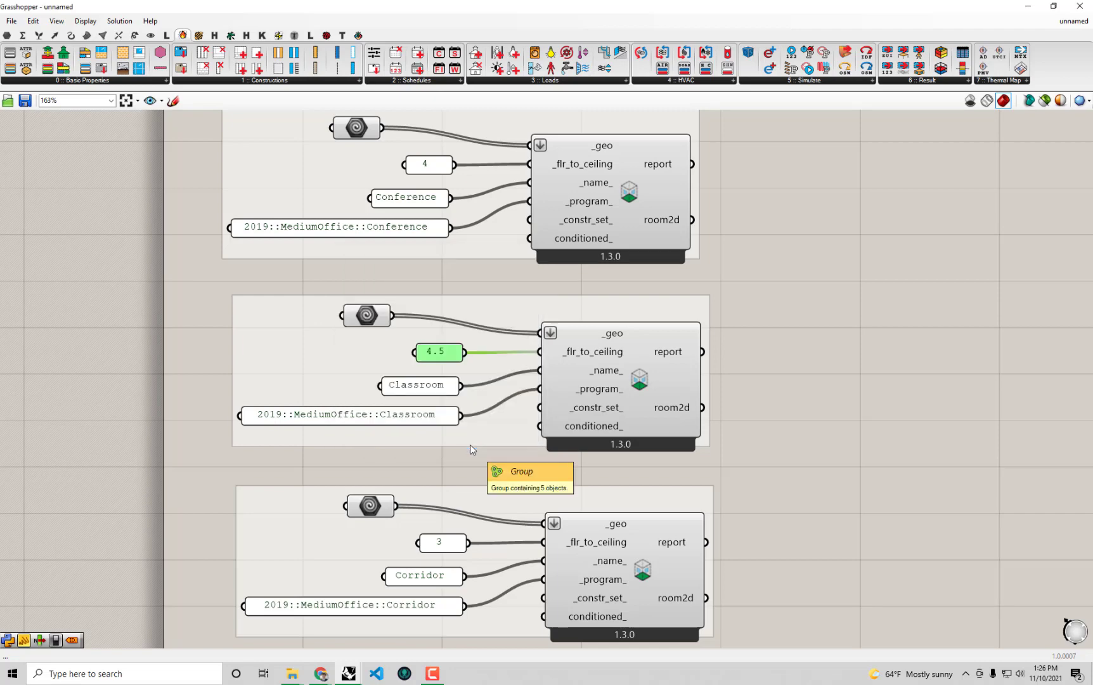
# Set the Corridor group's floor-to-ceiling height panel to 4.
pyautogui.moveTo(812, 434); pyautogui.dragTo(806, 319, button='right')
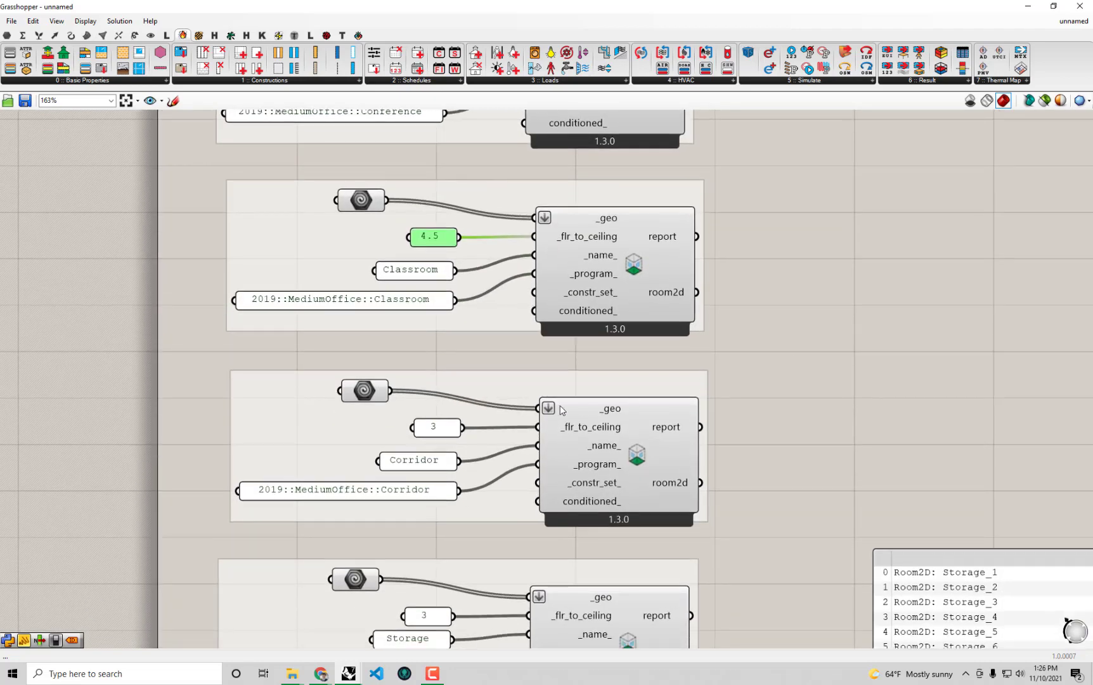
pyautogui.doubleClick(435, 427)
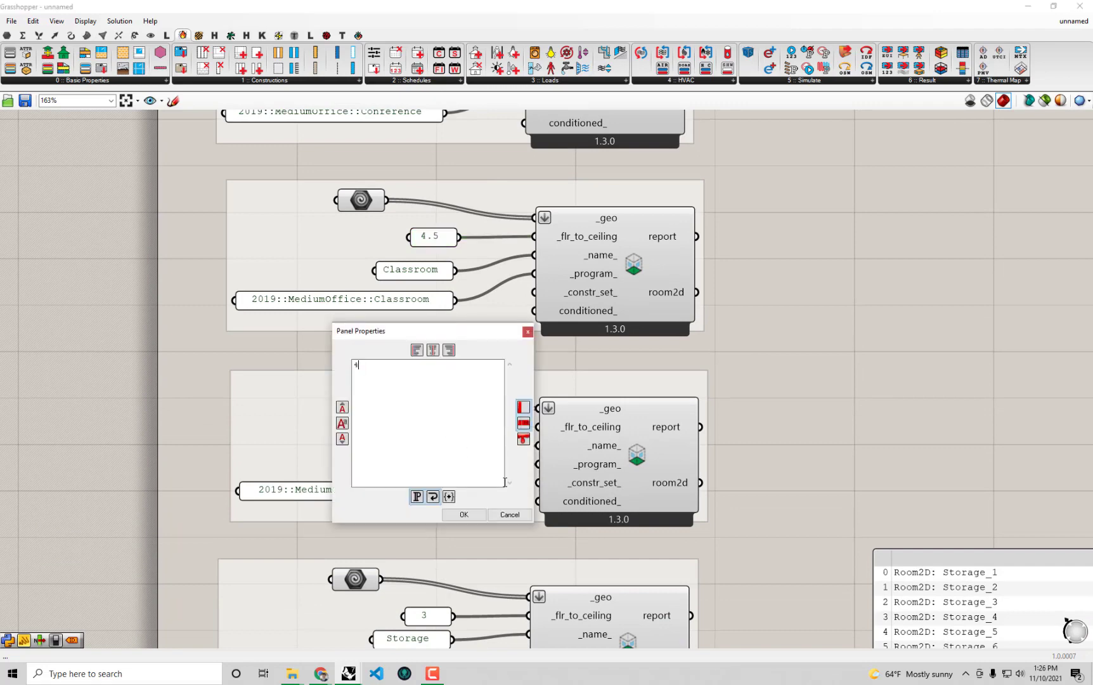
pyautogui.click(467, 515)
pyautogui.moveTo(898, 401); pyautogui.dragTo(889, 235, button='right')
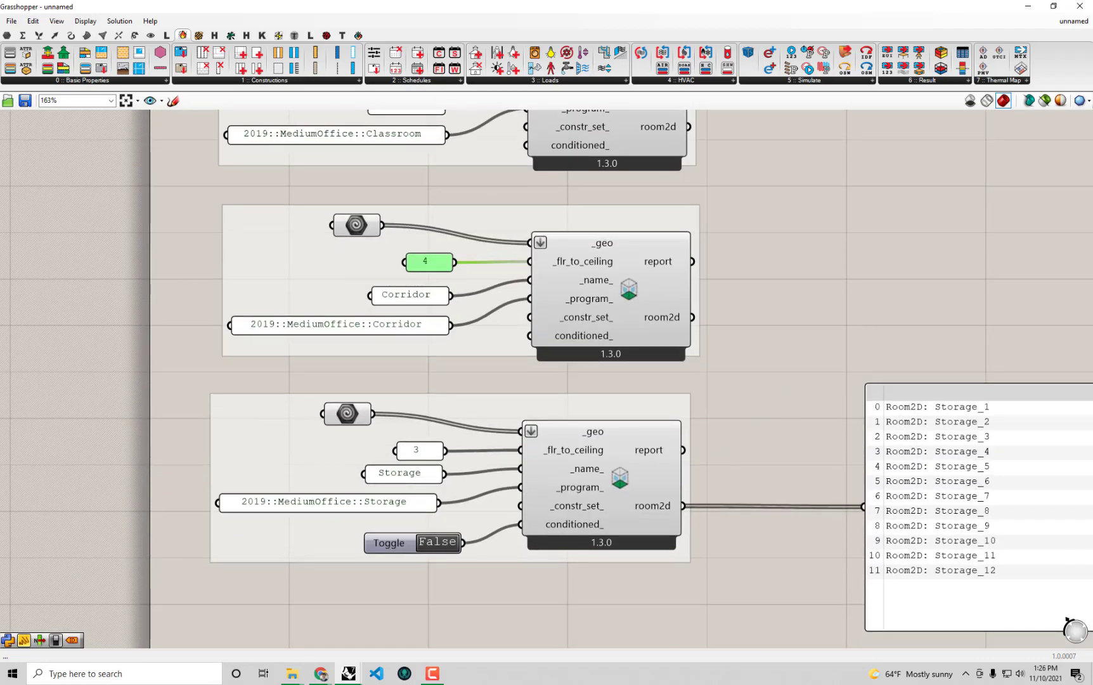
# Set the Storage group's floor-to-ceiling height panel to 3.5.
pyautogui.doubleClick(430, 450)
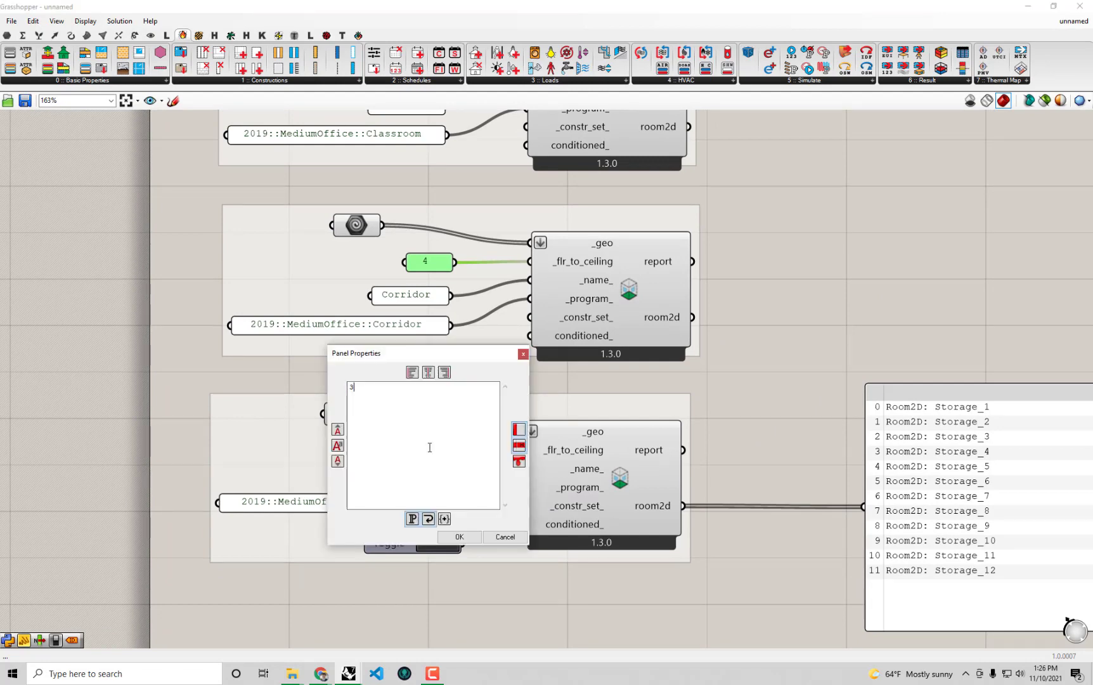
pyautogui.write('.5')
pyautogui.click(459, 536)
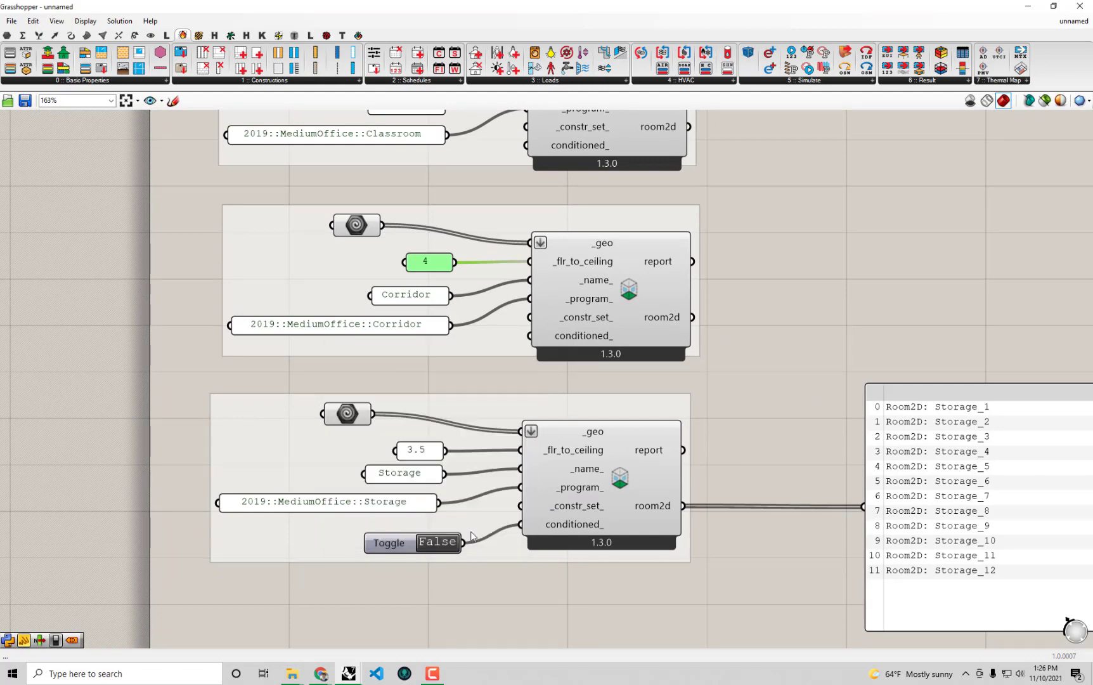
pyautogui.click(808, 316)
# Review the floor-to-ceiling height panels across the room groups, from Storage up to Office and Writeup.
pyautogui.scroll(-3, 805, 314)
pyautogui.moveTo(758, 305); pyautogui.dragTo(728, 464, button='right')
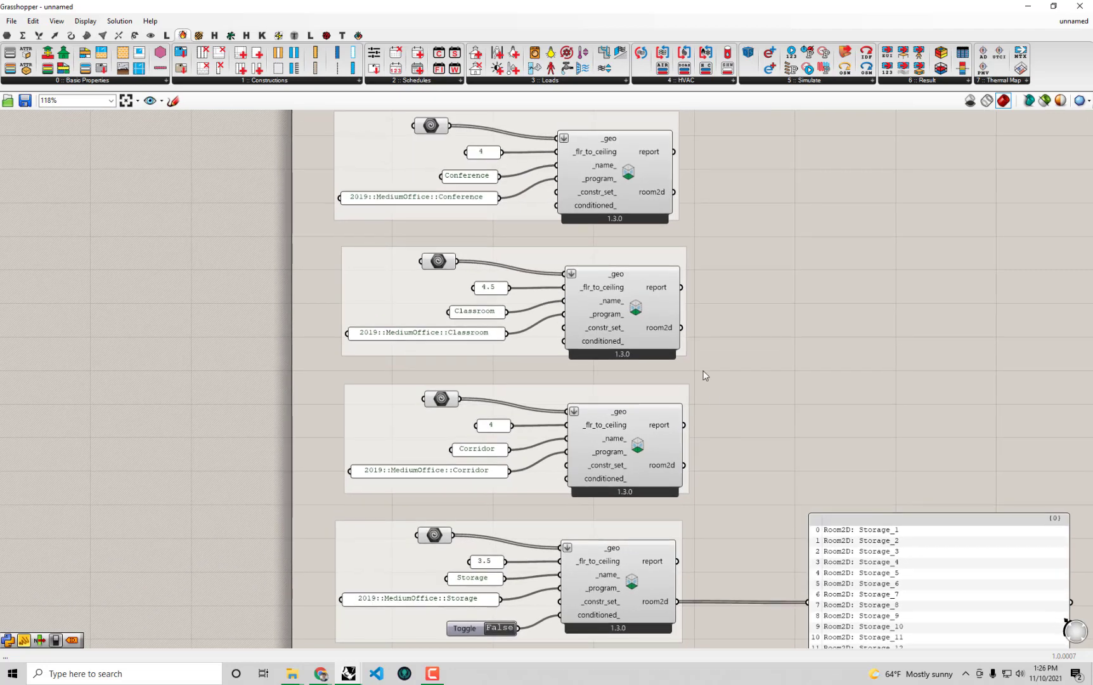
pyautogui.scroll(-1, 678, 317)
pyautogui.moveTo(657, 272); pyautogui.dragTo(582, 468, button='right')
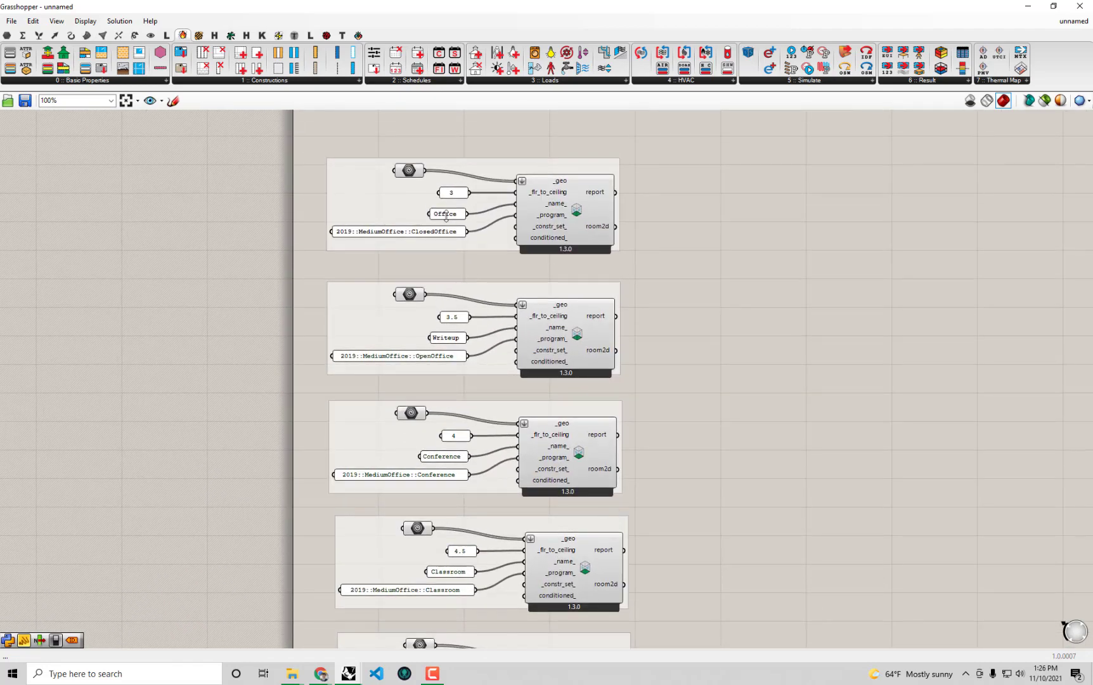
pyautogui.click(452, 192)
pyautogui.click(453, 317)
pyautogui.click(771, 455)
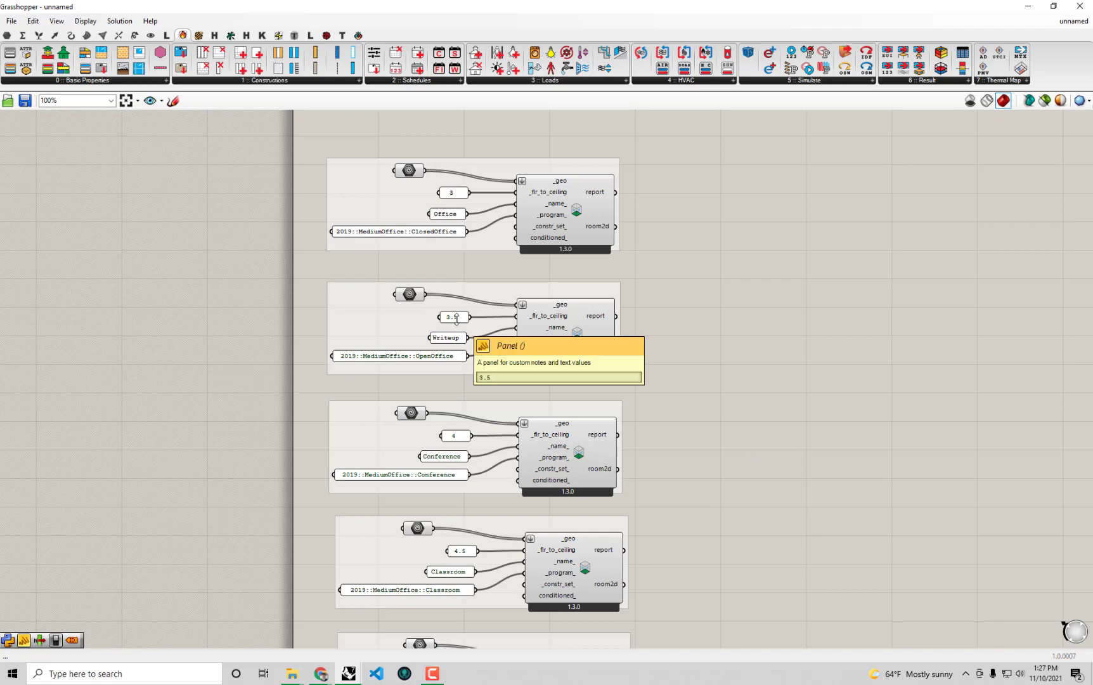
# Delete the MediumOffice building programs list and the connected HB Search Programs component below the Storage group.
pyautogui.moveTo(703, 334); pyautogui.dragTo(629, 201, button='right')
pyautogui.scroll(-2, 648, 272)
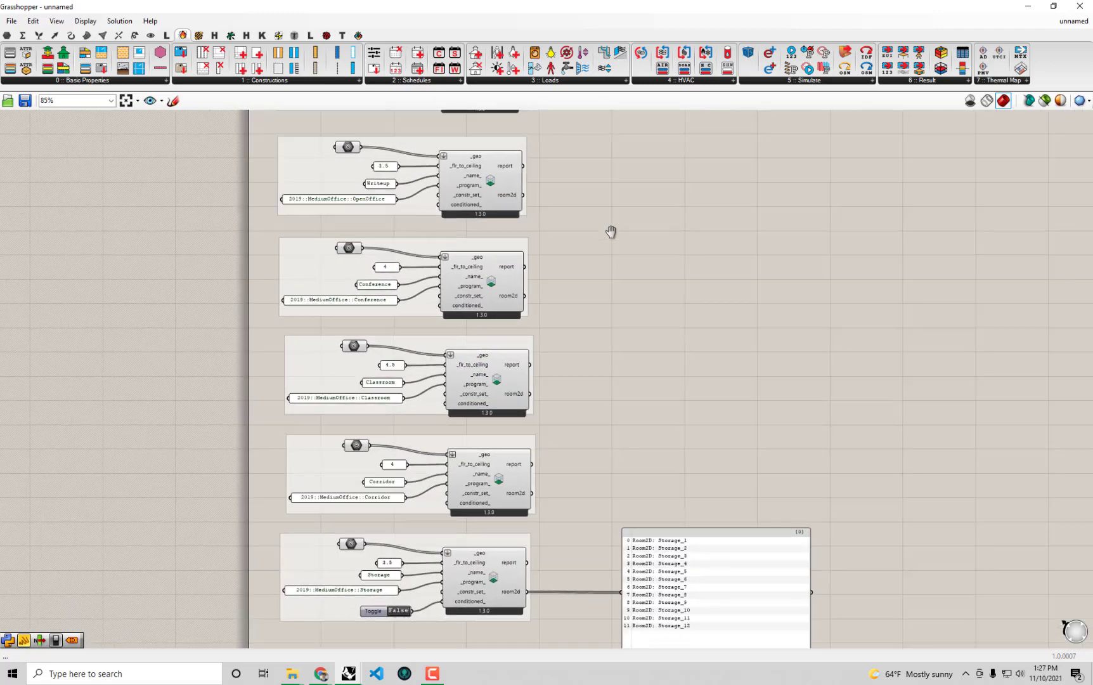
pyautogui.moveTo(618, 249); pyautogui.dragTo(642, 93, button='right')
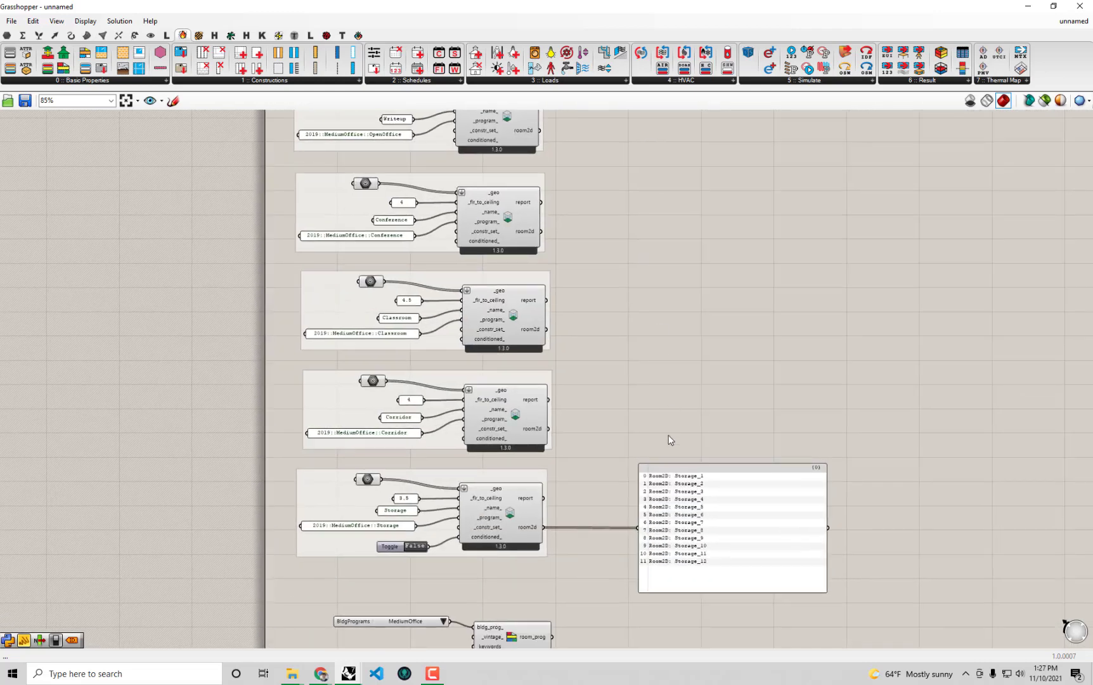
pyautogui.moveTo(669, 437); pyautogui.dragTo(667, 267, button='right')
pyautogui.moveTo(579, 531); pyautogui.dragTo(335, 418)
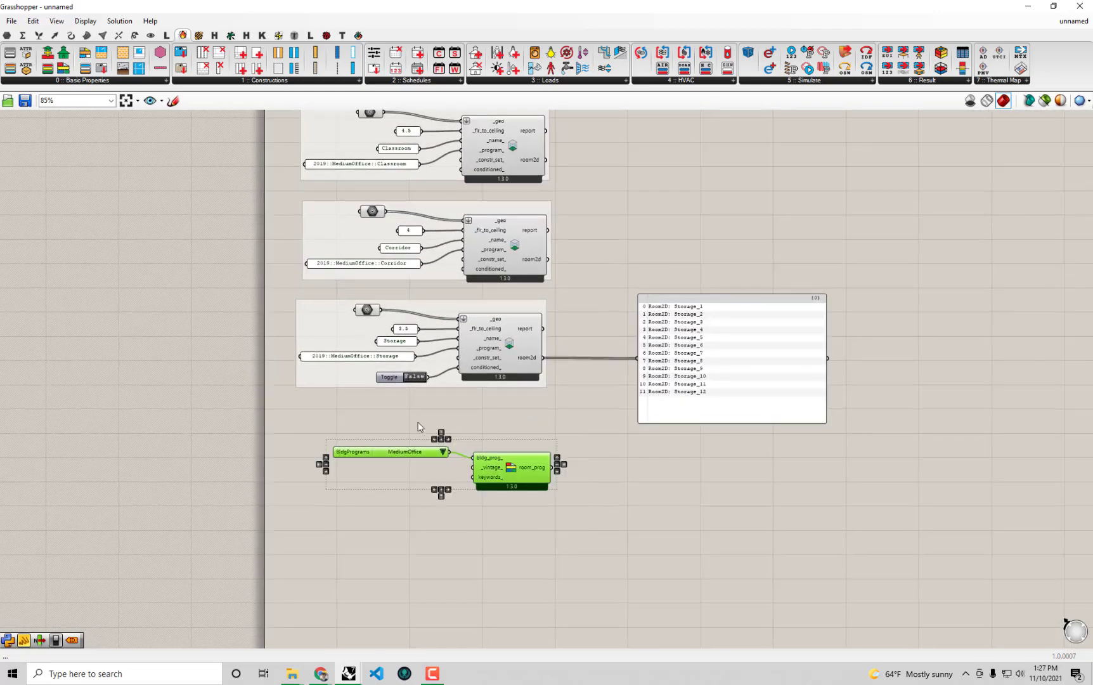
pyautogui.scroll(4, 520, 468)
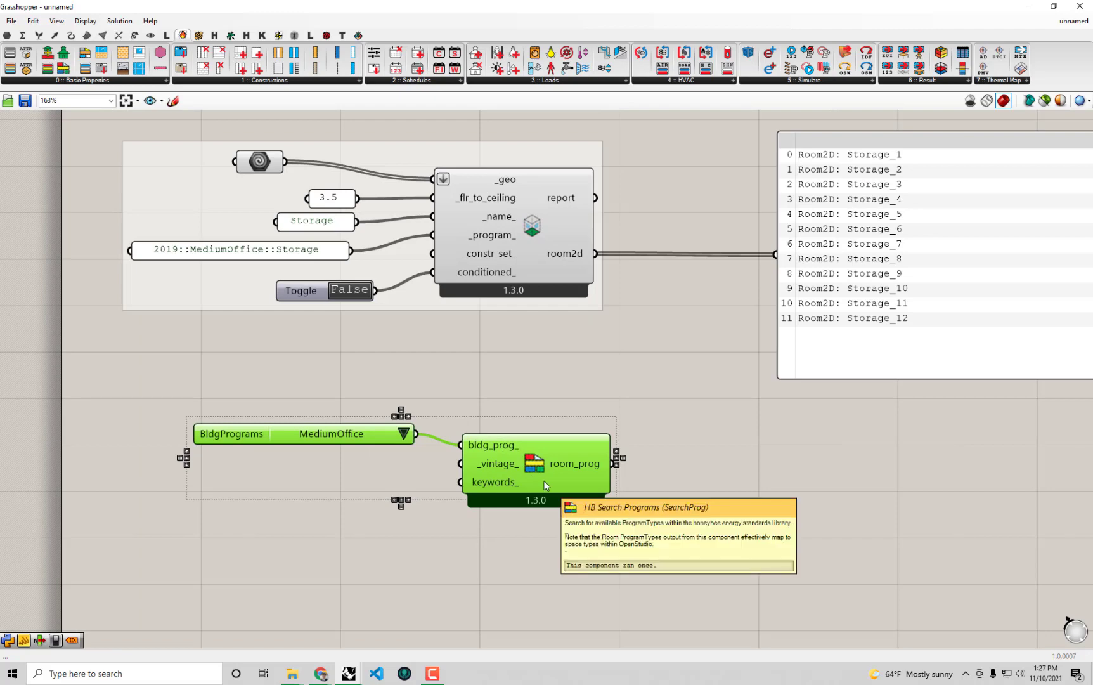
pyautogui.press('Delete')
# Move the panel listing the Storage Room2Ds up and away from the Storage group.
pyautogui.scroll(-4, 537, 448)
pyautogui.moveTo(539, 369); pyautogui.dragTo(439, 510, button='right')
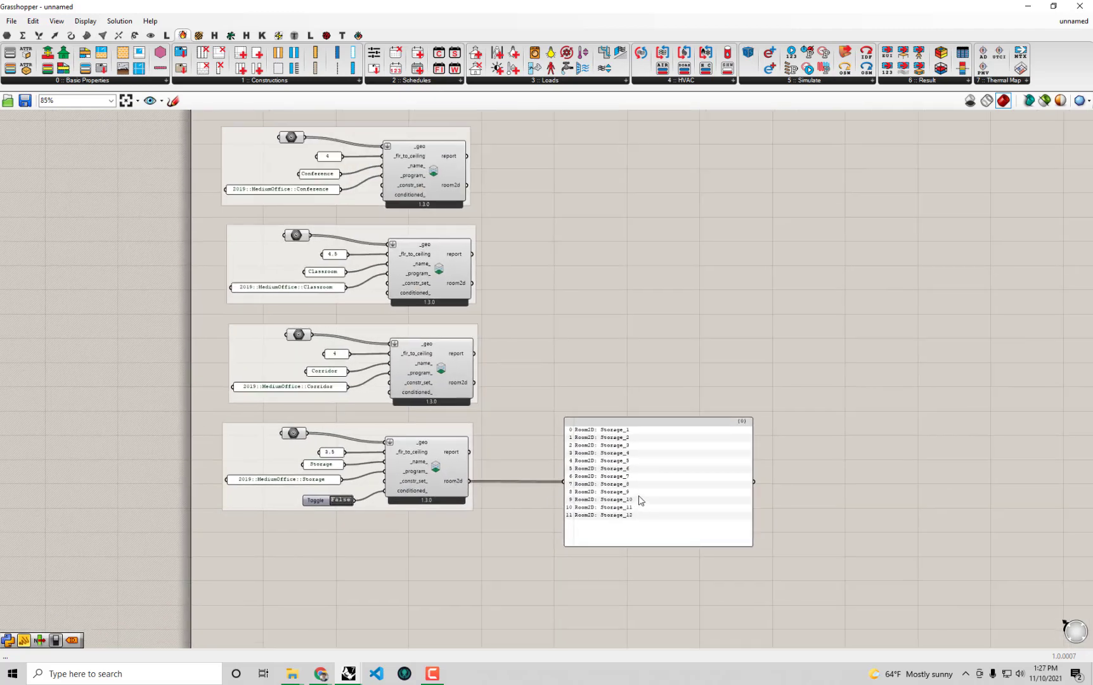
pyautogui.moveTo(641, 501); pyautogui.dragTo(693, 354)
pyautogui.scroll(1, 659, 235)
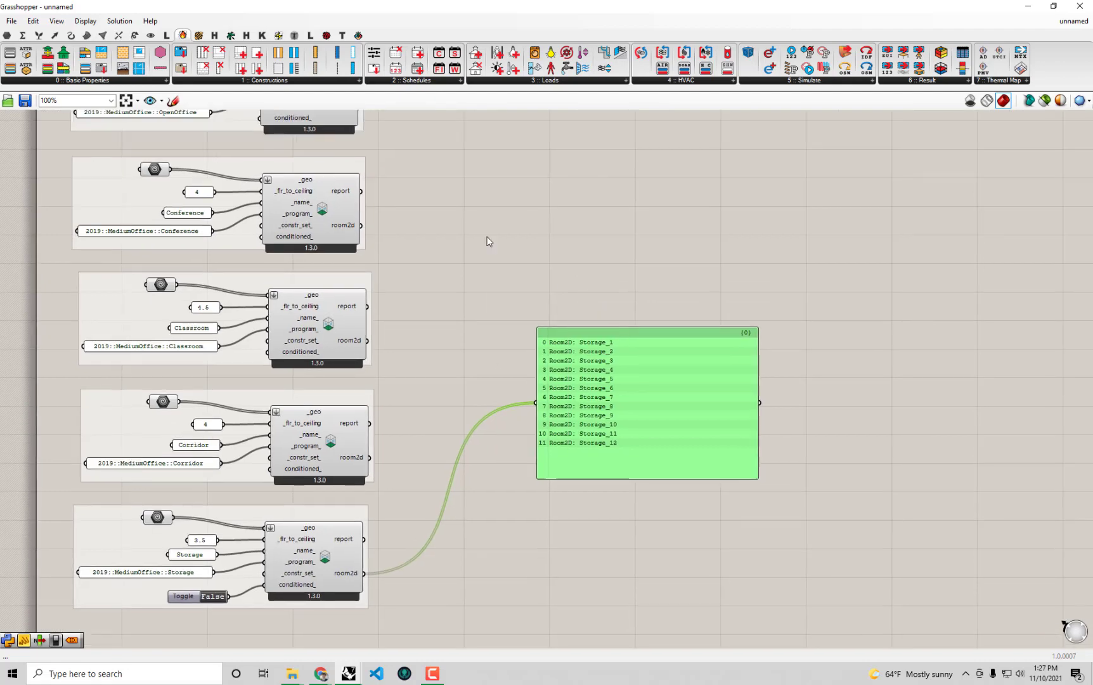
# Add a DF Story component to the canvas above the Storage Room2D panel.
pyautogui.click(231, 35)
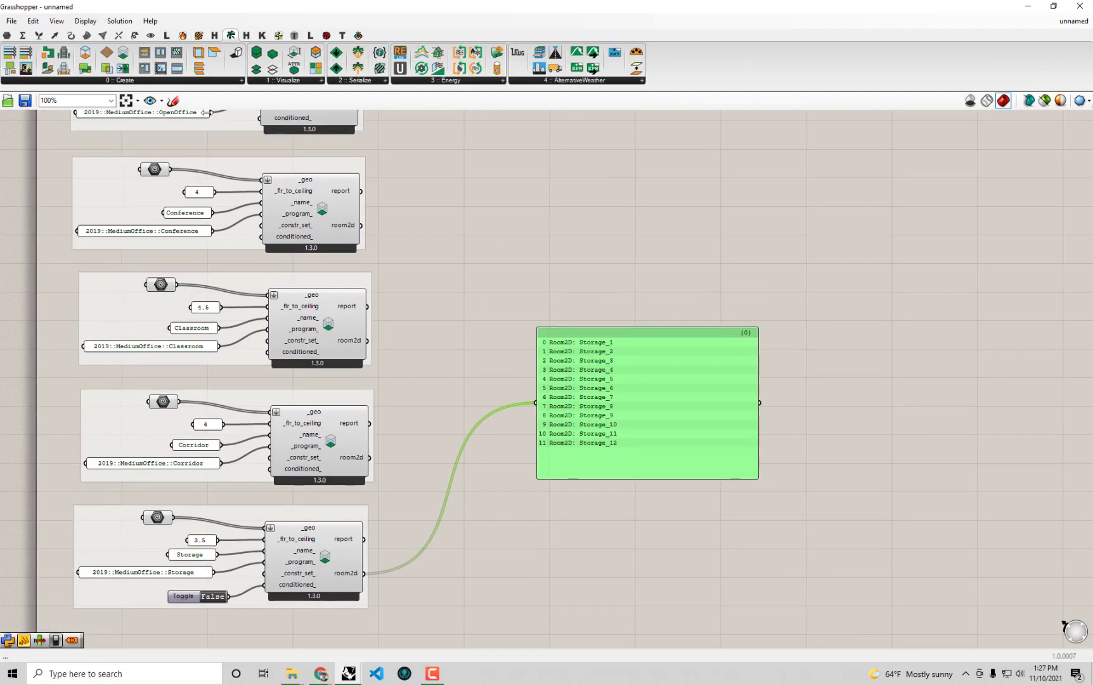
pyautogui.click(82, 80)
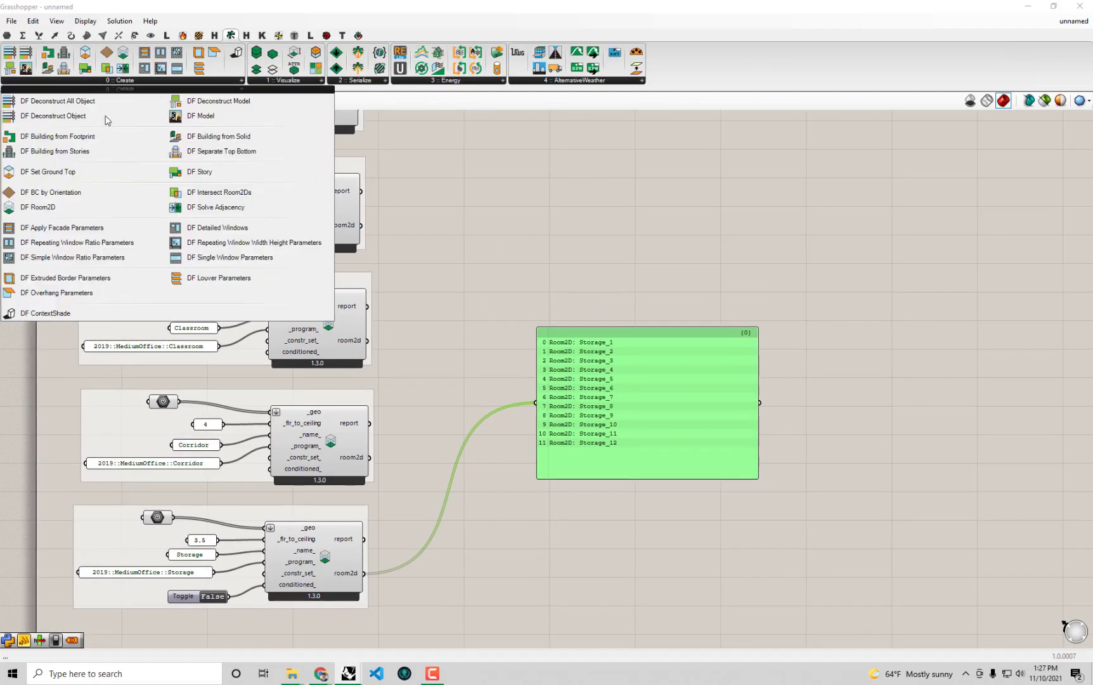
pyautogui.click(228, 177)
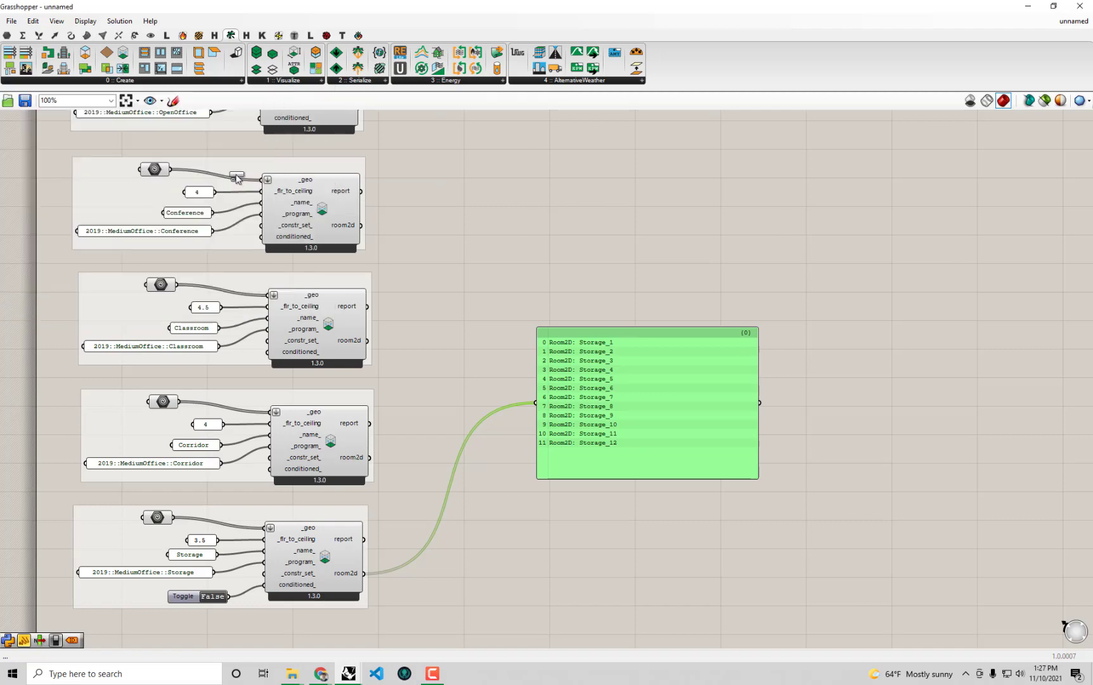
pyautogui.click(571, 224)
pyautogui.scroll(1, 603, 201)
pyautogui.scroll(1, 602, 201)
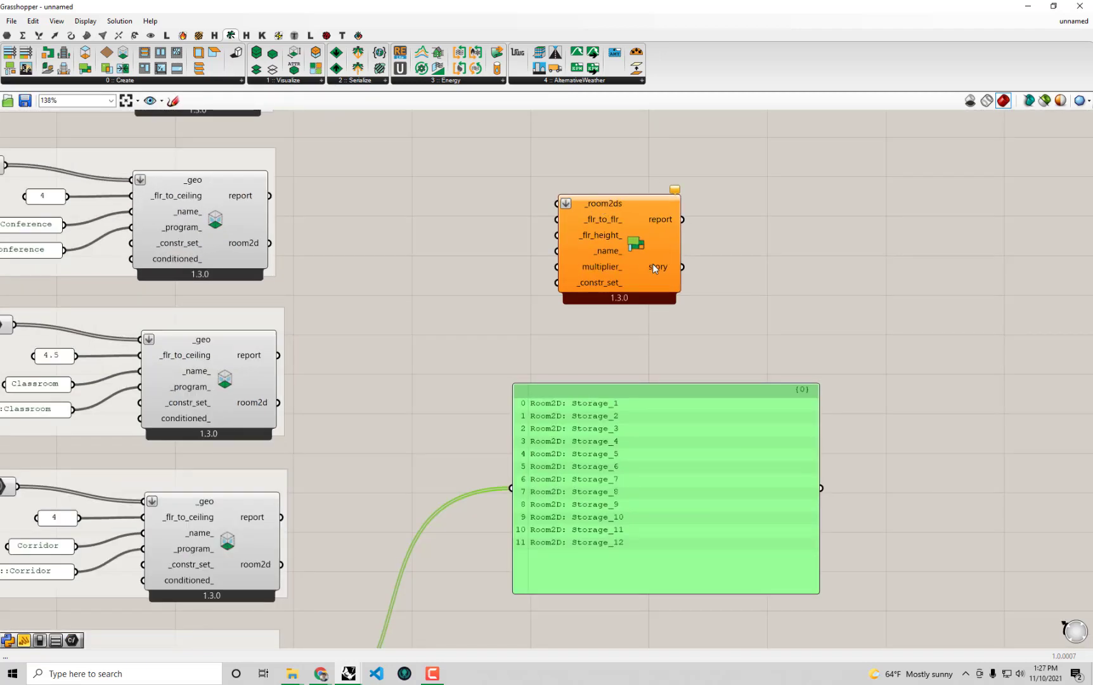
pyautogui.click(614, 217)
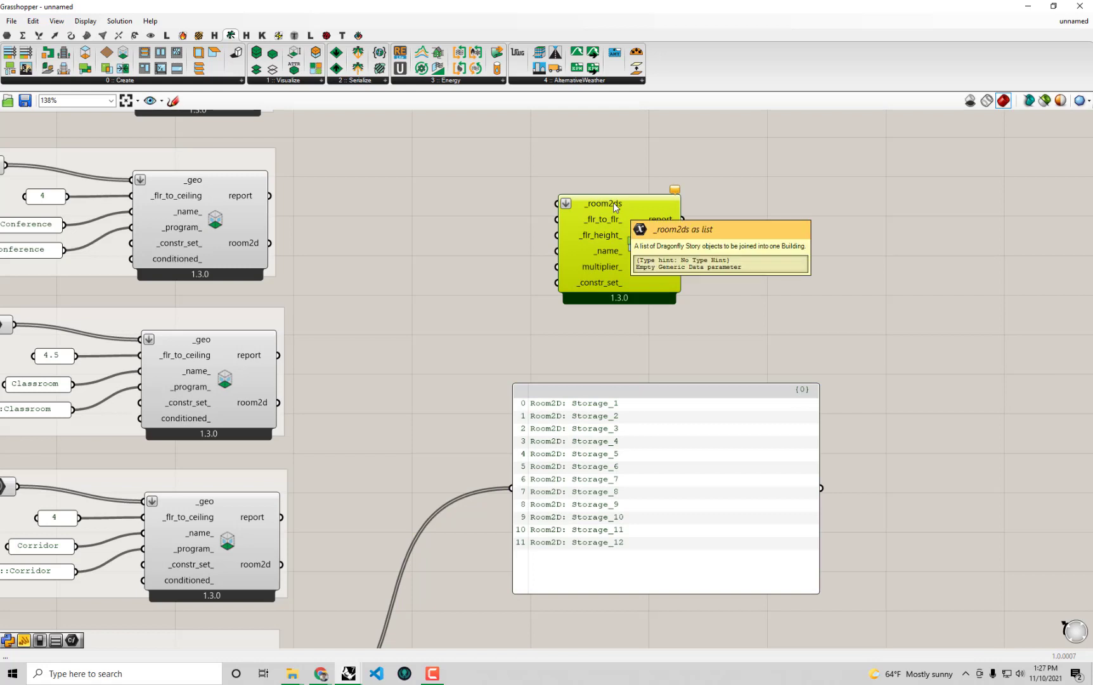
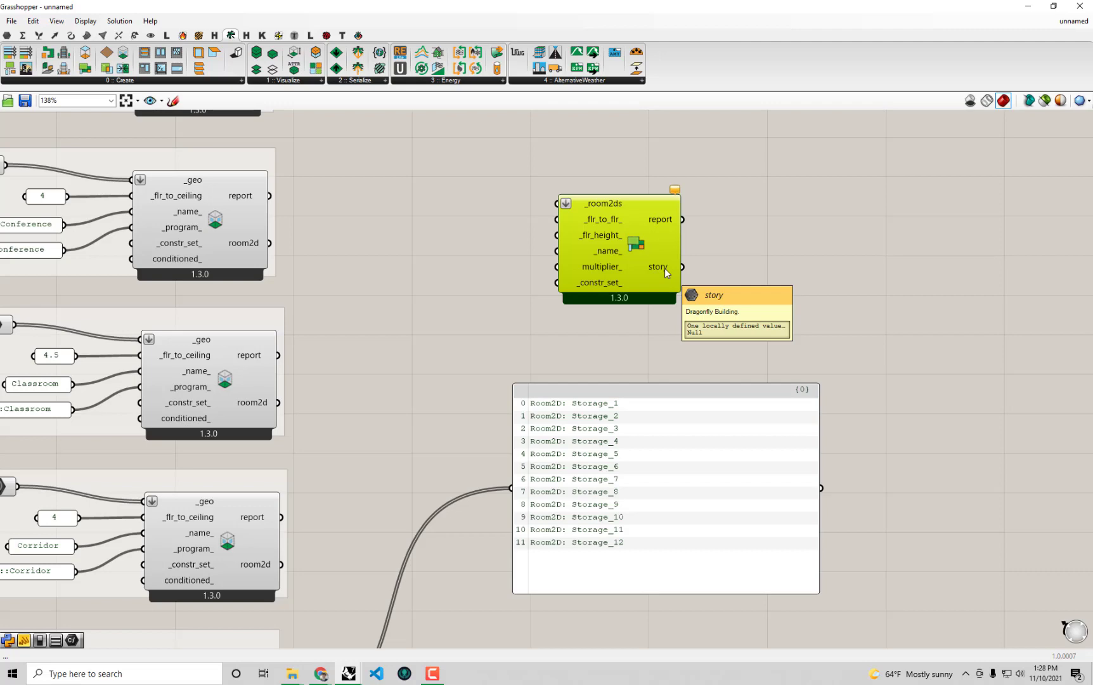
# Show Rhino beside the Grasshopper canvas and examine the room surfaces on each floor level of the buildings.
pyautogui.click(741, 262)
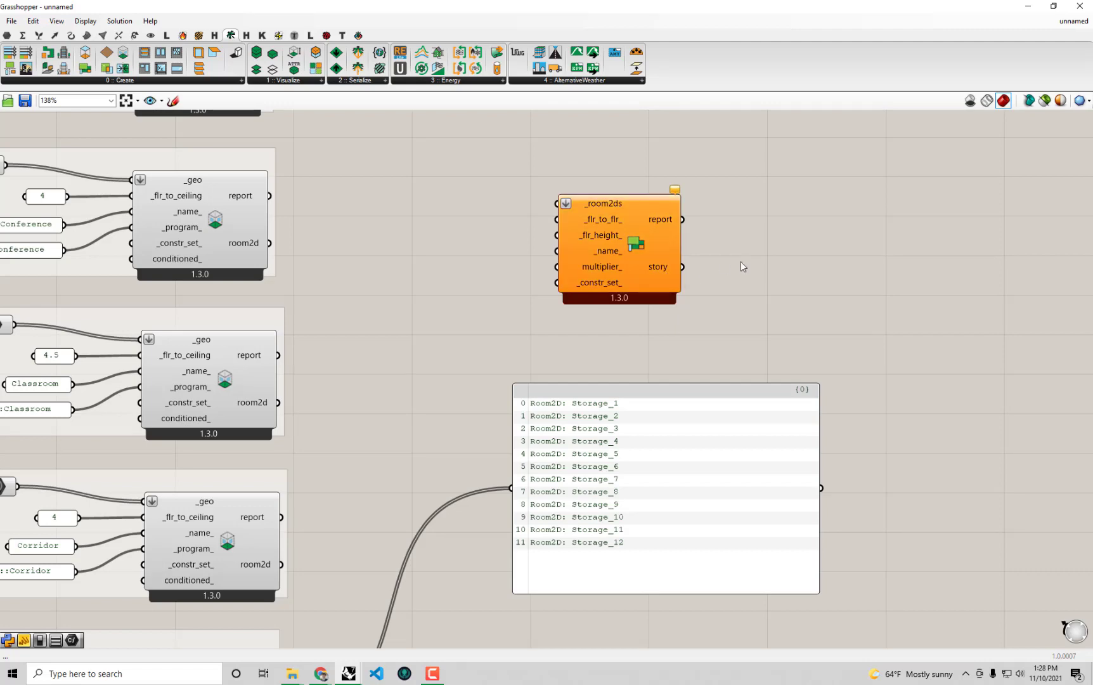
pyautogui.scroll(-2, 684, 253)
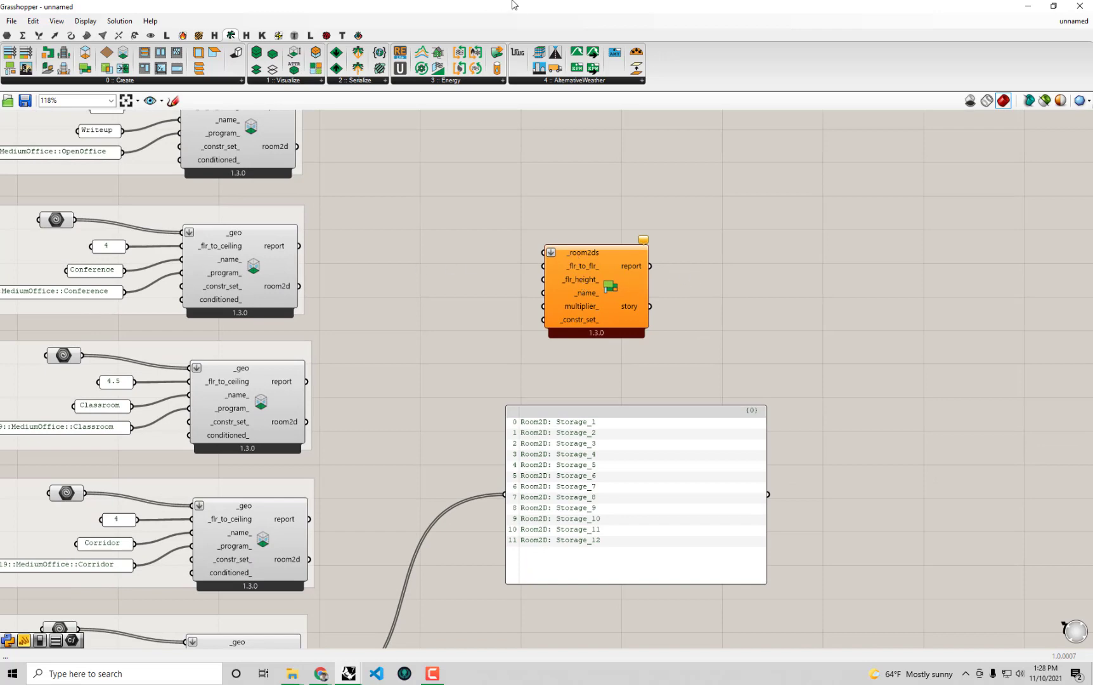
pyautogui.moveTo(514, 5); pyautogui.dragTo(1092, 232)
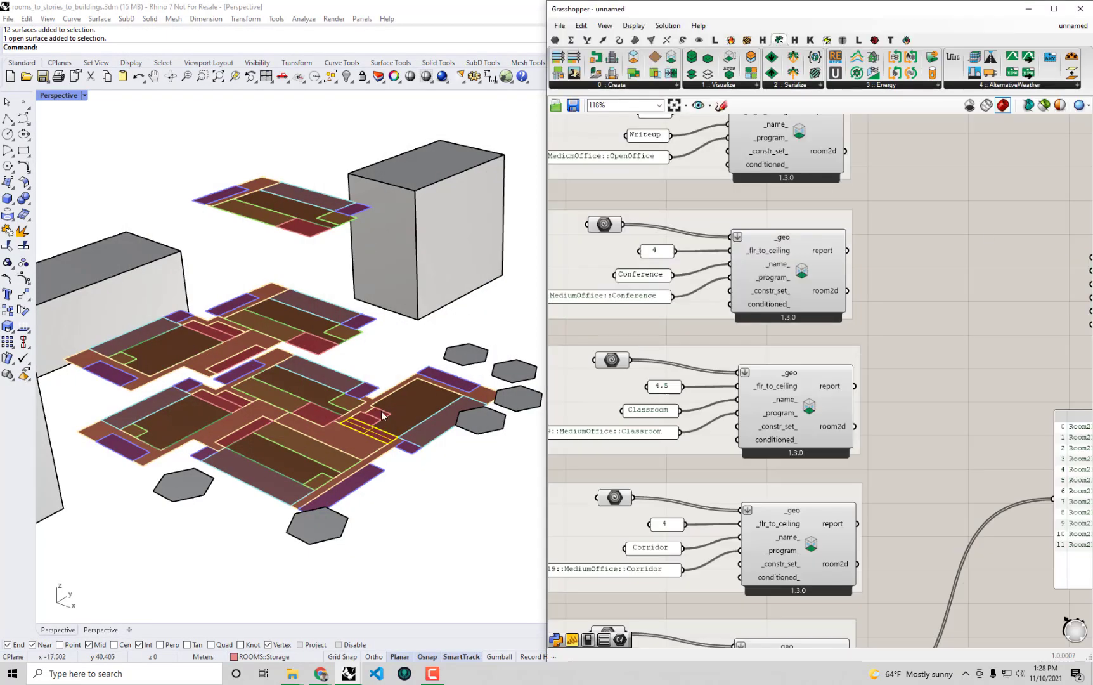
pyautogui.moveTo(379, 419)
pyautogui.mouseDown(button='right')
pyautogui.moveTo(380, 370)
pyautogui.moveTo(383, 416)
pyautogui.mouseUp(button='right')
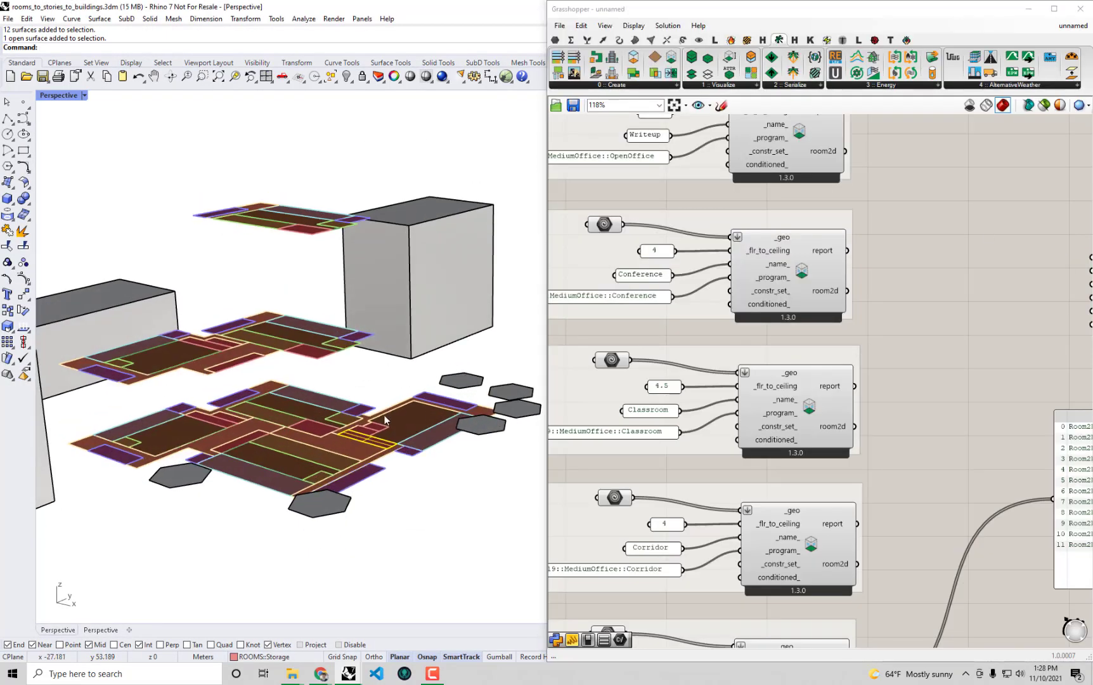
pyautogui.click(398, 384)
pyautogui.click(331, 468)
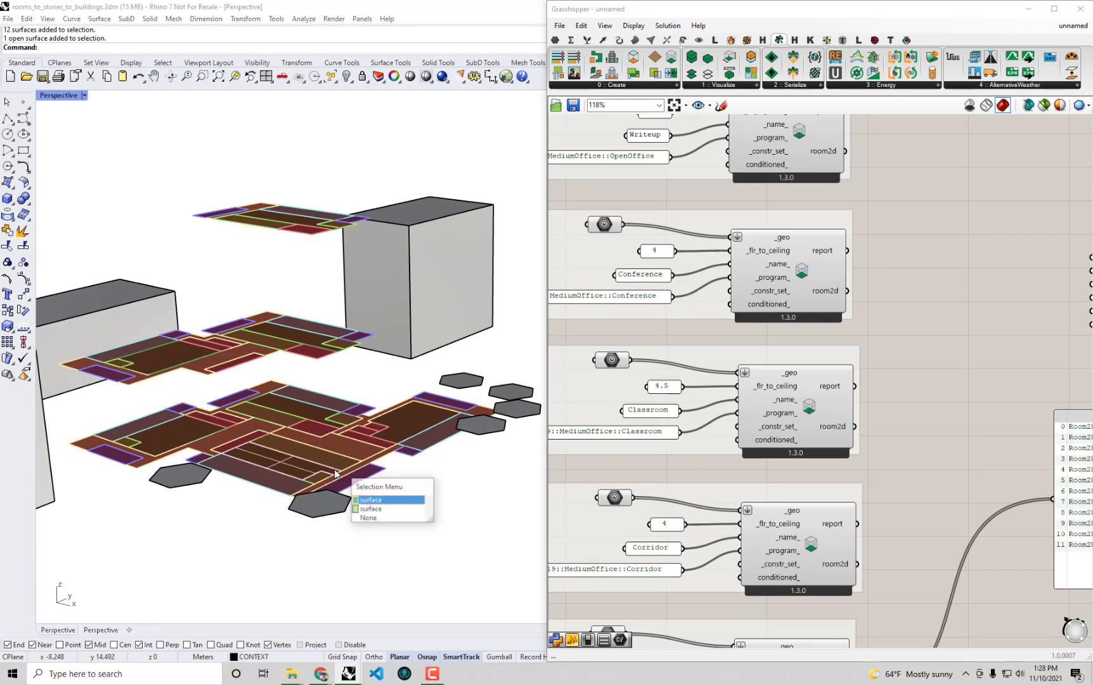
pyautogui.click(350, 399)
pyautogui.moveTo(403, 399); pyautogui.dragTo(374, 388, button='right')
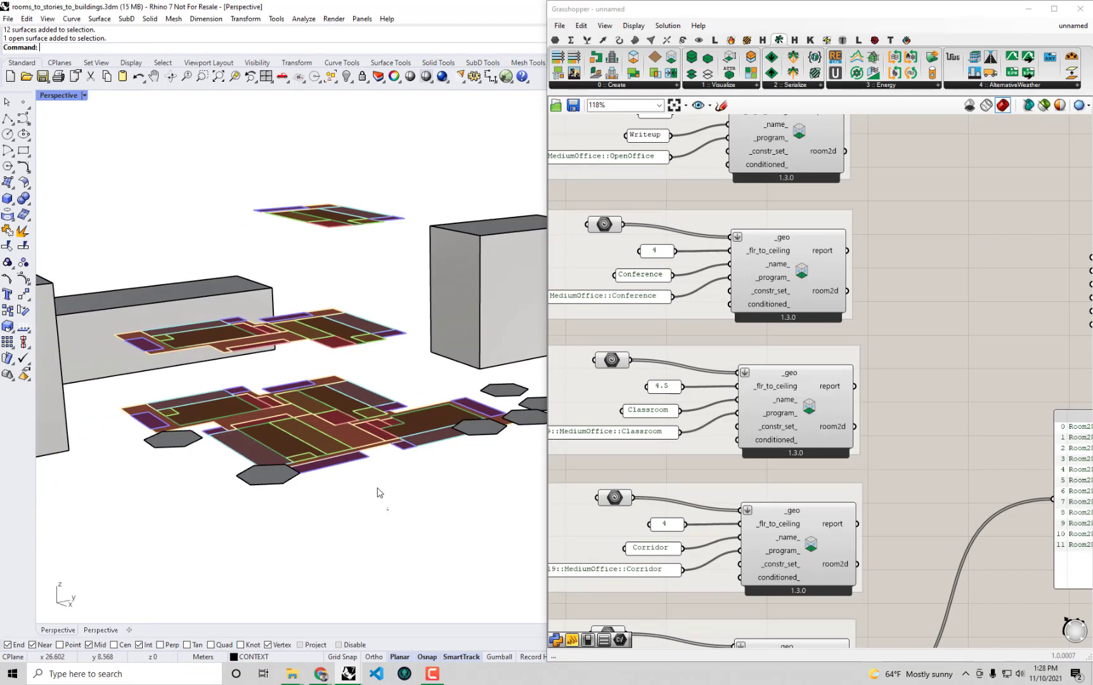
pyautogui.moveTo(384, 508); pyautogui.dragTo(338, 428)
pyautogui.moveTo(402, 361); pyautogui.dragTo(353, 324)
pyautogui.click(381, 258)
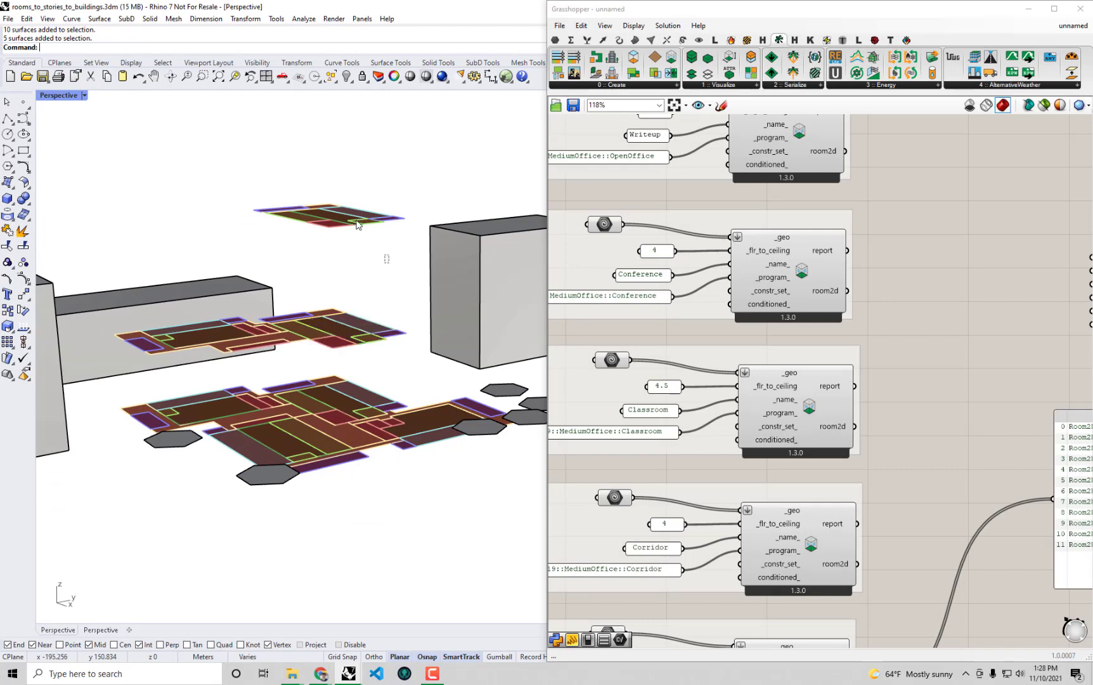
pyautogui.moveTo(383, 256); pyautogui.dragTo(310, 194)
pyautogui.moveTo(401, 331)
pyautogui.mouseDown(button='right')
pyautogui.moveTo(405, 275)
pyautogui.moveTo(401, 325)
pyautogui.mouseUp(button='right')
pyautogui.click(387, 287)
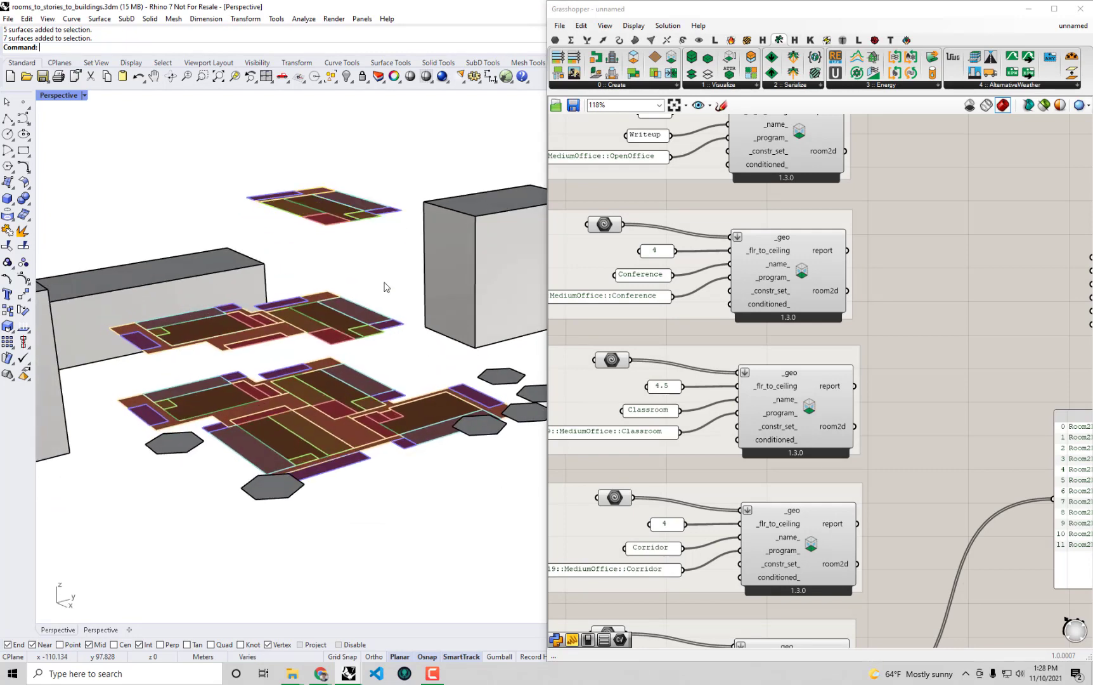
# Restore Grasshopper to full screen and move the story component farther from the Room2D components to make space between them.
pyautogui.scroll(-3, 887, 345)
pyautogui.moveTo(886, 345); pyautogui.dragTo(831, 351, button='right')
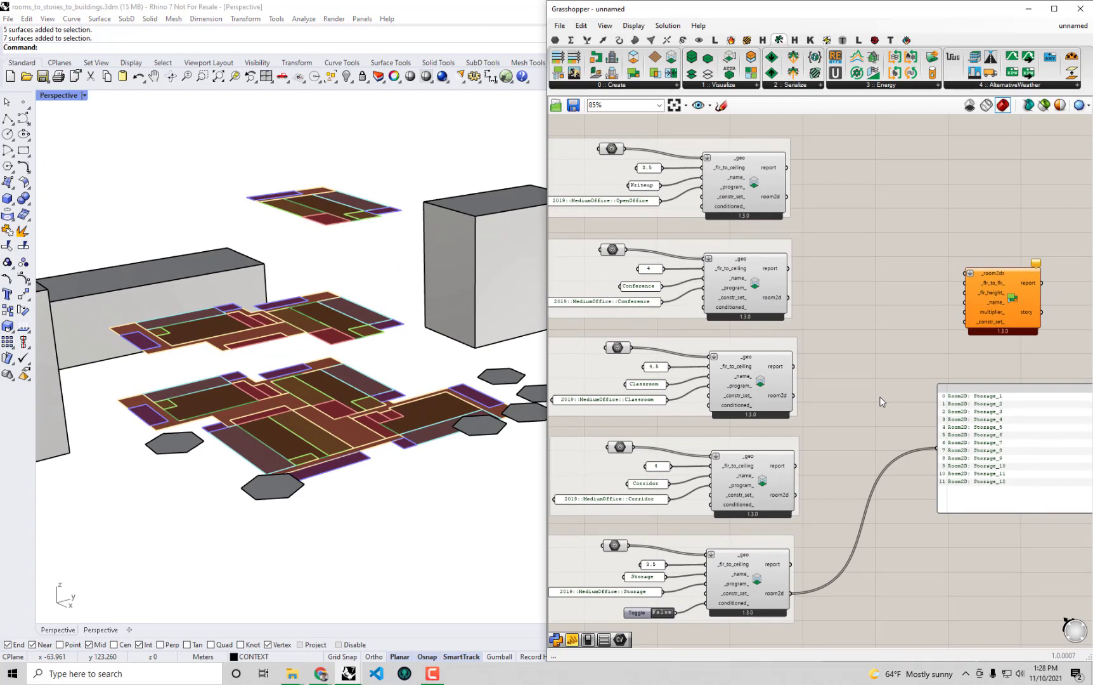
pyautogui.click(1015, 308)
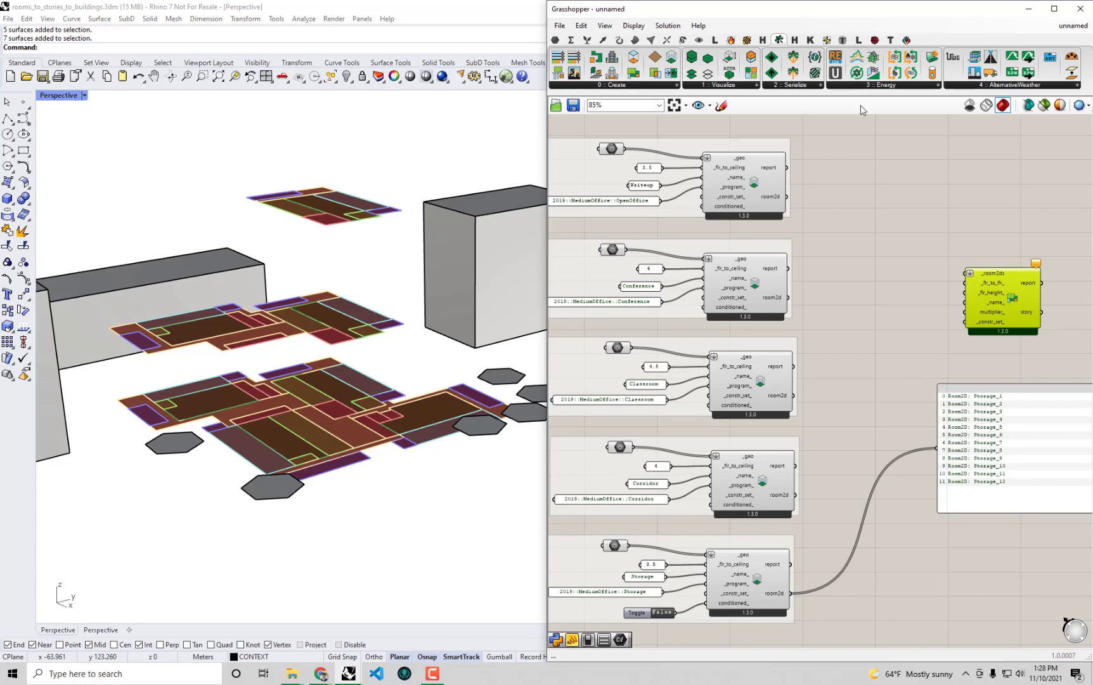
pyautogui.moveTo(843, 14); pyautogui.dragTo(816, 4)
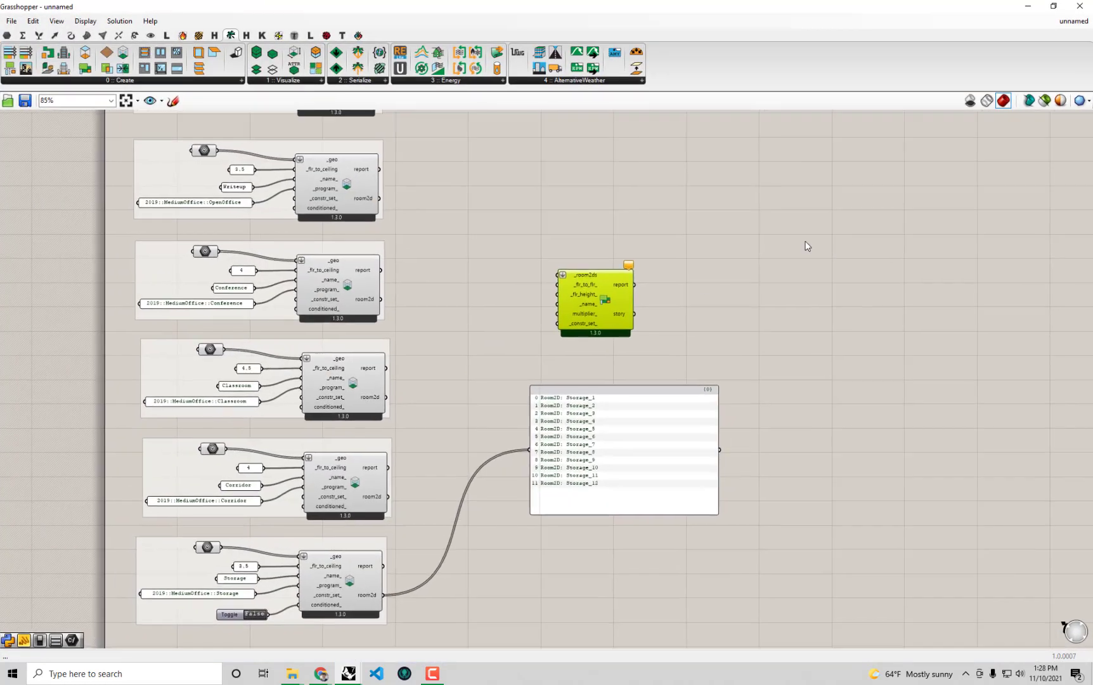
pyautogui.moveTo(602, 298); pyautogui.dragTo(754, 296)
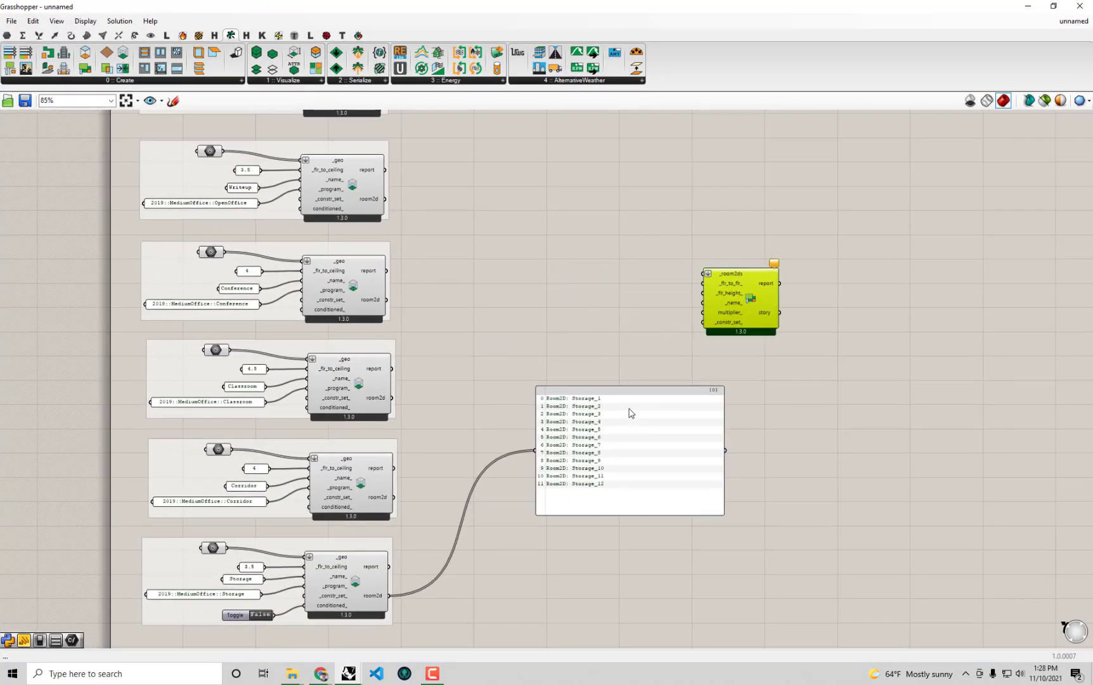
pyautogui.click(630, 367)
# Place a DF Room2Ds by Attribute component between the Room2D components and the story component.
pyautogui.scroll(1, 524, 281)
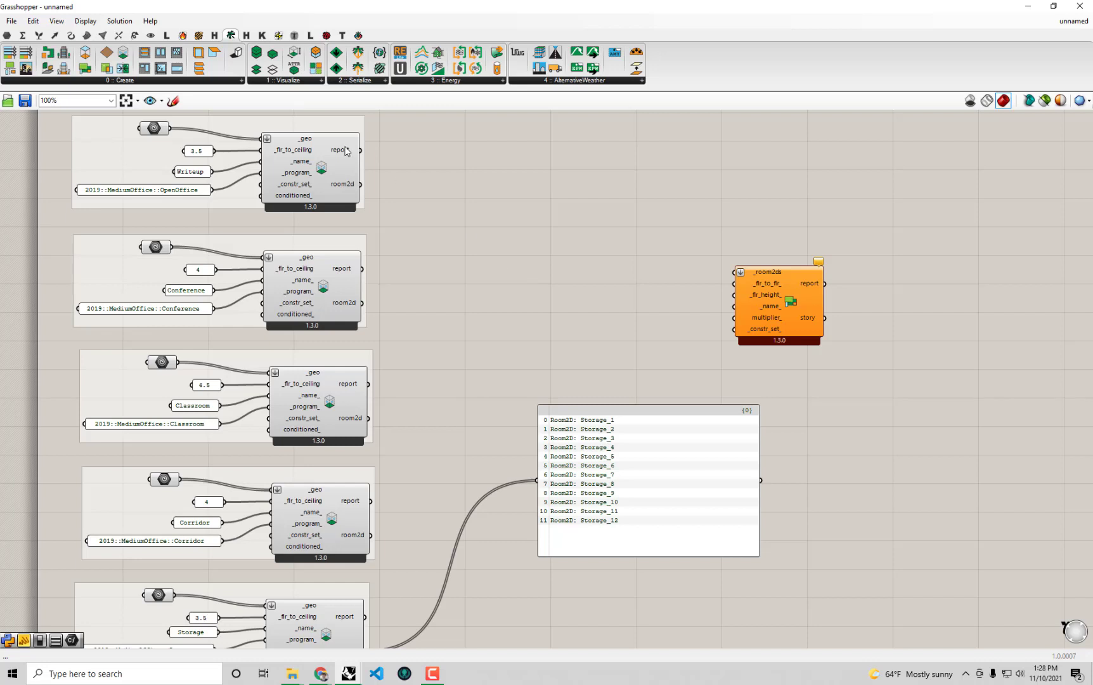
pyautogui.click(303, 82)
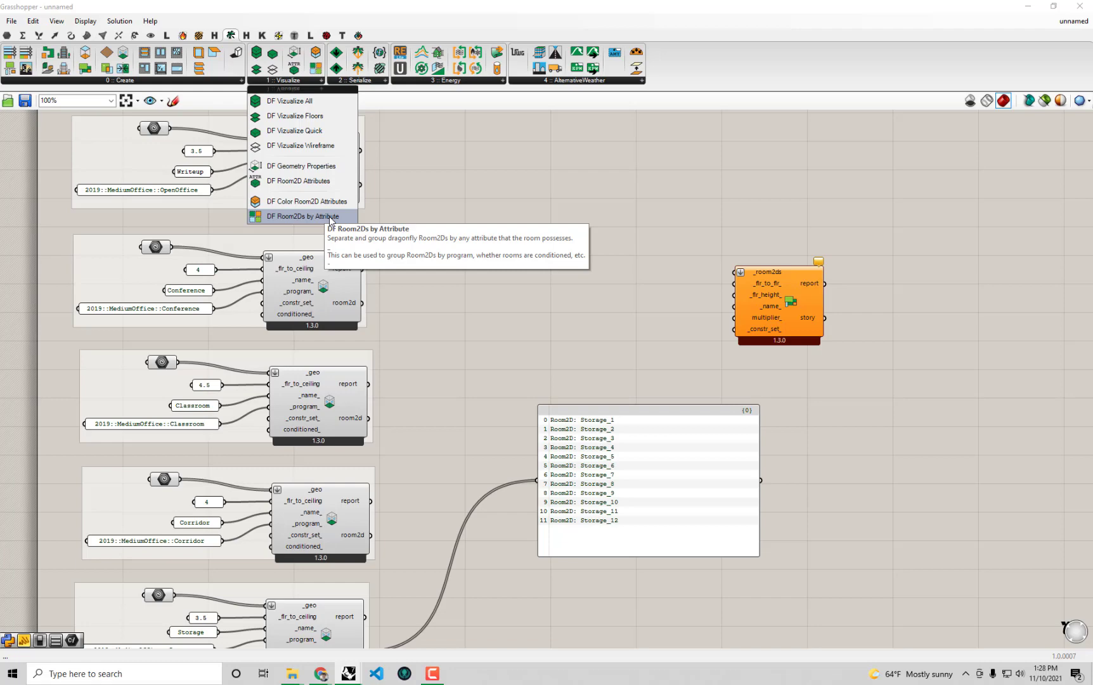
pyautogui.moveTo(331, 218); pyautogui.dragTo(546, 215)
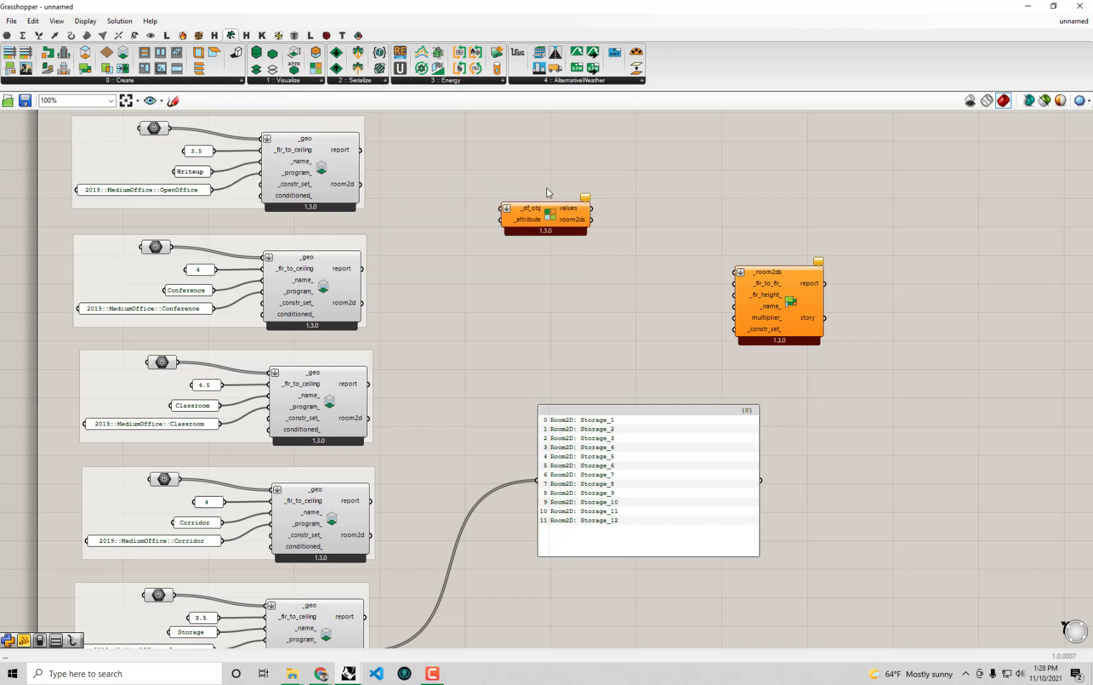
pyautogui.scroll(2, 546, 190)
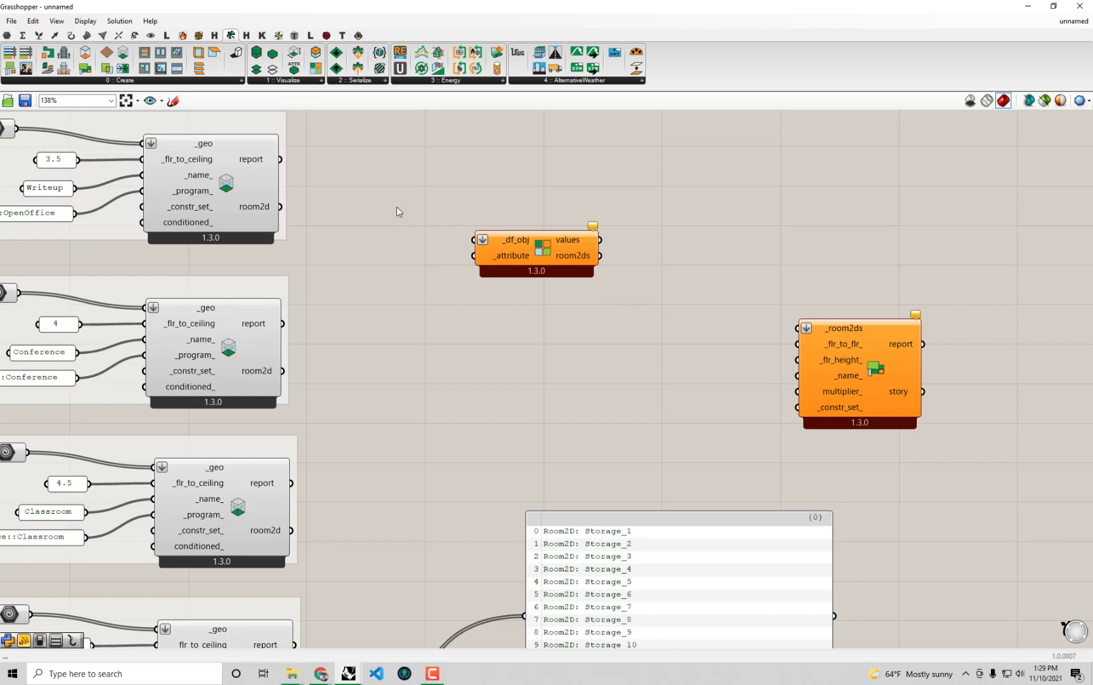
# Examine which floor levels the Office geometry covers in Rhino and check the Office component's room2d output.
pyautogui.moveTo(398, 211); pyautogui.dragTo(503, 240, button='right')
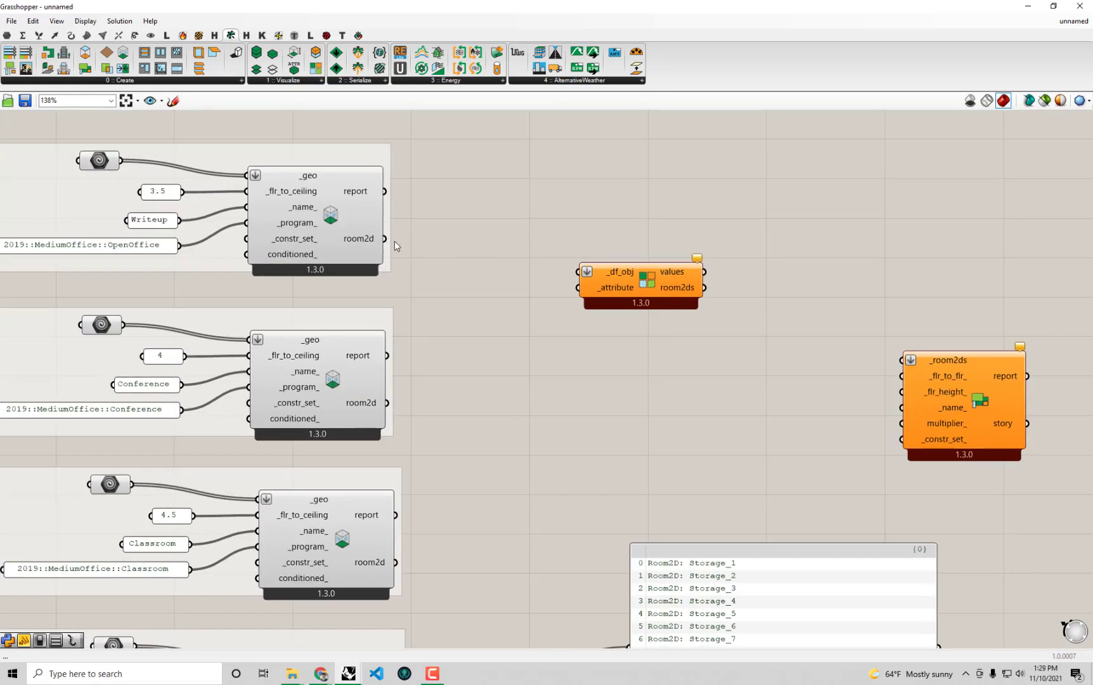
pyautogui.moveTo(372, 241)
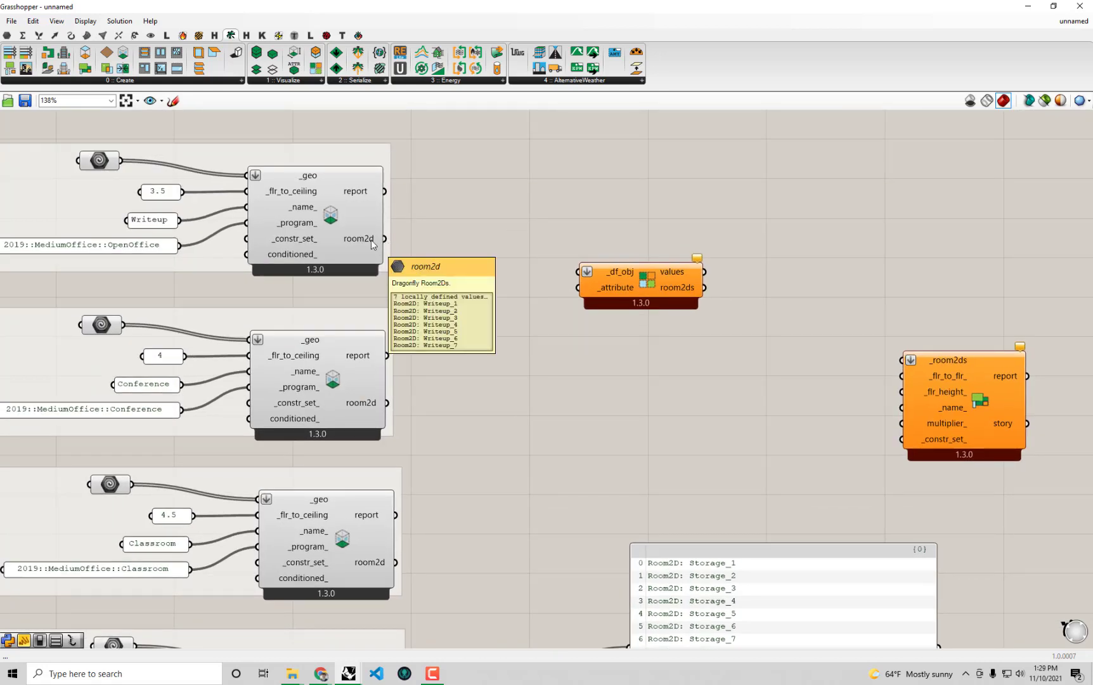
pyautogui.doubleClick(512, 12)
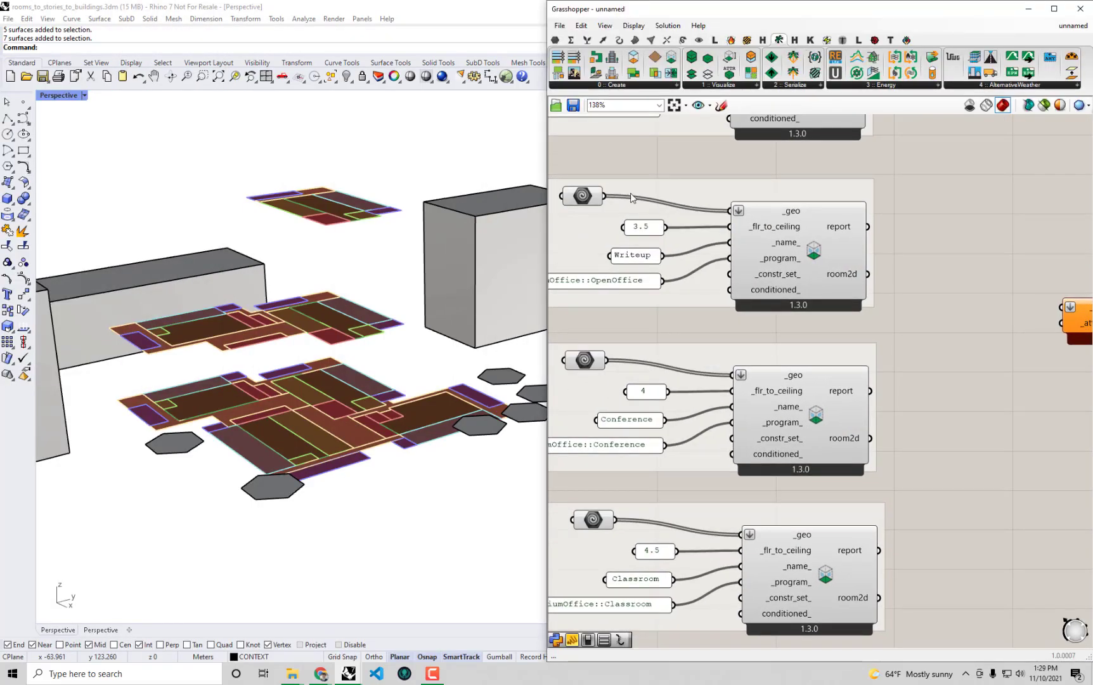
pyautogui.scroll(-2, 722, 190)
pyautogui.moveTo(723, 203); pyautogui.dragTo(753, 317, button='right')
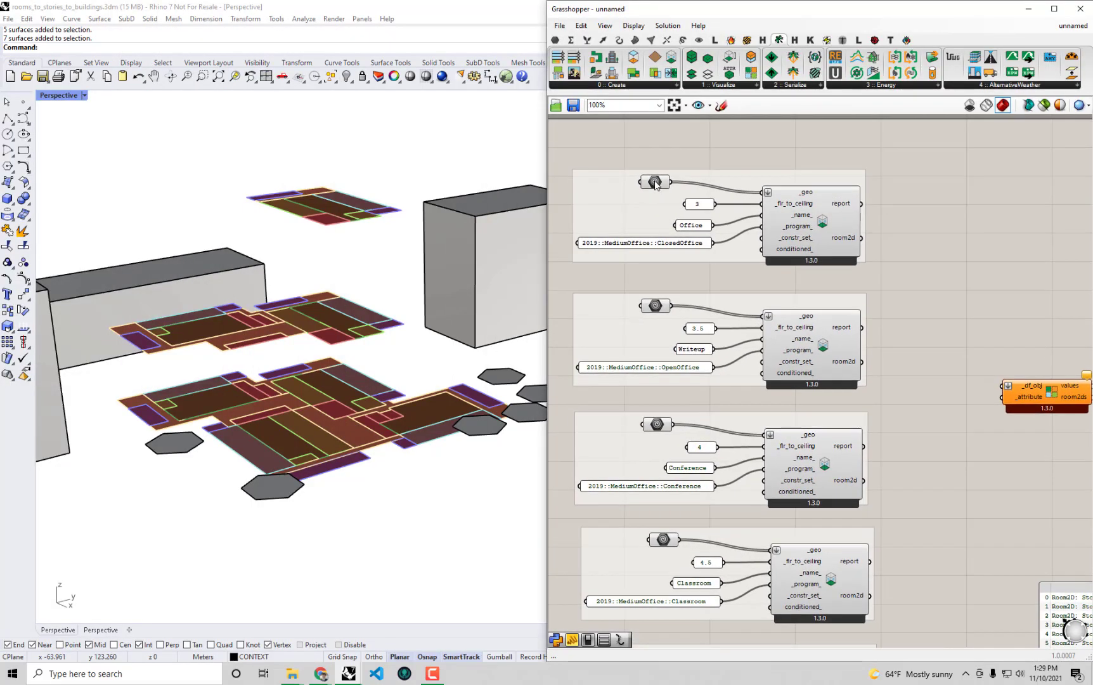
pyautogui.click(655, 180)
pyautogui.moveTo(349, 408); pyautogui.dragTo(371, 383, button='right')
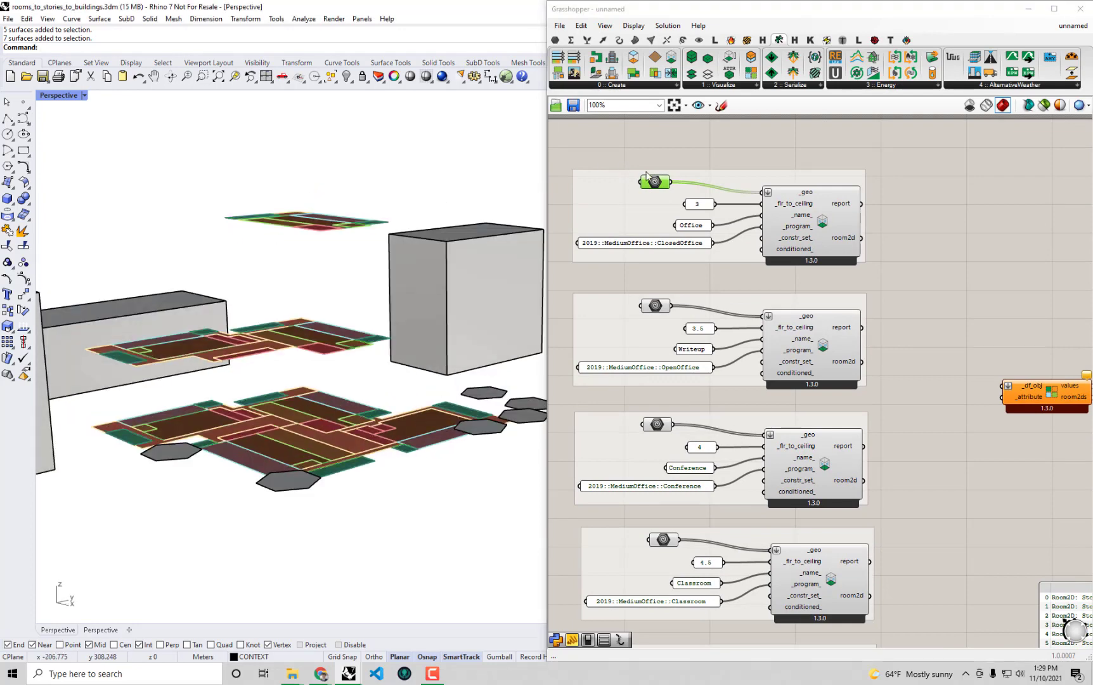
pyautogui.click(671, 144)
pyautogui.click(652, 184)
pyautogui.click(664, 151)
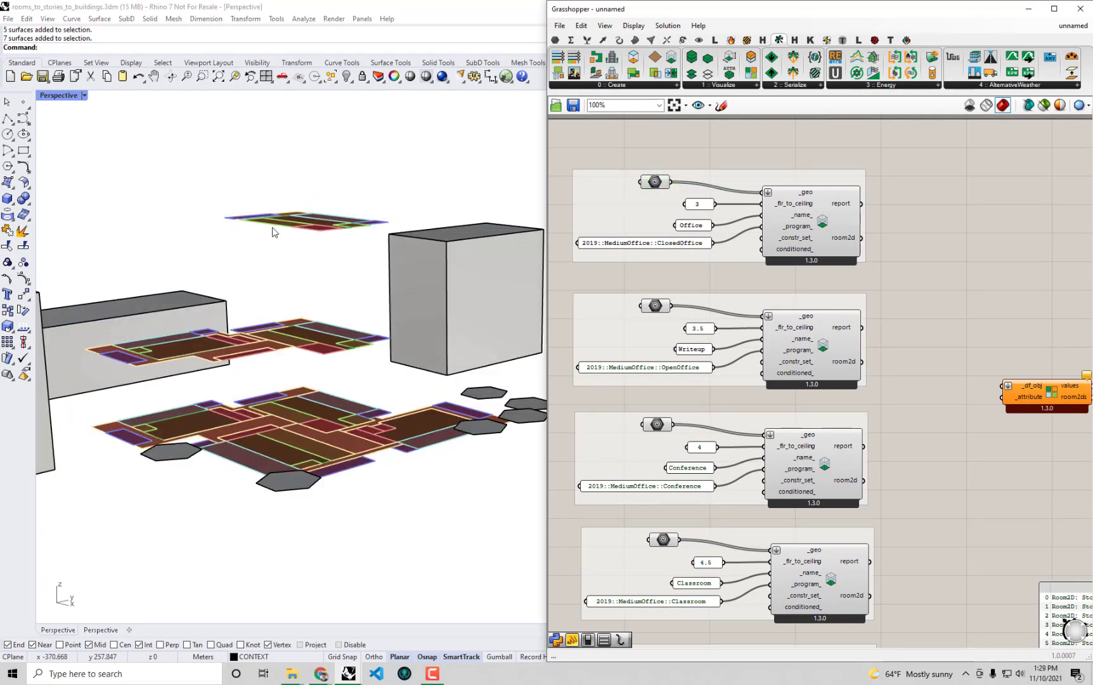
pyautogui.moveTo(273, 228); pyautogui.dragTo(273, 255, button='right')
pyautogui.moveTo(1053, 203); pyautogui.dragTo(980, 197, button='right')
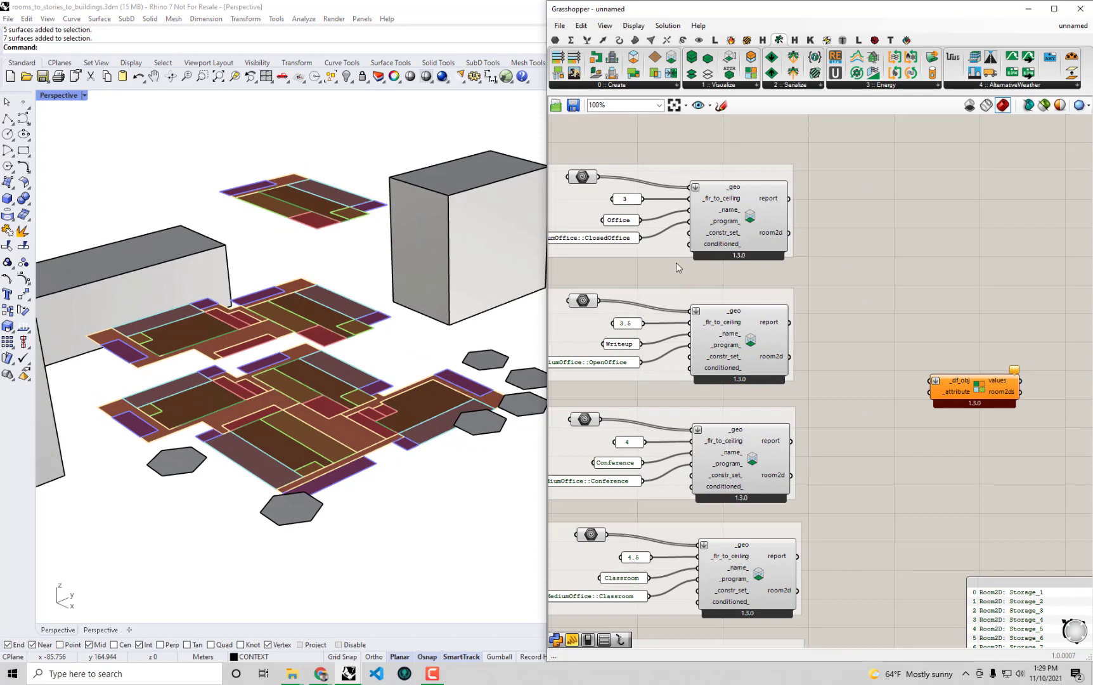
pyautogui.moveTo(636, 240); pyautogui.dragTo(704, 249, button='right')
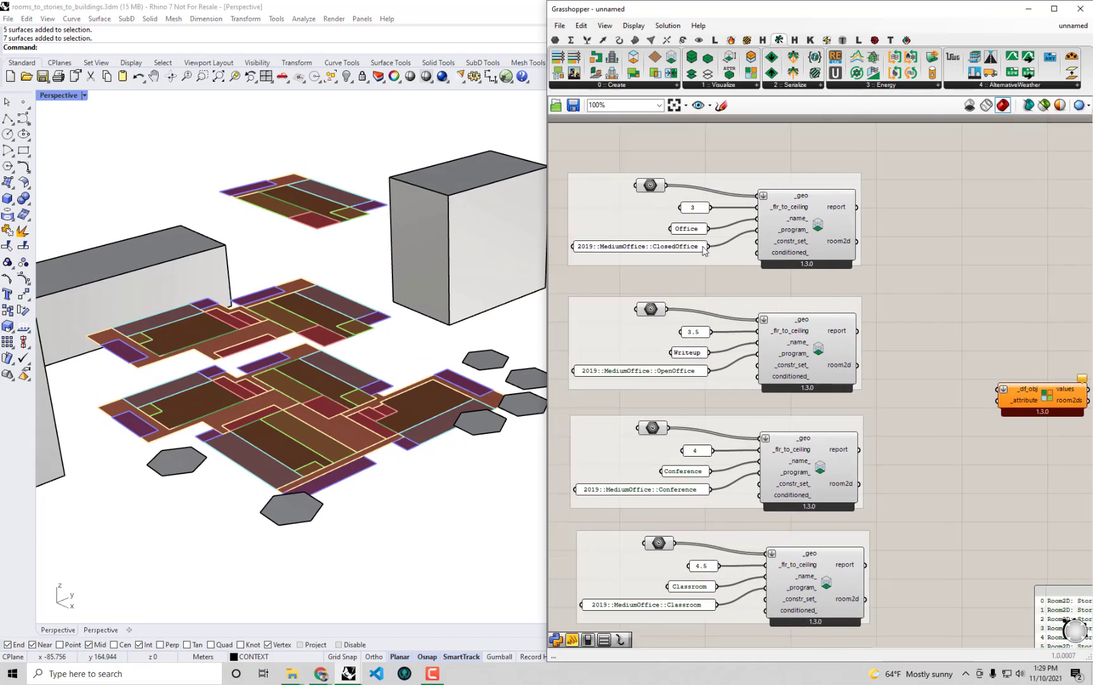
pyautogui.scroll(2, 704, 249)
pyautogui.click(651, 187)
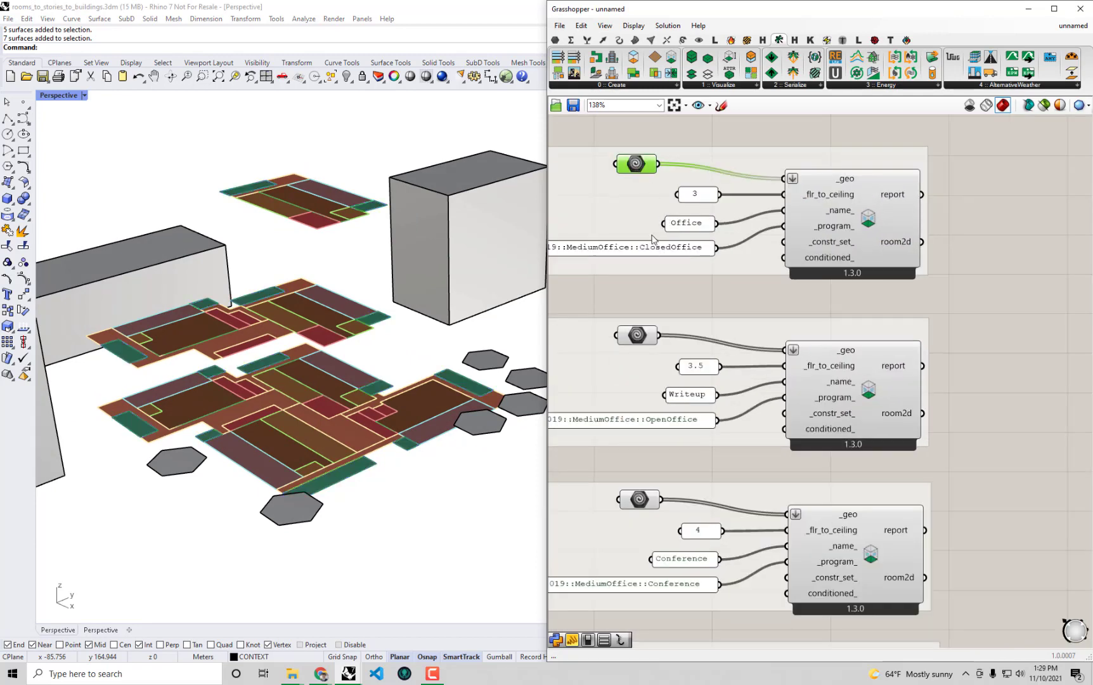
pyautogui.moveTo(893, 252)
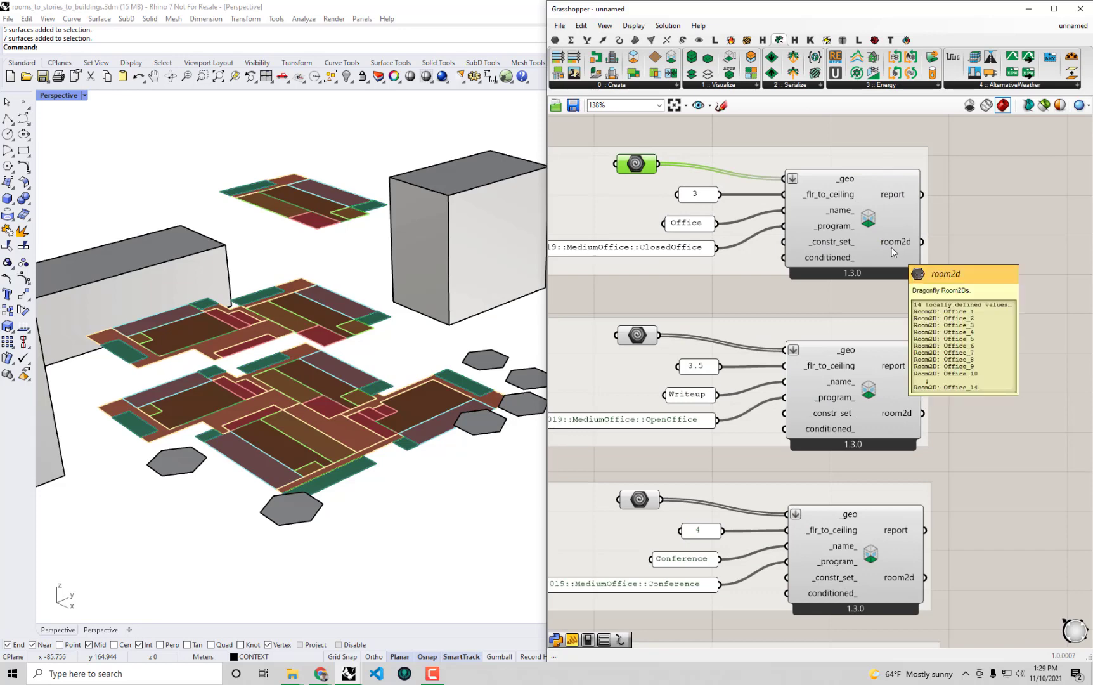
# With Grasshopper at full screen, reposition the Room2Ds by Attribute component and connect the Office room2d output to its _df_obj input.
pyautogui.moveTo(840, 11); pyautogui.dragTo(816, 0)
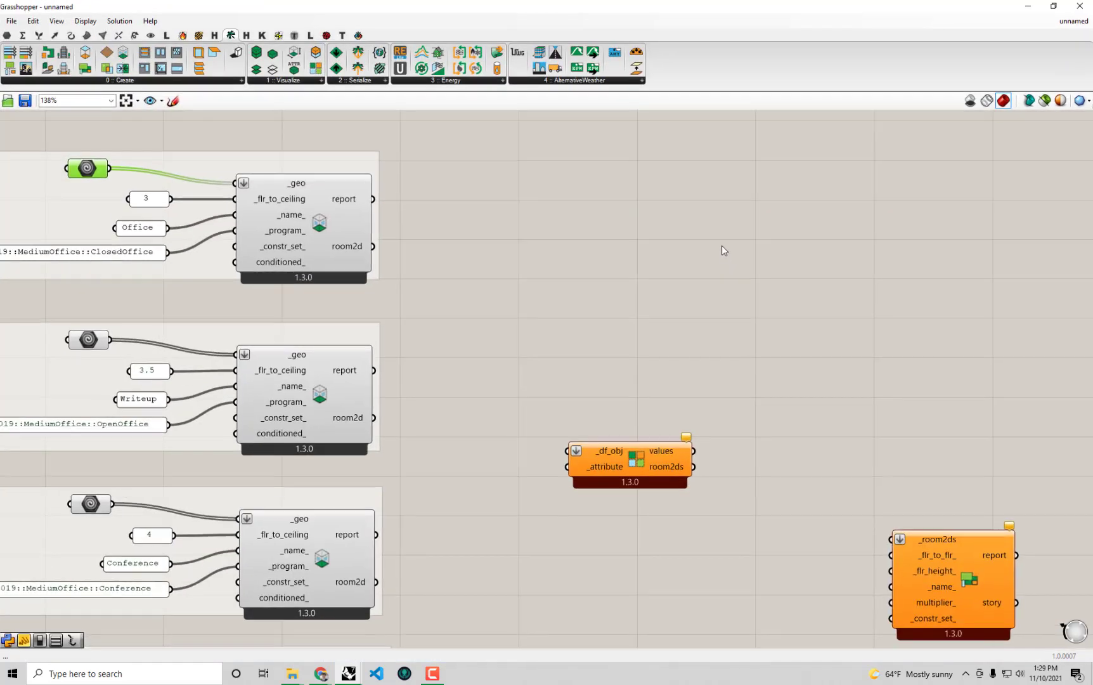
pyautogui.moveTo(639, 475); pyautogui.dragTo(648, 399)
pyautogui.moveTo(530, 277); pyautogui.dragTo(618, 362, button='right')
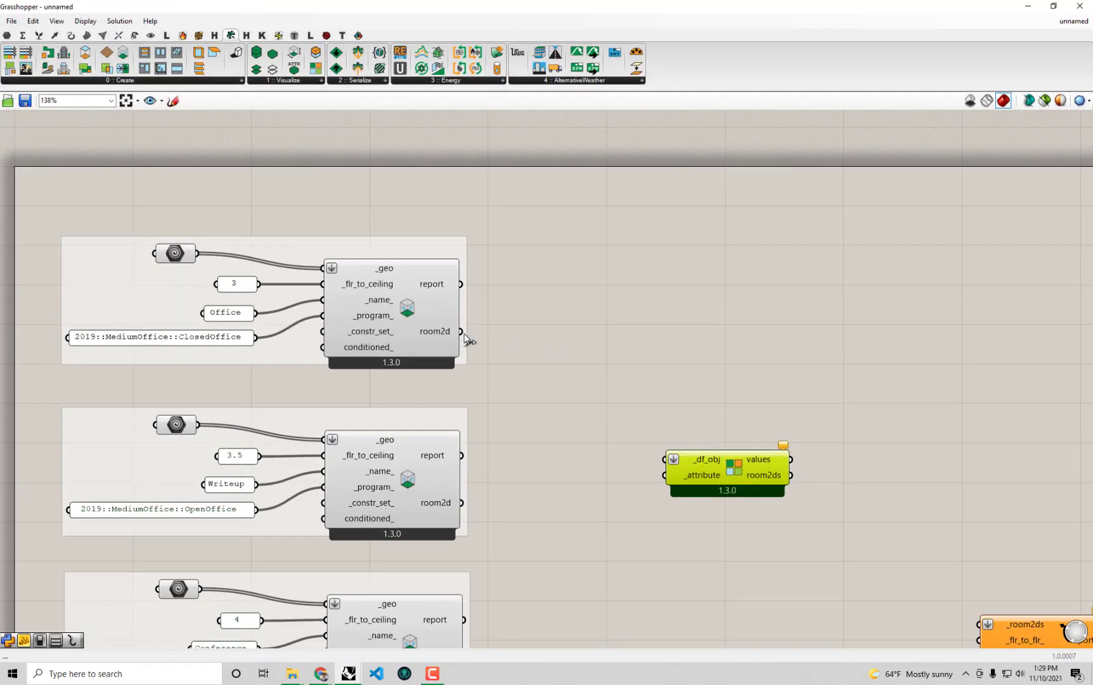
pyautogui.moveTo(464, 334); pyautogui.dragTo(754, 427)
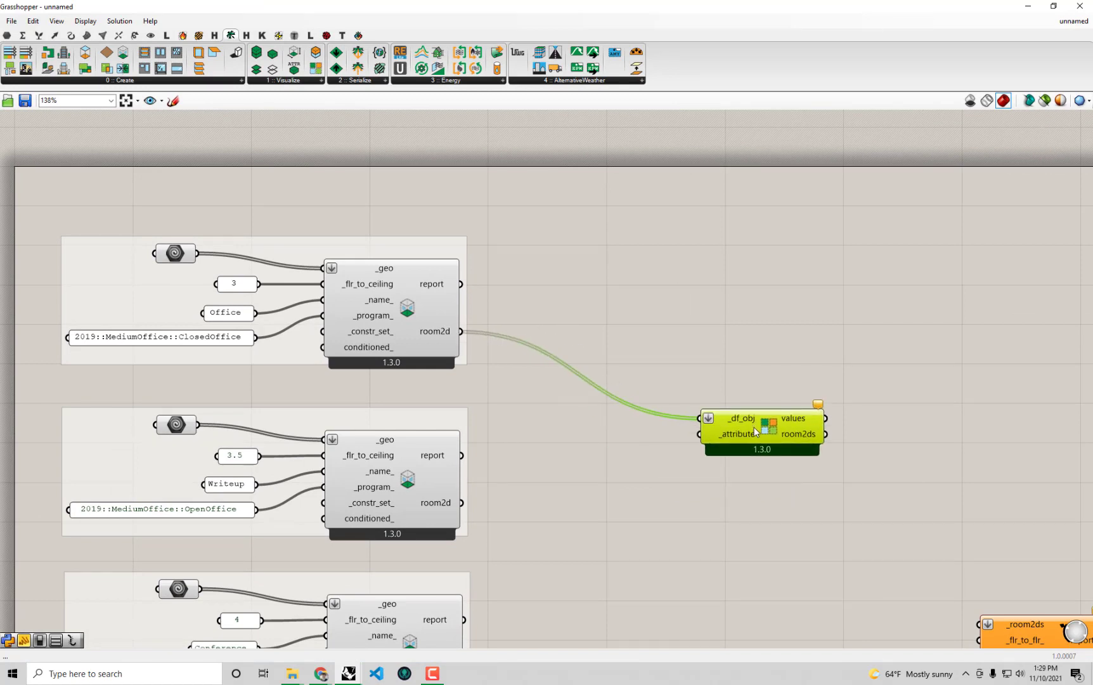
pyautogui.moveTo(754, 427); pyautogui.dragTo(742, 369, button='right')
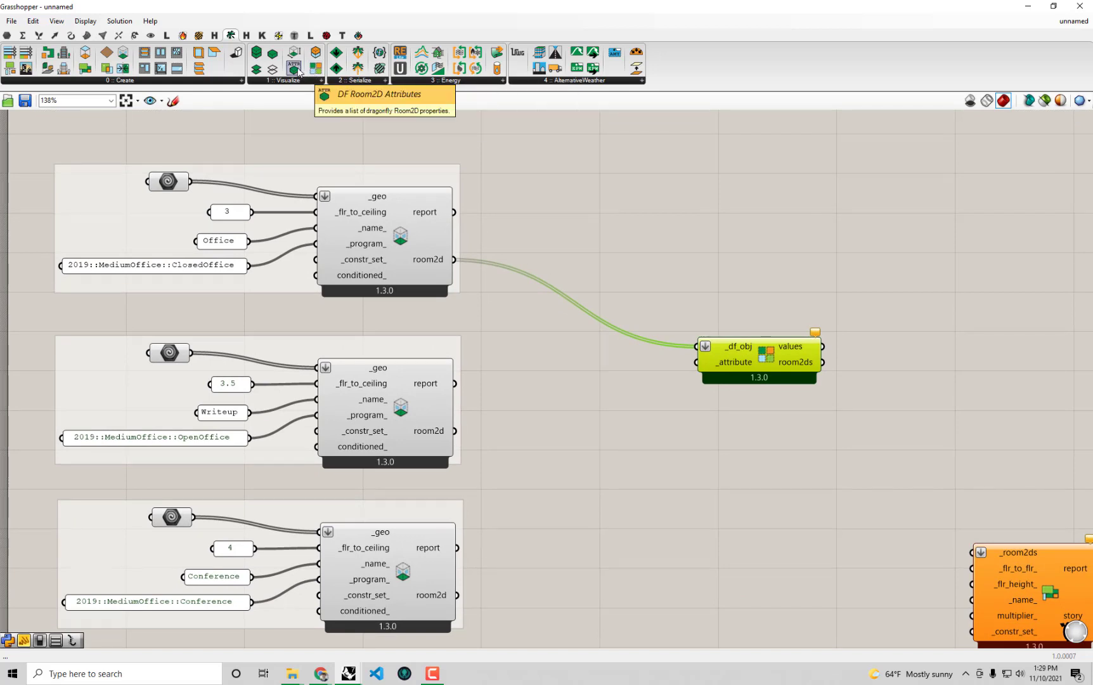
# Add a DF Room2D Attributes list below the Room2Ds by Attribute component and choose Floor Elevation.
pyautogui.moveTo(298, 71); pyautogui.dragTo(658, 441)
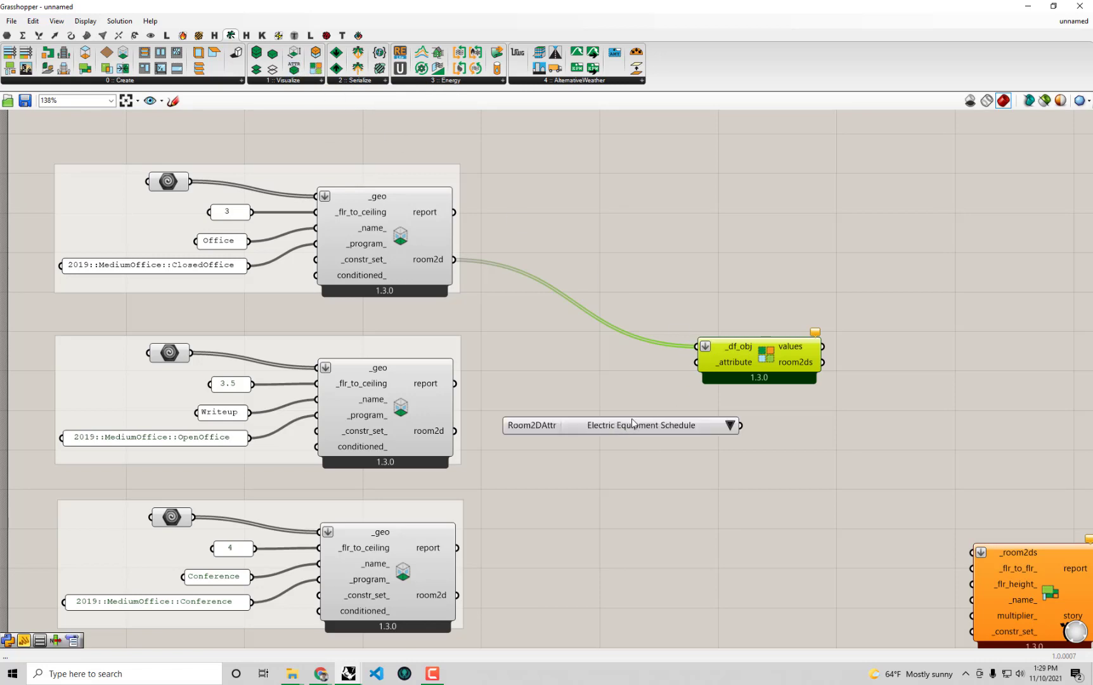
pyautogui.click(730, 425)
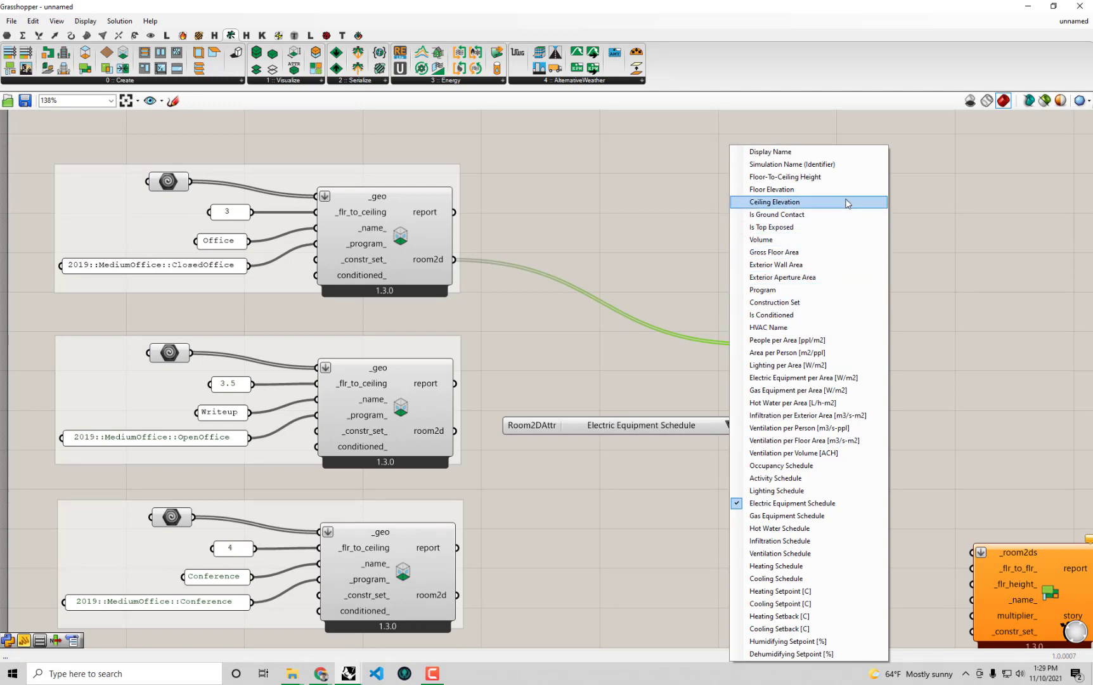
pyautogui.click(814, 191)
# Arrange the attribute list beside the Room2Ds by Attribute component and connect it to the _attribute input.
pyautogui.moveTo(664, 414); pyautogui.dragTo(661, 358)
pyautogui.moveTo(803, 362); pyautogui.dragTo(837, 352)
pyautogui.scroll(1, 742, 352)
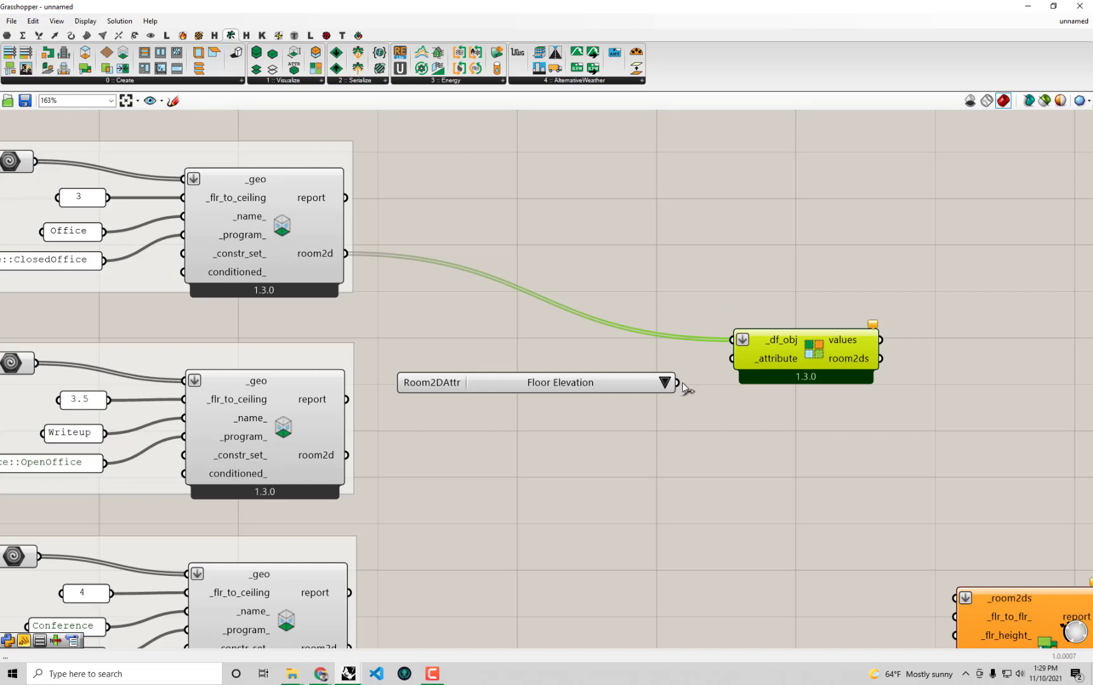
pyautogui.moveTo(678, 383); pyautogui.dragTo(733, 358)
# Add a panel above the Room2Ds by Attribute component, feed it the Office room2d output, and enlarge it to show the full list.
pyautogui.click(668, 241)
pyautogui.doubleClick(668, 241)
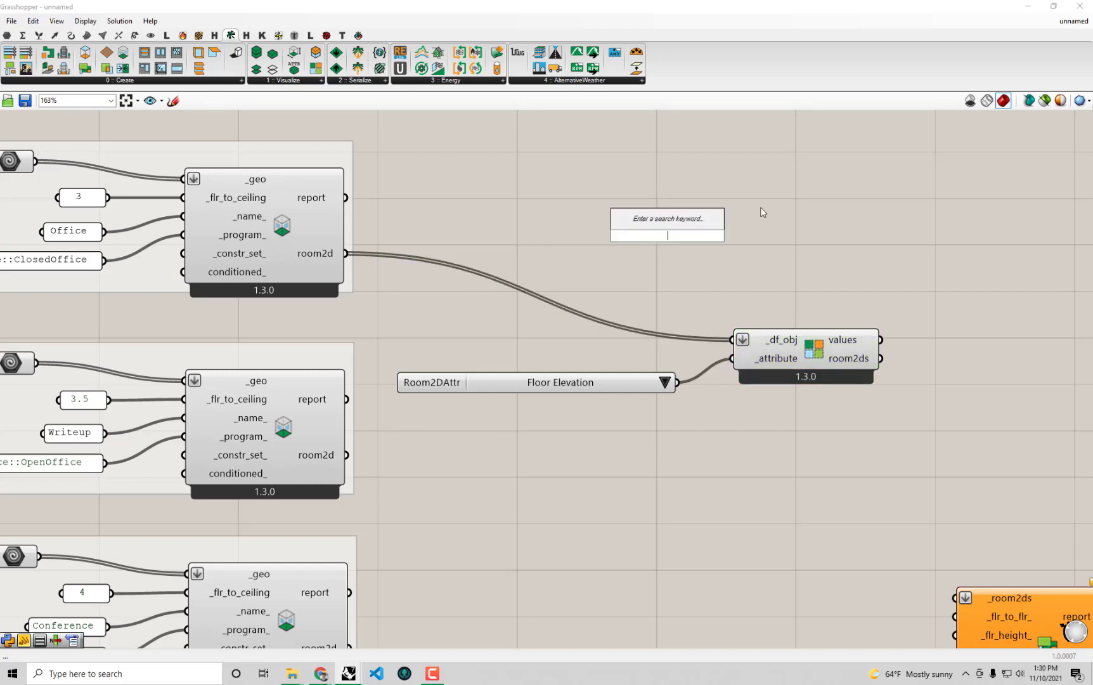
pyautogui.write('p')
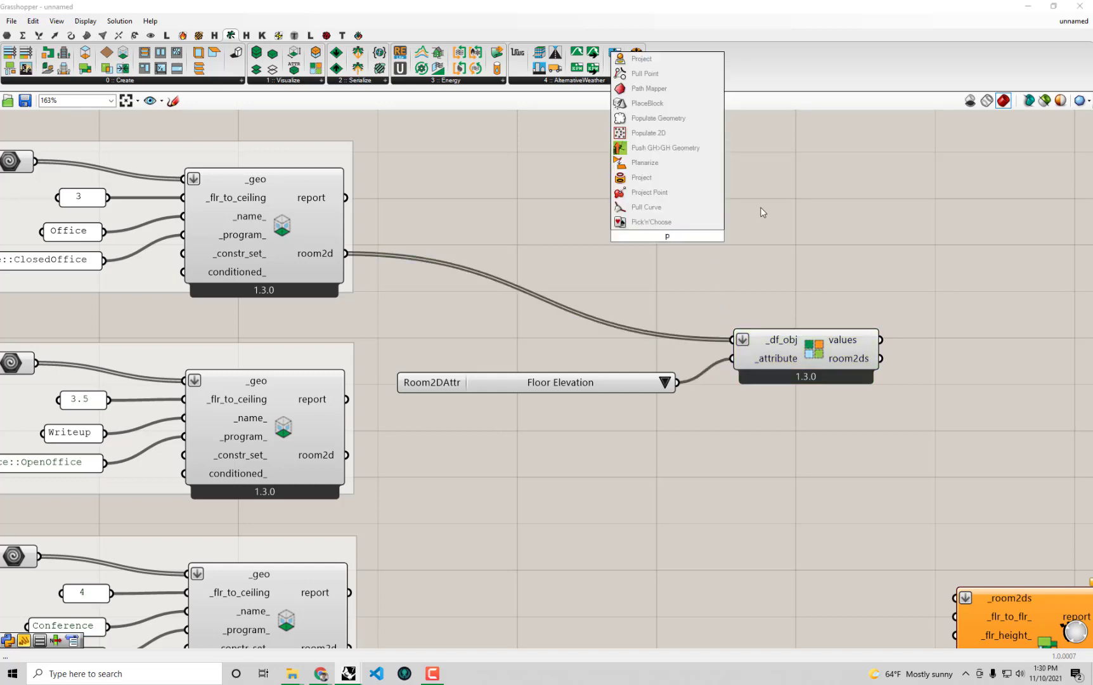
pyautogui.write('an')
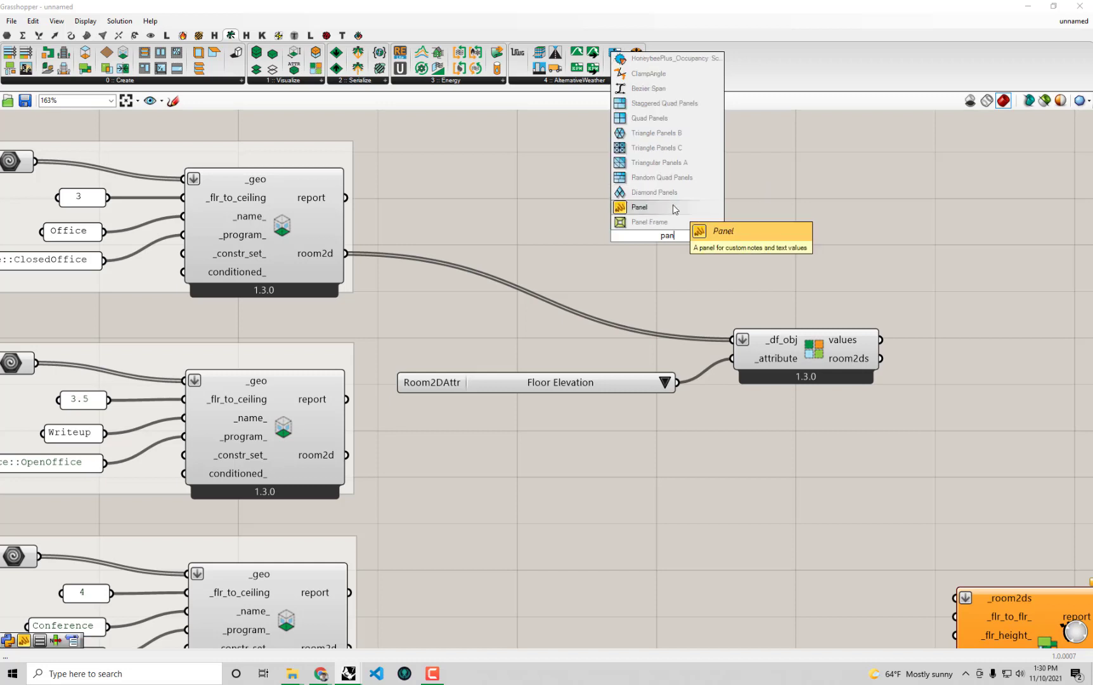
pyautogui.click(639, 207)
pyautogui.moveTo(290, 284); pyautogui.dragTo(538, 233)
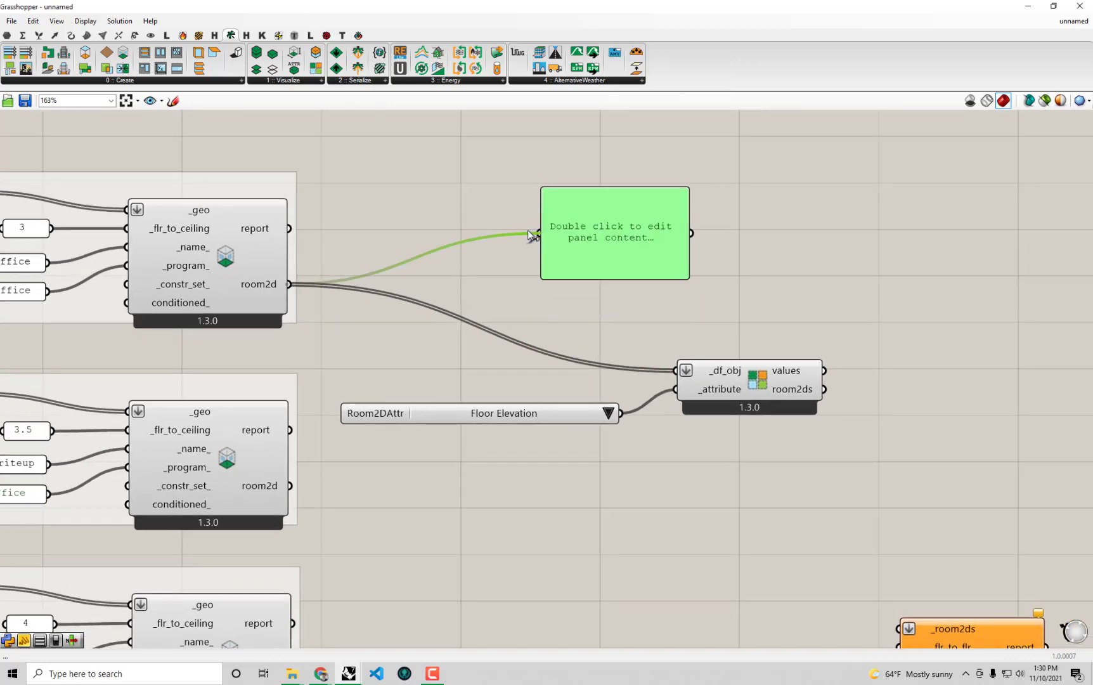
pyautogui.moveTo(605, 228); pyautogui.dragTo(596, 165)
pyautogui.moveTo(678, 220); pyautogui.dragTo(747, 368)
pyautogui.moveTo(694, 289); pyautogui.dragTo(787, 350)
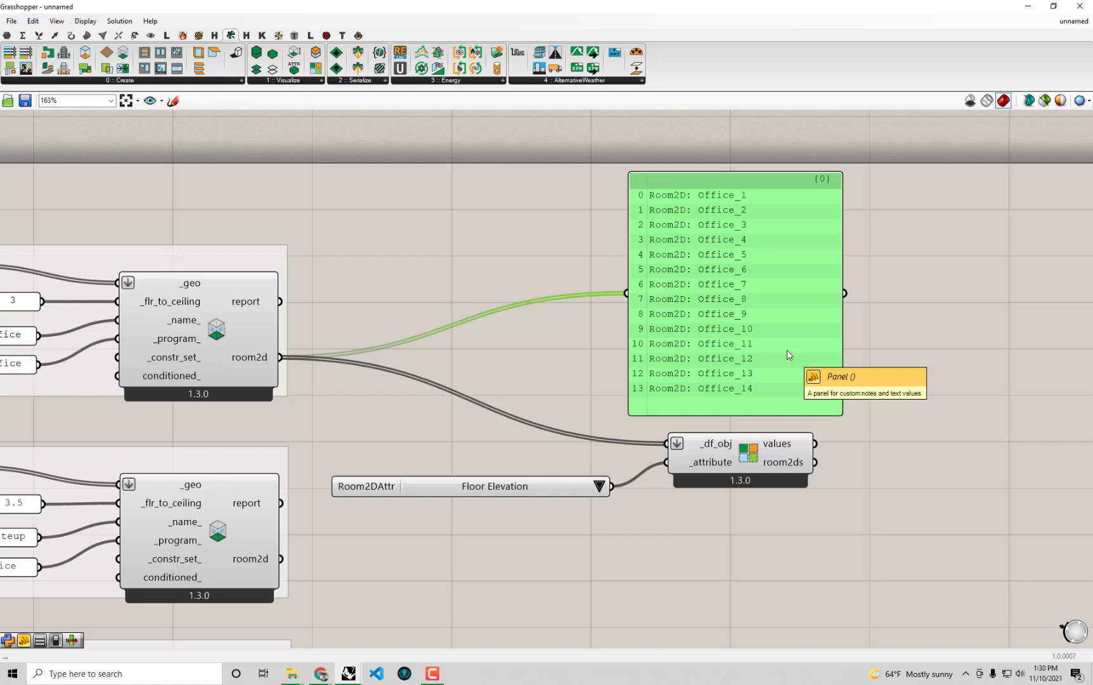
# Place the panel beside the Room2Ds by Attribute component, connect the room2ds output to it instead, and enlarge it.
pyautogui.moveTo(786, 350); pyautogui.dragTo(1031, 393)
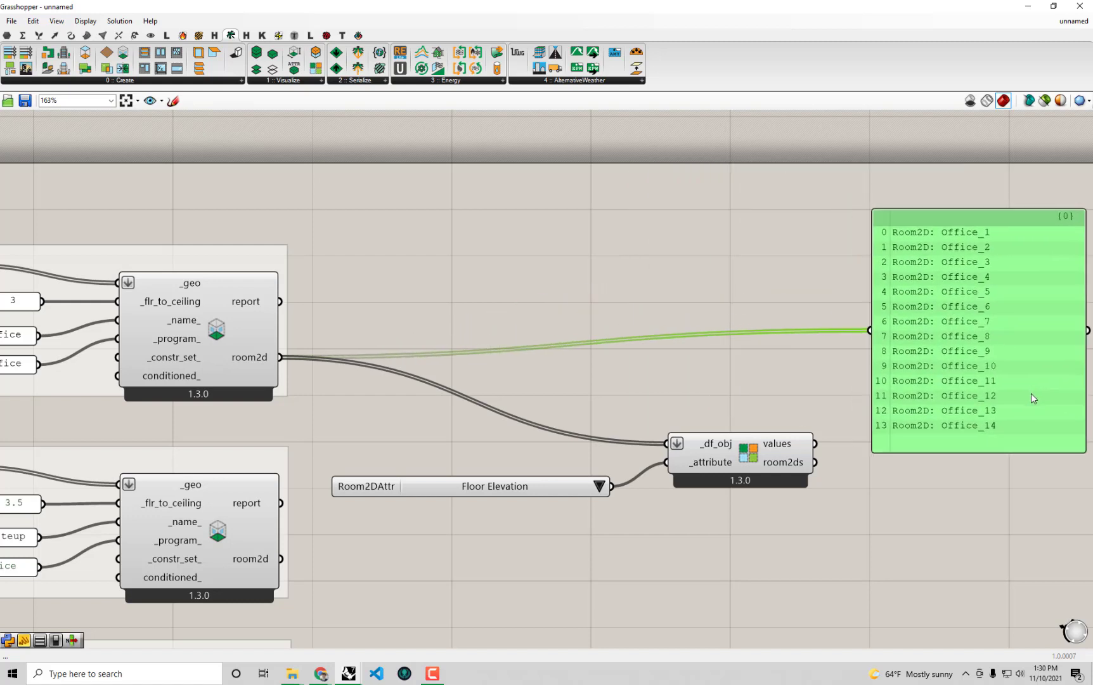
pyautogui.moveTo(841, 486); pyautogui.dragTo(762, 496, button='right')
pyautogui.moveTo(737, 473); pyautogui.dragTo(790, 345)
pyautogui.moveTo(1008, 464); pyautogui.dragTo(1017, 536)
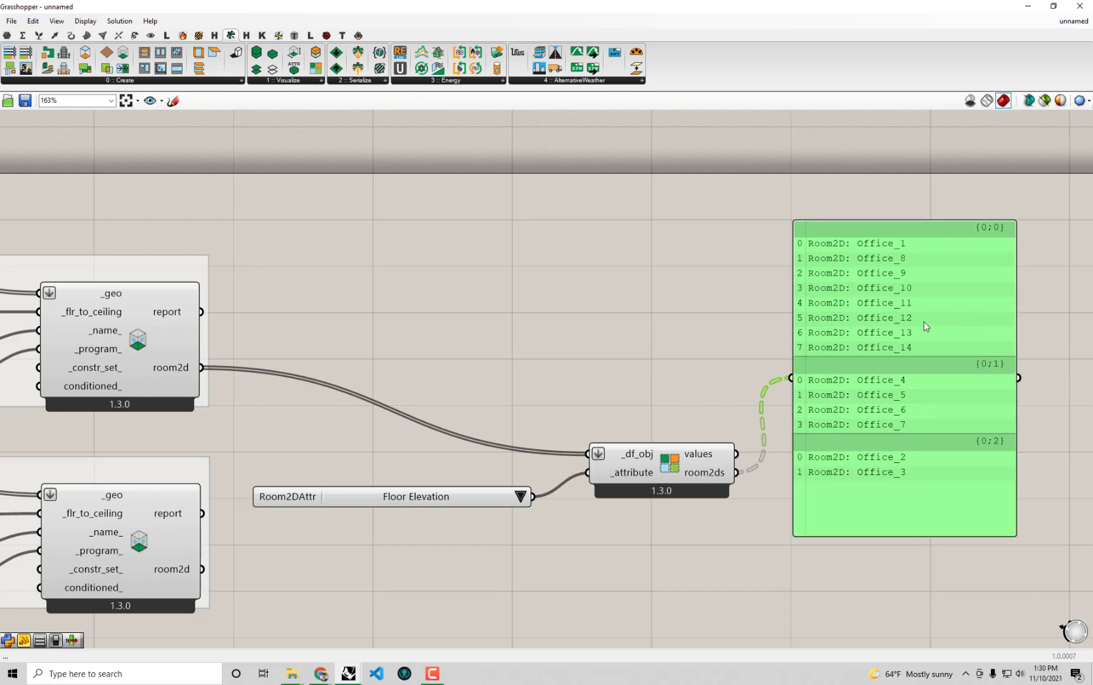
pyautogui.moveTo(442, 497); pyautogui.dragTo(458, 485)
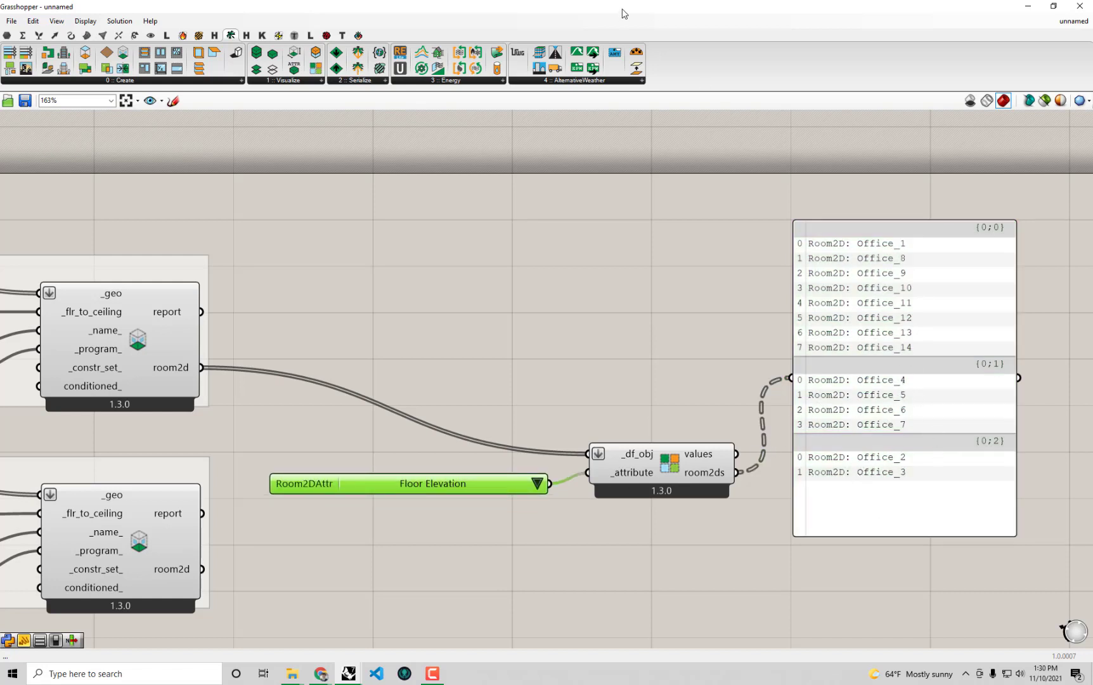
# Bring Rhino into view, inspect the room surfaces on each of the floor levels, and return Grasshopper to full screen.
pyautogui.moveTo(623, 13); pyautogui.dragTo(1091, 209)
pyautogui.click(324, 440)
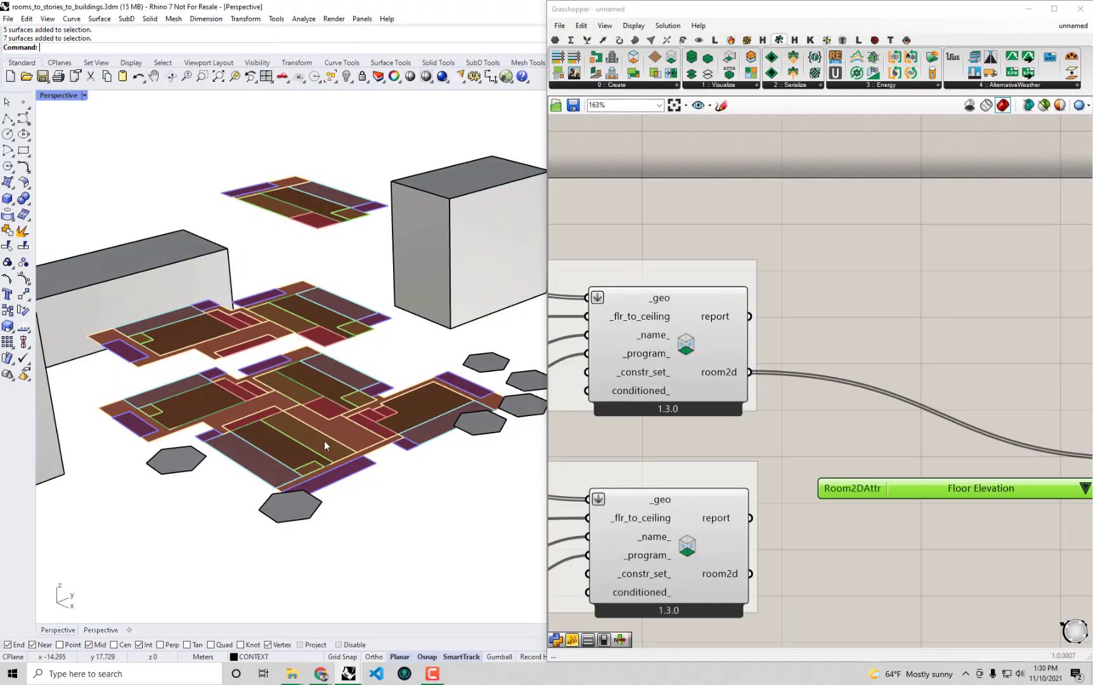
pyautogui.click(323, 429)
pyautogui.click(314, 329)
pyautogui.click(301, 208)
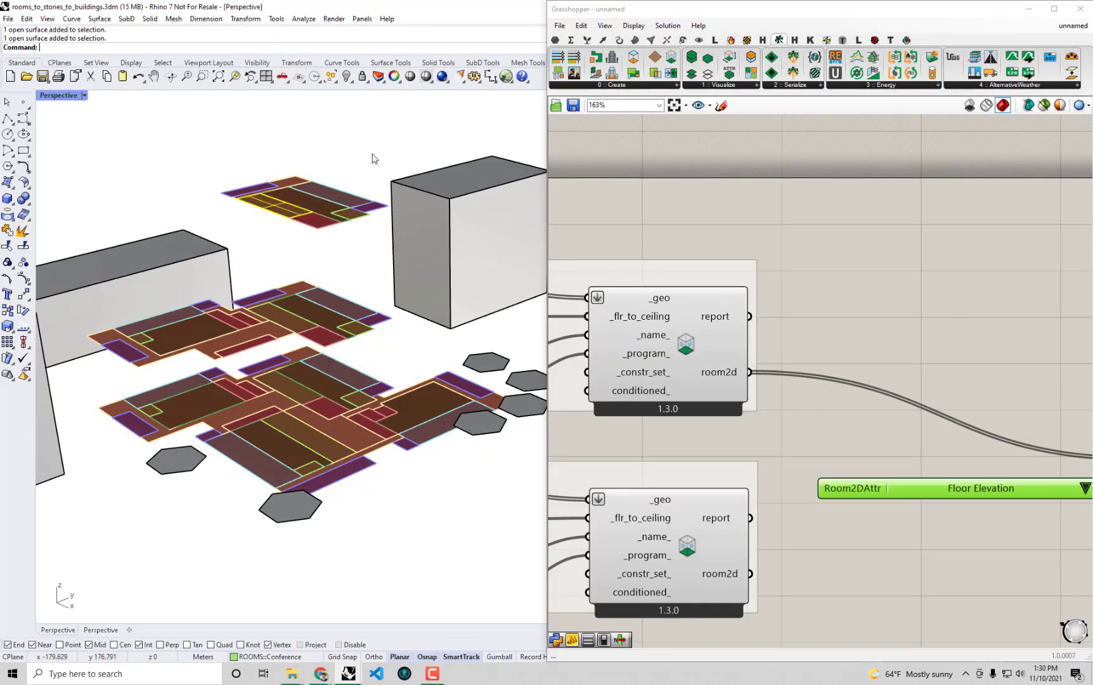
pyautogui.moveTo(844, 16); pyautogui.dragTo(807, 1)
# Move the unconnected Story component farther away from the Room2Ds by Attribute component and its output panel.
pyautogui.moveTo(875, 300); pyautogui.dragTo(810, 252, button='right')
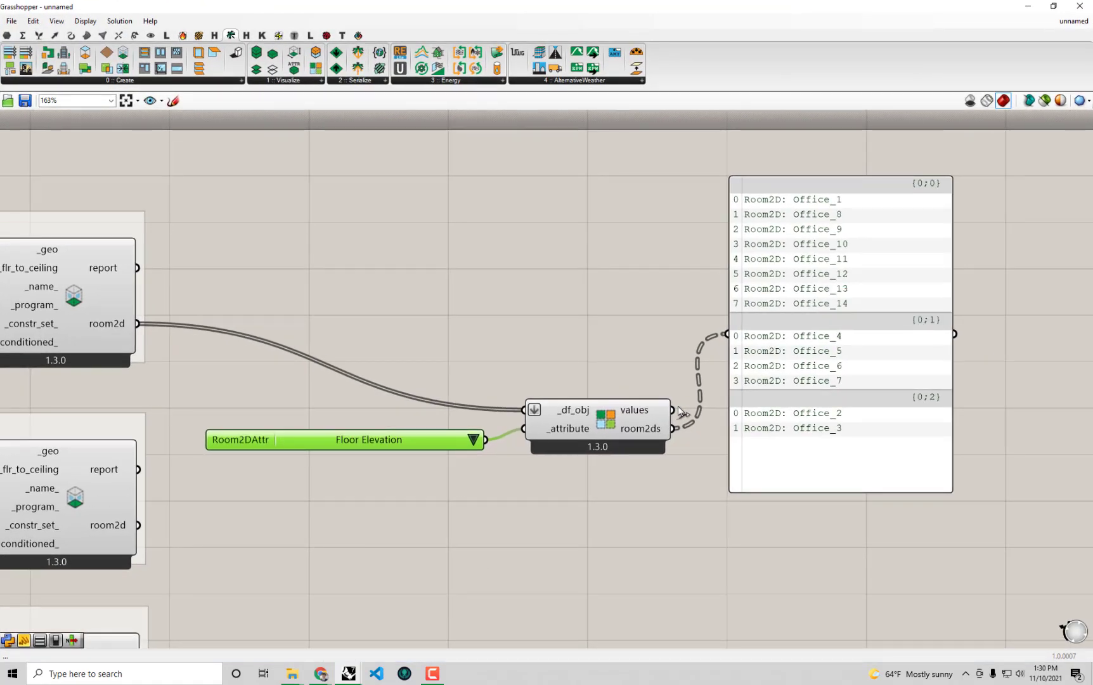
pyautogui.scroll(-2, 680, 409)
pyautogui.moveTo(720, 420); pyautogui.dragTo(699, 351, button='right')
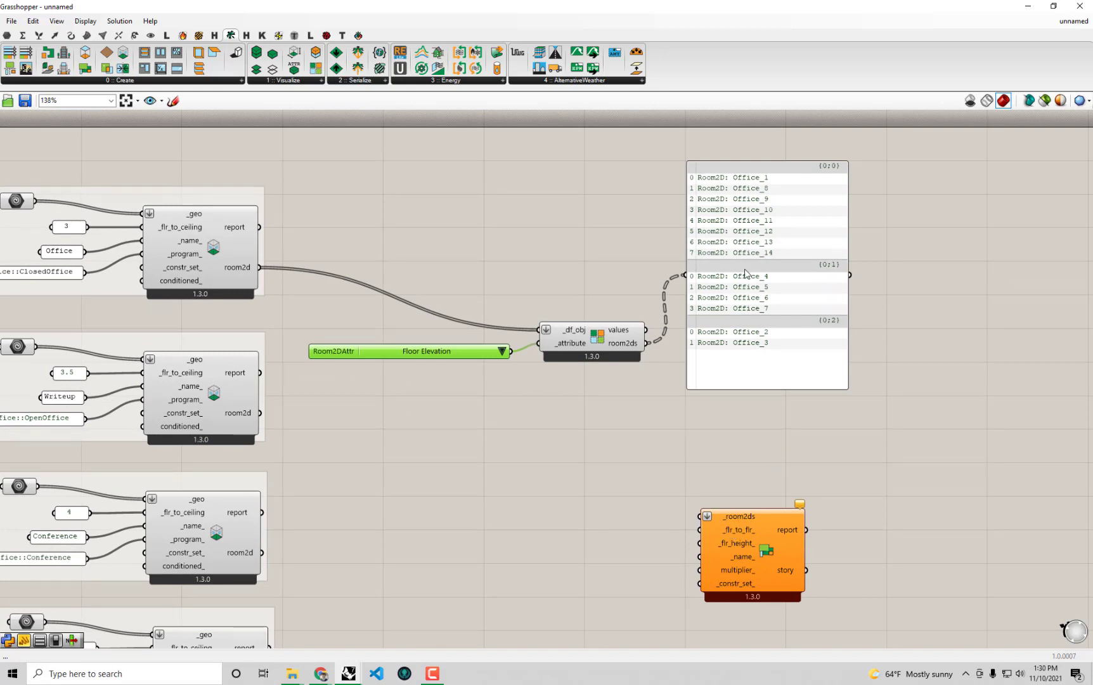
pyautogui.scroll(1, 747, 273)
pyautogui.click(779, 577)
pyautogui.moveTo(779, 577); pyautogui.dragTo(864, 551)
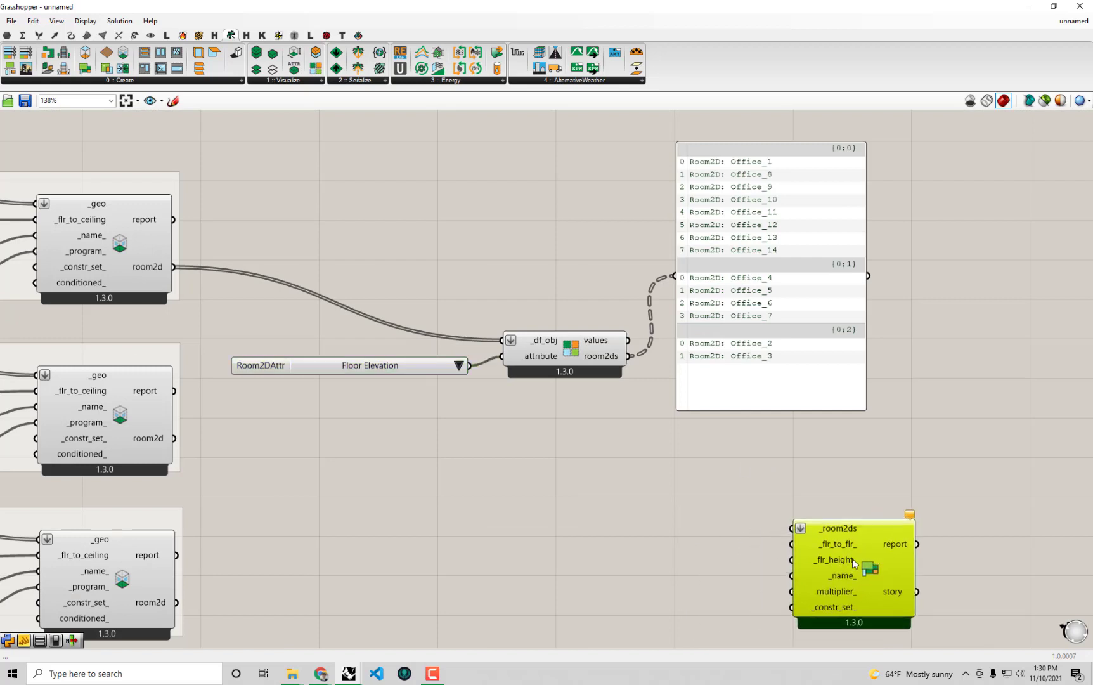
pyautogui.click(693, 449)
# Compare the Room2Ds by Attribute component's values and room2ds outputs in the panel, leaving room2ds connected.
pyautogui.moveTo(628, 340); pyautogui.dragTo(675, 276)
pyautogui.scroll(2, 633, 318)
pyautogui.moveTo(660, 342); pyautogui.dragTo(645, 432, button='right')
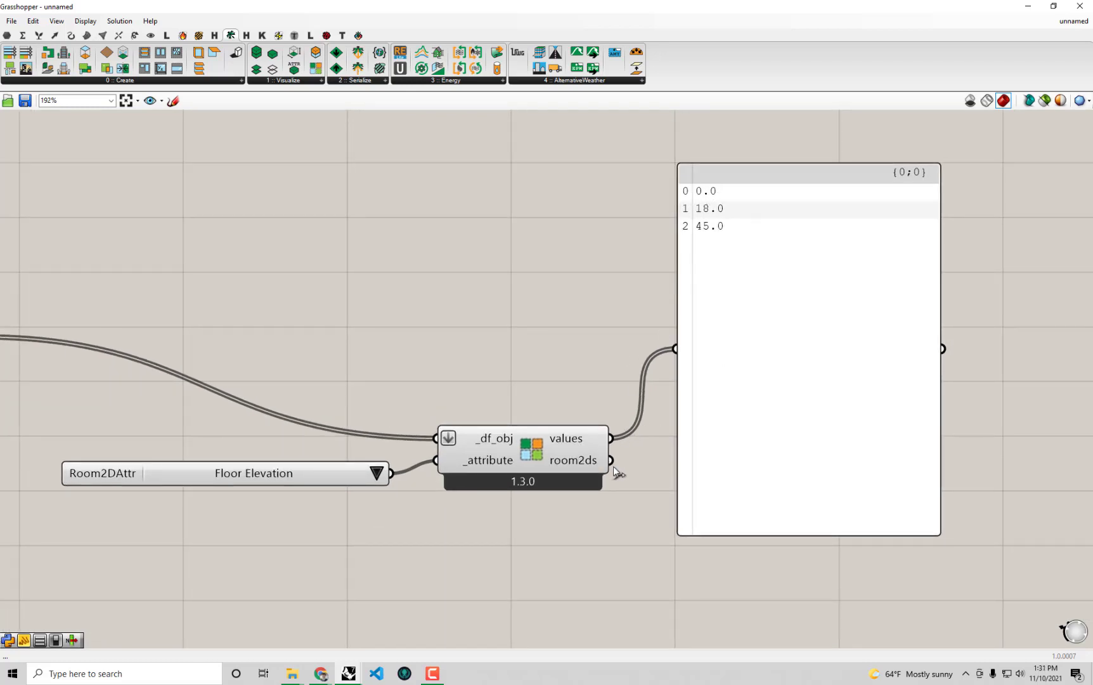
pyautogui.moveTo(612, 461); pyautogui.dragTo(772, 282)
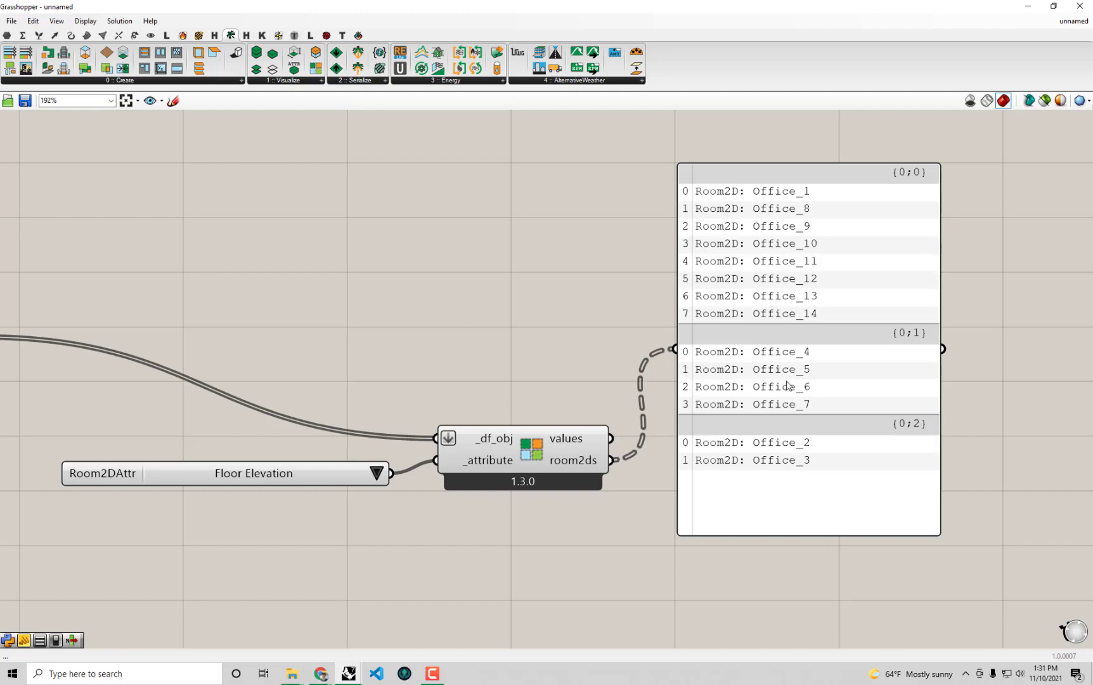
pyautogui.moveTo(758, 477); pyautogui.dragTo(785, 405, button='right')
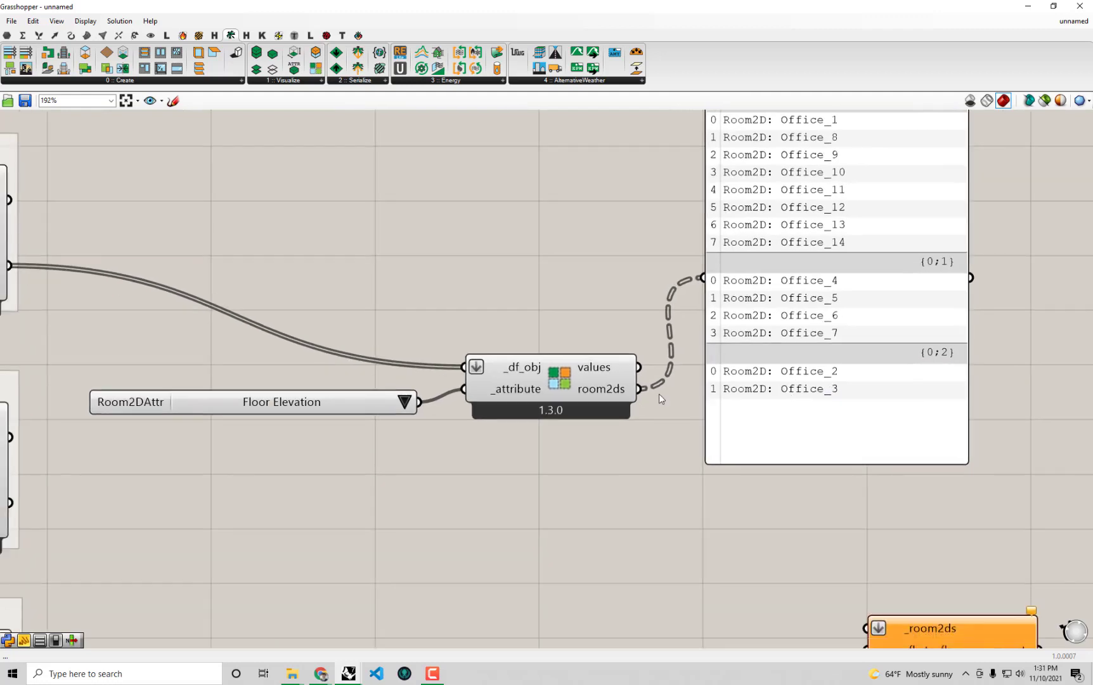
pyautogui.moveTo(645, 371); pyautogui.dragTo(639, 367)
pyautogui.moveTo(424, 405); pyautogui.dragTo(438, 485, button='right')
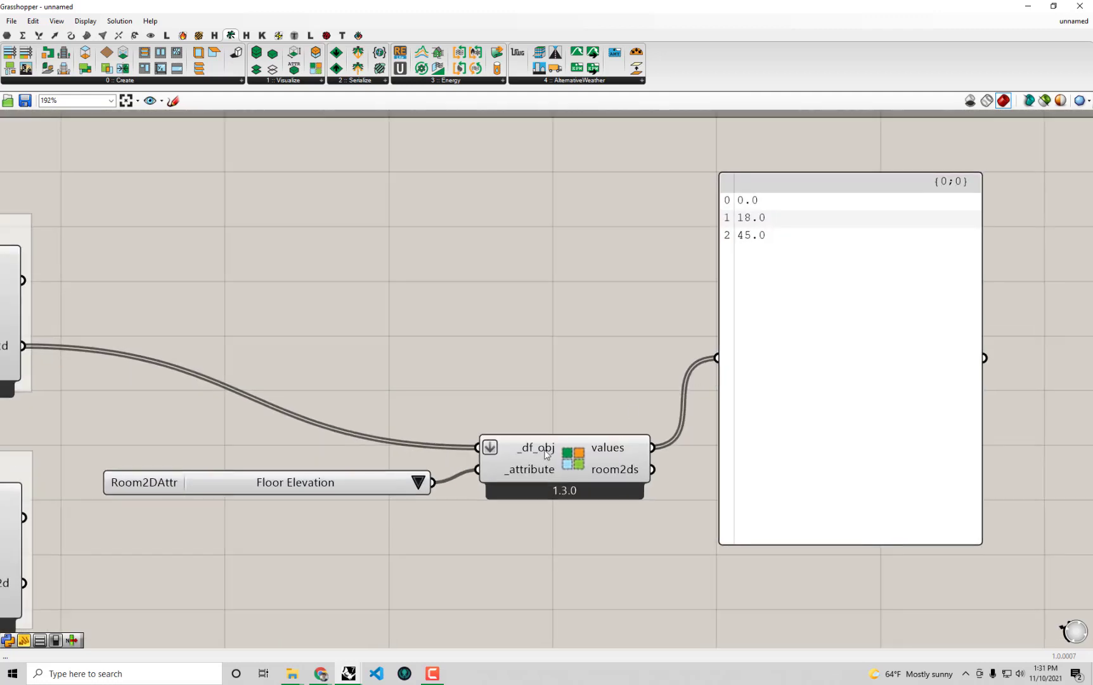
pyautogui.scroll(-1, 759, 339)
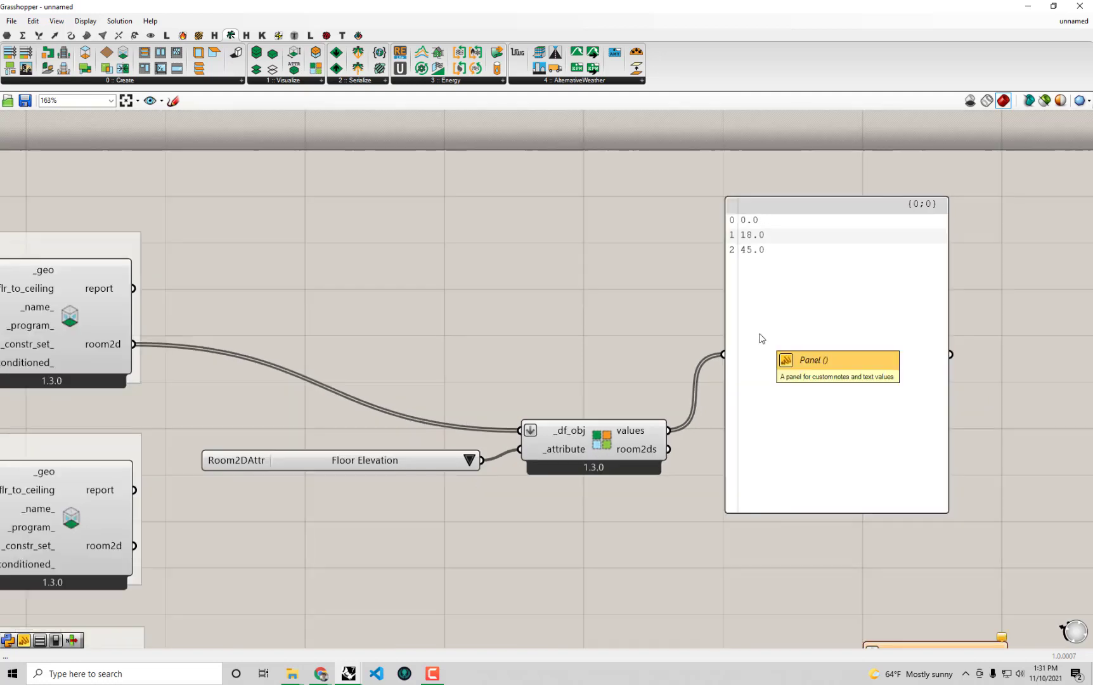
pyautogui.moveTo(670, 450); pyautogui.dragTo(724, 353)
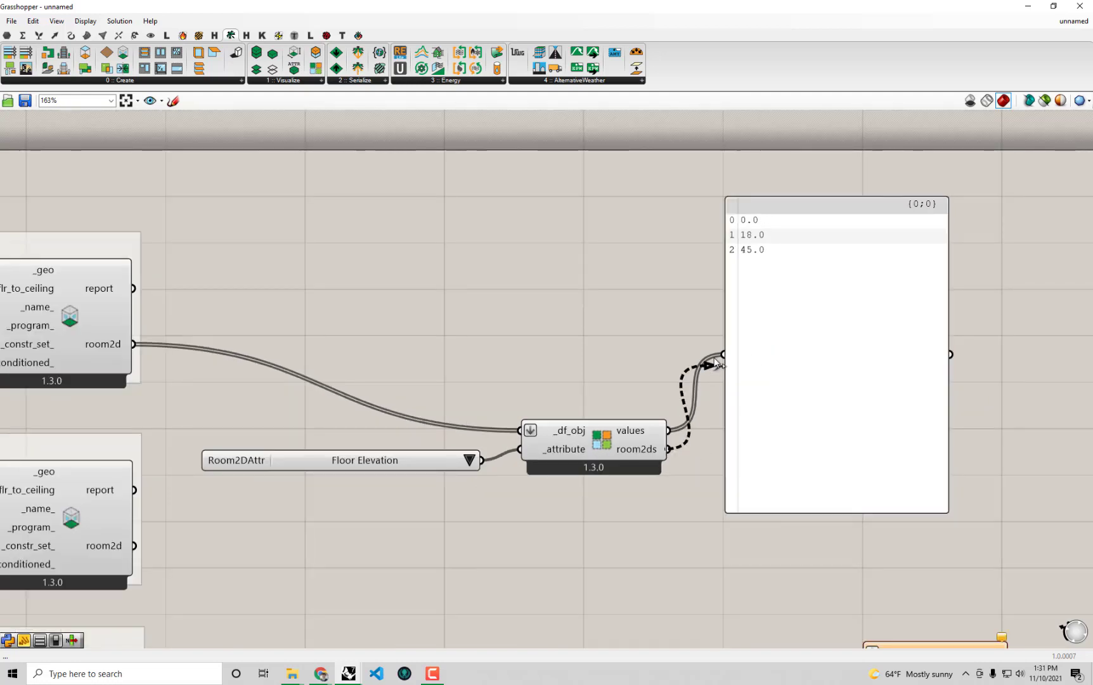
# Move the Floor Elevation list, the Room2Ds by Attribute component and the panel together, farther from the room components.
pyautogui.scroll(-1, 561, 351)
pyautogui.moveTo(555, 281); pyautogui.dragTo(555, 185, button='right')
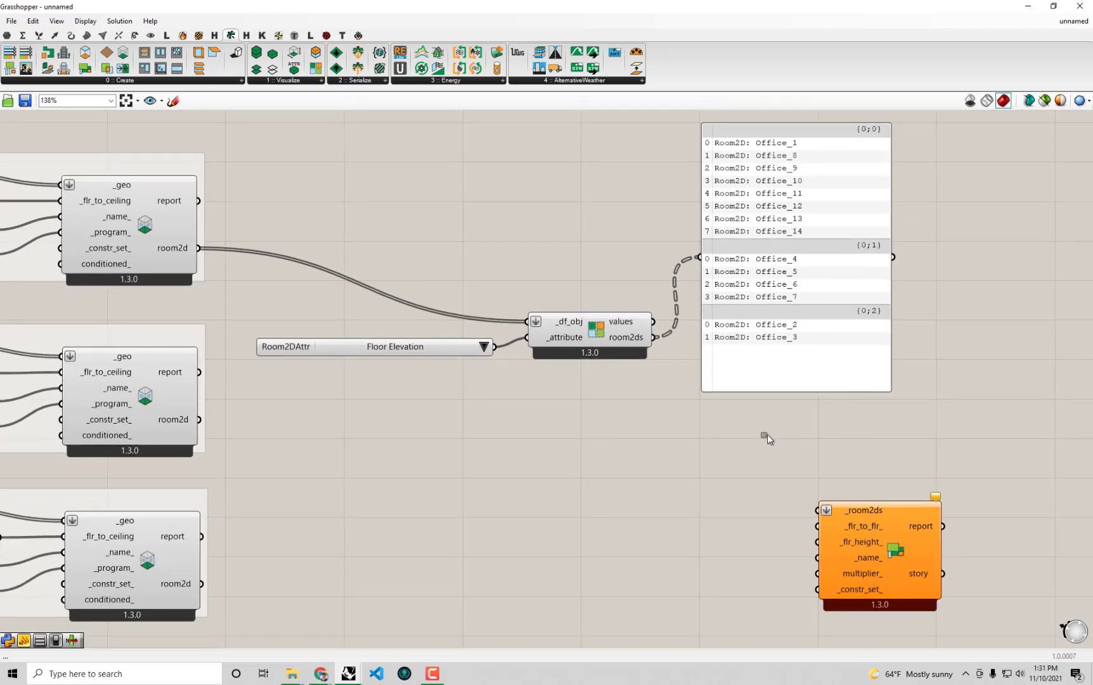
pyautogui.moveTo(771, 441); pyautogui.dragTo(470, 286)
pyautogui.moveTo(568, 346); pyautogui.dragTo(629, 424)
pyautogui.moveTo(526, 403); pyautogui.dragTo(578, 298, button='right')
pyautogui.scroll(-2, 578, 297)
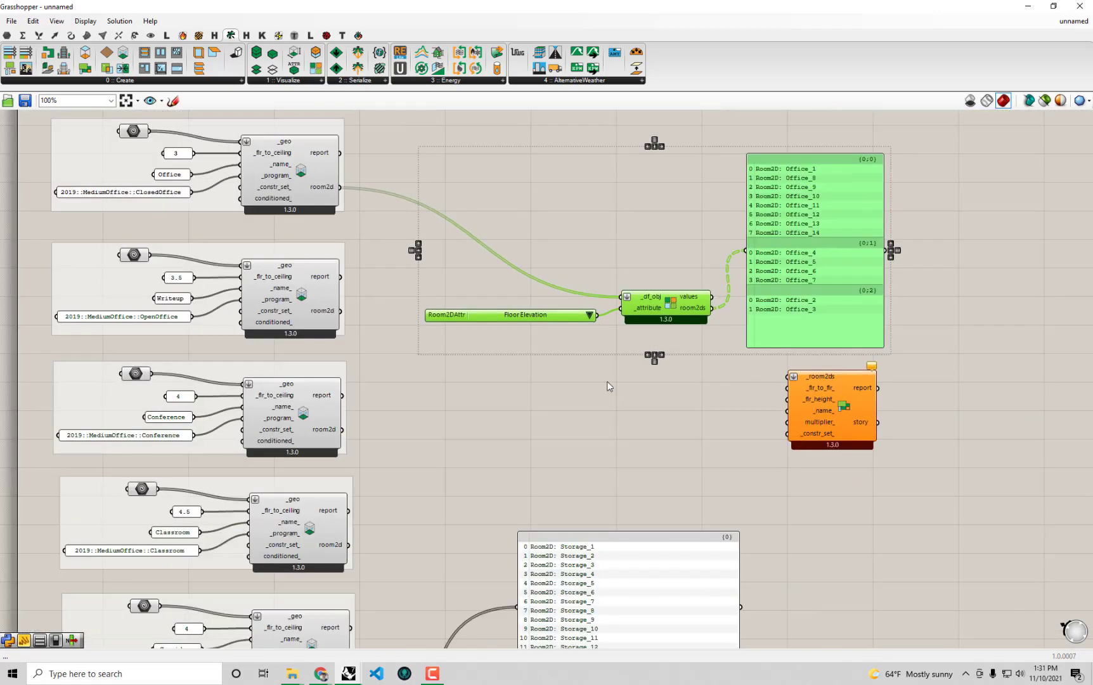
# Delete the panel listing the Storage rooms and move the Story component farther below the remaining panel.
pyautogui.moveTo(607, 382); pyautogui.dragTo(596, 311, button='right')
pyautogui.click(578, 526)
pyautogui.press('Delete')
pyautogui.moveTo(608, 508); pyautogui.dragTo(638, 532)
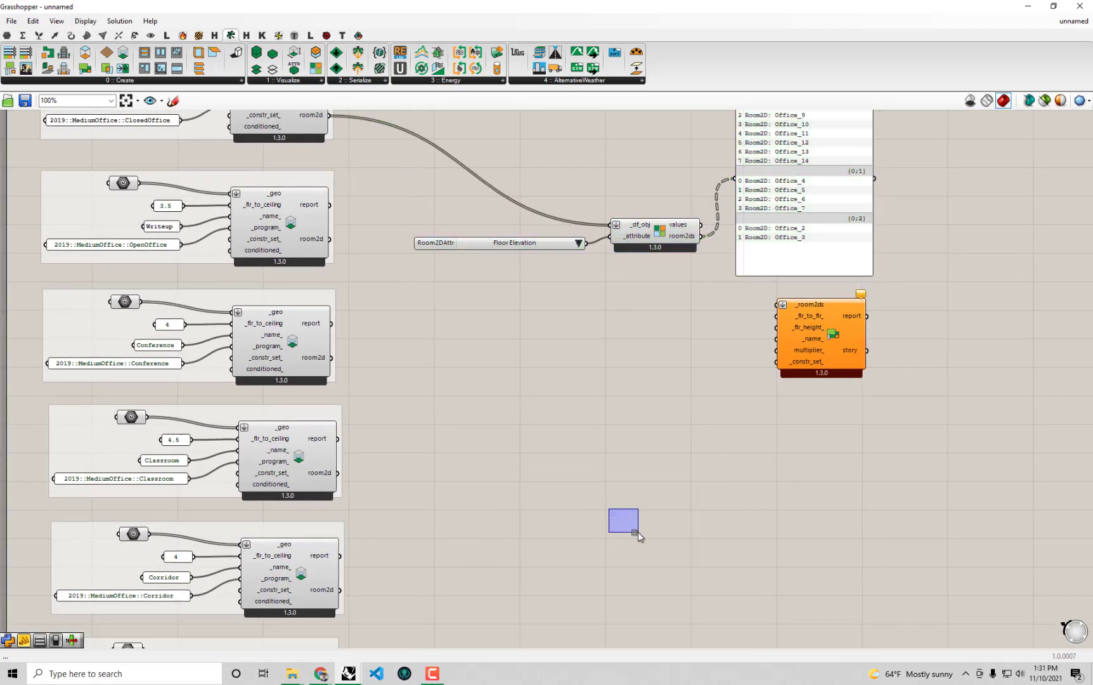
pyautogui.moveTo(568, 370)
pyautogui.mouseDown(button='right')
pyautogui.moveTo(578, 378)
pyautogui.moveTo(561, 437)
pyautogui.moveTo(571, 454)
pyautogui.mouseUp(button='right')
pyautogui.moveTo(818, 405); pyautogui.dragTo(903, 450)
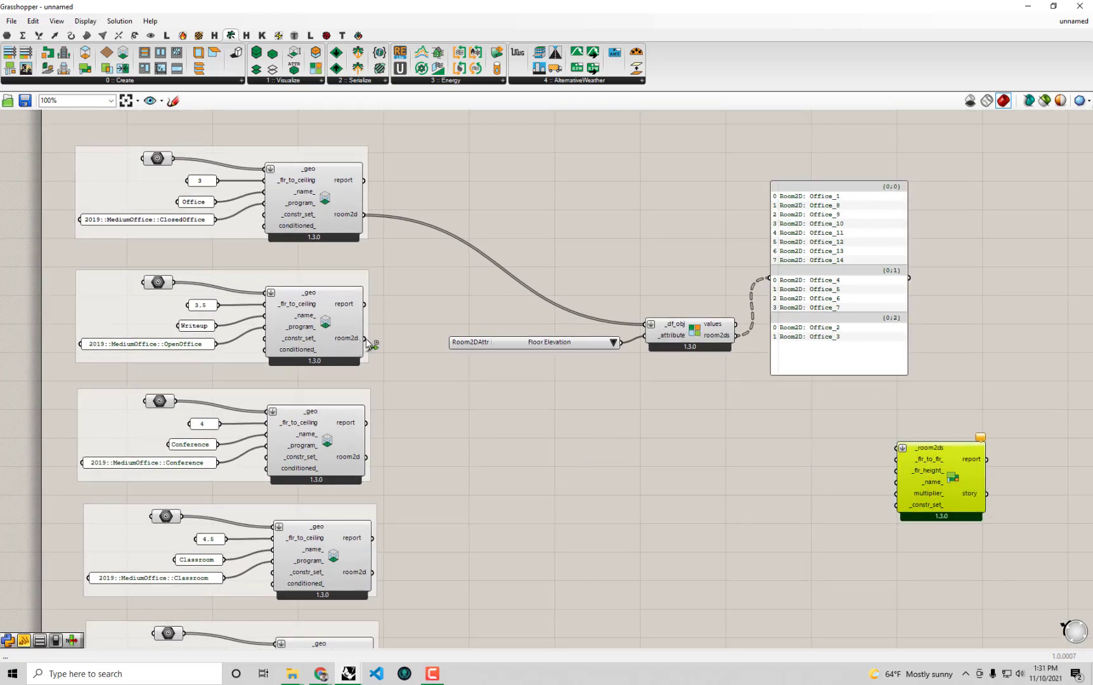
# Add the Writeup room2d output to the _df_obj input alongside Office and lengthen the output panel.
pyautogui.moveTo(365, 338); pyautogui.dragTo(644, 324)
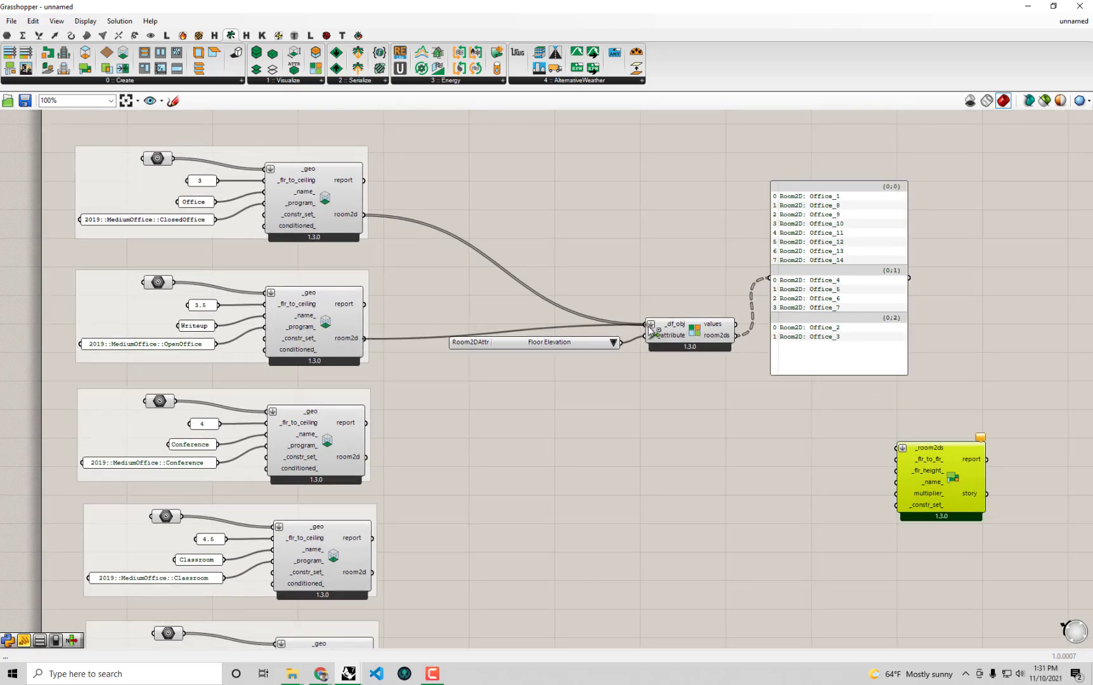
pyautogui.moveTo(824, 375); pyautogui.dragTo(820, 431)
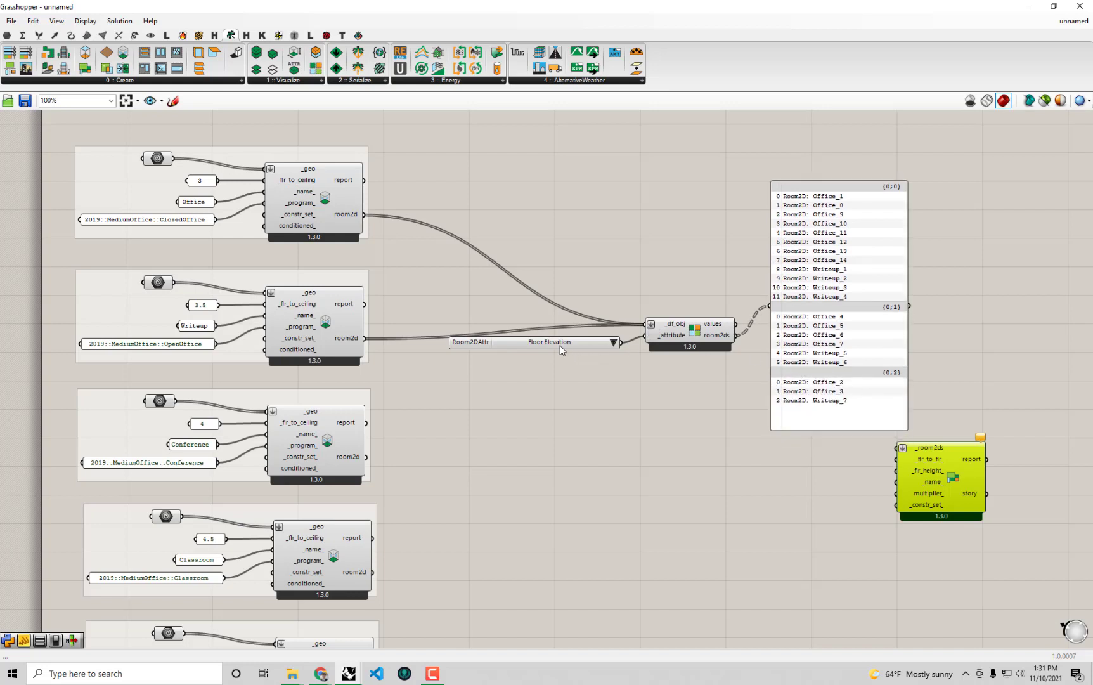
# Place the Floor Elevation list below the Room2Ds by Attribute component and shift both down to clear the wires.
pyautogui.moveTo(561, 350); pyautogui.dragTo(618, 322)
pyautogui.click(755, 527)
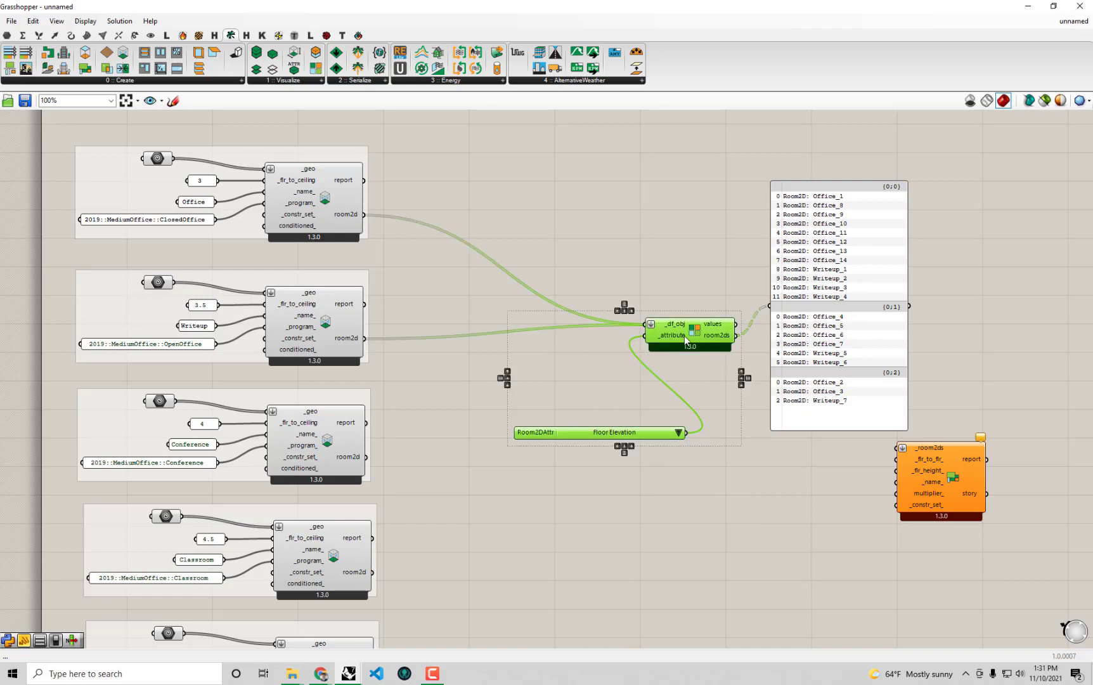
pyautogui.moveTo(684, 336); pyautogui.dragTo(669, 372)
pyautogui.moveTo(834, 355); pyautogui.dragTo(795, 295, button='right')
pyautogui.click(396, 384)
# Add the Conference, Classroom, Corridor and Storage room2d outputs to the _df_obj input, keeping the existing connections.
pyautogui.moveTo(396, 384); pyautogui.dragTo(397, 362, button='right')
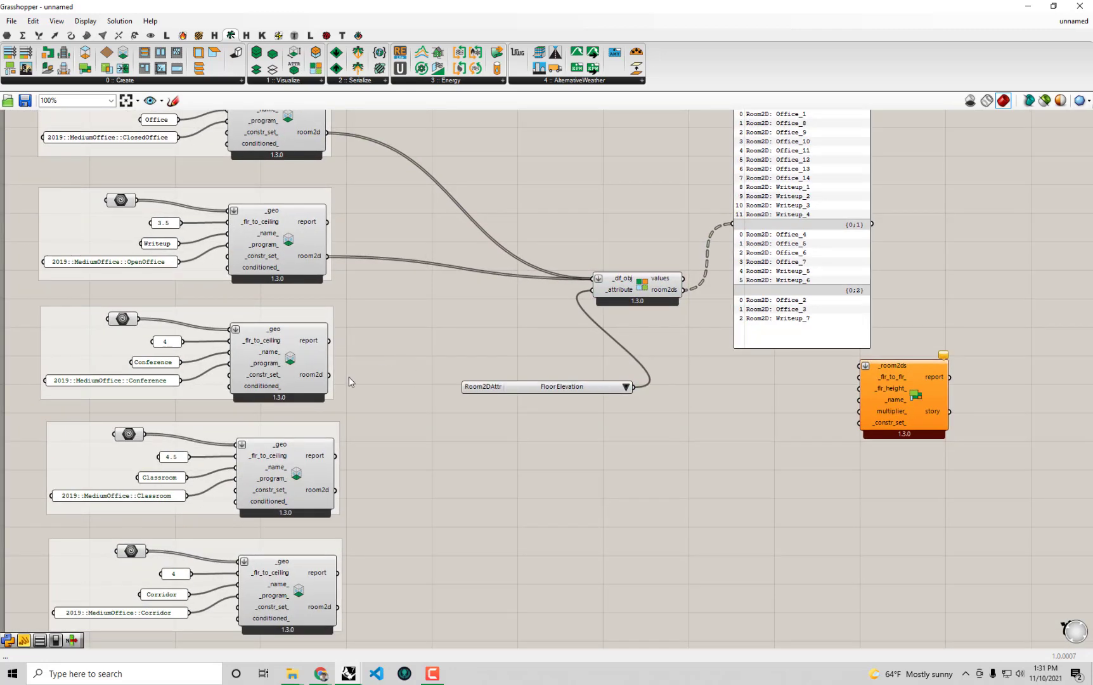
pyautogui.keyDown('shift'); pyautogui.moveTo(329, 375); pyautogui.dragTo(591, 279); pyautogui.keyUp('shift')
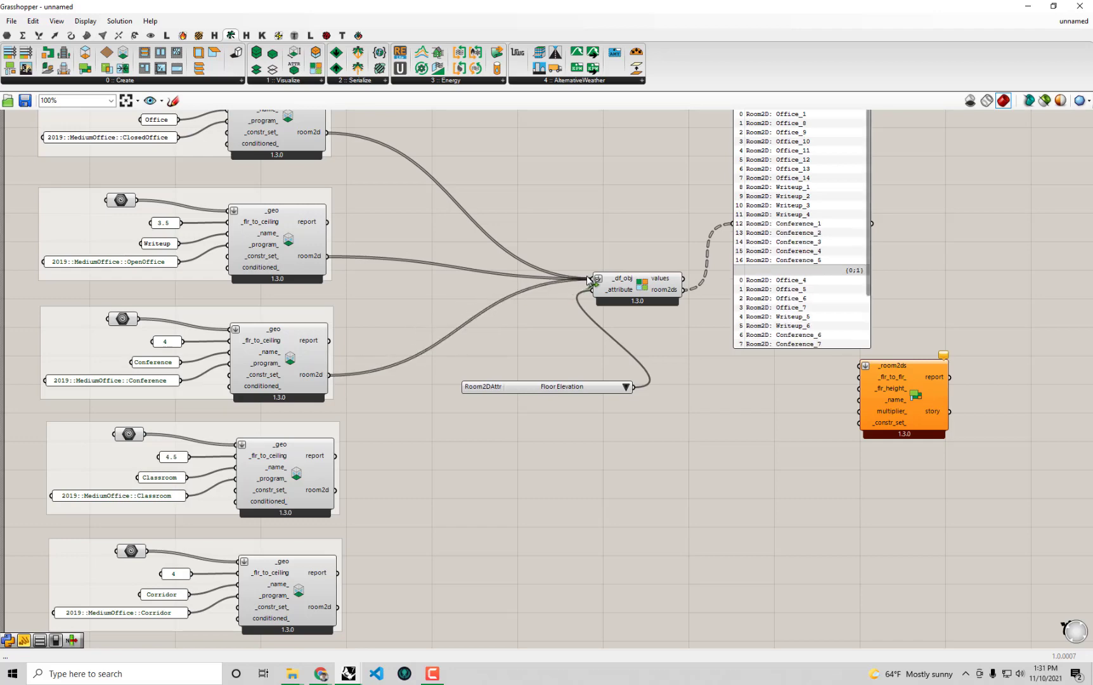
pyautogui.moveTo(539, 319); pyautogui.dragTo(553, 392, button='right')
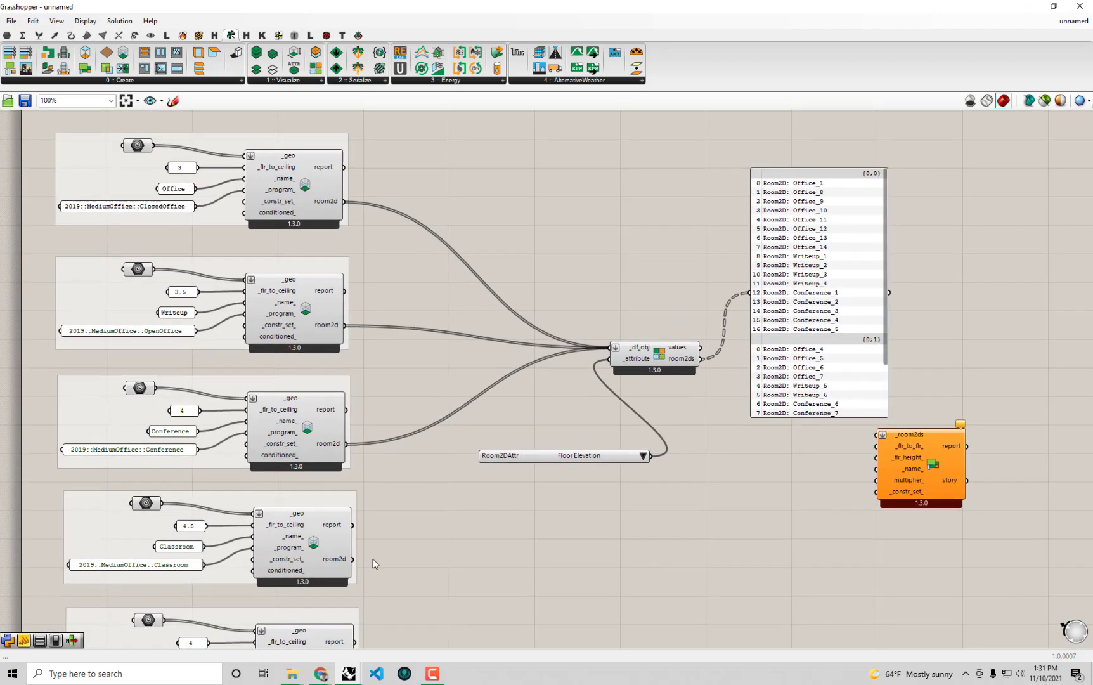
pyautogui.keyDown('shift'); pyautogui.moveTo(353, 559); pyautogui.dragTo(603, 353); pyautogui.keyUp('shift')
pyautogui.scroll(-2, 537, 461)
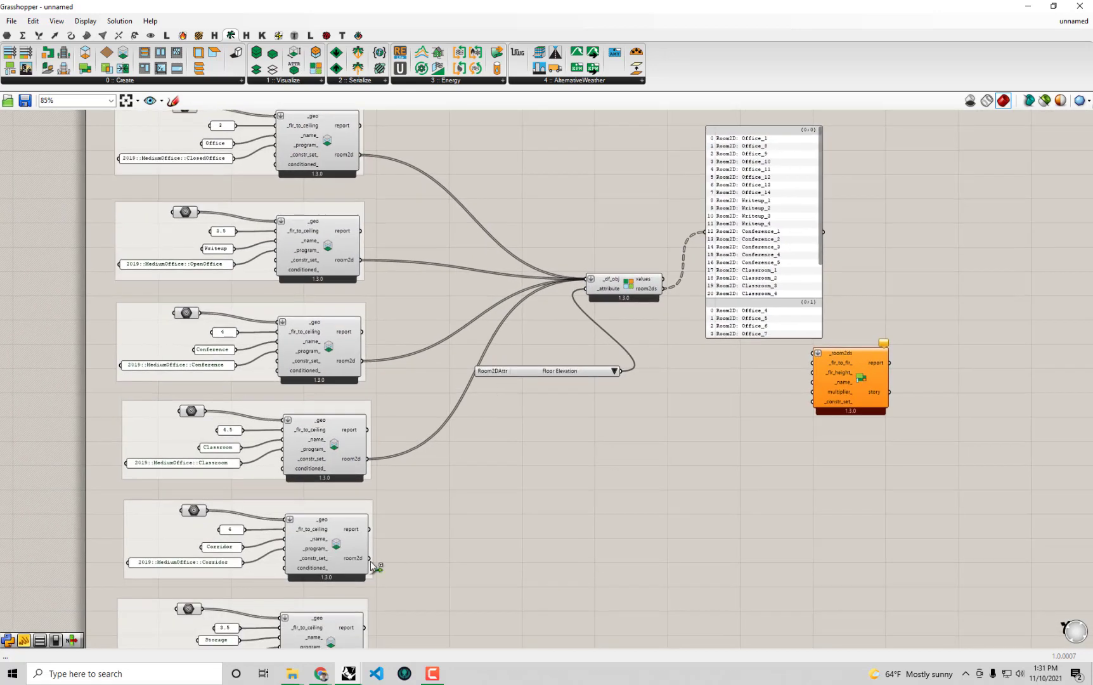
pyautogui.keyDown('shift'); pyautogui.moveTo(371, 560); pyautogui.dragTo(586, 286); pyautogui.keyUp('shift')
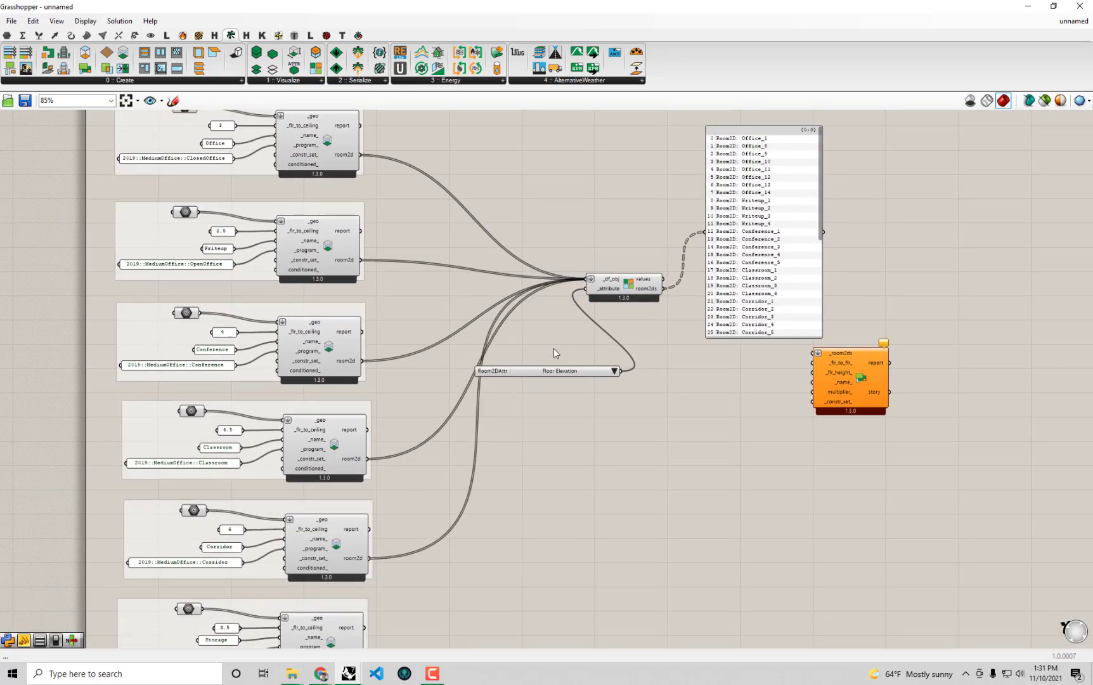
pyautogui.moveTo(452, 474); pyautogui.dragTo(394, 427, button='right')
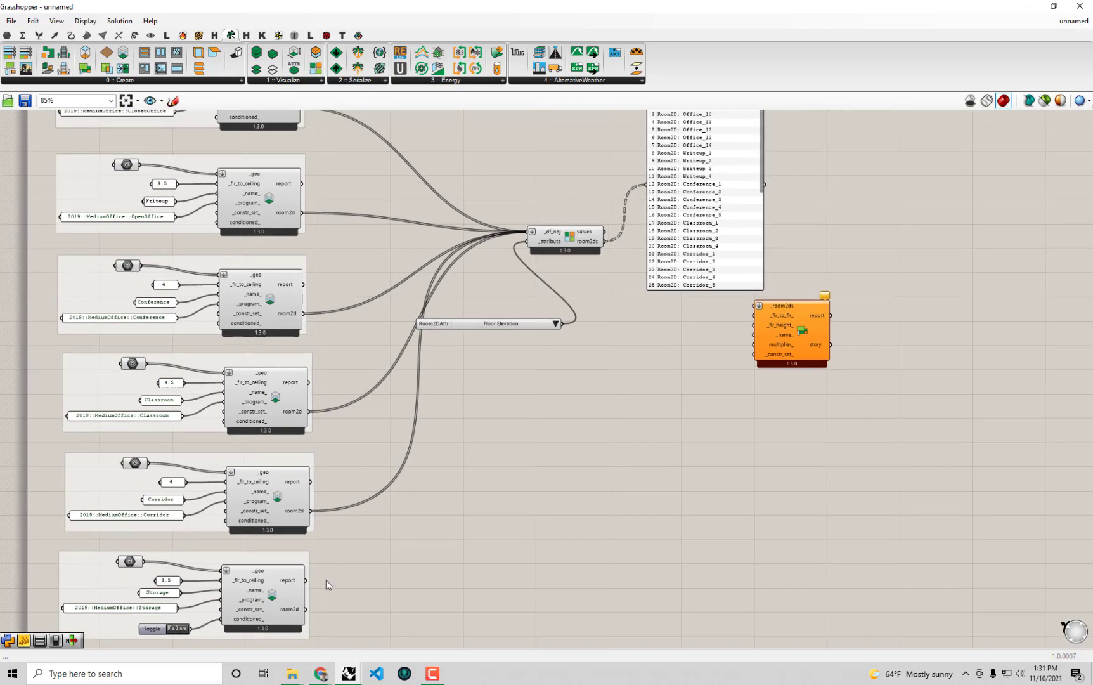
pyautogui.keyDown('shift'); pyautogui.moveTo(308, 608); pyautogui.dragTo(532, 235); pyautogui.keyUp('shift')
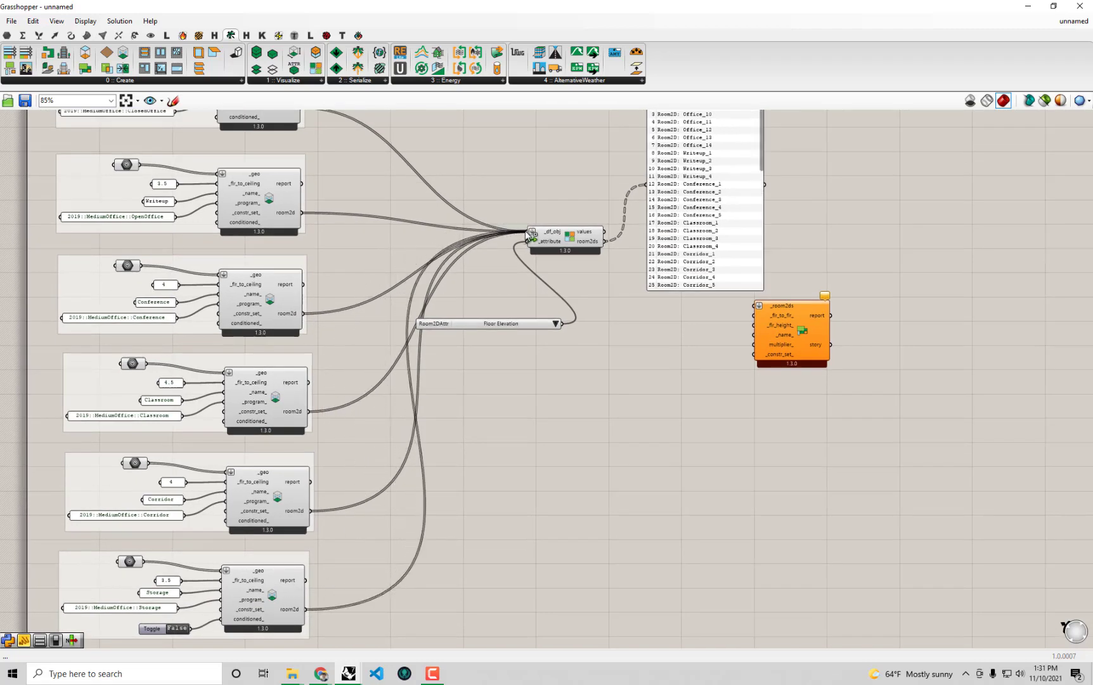
# Lengthen the output panel to show more of the Room2Ds grouped by floor elevation.
pyautogui.moveTo(564, 259); pyautogui.dragTo(608, 408, button='right')
pyautogui.scroll(2, 773, 359)
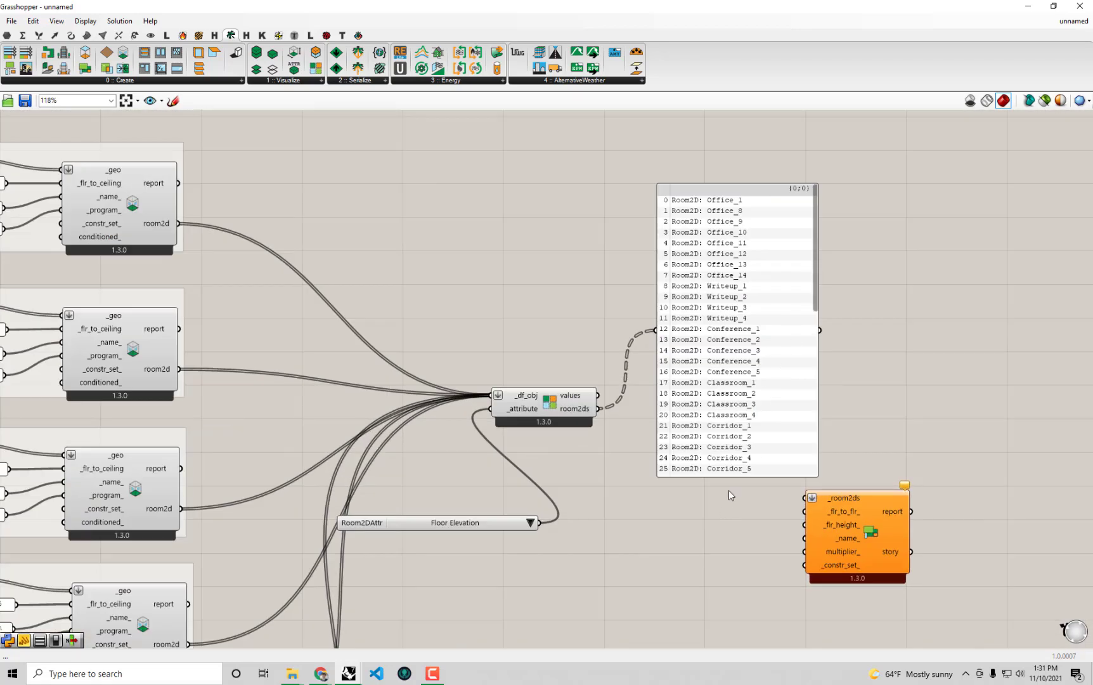
pyautogui.moveTo(738, 477); pyautogui.dragTo(717, 567)
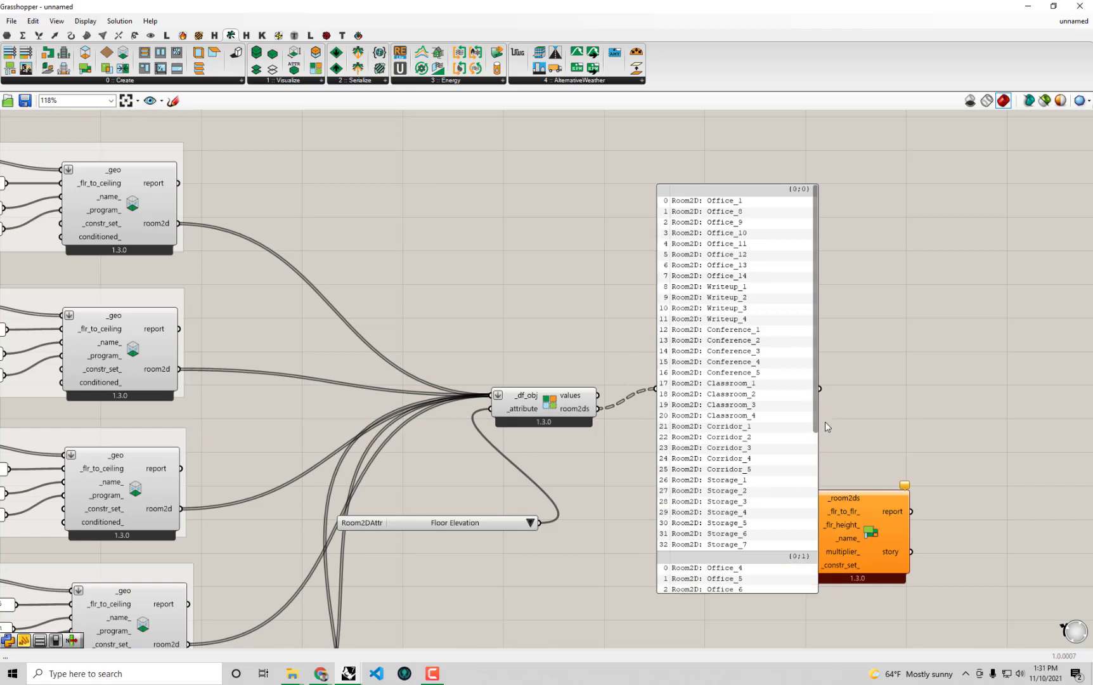
# Review the remaining floor-elevation groups in the output panel and move the panel up, clear of the Story component.
pyautogui.moveTo(814, 380); pyautogui.dragTo(808, 549)
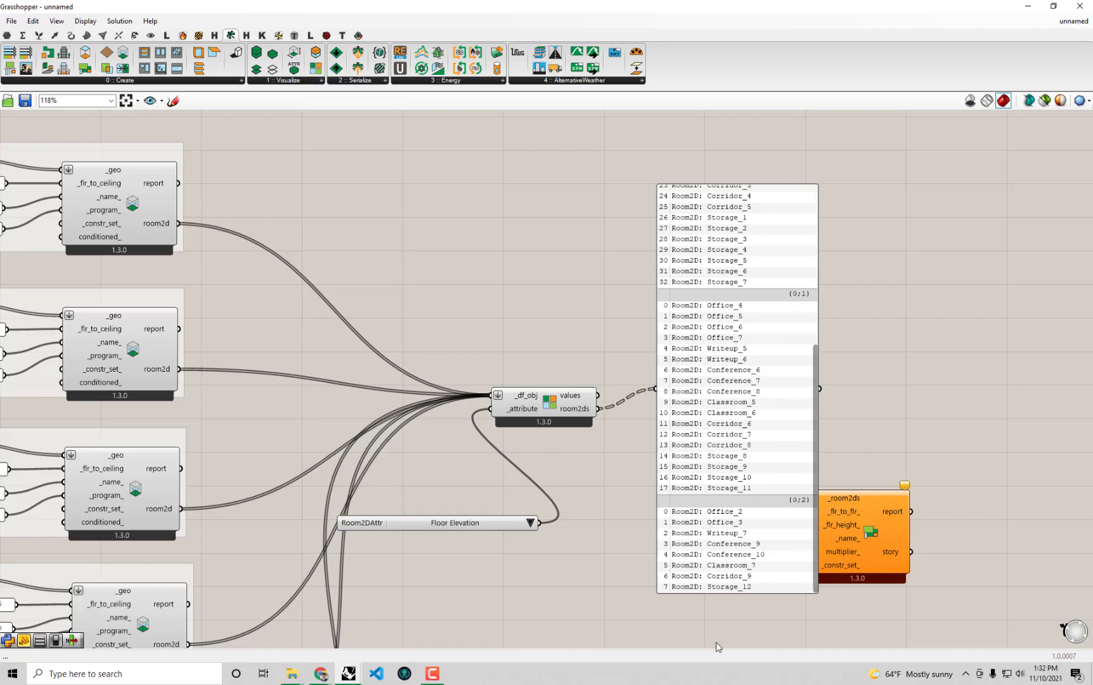
pyautogui.moveTo(754, 554); pyautogui.dragTo(792, 392)
pyautogui.scroll(-2, 793, 392)
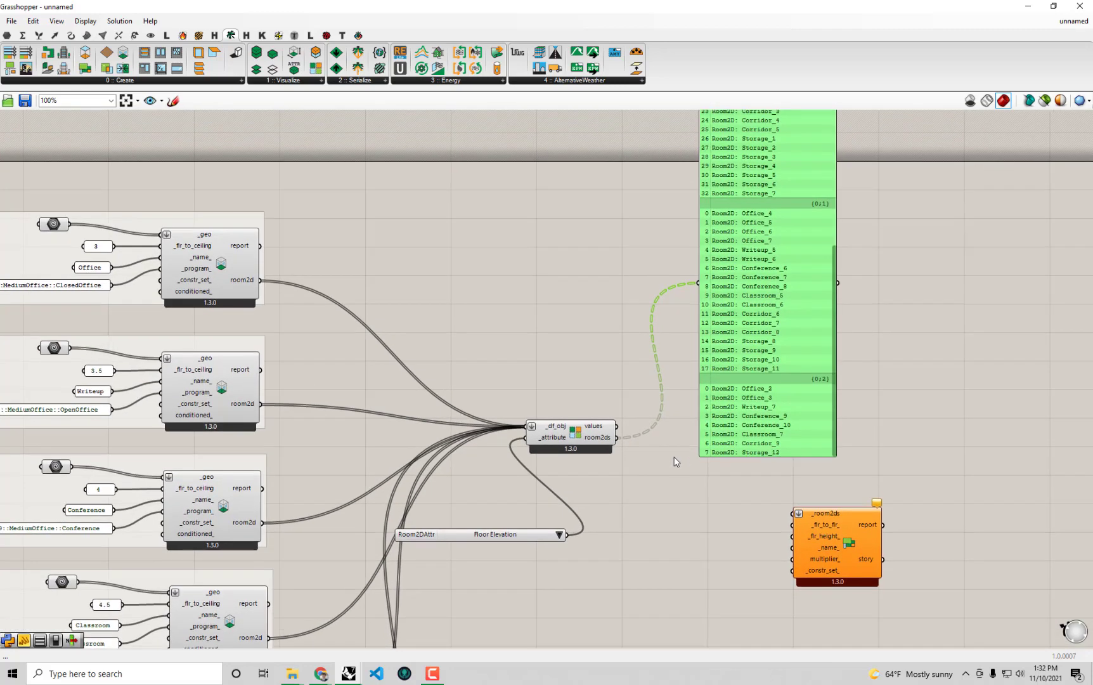
# Shift the Room2Ds by Attribute component down among the incoming wires and place the Floor Elevation list just before its _attribute input.
pyautogui.moveTo(562, 430); pyautogui.dragTo(564, 436)
pyautogui.moveTo(592, 490); pyautogui.dragTo(454, 369)
pyautogui.moveTo(659, 572); pyautogui.dragTo(453, 400)
pyautogui.moveTo(564, 437); pyautogui.dragTo(588, 548)
pyautogui.moveTo(588, 547); pyautogui.dragTo(541, 342, button='right')
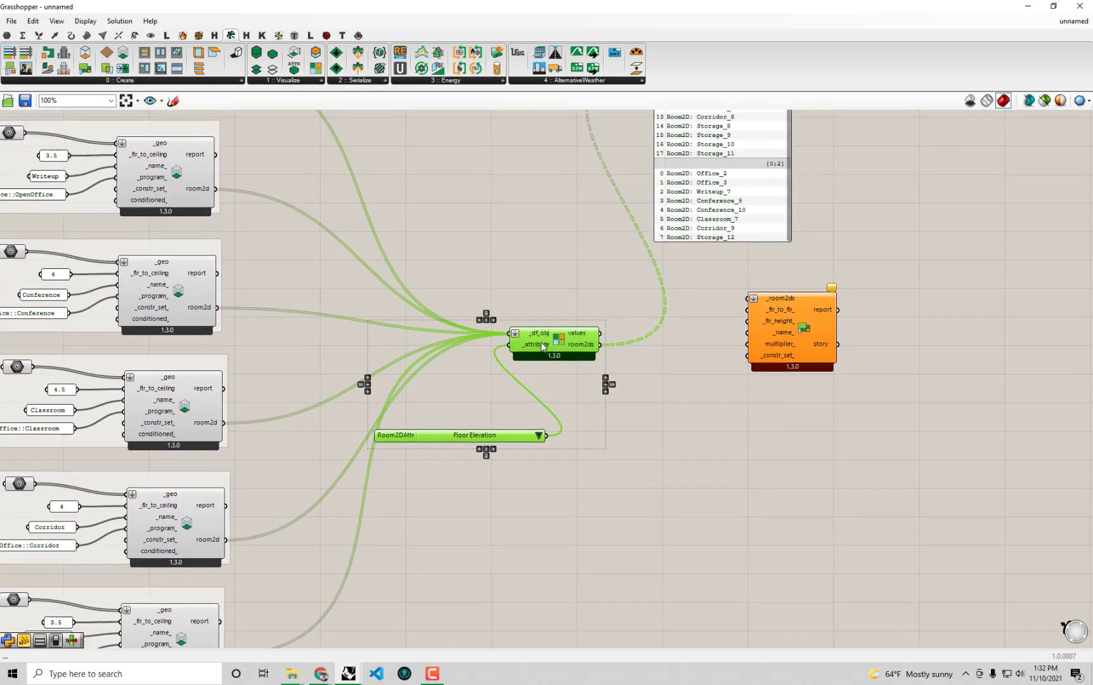
pyautogui.click(622, 431)
pyautogui.moveTo(483, 434); pyautogui.dragTo(433, 360)
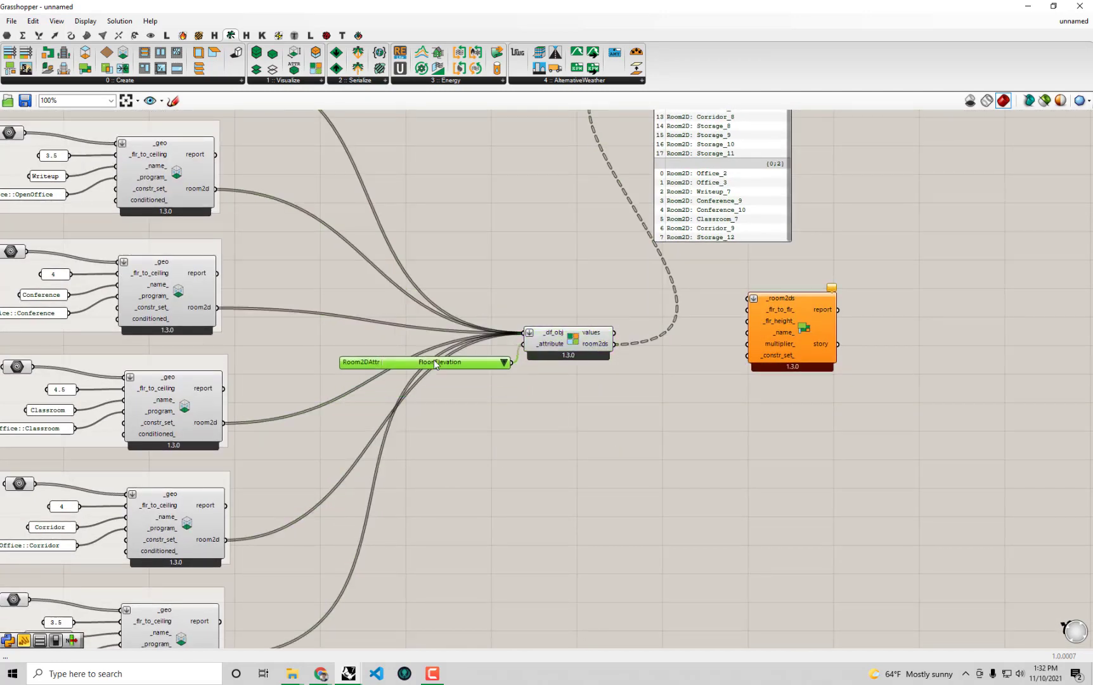
# Place the Story component beside the Room2Ds by Attribute component and move the output panel beyond it.
pyautogui.moveTo(656, 396); pyautogui.dragTo(553, 397, button='right')
pyautogui.moveTo(697, 334); pyautogui.dragTo(679, 405)
pyautogui.moveTo(523, 347); pyautogui.dragTo(541, 389, button='right')
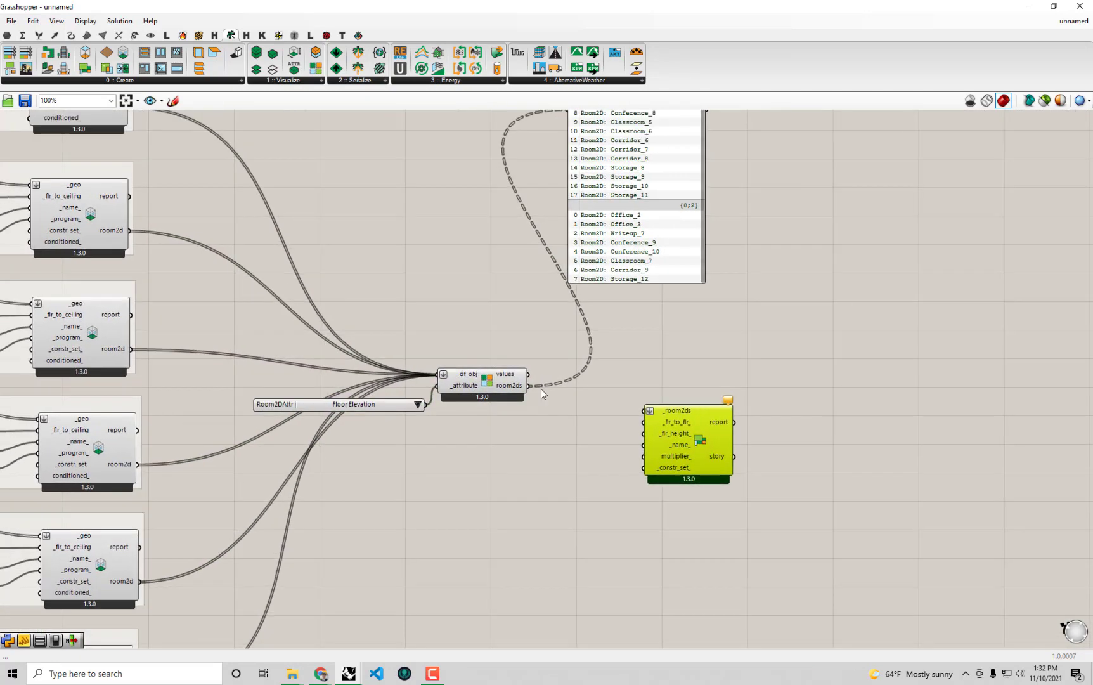
pyautogui.scroll(1, 541, 389)
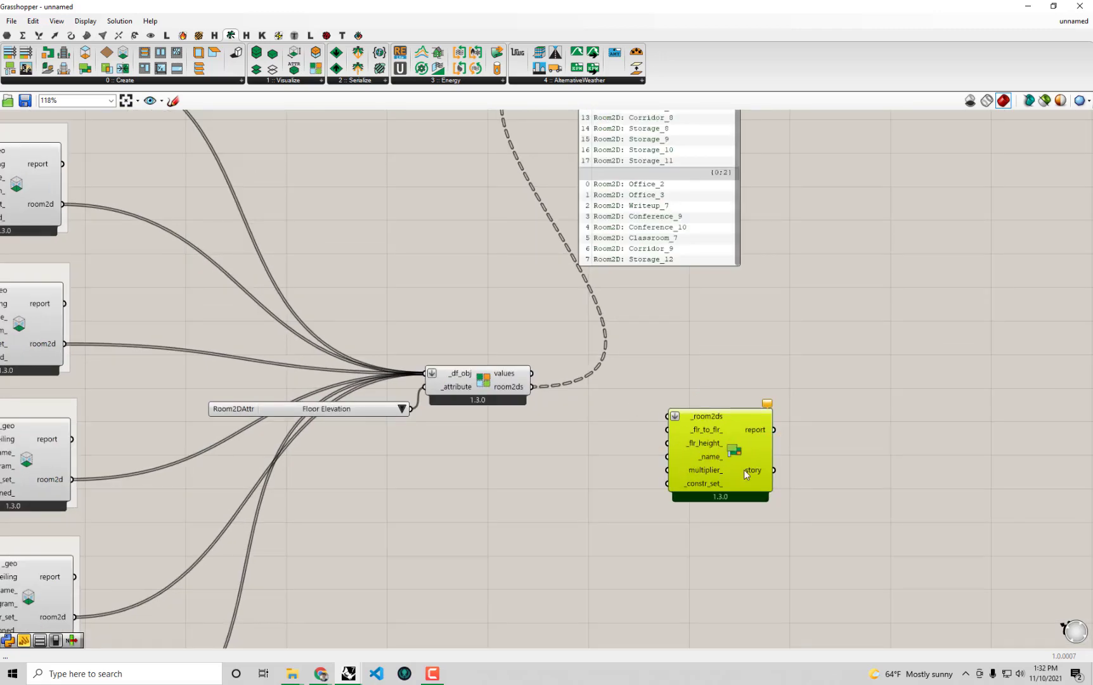
pyautogui.moveTo(654, 409); pyautogui.dragTo(618, 485, button='right')
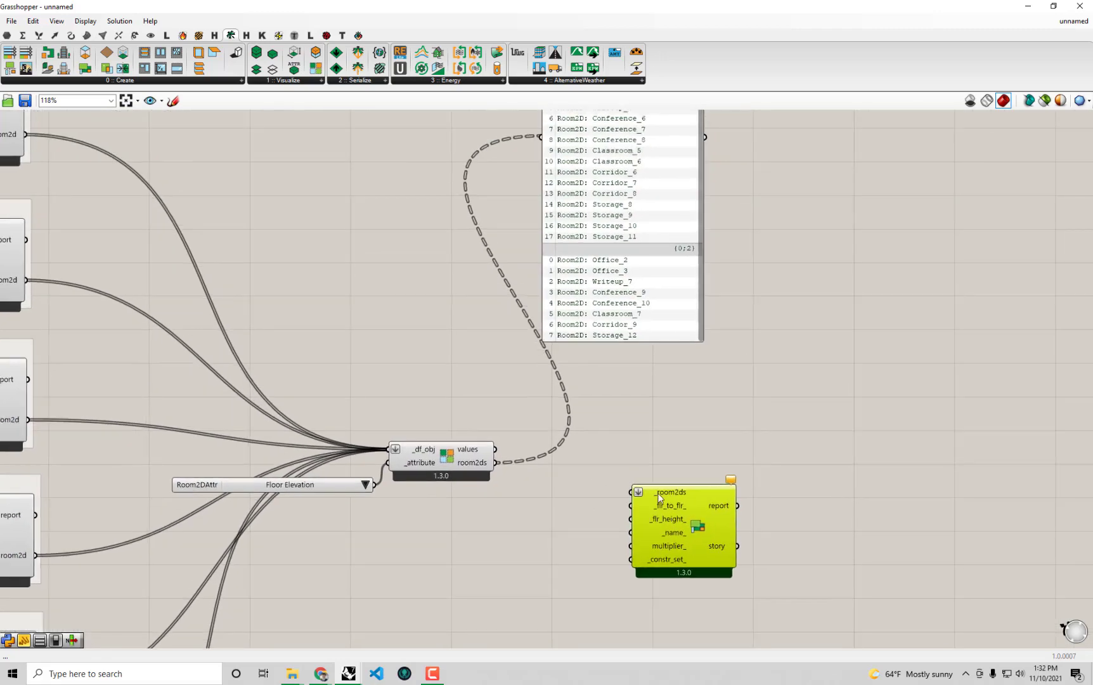
pyautogui.scroll(1, 665, 495)
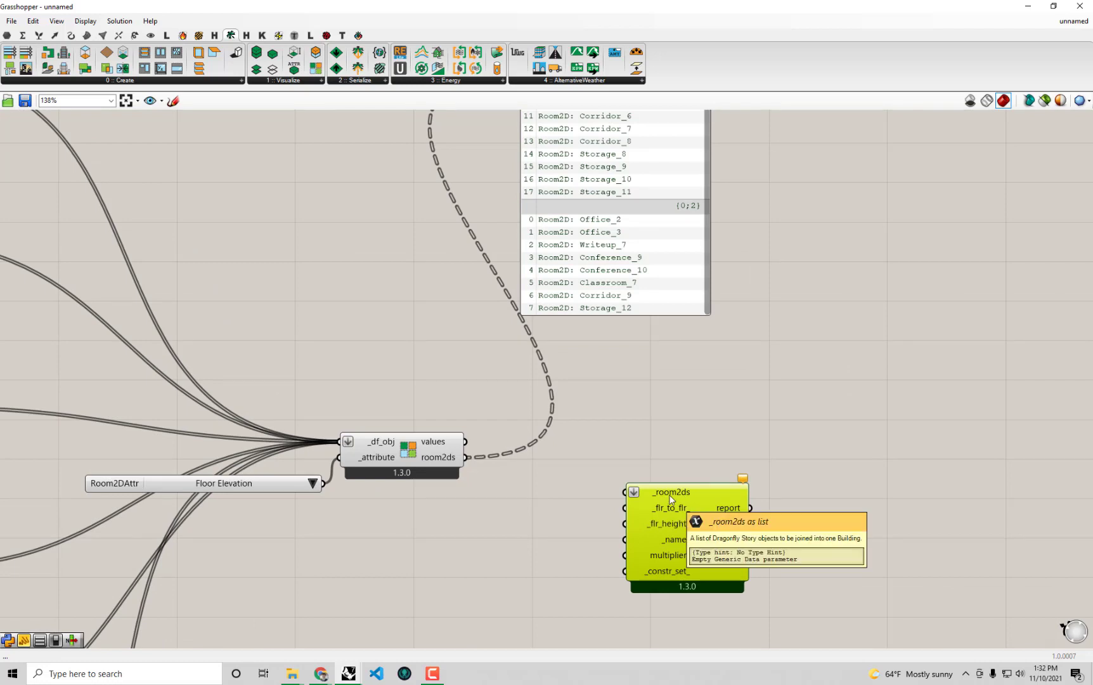
pyautogui.moveTo(621, 266); pyautogui.dragTo(951, 579)
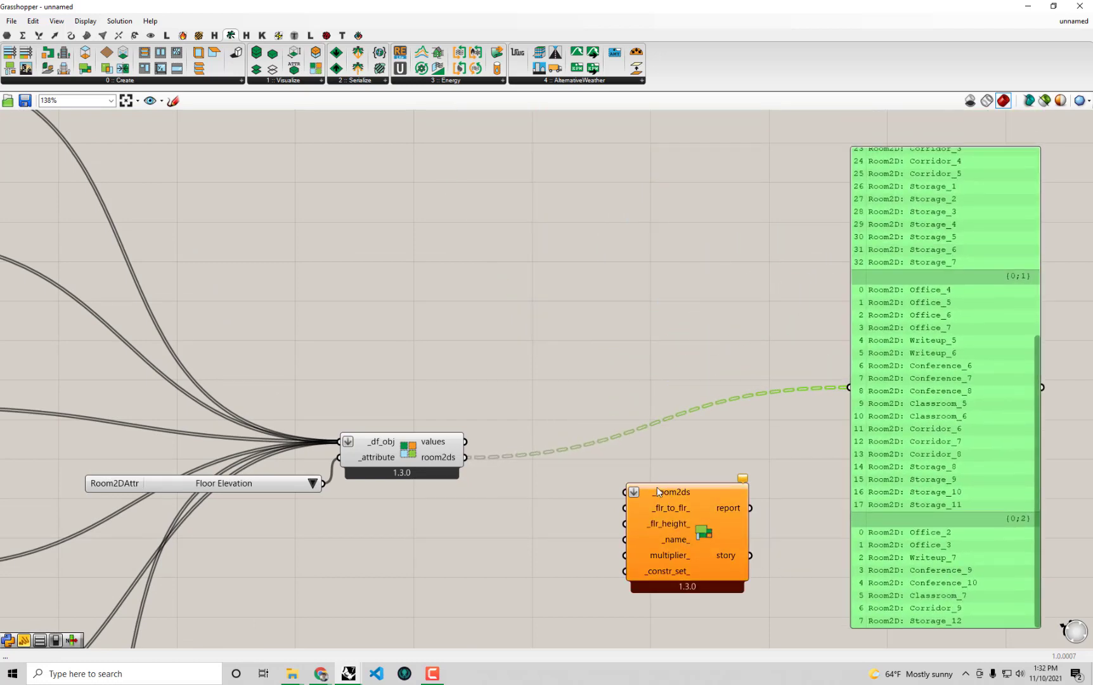
# Turn off Flatten on the Story component's _room2ds input and connect the grouped room2ds output to it.
pyautogui.click(452, 462)
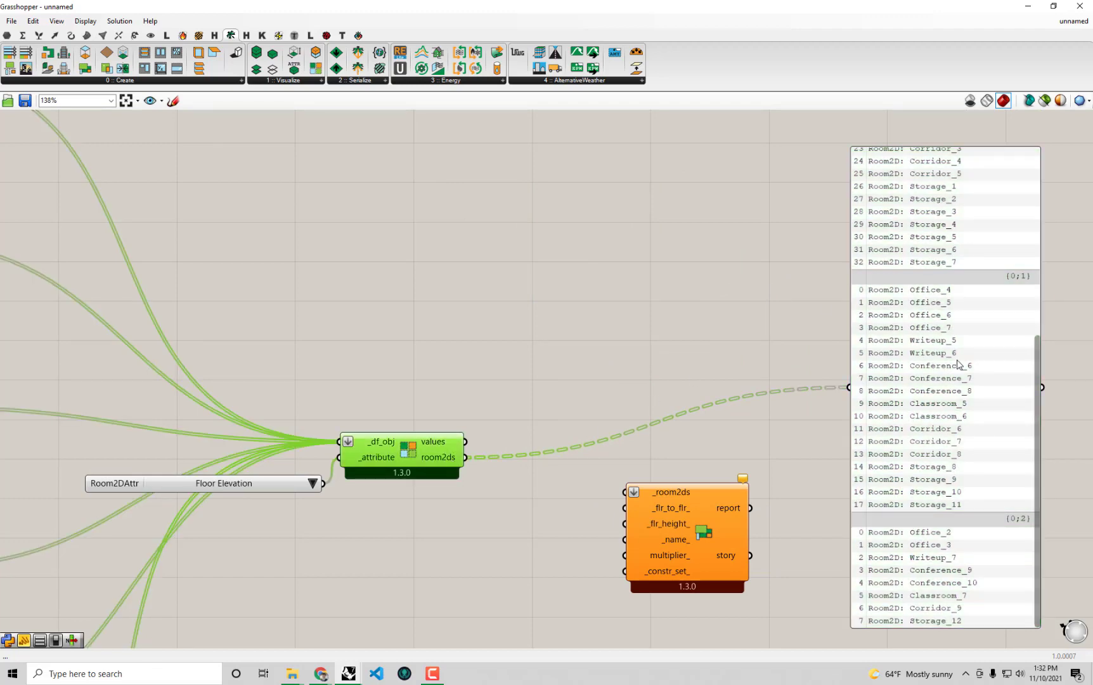
pyautogui.moveTo(1035, 397); pyautogui.dragTo(1019, 333)
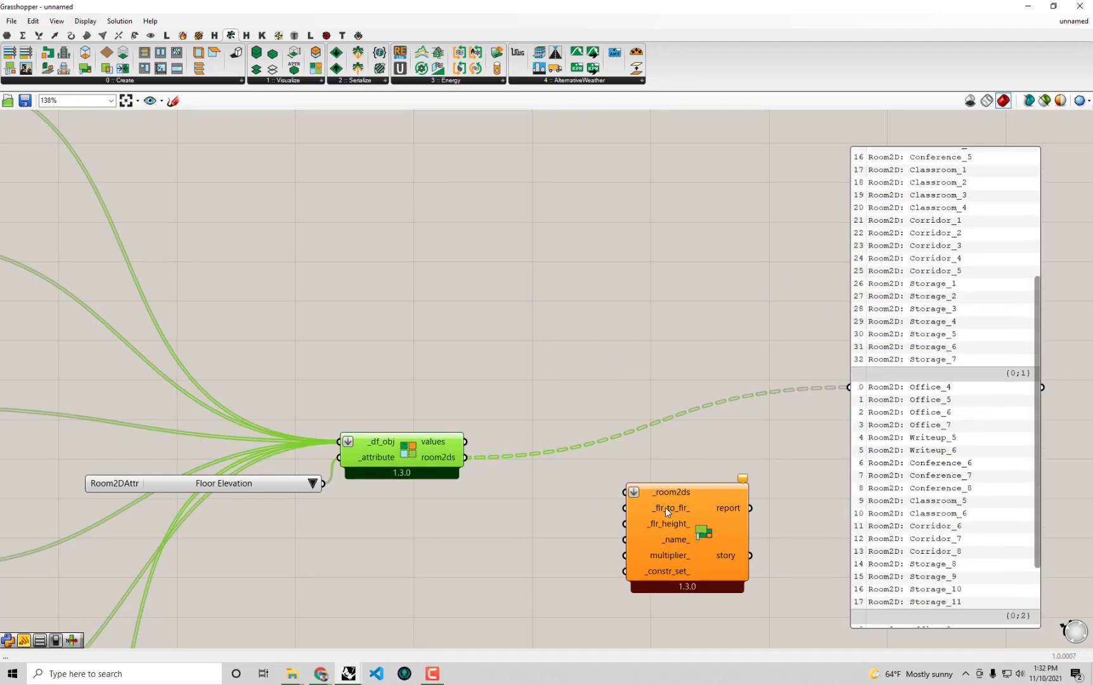
pyautogui.rightClick(669, 491)
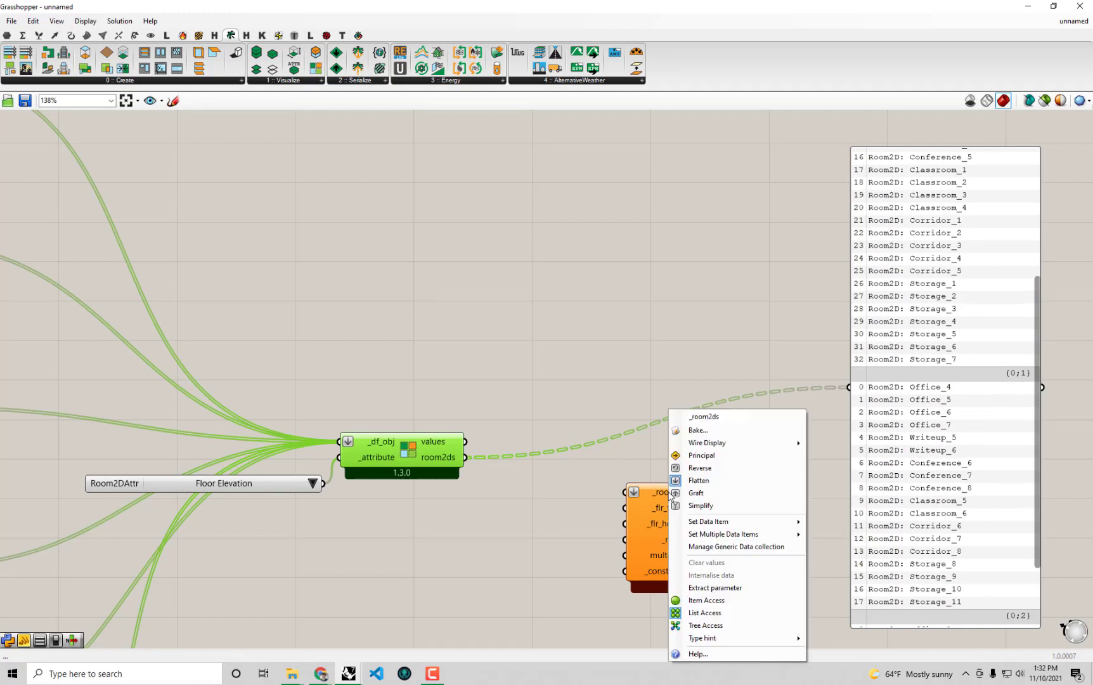
pyautogui.click(701, 482)
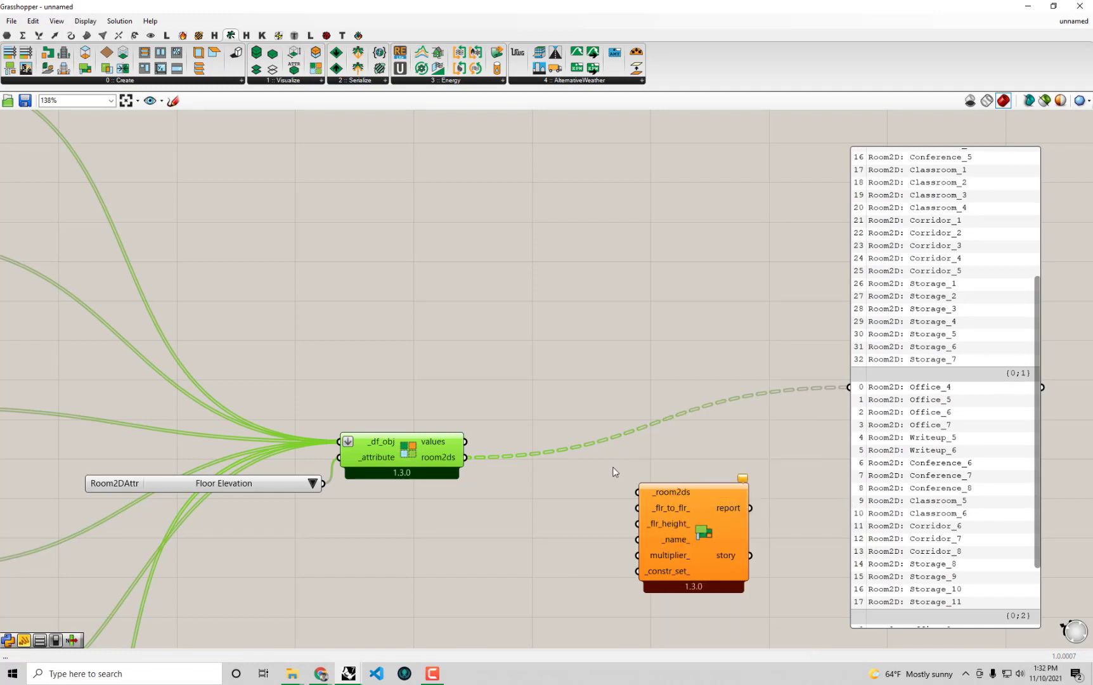
pyautogui.moveTo(657, 521); pyautogui.dragTo(596, 517)
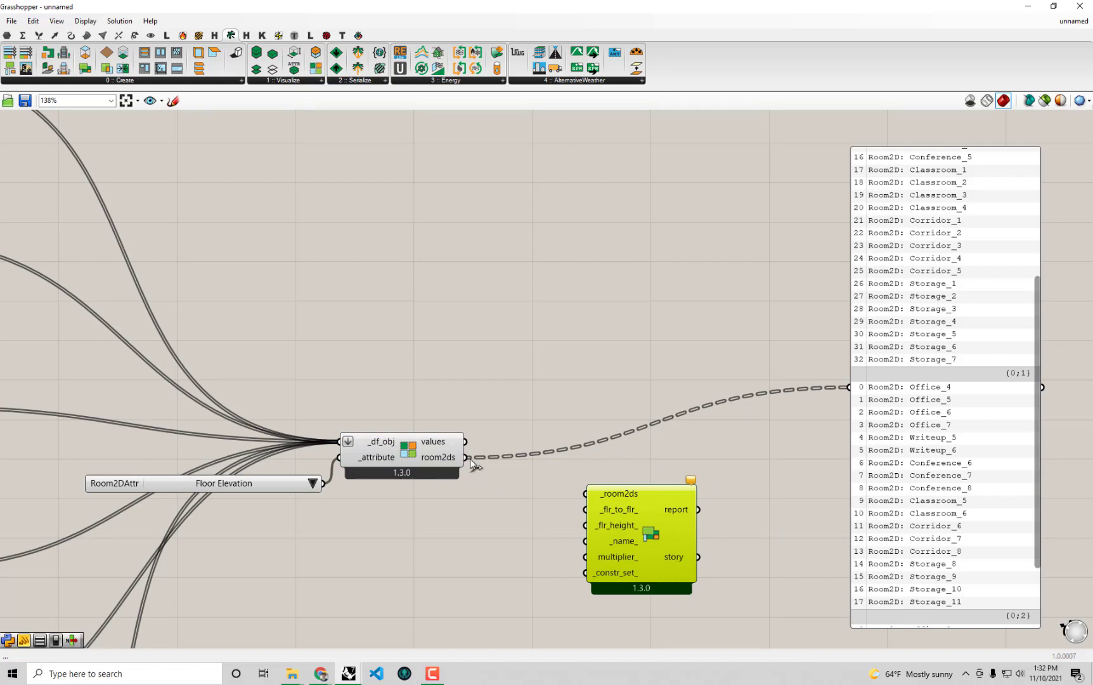
pyautogui.moveTo(467, 457); pyautogui.dragTo(582, 494)
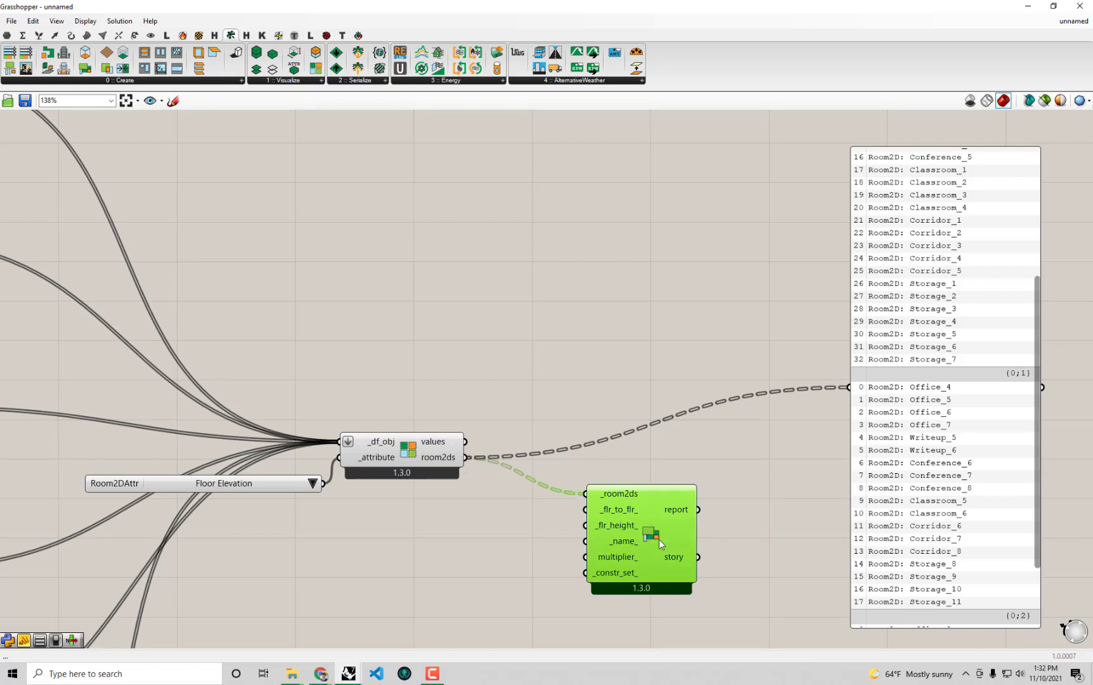
# Connect the story output to the panel, shorten the panel and line it up with the Story component.
pyautogui.moveTo(706, 554); pyautogui.dragTo(851, 389)
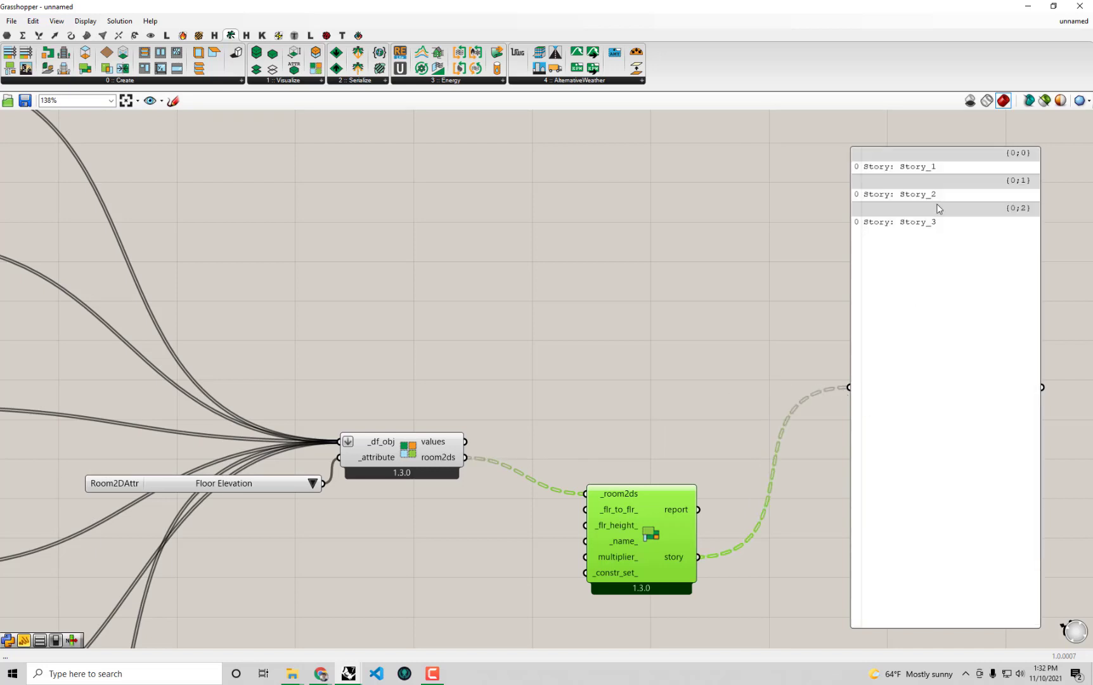
pyautogui.moveTo(934, 150); pyautogui.dragTo(933, 509)
pyautogui.moveTo(929, 586); pyautogui.dragTo(880, 532)
pyautogui.moveTo(679, 558); pyautogui.dragTo(687, 538)
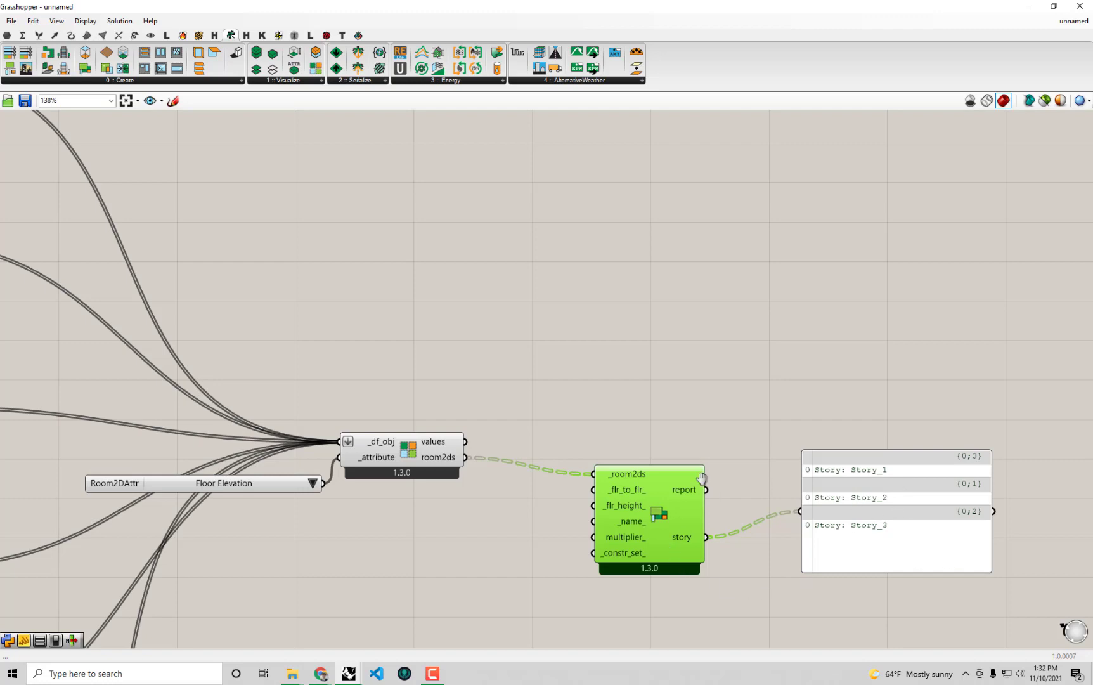
pyautogui.moveTo(701, 477); pyautogui.dragTo(664, 414, button='right')
pyautogui.click(704, 445)
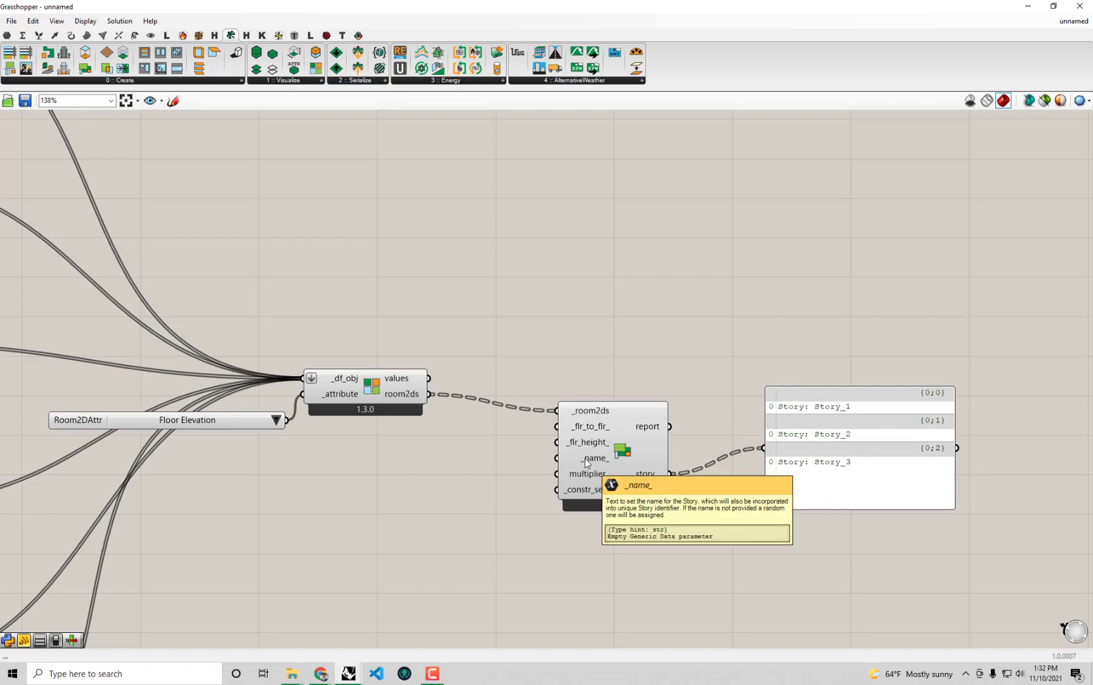
# Snap the Grasshopper window to half the screen so the floor plates in the Rhino viewport are visible alongside the Story component.
pyautogui.moveTo(587, 477); pyautogui.dragTo(624, 415, button='right')
pyautogui.moveTo(506, 5); pyautogui.dragTo(1090, 204)
pyautogui.moveTo(885, 365); pyautogui.dragTo(775, 366, button='right')
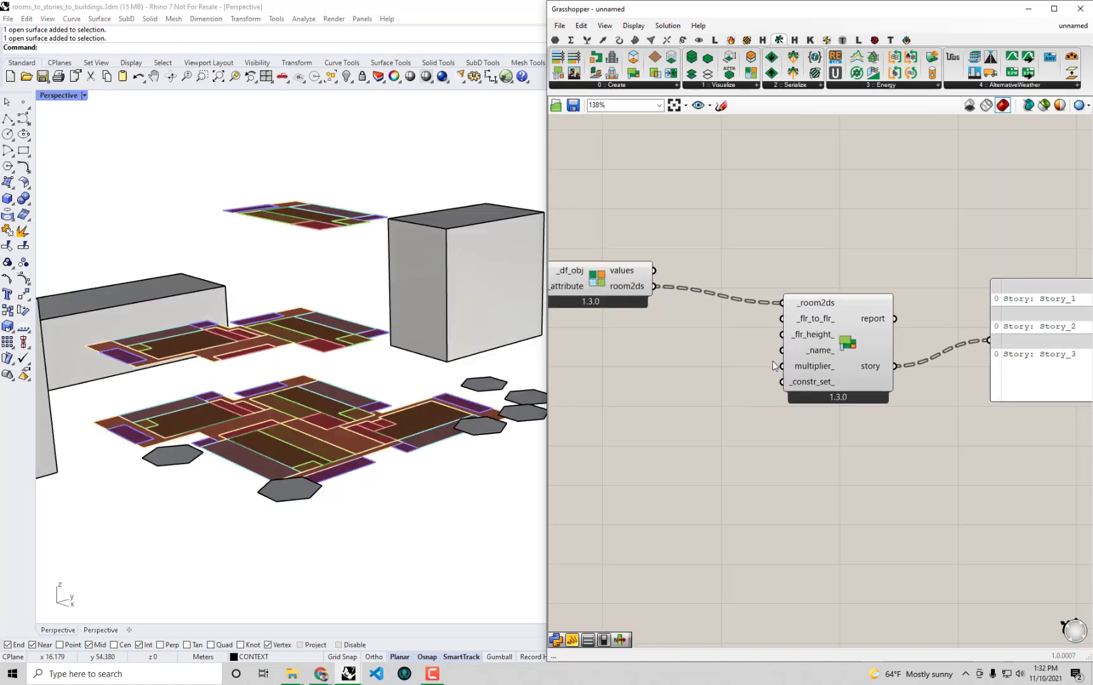
# Add a panel containing "Plinth" before the Story component, enlarge it and turn off Multiline Data.
pyautogui.doubleClick(611, 381)
pyautogui.write('"')
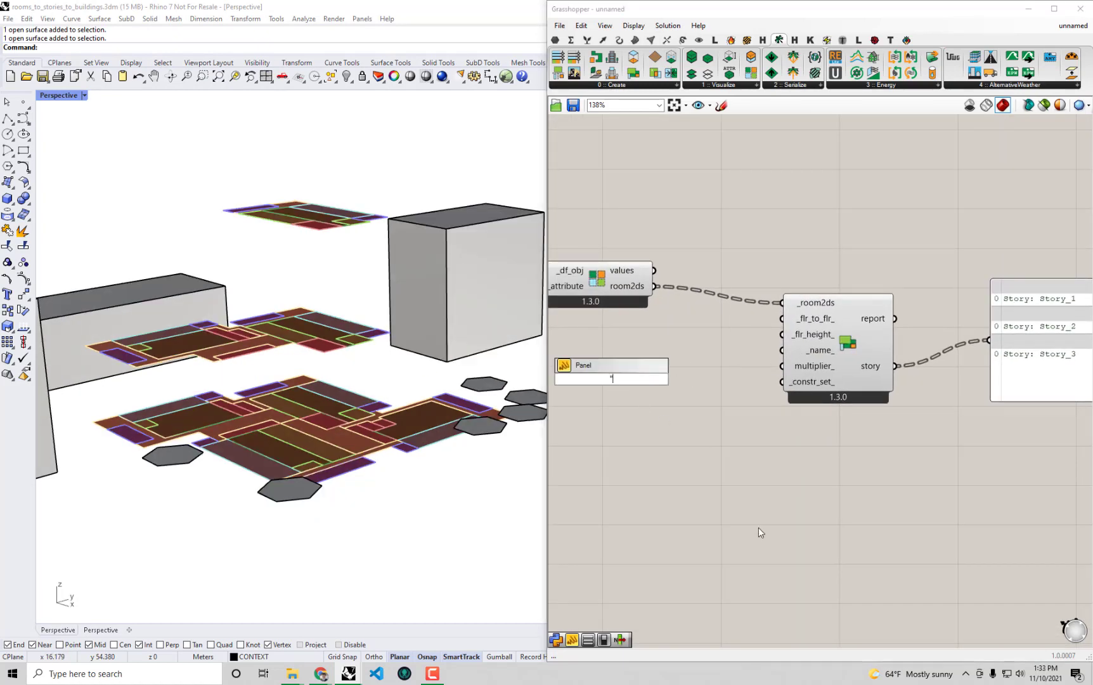
pyautogui.write('Plinth')
pyautogui.press('Return')
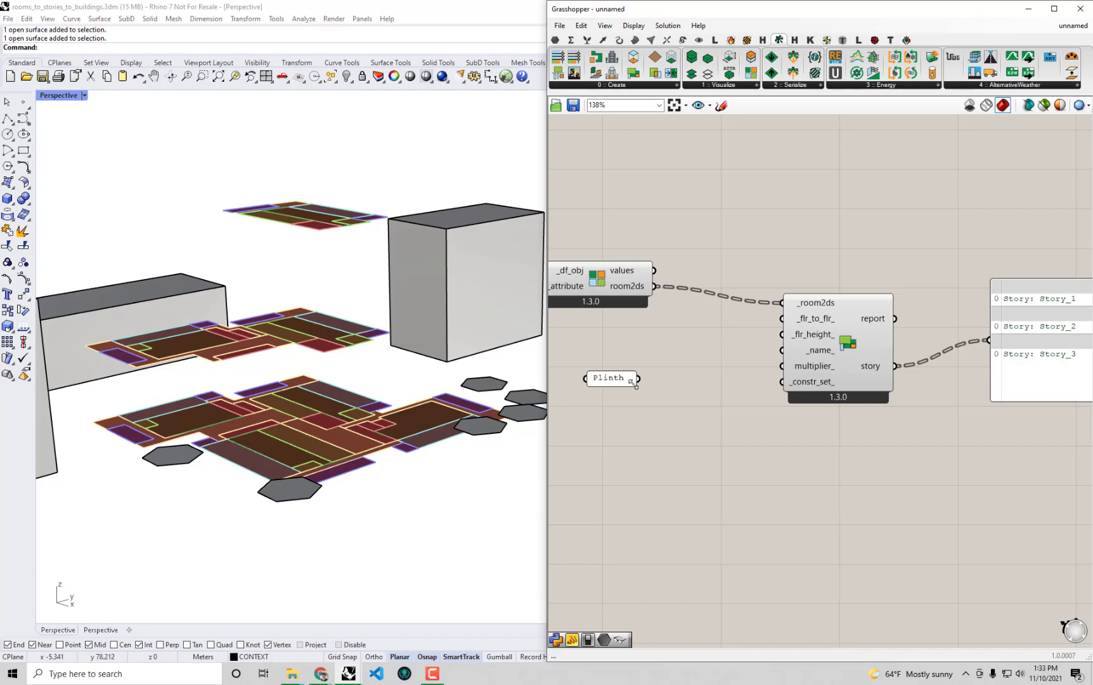
pyautogui.moveTo(631, 381); pyautogui.dragTo(677, 435)
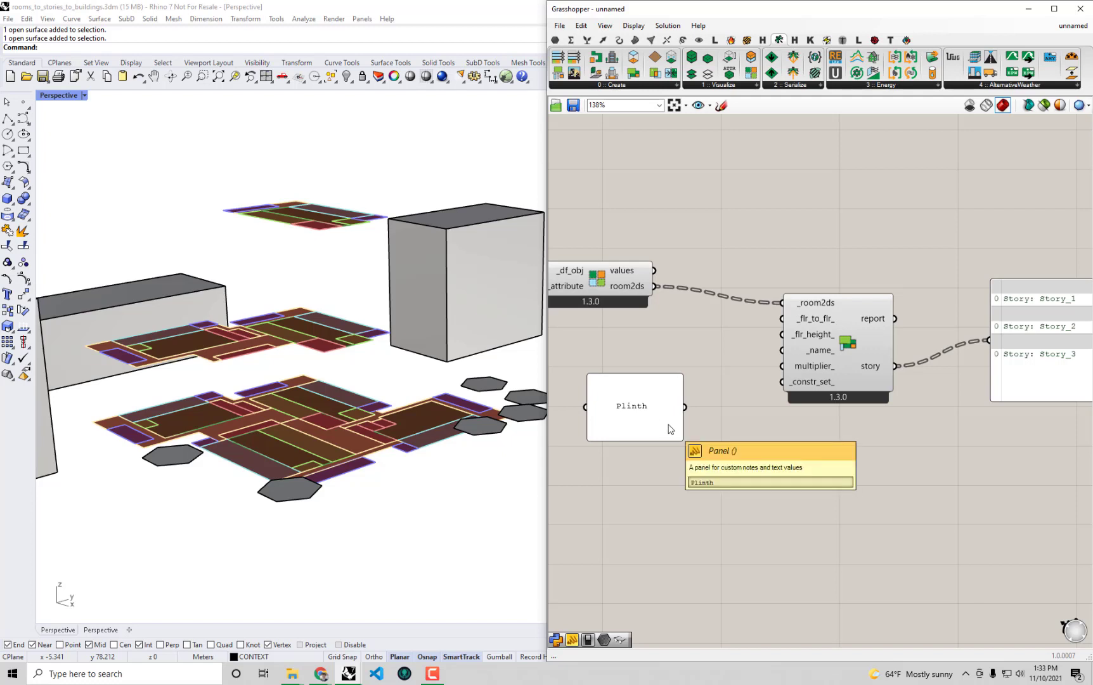
pyautogui.rightClick(670, 429)
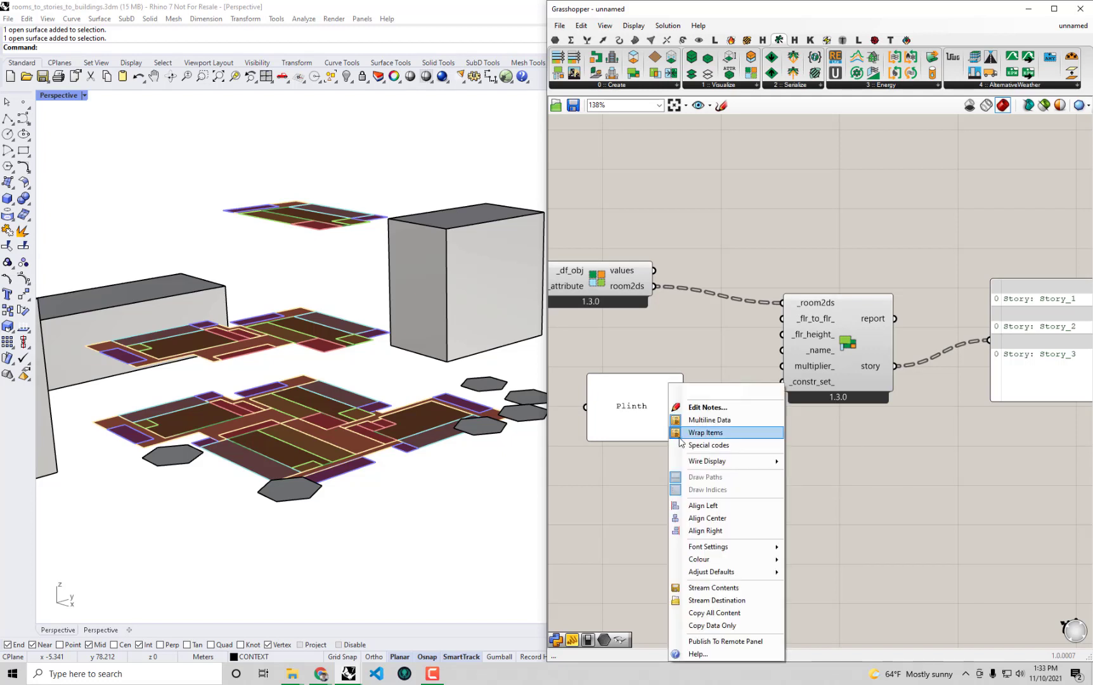
pyautogui.click(711, 421)
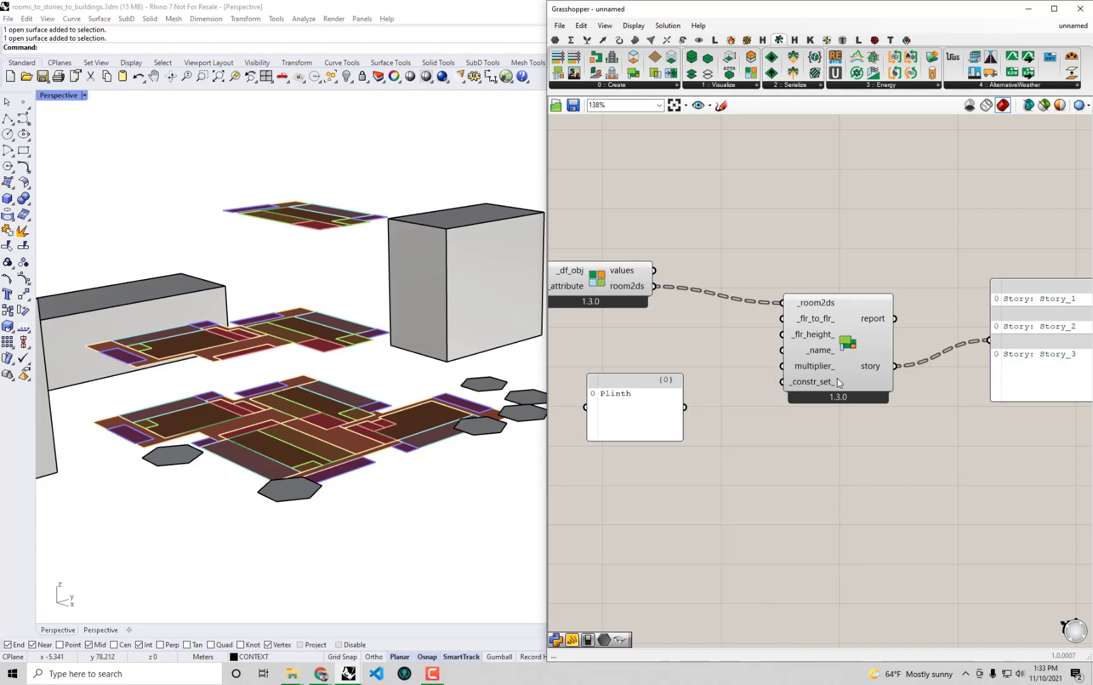
# Add "Middle" and "Tower" as separate lines below Plinth in the names panel and trim the panel's size.
pyautogui.click(665, 412)
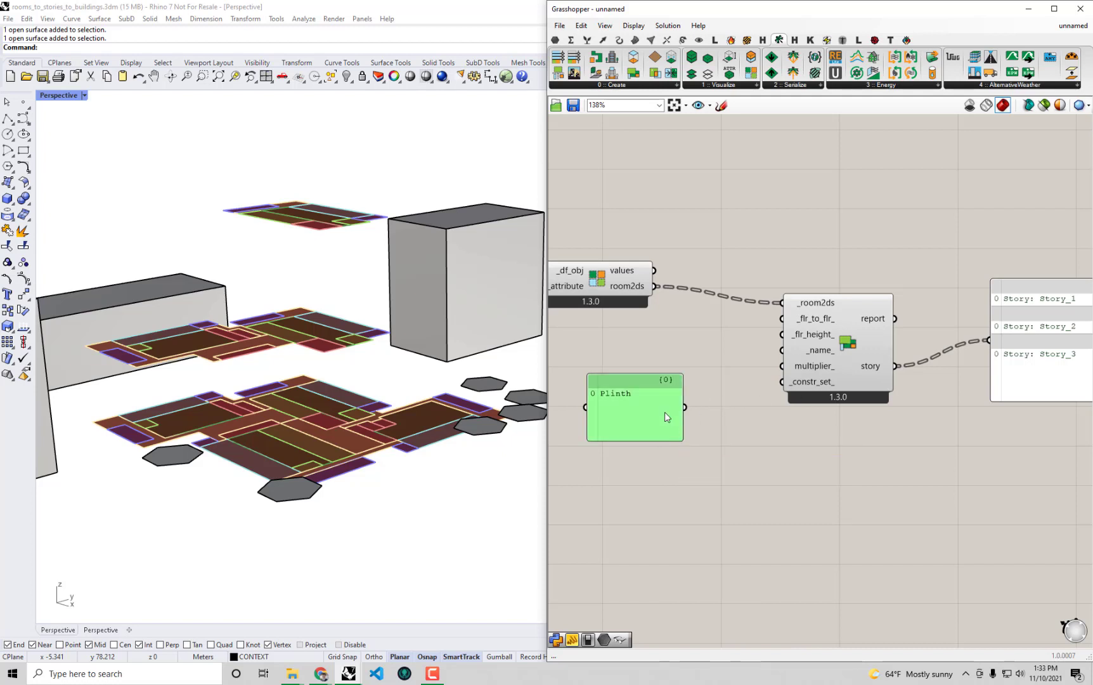
pyautogui.doubleClick(665, 411)
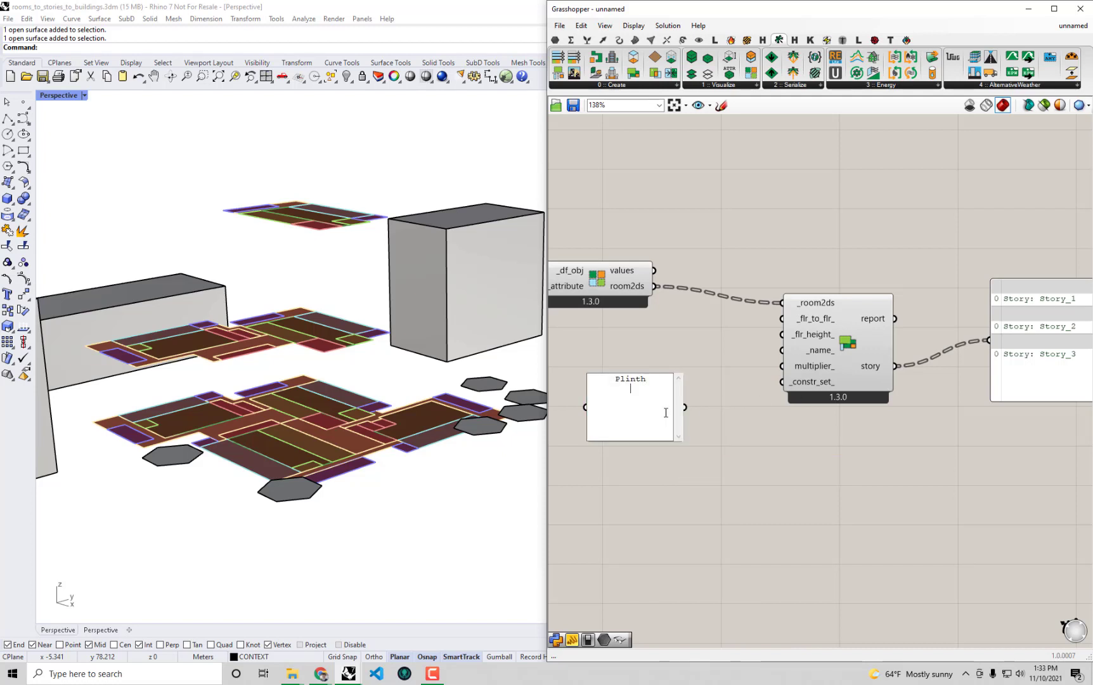
pyautogui.write('Midd')
pyautogui.write('le ')
pyautogui.write('Tower')
pyautogui.click(693, 495)
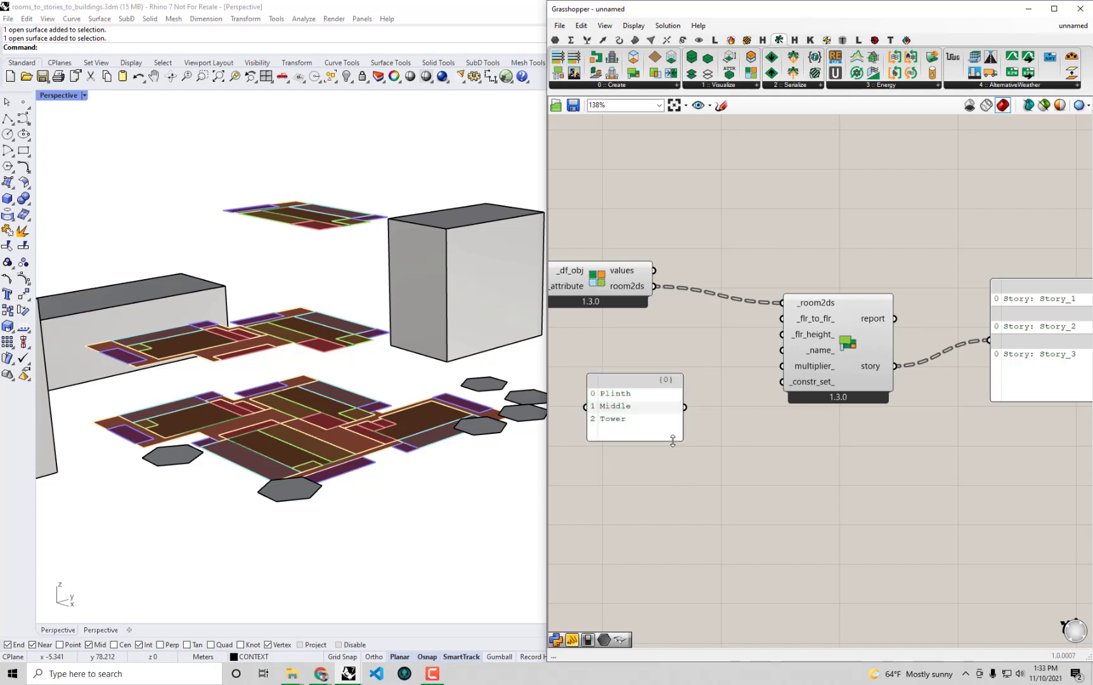
pyautogui.moveTo(680, 439); pyautogui.dragTo(667, 437)
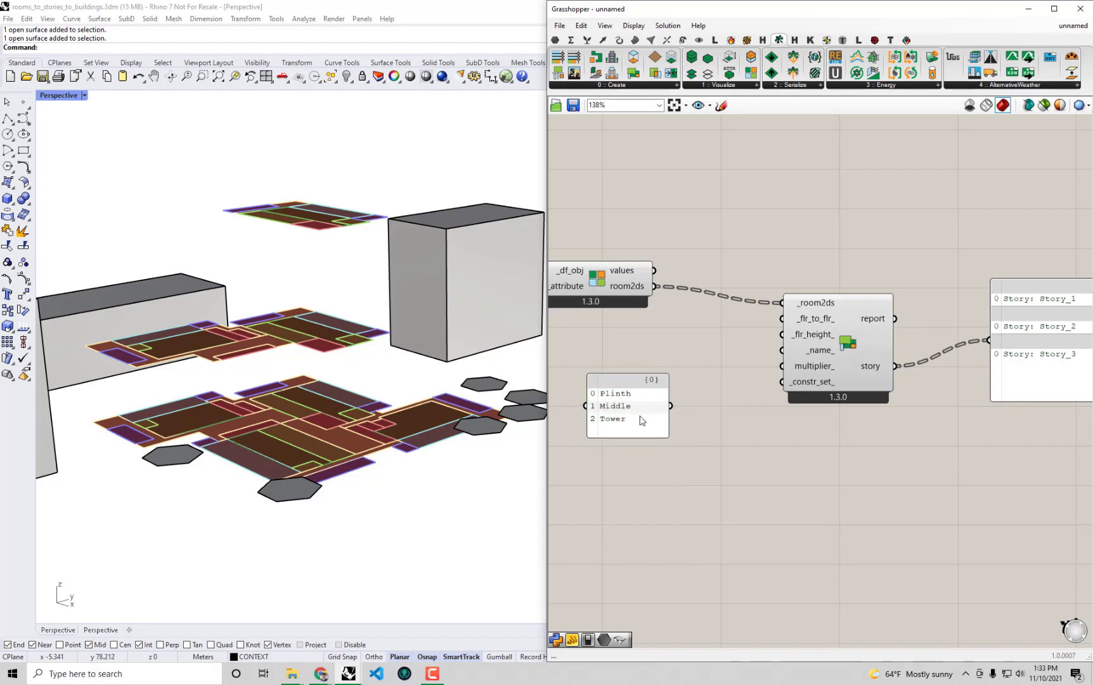
# Narrow the story output panel and place it close to the Story component.
pyautogui.moveTo(1026, 310); pyautogui.dragTo(980, 336, button='right')
pyautogui.moveTo(979, 336); pyautogui.dragTo(912, 441)
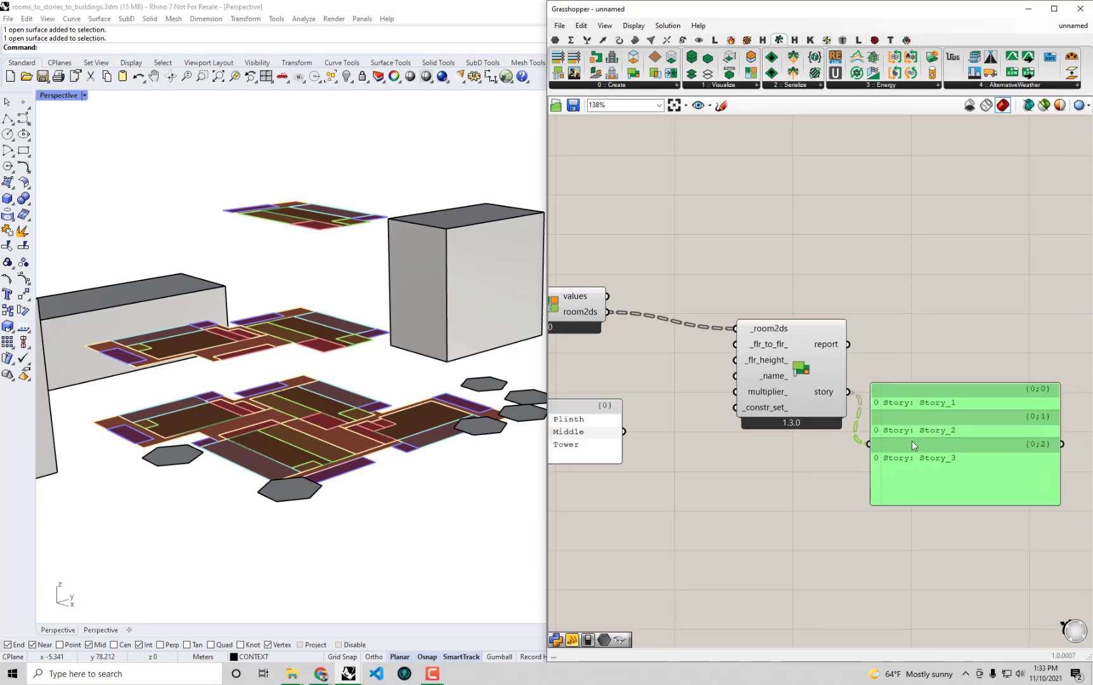
pyautogui.moveTo(1062, 456); pyautogui.dragTo(1020, 459)
pyautogui.moveTo(970, 453); pyautogui.dragTo(994, 425)
pyautogui.moveTo(898, 453); pyautogui.dragTo(934, 432, button='right')
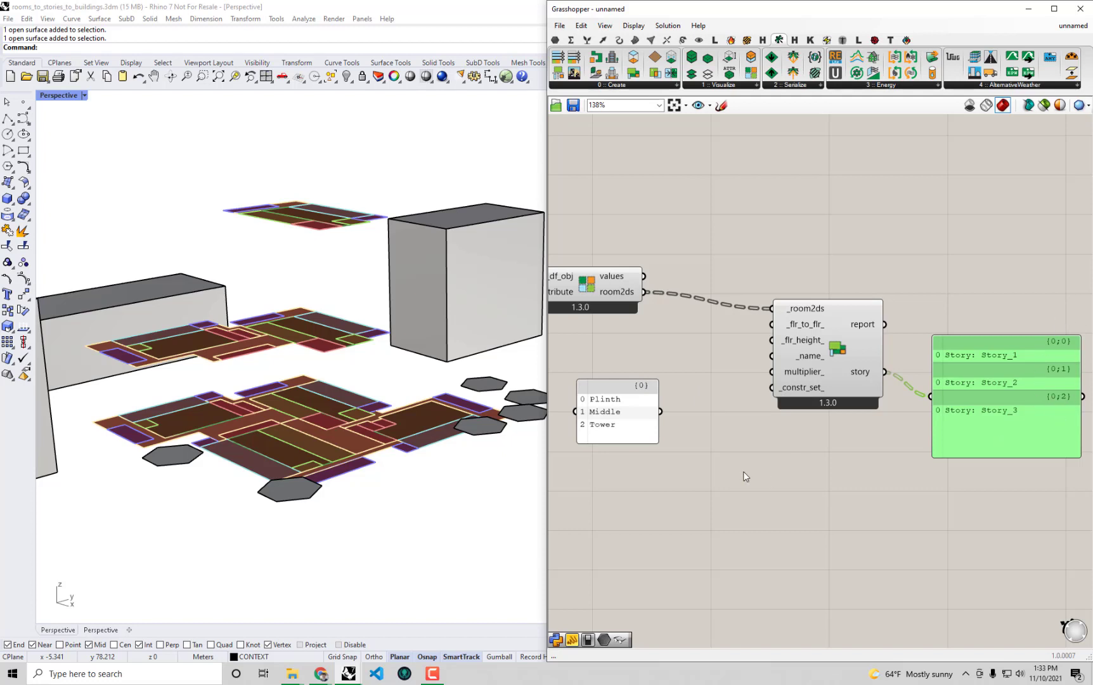
# Connect the grouped room2ds output to the narrowed panel in place of the story output and move the panel above the Story component.
pyautogui.moveTo(643, 298); pyautogui.dragTo(897, 208)
pyautogui.moveTo(920, 215); pyautogui.dragTo(949, 299, button='right')
pyautogui.moveTo(988, 300); pyautogui.dragTo(983, 228)
pyautogui.moveTo(653, 527); pyautogui.dragTo(725, 466, button='right')
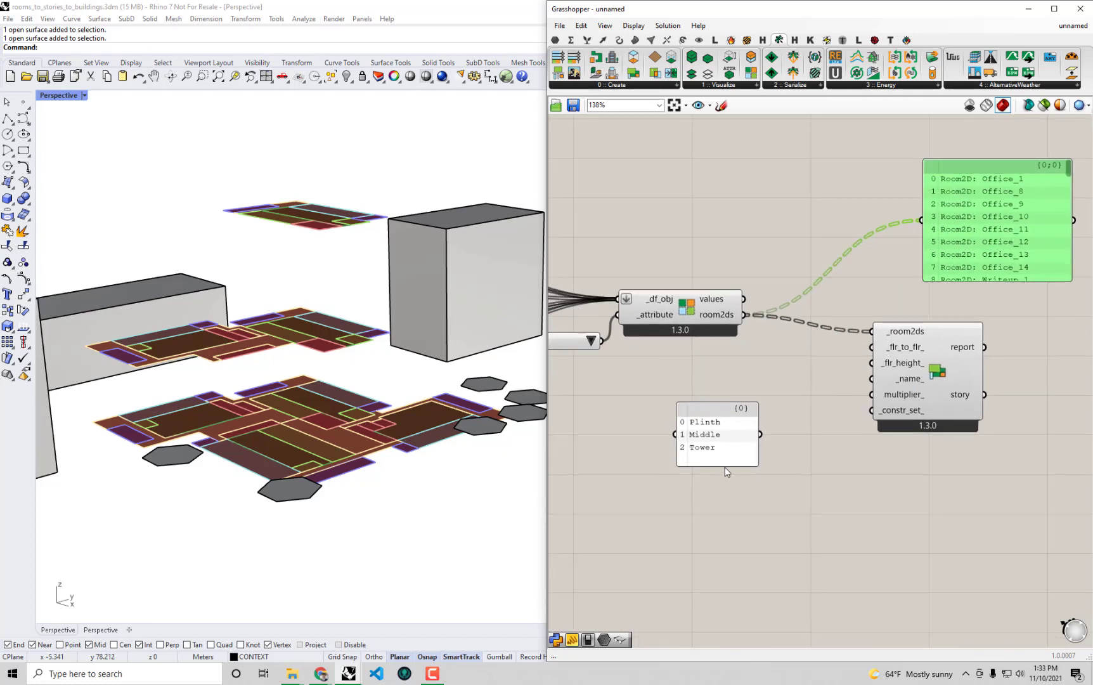
# Move the Plinth, Middle and Tower panel away from the Story component and add a Data parameter between them.
pyautogui.moveTo(725, 466); pyautogui.dragTo(661, 438)
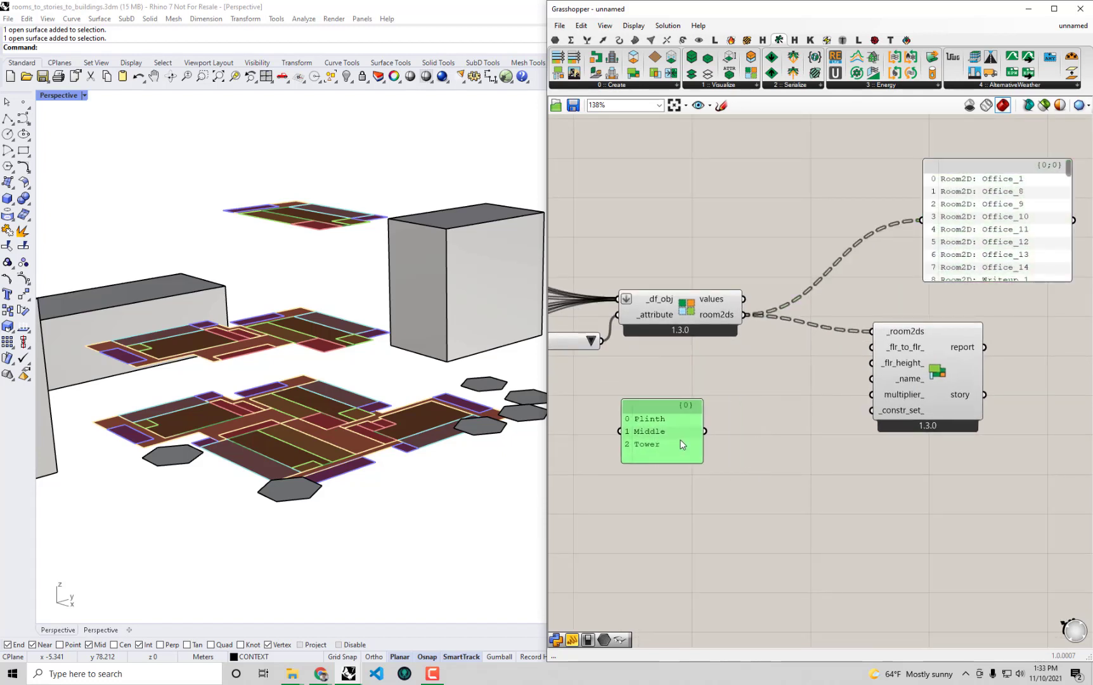
pyautogui.doubleClick(768, 440)
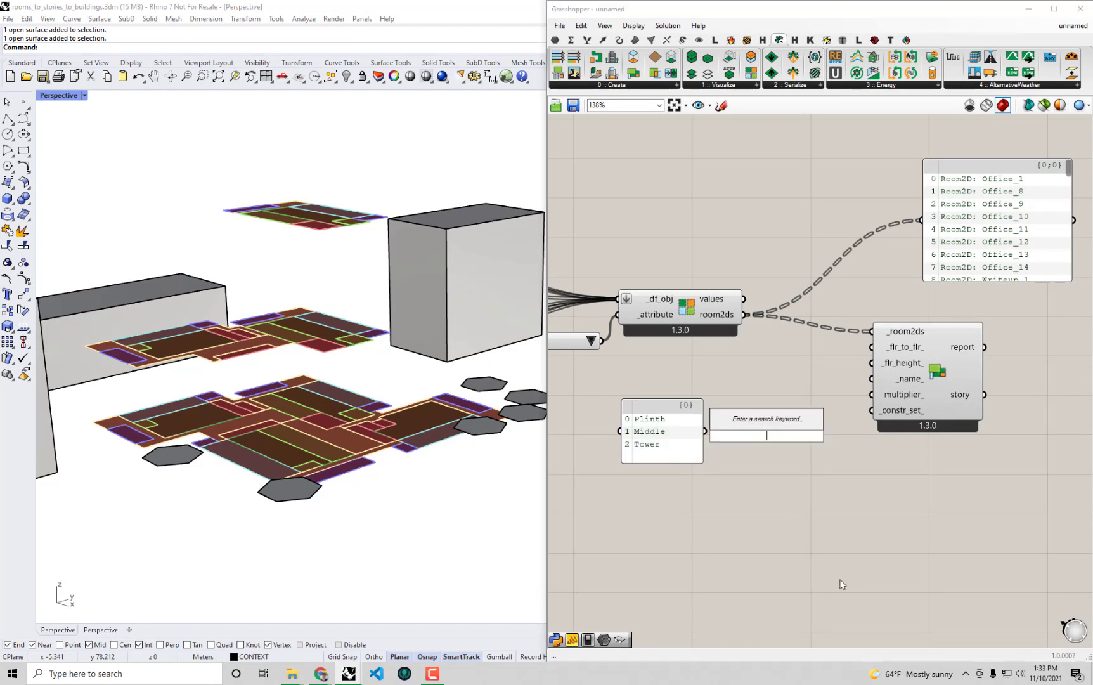
pyautogui.write('data')
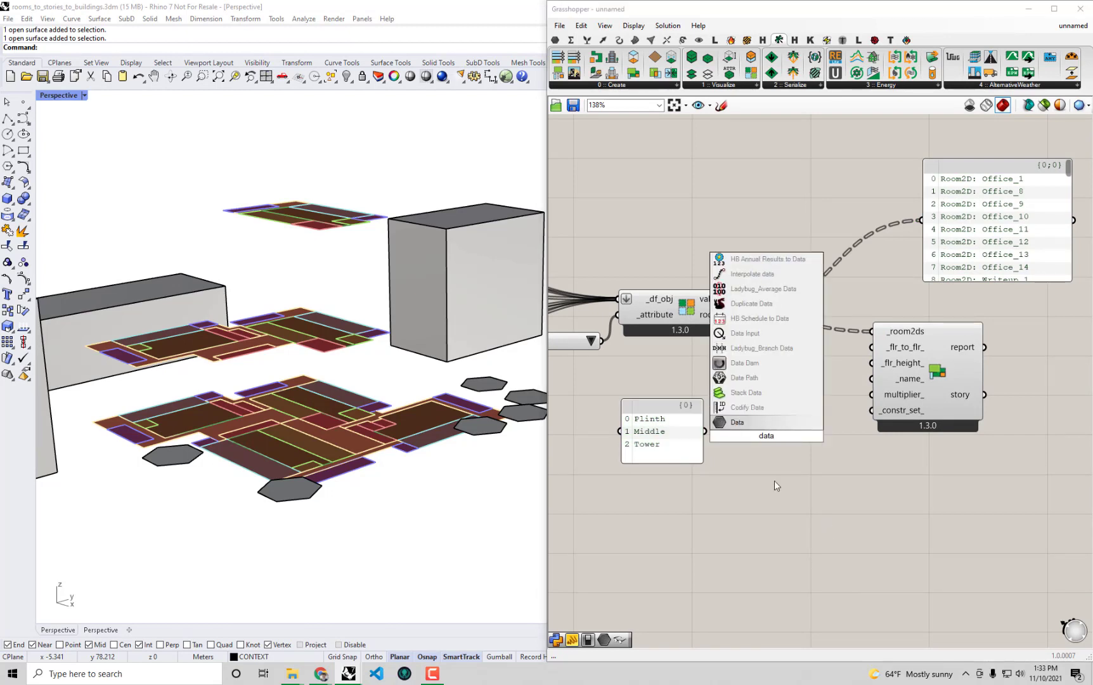
pyautogui.press('Return')
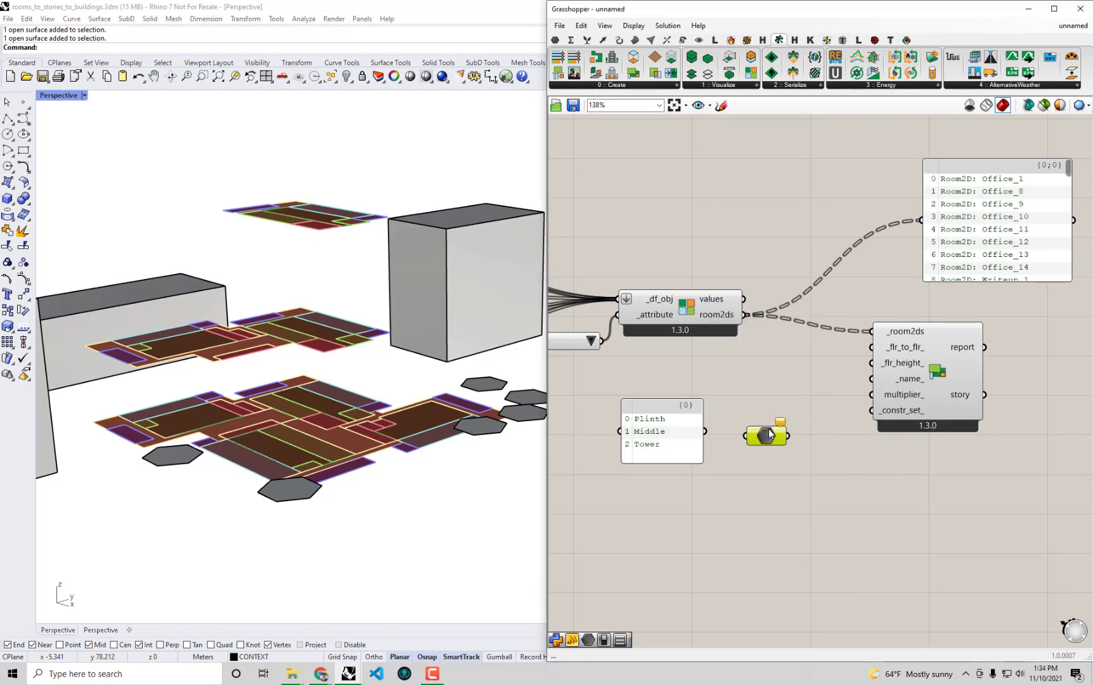
# Wire the Plinth, Middle and Tower panel through the Data parameter into the output panel and graft the Data parameter.
pyautogui.moveTo(710, 432); pyautogui.dragTo(748, 434)
pyautogui.moveTo(762, 431); pyautogui.dragTo(902, 558)
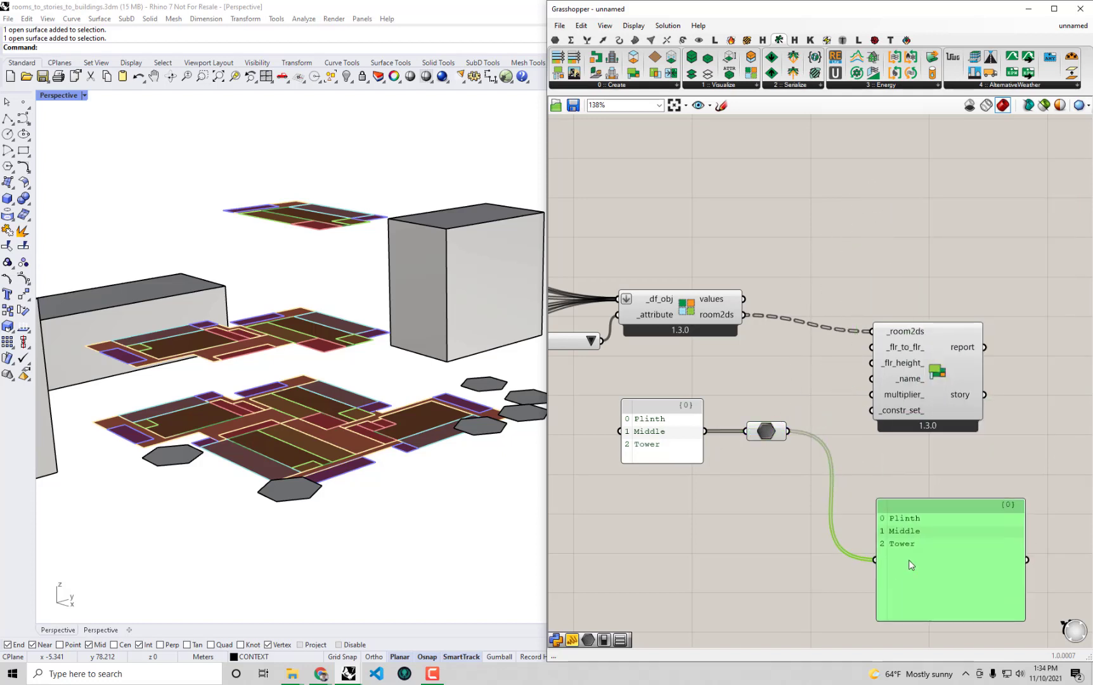
pyautogui.moveTo(903, 549); pyautogui.dragTo(877, 480, button='right')
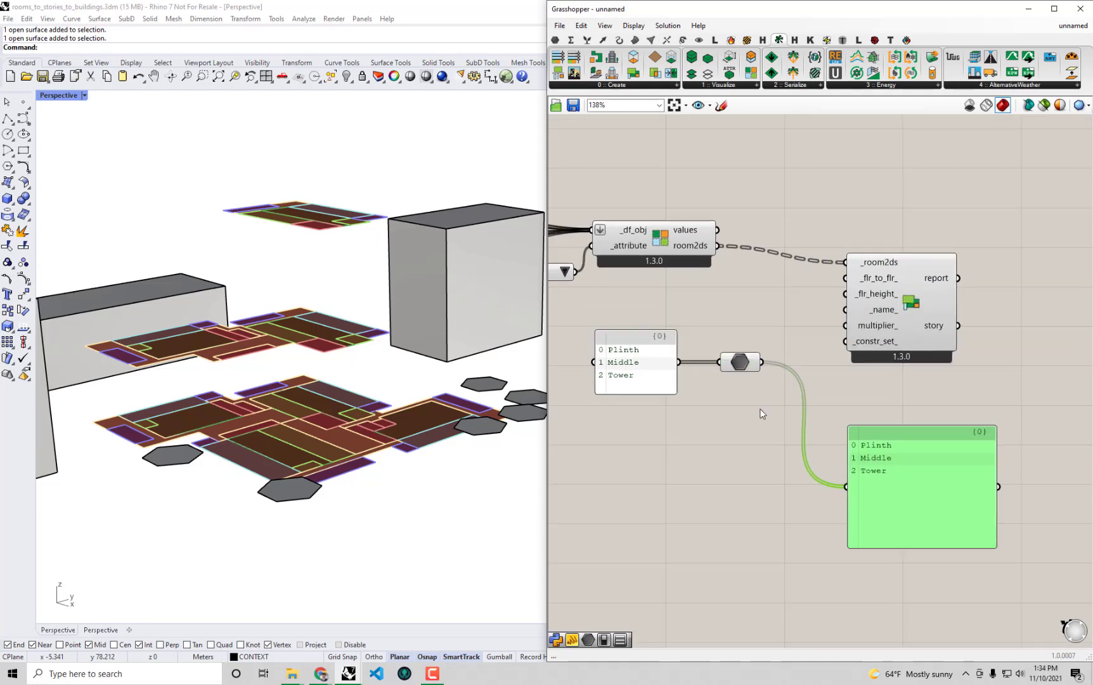
pyautogui.rightClick(743, 364)
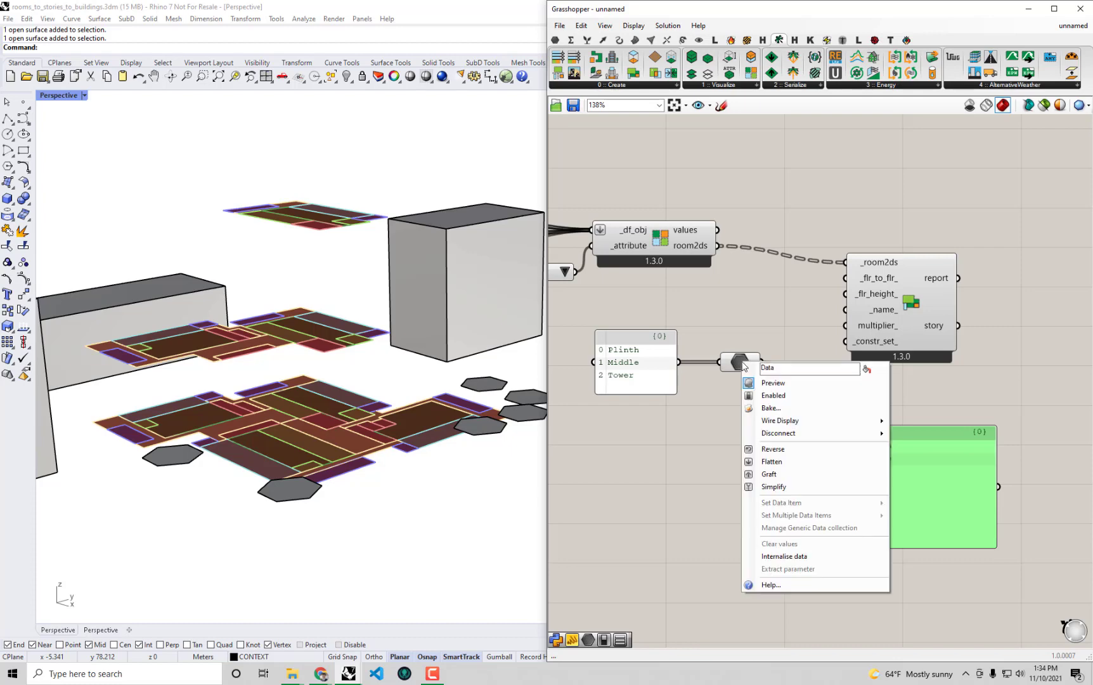
pyautogui.click(787, 475)
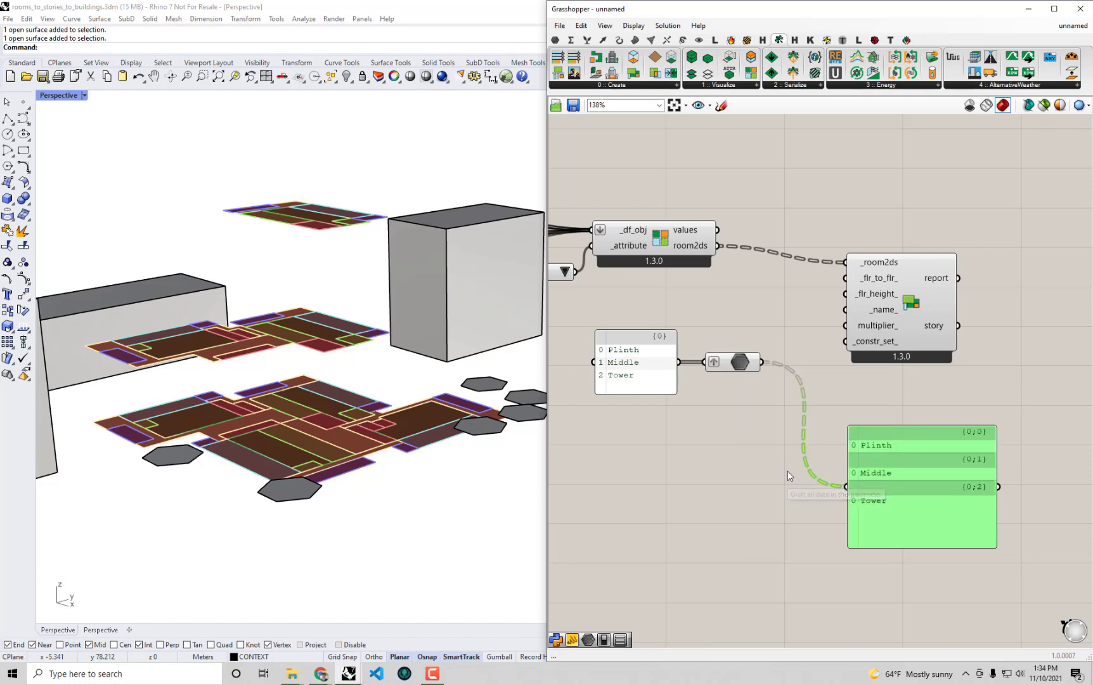
# Add a Bifocals component to an empty area of the canvas to label all components by name.
pyautogui.scroll(-6, 788, 471)
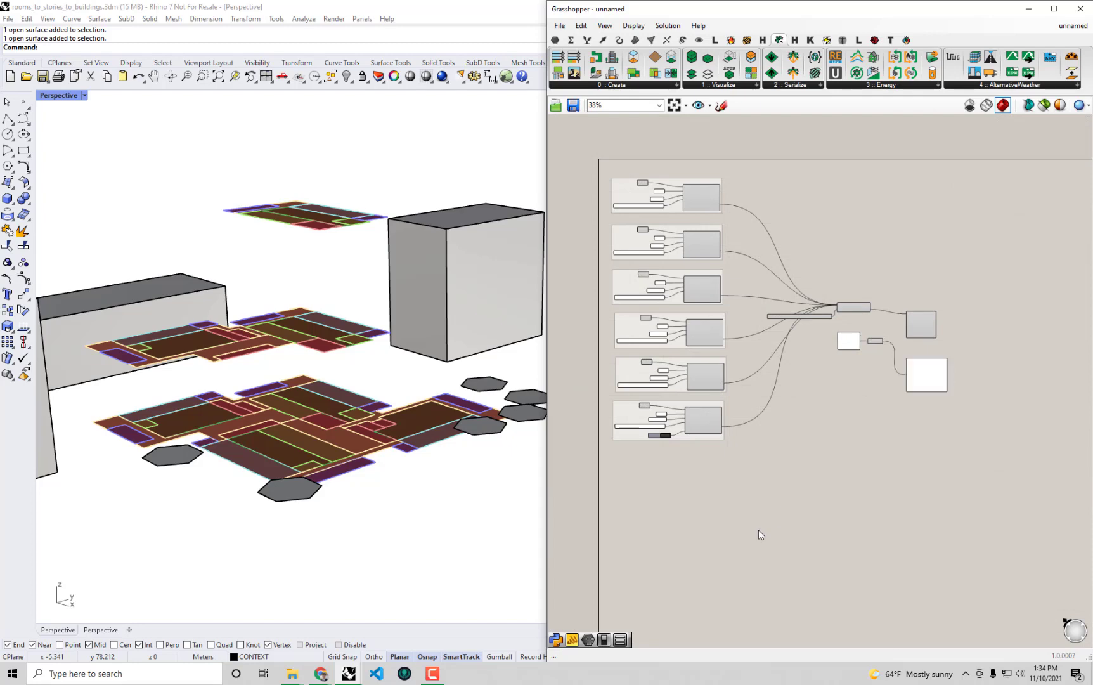
pyautogui.doubleClick(759, 530)
pyautogui.write('bif')
pyautogui.press('Return')
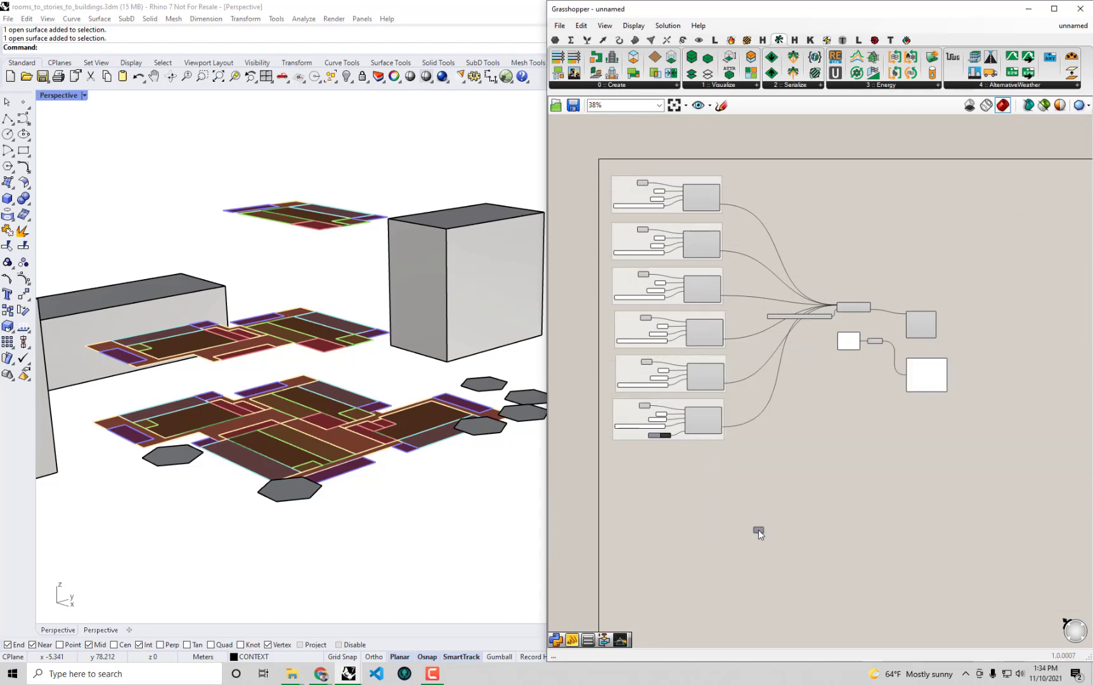
pyautogui.scroll(5, 907, 303)
pyautogui.moveTo(786, 354); pyautogui.dragTo(767, 333, button='right')
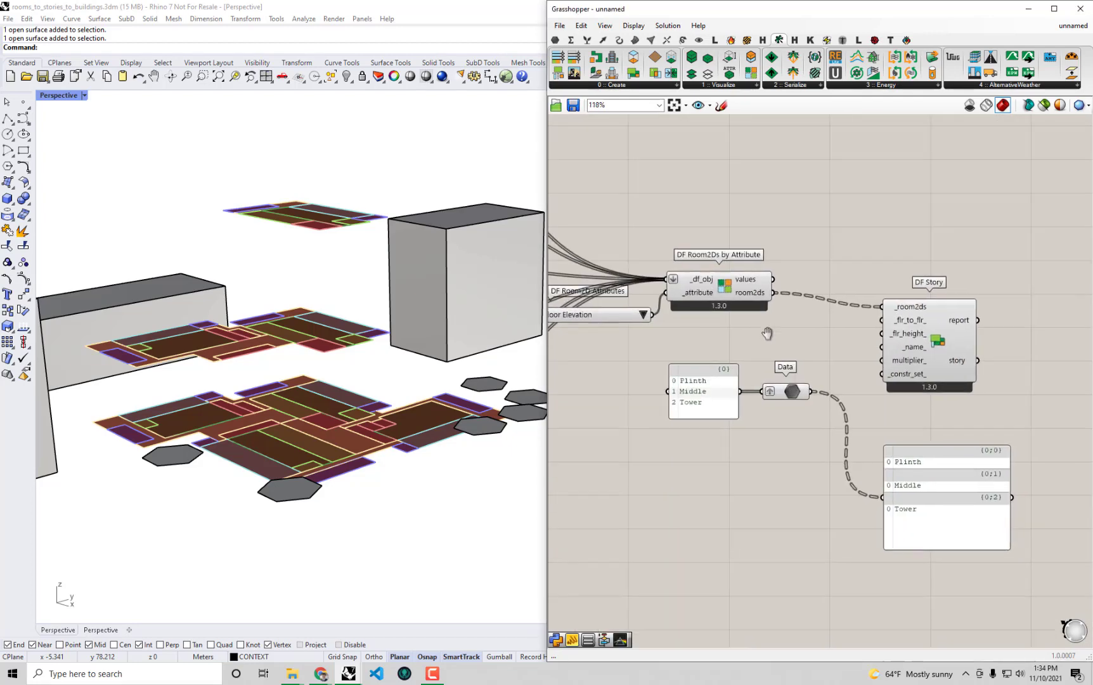
pyautogui.scroll(1, 826, 388)
# Move the output panel up beneath the Story component and align the Story component roughly level with DF Room2Ds by Attribute.
pyautogui.moveTo(954, 519); pyautogui.dragTo(959, 472)
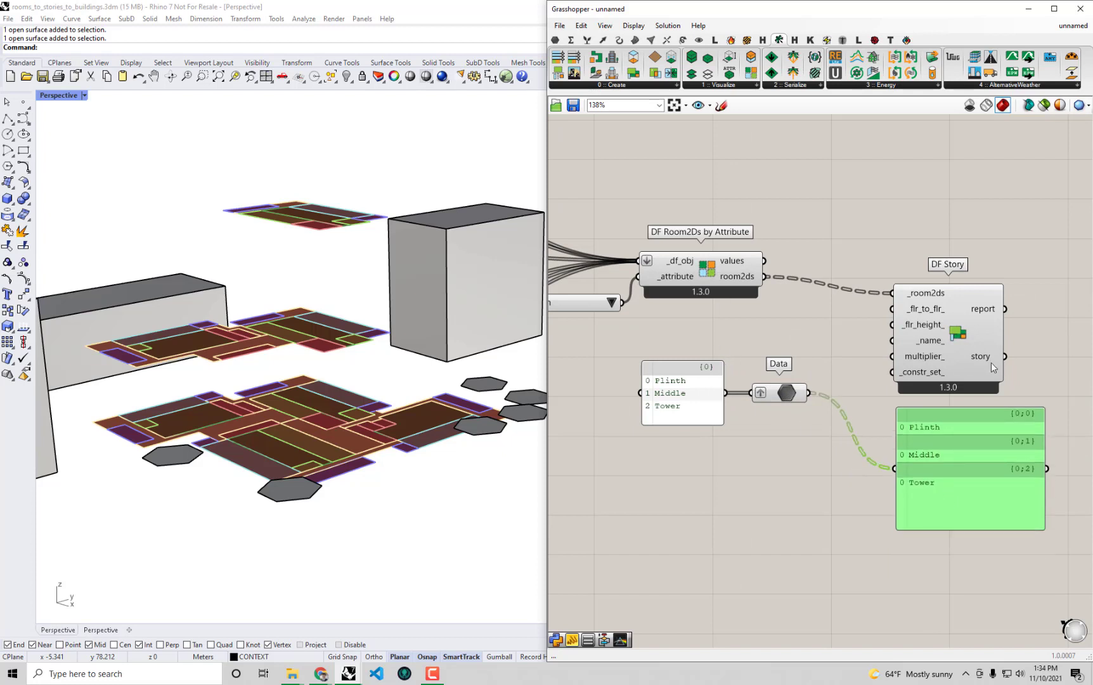
pyautogui.moveTo(992, 367); pyautogui.dragTo(990, 322)
pyautogui.click(707, 273)
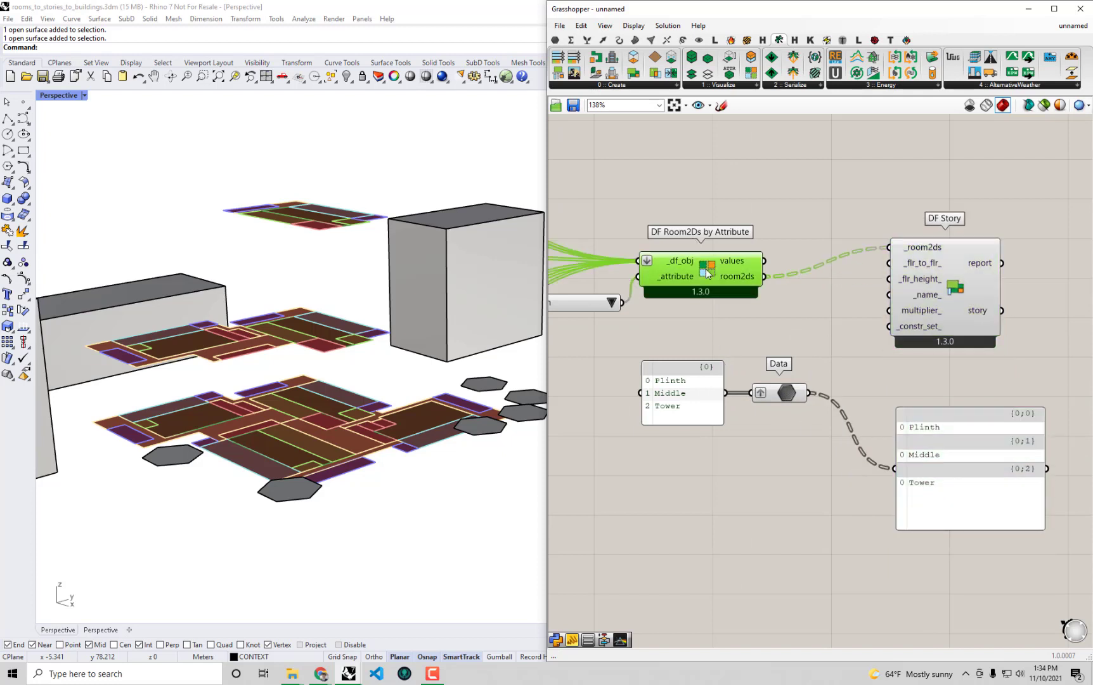
pyautogui.moveTo(958, 244); pyautogui.dragTo(949, 263)
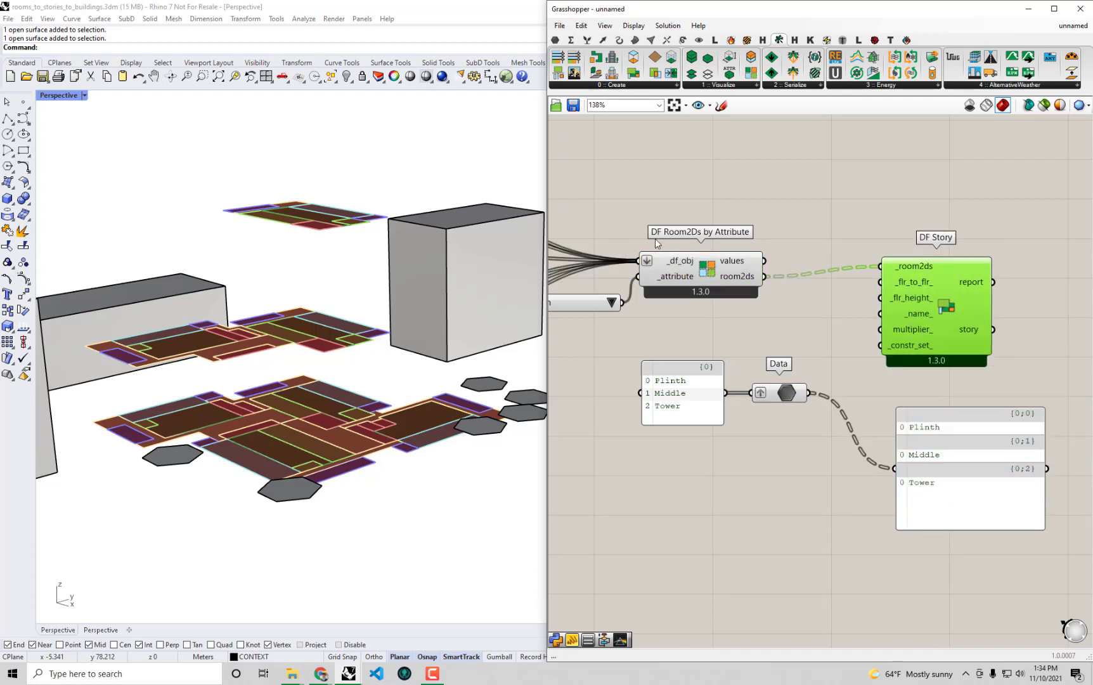
pyautogui.moveTo(722, 305); pyautogui.dragTo(848, 322, button='right')
pyautogui.moveTo(1040, 313); pyautogui.dragTo(980, 319, button='right')
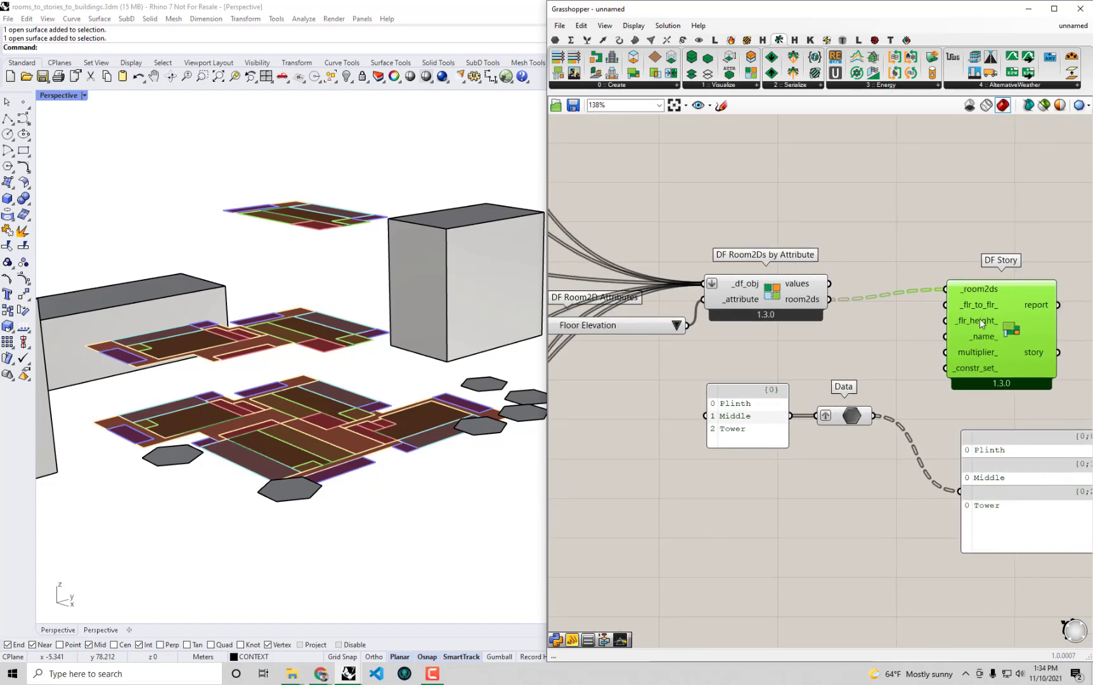
pyautogui.moveTo(994, 316); pyautogui.dragTo(996, 323)
# Move the Floor Elevation attribute dropdown slightly farther away from the DF Room2Ds by Attribute component.
pyautogui.scroll(-2, 991, 319)
pyautogui.moveTo(645, 240); pyautogui.dragTo(902, 409, button='right')
pyautogui.moveTo(701, 160); pyautogui.dragTo(790, 237, button='right')
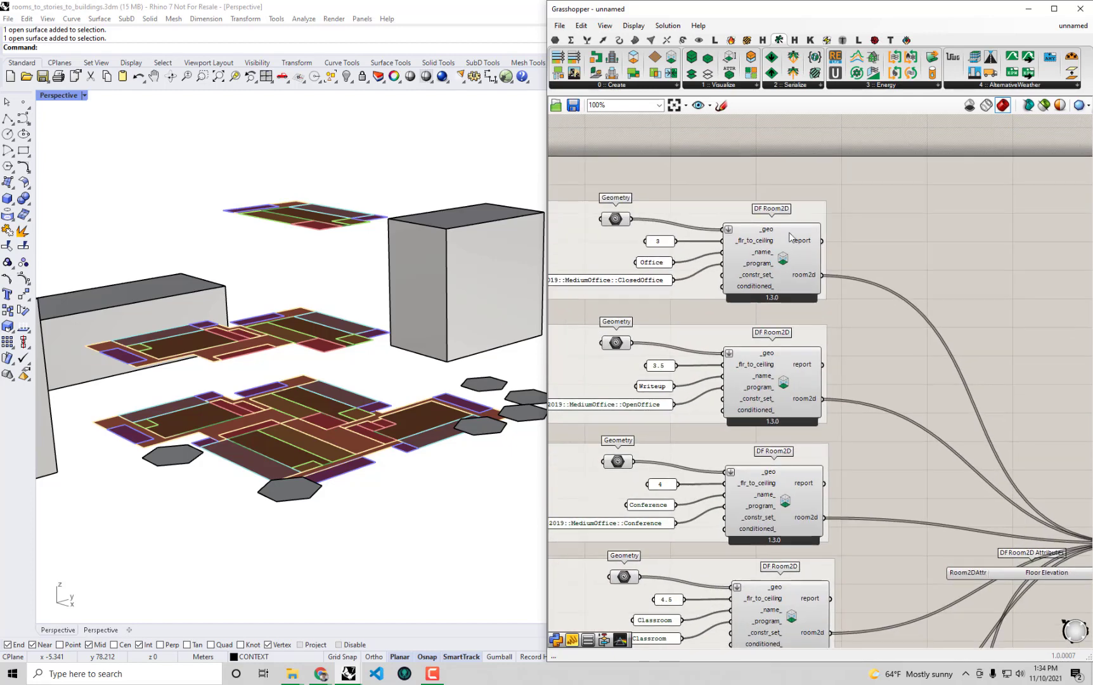
pyautogui.scroll(2, 788, 221)
pyautogui.scroll(-2, 766, 240)
pyautogui.moveTo(990, 447); pyautogui.dragTo(762, 324, button='right')
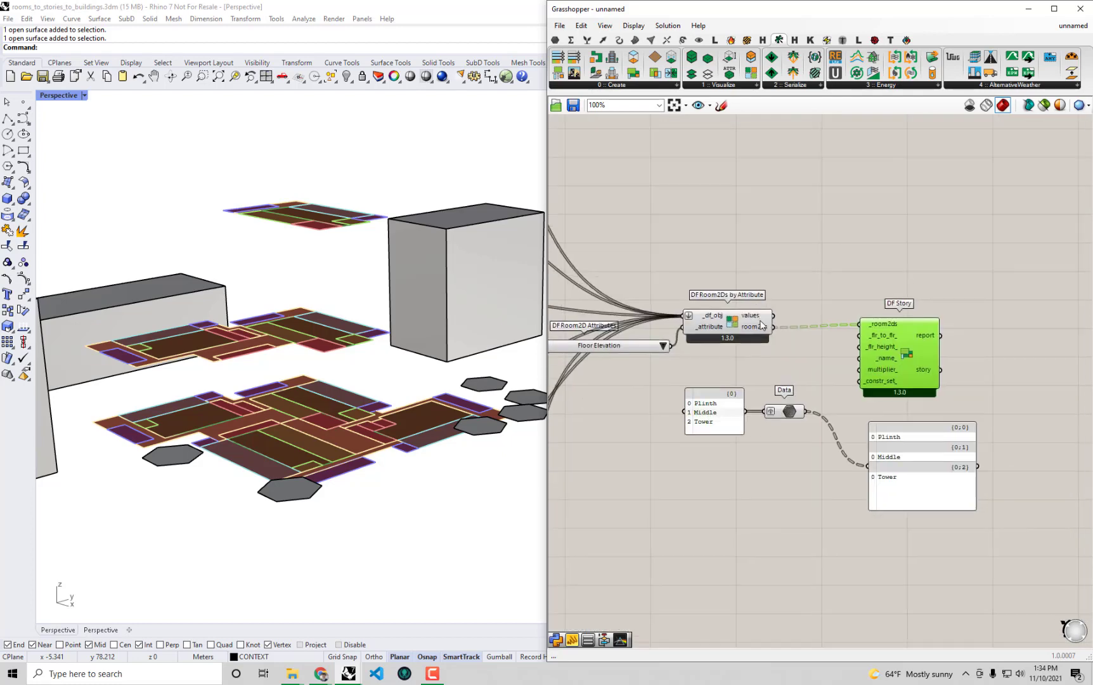
pyautogui.moveTo(586, 353); pyautogui.dragTo(707, 356, button='right')
pyautogui.scroll(1, 705, 356)
pyautogui.moveTo(694, 350); pyautogui.dragTo(665, 350)
# Feed the Story component's story output into the output panel in place of the grafted names and nudge the panel.
pyautogui.moveTo(1035, 482); pyautogui.dragTo(829, 447, button='right')
pyautogui.click(890, 451)
pyautogui.scroll(1, 854, 417)
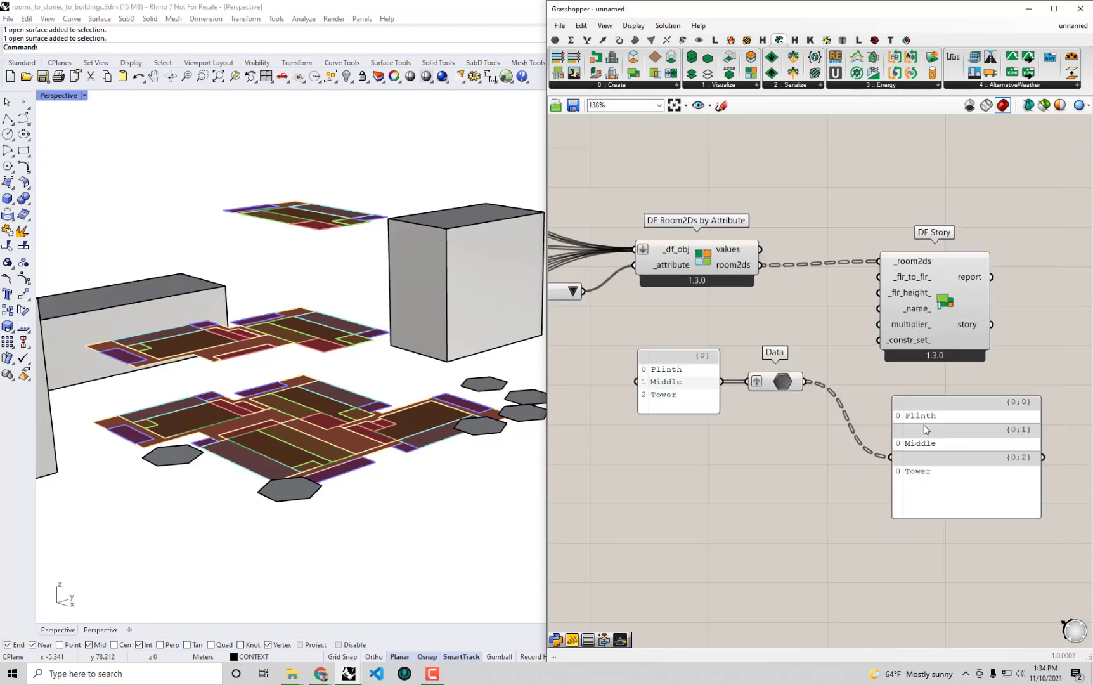
pyautogui.click(984, 447)
pyautogui.click(759, 384)
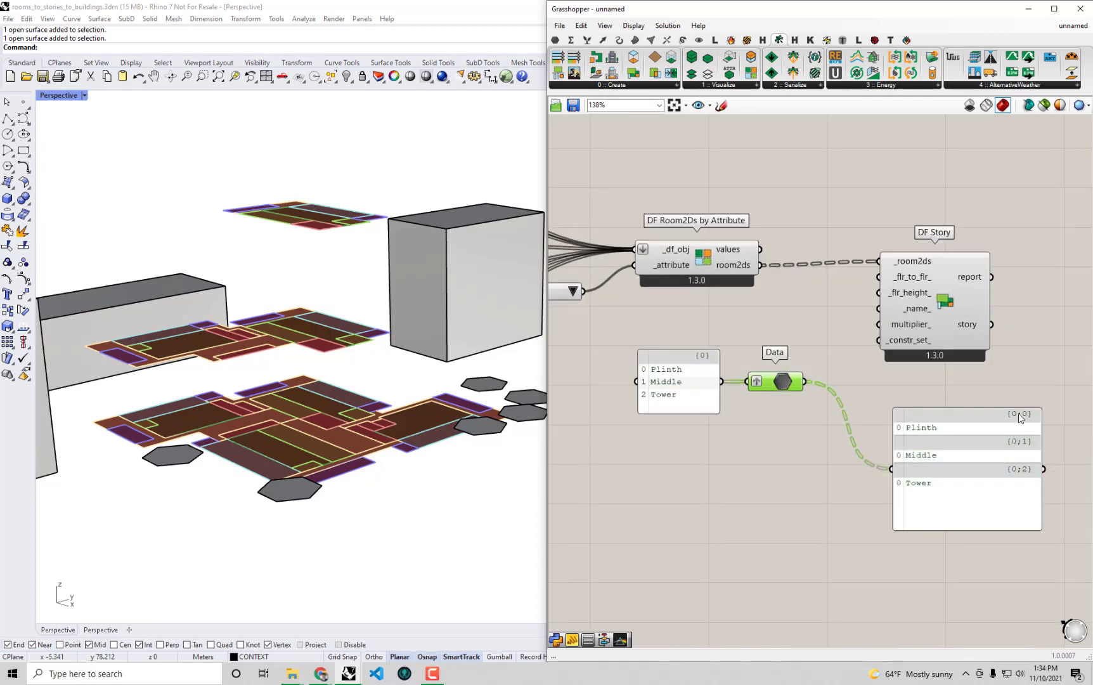
pyautogui.moveTo(976, 324); pyautogui.dragTo(893, 469)
pyautogui.click(996, 474)
pyautogui.moveTo(996, 474); pyautogui.dragTo(1001, 474)
pyautogui.click(832, 451)
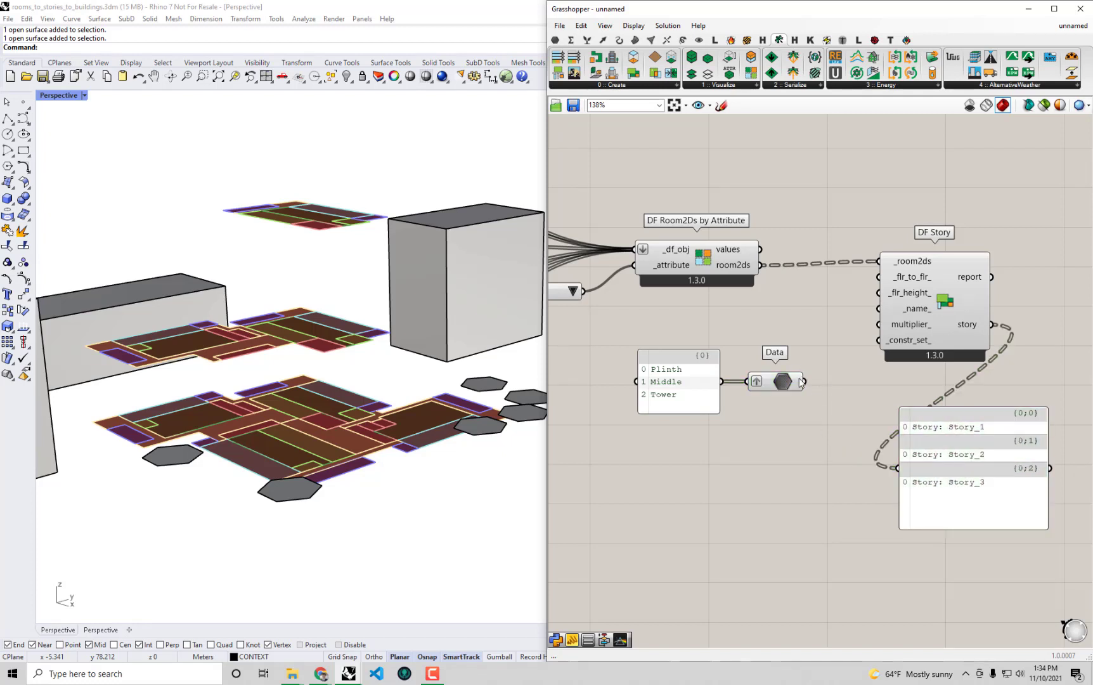
# Connect the grafted names to the Story component's _name_ input and shift the names panel and Data parameter slightly up.
pyautogui.moveTo(804, 381); pyautogui.dragTo(877, 309)
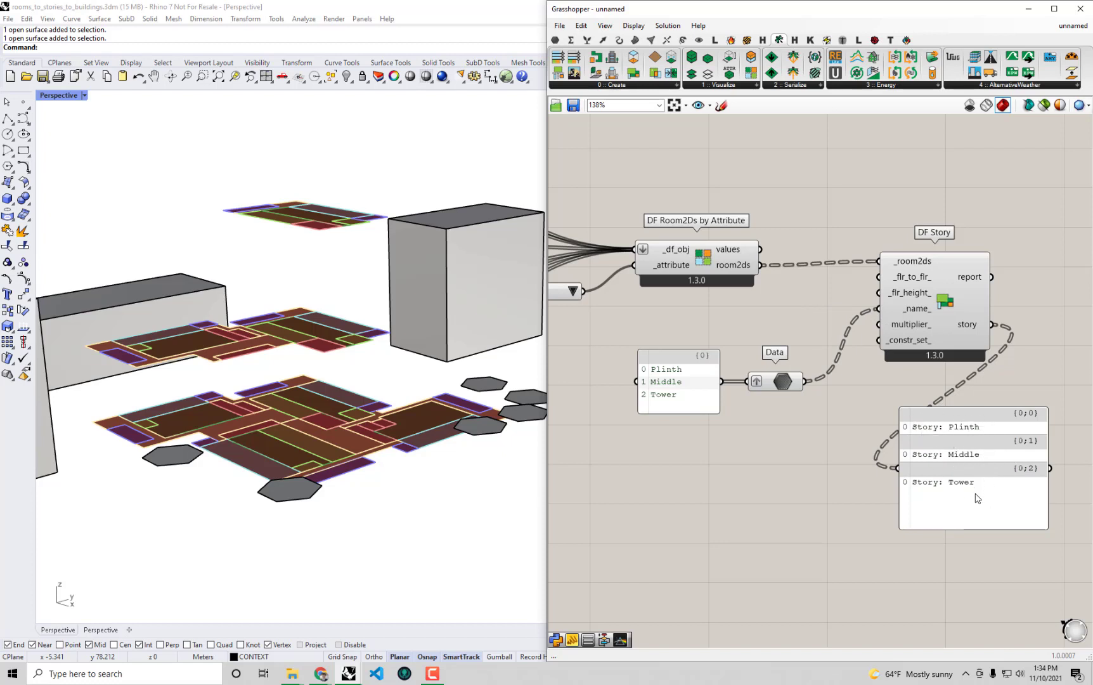
pyautogui.moveTo(984, 501); pyautogui.dragTo(998, 504)
pyautogui.click(766, 461)
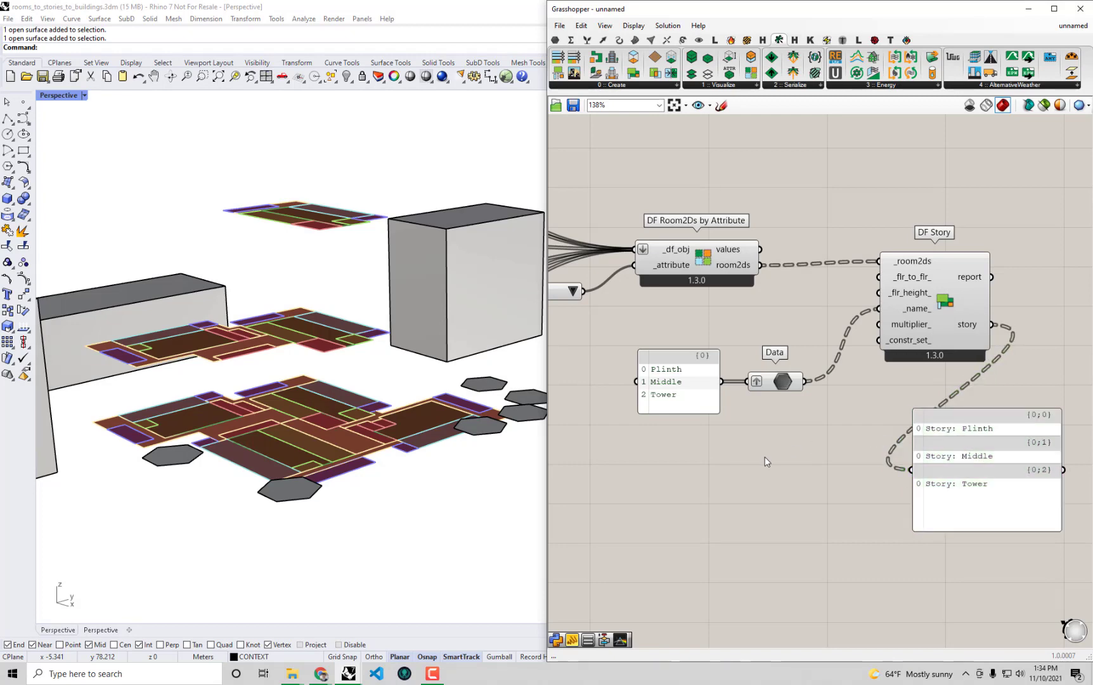
pyautogui.moveTo(785, 432); pyautogui.dragTo(673, 366)
pyautogui.moveTo(784, 382); pyautogui.dragTo(770, 366)
pyautogui.click(784, 422)
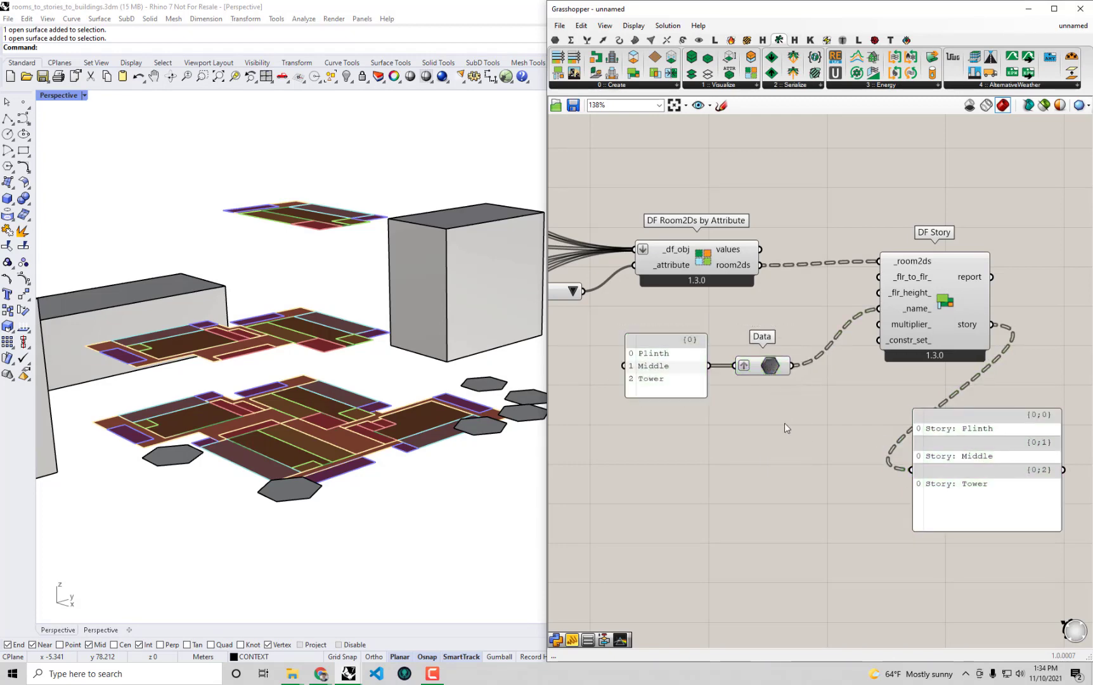
# Examine the lower, middle and upper floor plates in the Rhino perspective view, selecting a room on each.
pyautogui.moveTo(458, 461); pyautogui.dragTo(431, 455, button='right')
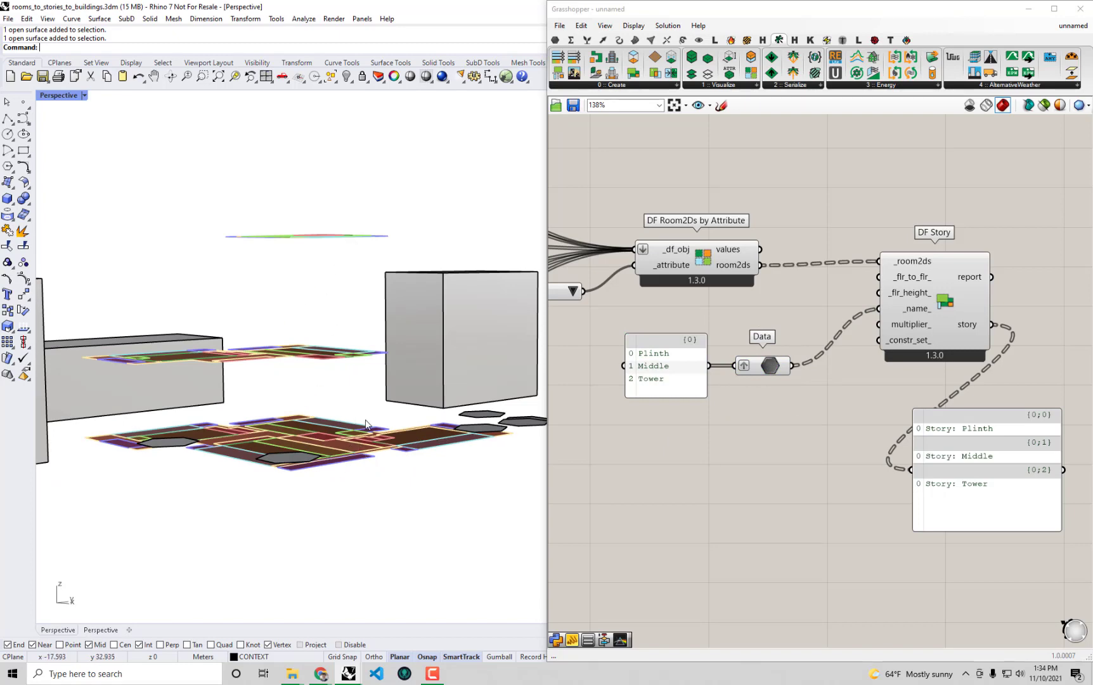
pyautogui.moveTo(302, 406); pyautogui.dragTo(340, 447, button='right')
pyautogui.scroll(3, 341, 435)
pyautogui.click(340, 436)
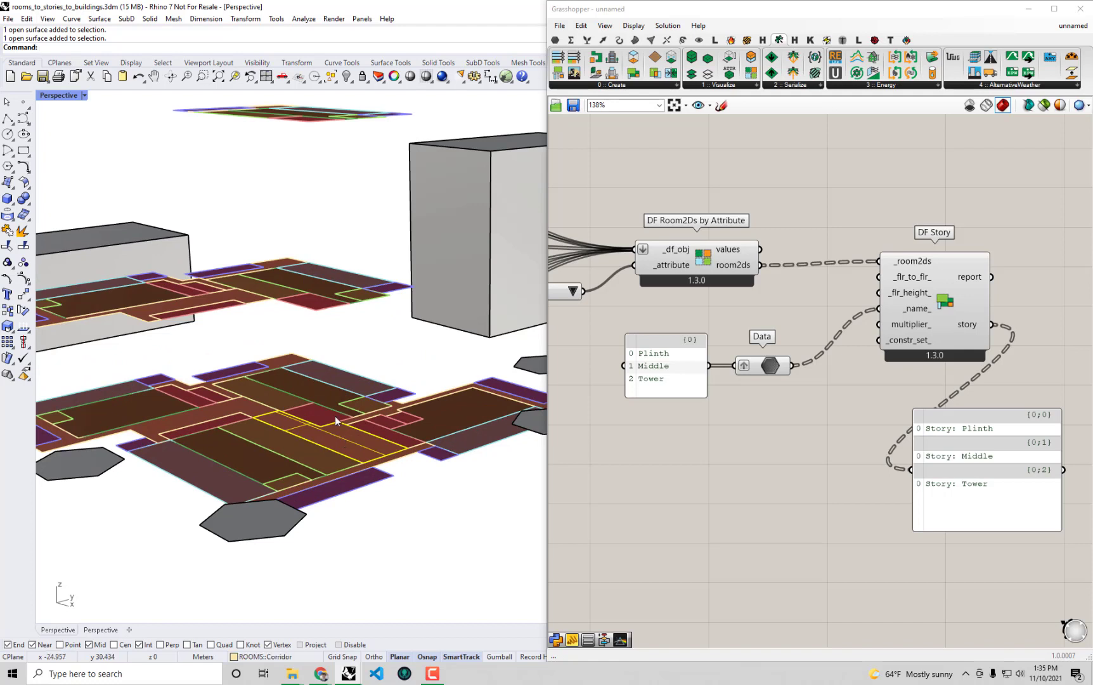
pyautogui.click(309, 290)
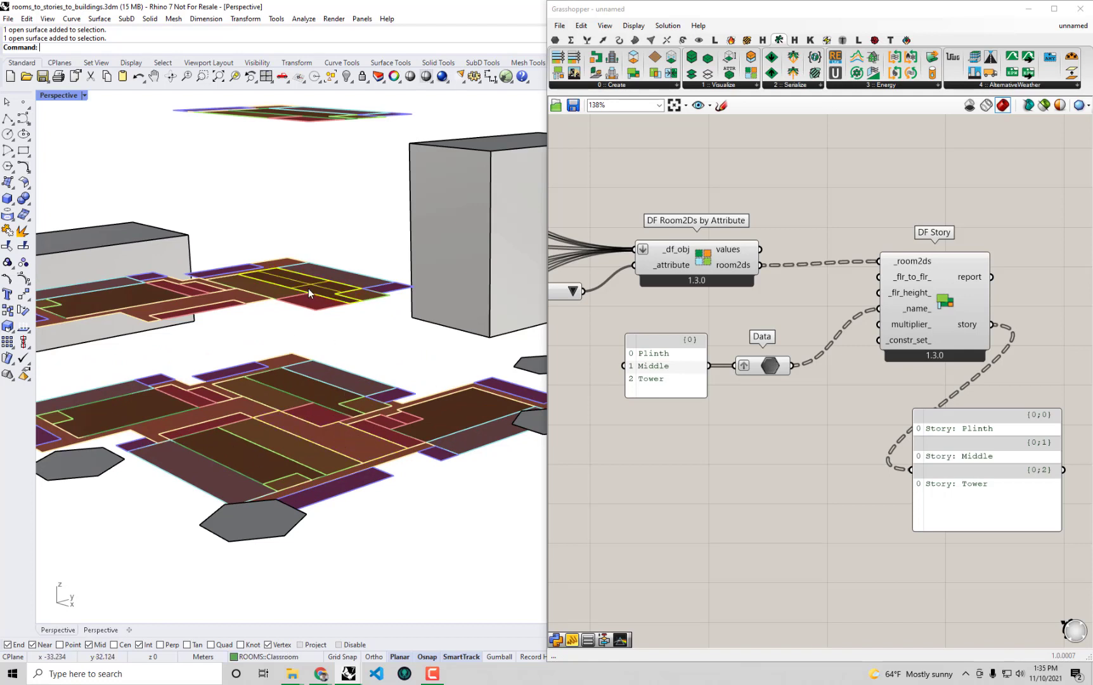
pyautogui.scroll(-2, 308, 288)
pyautogui.click(309, 142)
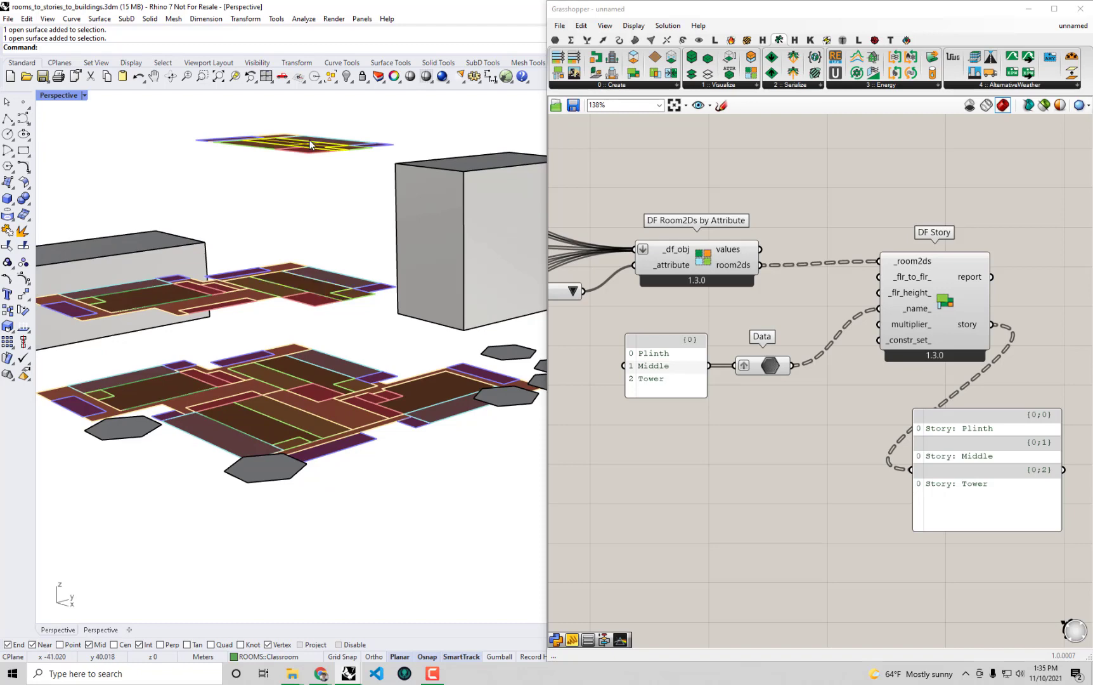
pyautogui.keyDown('shift'); pyautogui.moveTo(310, 144); pyautogui.dragTo(318, 231, button='right'); pyautogui.keyUp('shift')
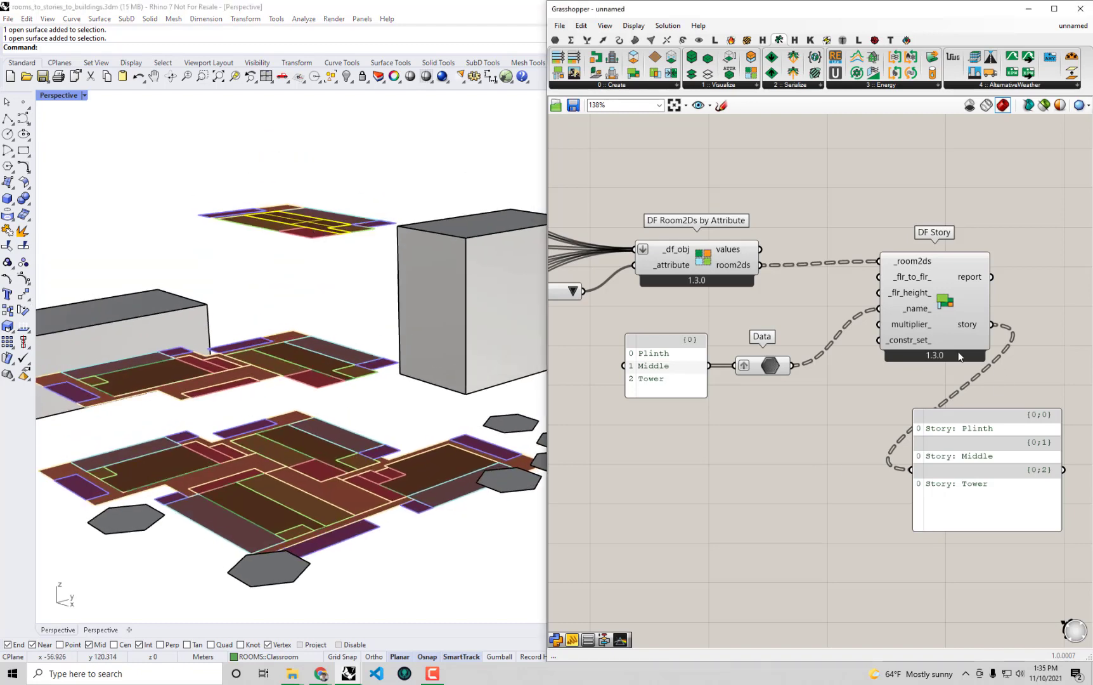
# Duplicate the names panel with its grafted Data parameter and place the copies directly below the originals.
pyautogui.moveTo(915, 329)
pyautogui.moveTo(809, 472); pyautogui.dragTo(643, 355)
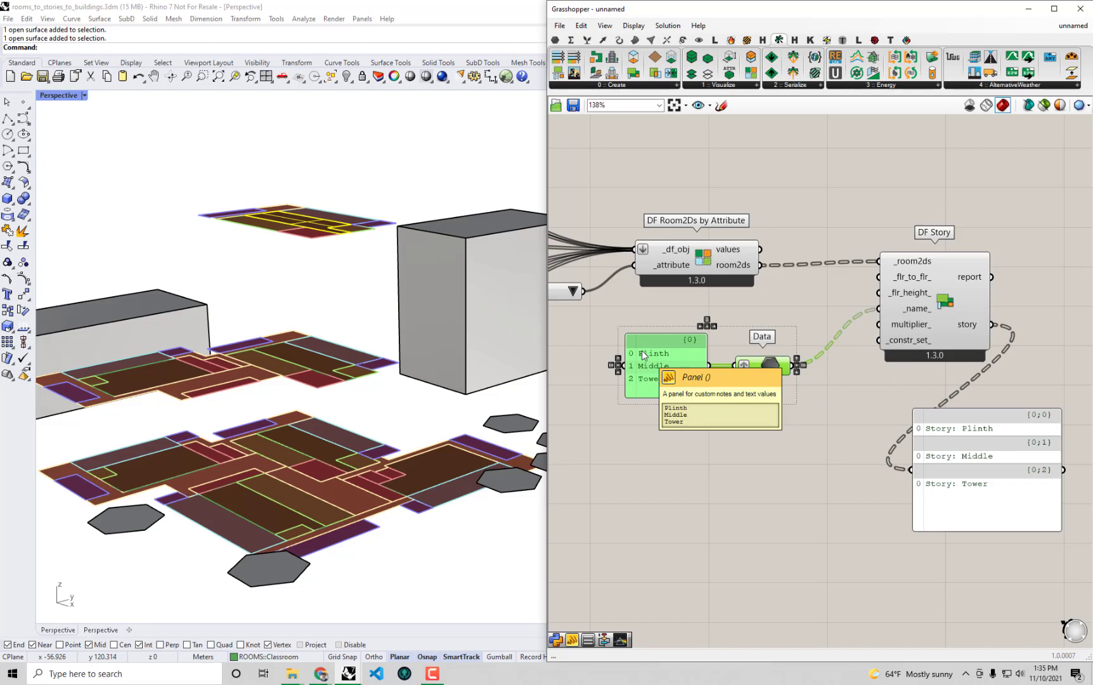
pyautogui.hotkey('ctrl', 'c')
pyautogui.hotkey('ctrl', 'v')
pyautogui.moveTo(771, 371); pyautogui.dragTo(770, 448)
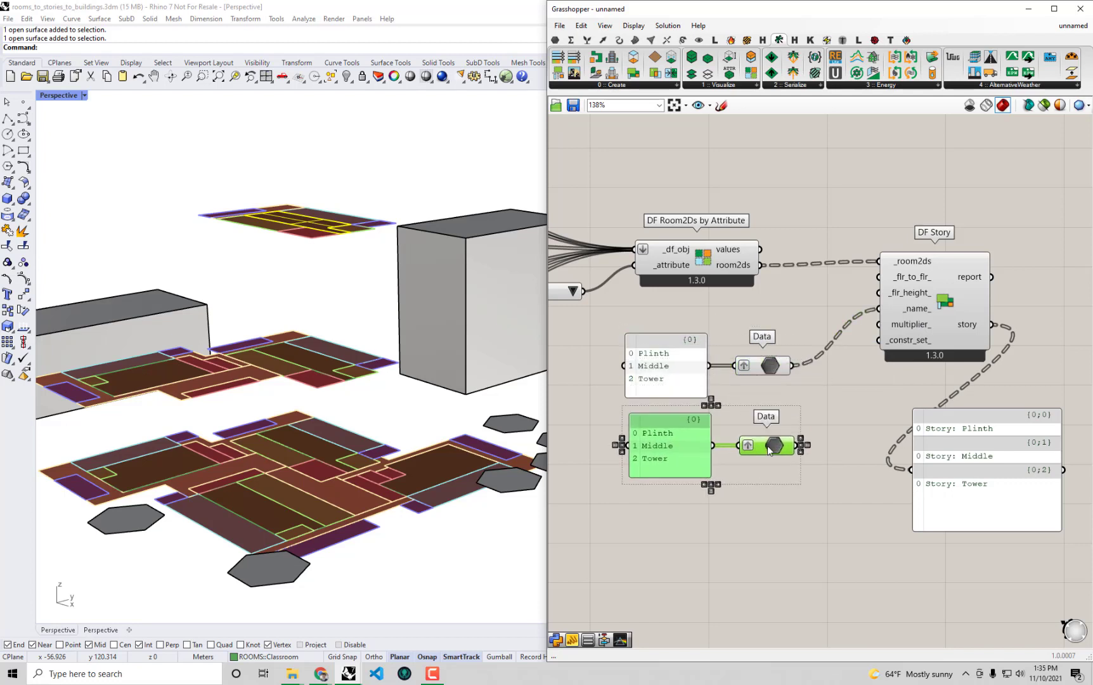
# Replace the copied panel's text with the multipliers 4, 6 and 10 on separate lines.
pyautogui.click(761, 500)
pyautogui.doubleClick(695, 472)
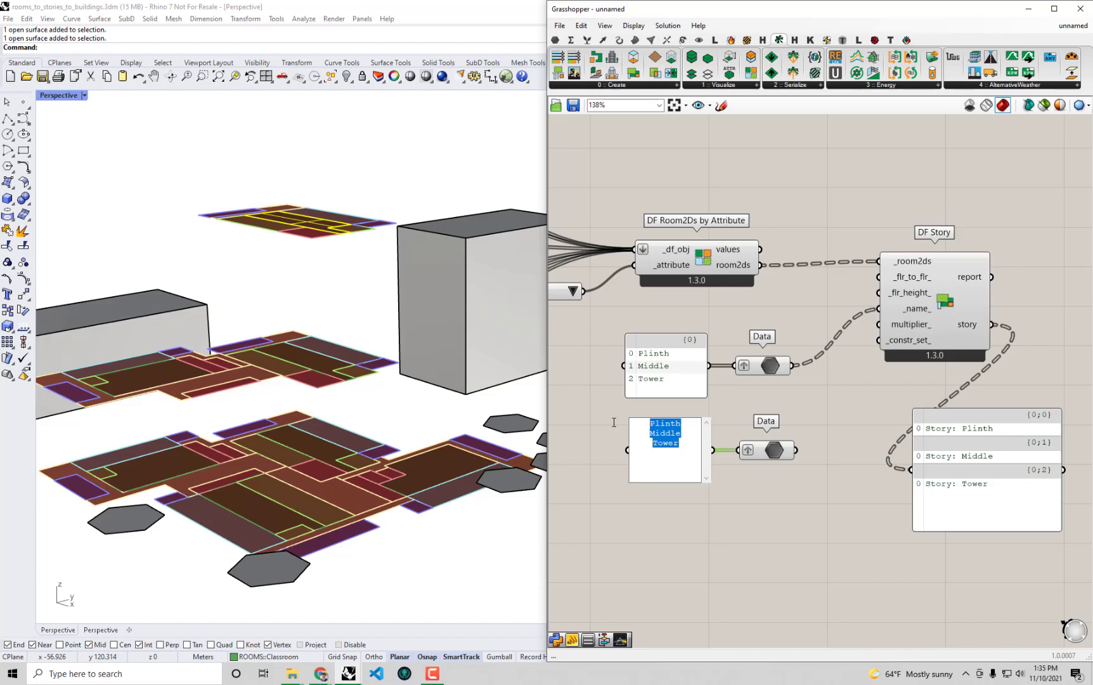
pyautogui.write('4')
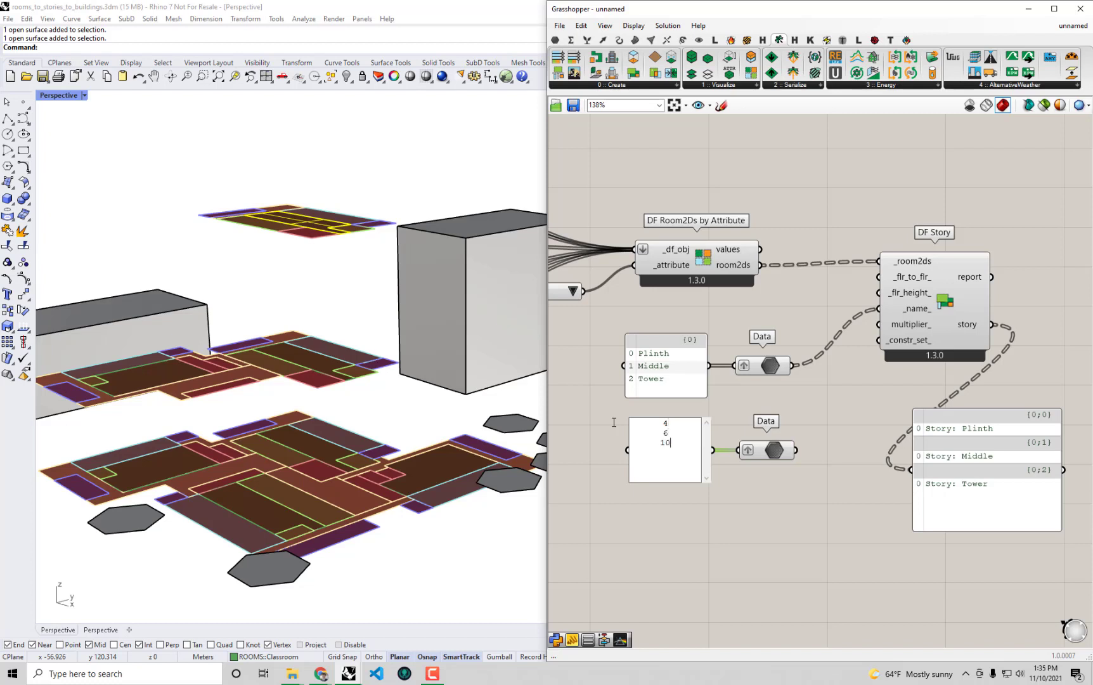
pyautogui.click(740, 504)
# Align the multiplier panel and its Data parameter under the names pair and show the grafted multipliers in the output panel.
pyautogui.moveTo(751, 508); pyautogui.dragTo(662, 437)
pyautogui.moveTo(774, 445); pyautogui.dragTo(911, 469)
pyautogui.click(828, 455)
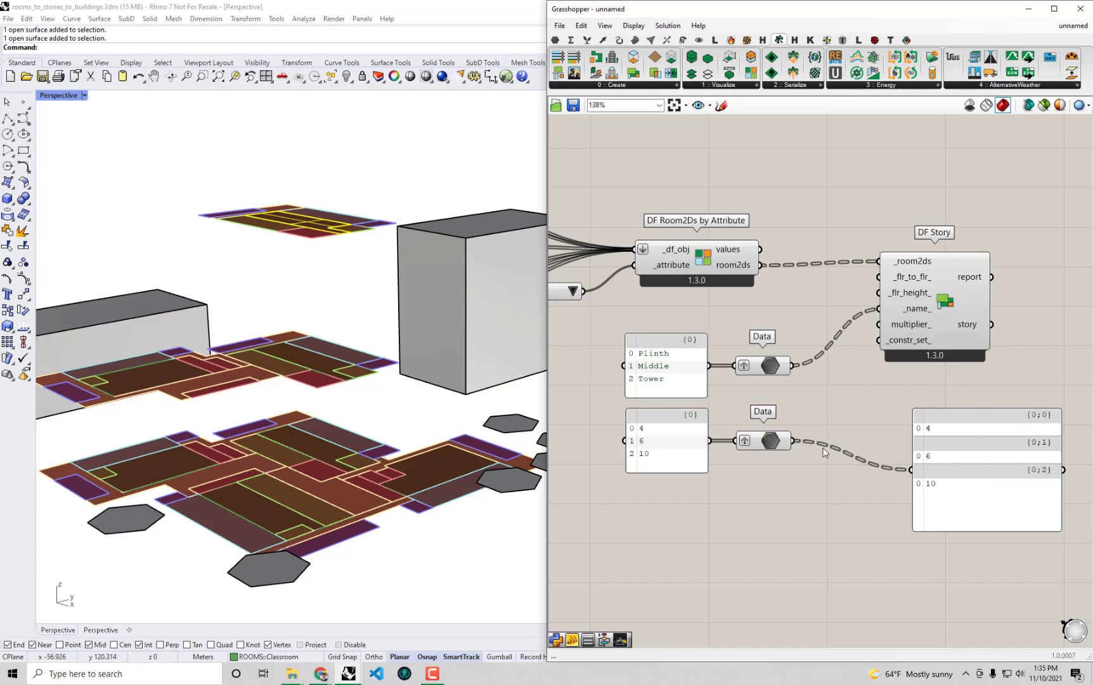
# Connect the grafted multipliers to the Story component's multiplier_ input and feed the story output back into the output panel.
pyautogui.moveTo(793, 440); pyautogui.dragTo(885, 326)
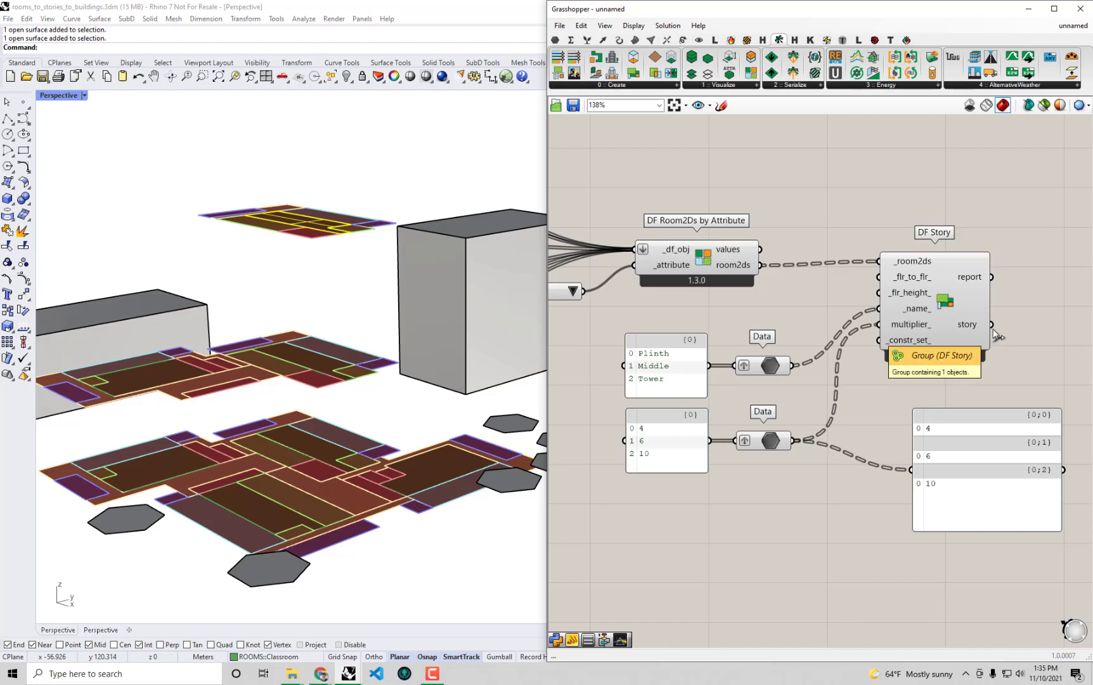
pyautogui.moveTo(991, 324); pyautogui.dragTo(921, 486)
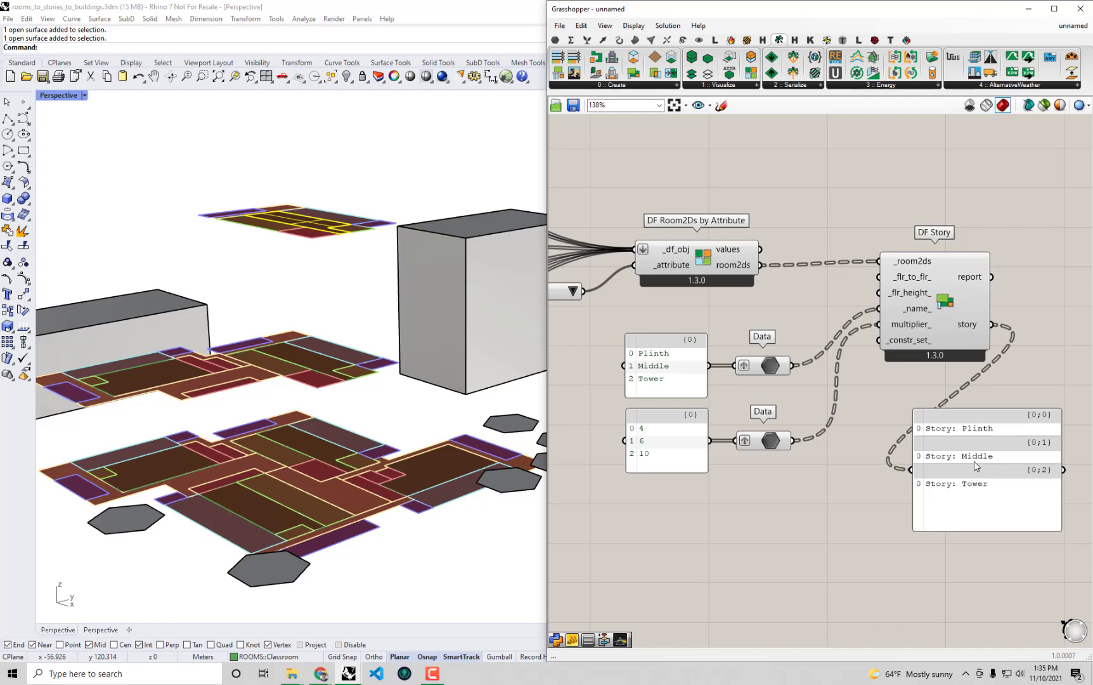
# Move the story output panel above and beyond the Story component to free the canvas space beside it.
pyautogui.scroll(-4, 973, 461)
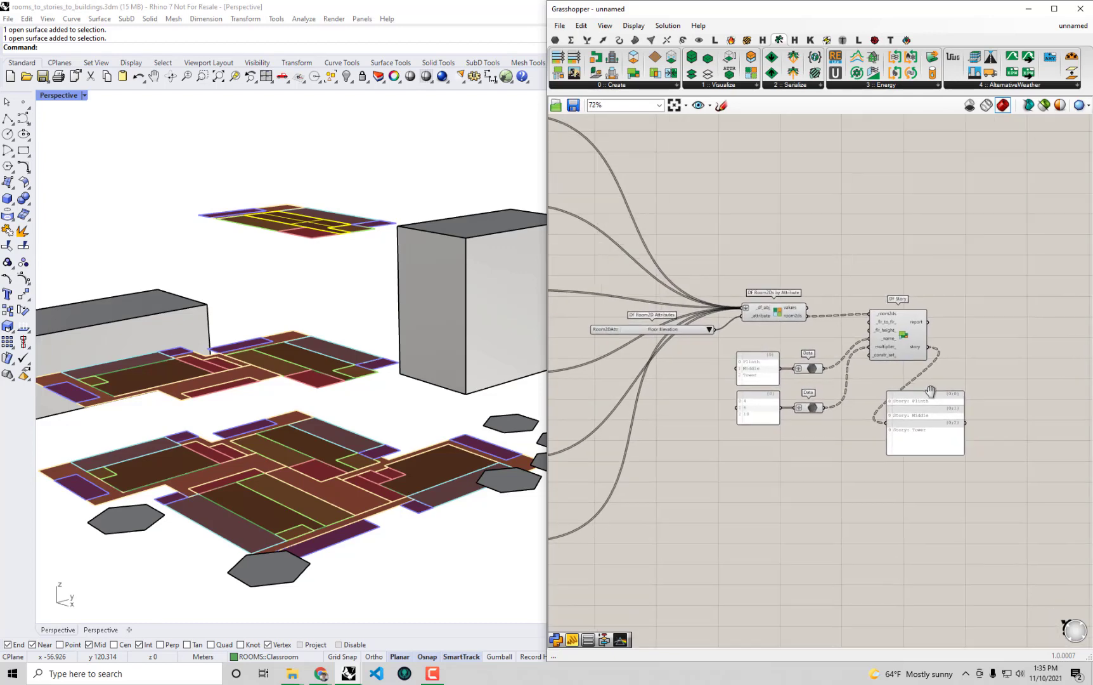
pyautogui.moveTo(931, 389); pyautogui.dragTo(970, 257)
pyautogui.scroll(1, 970, 257)
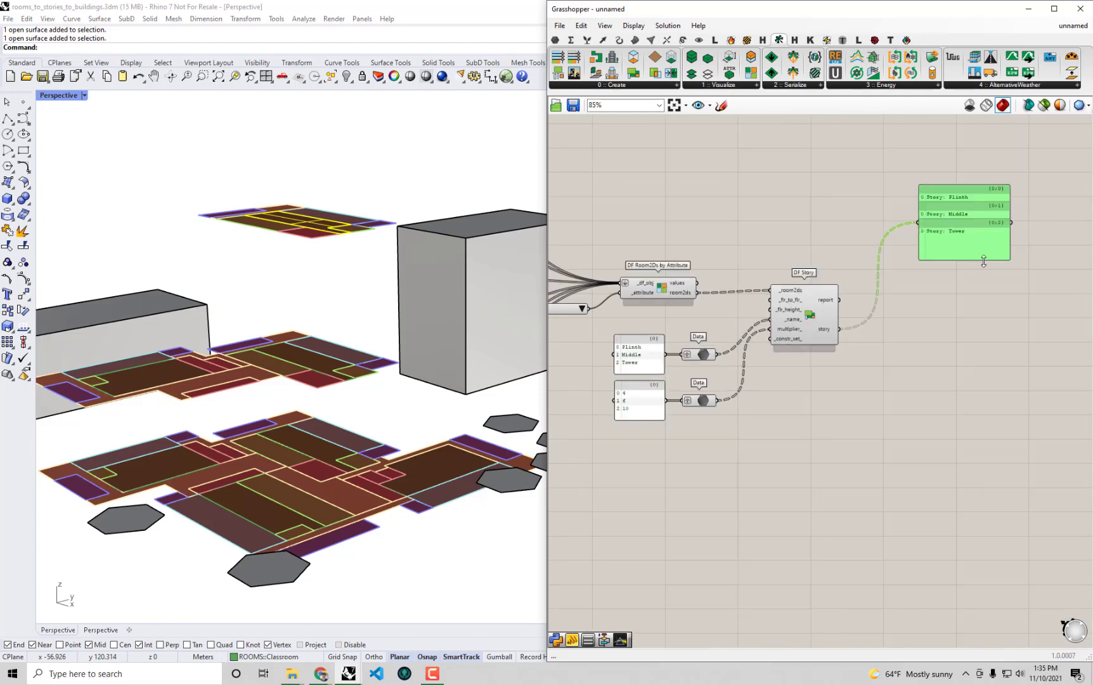
pyautogui.click(944, 339)
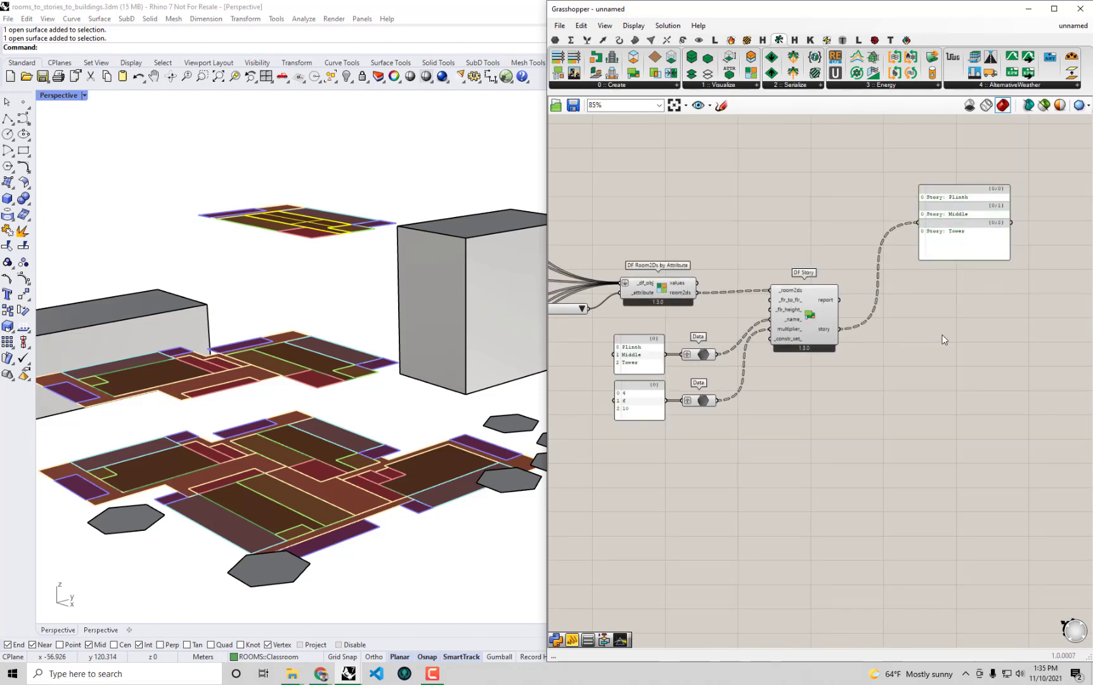
pyautogui.scroll(1, 793, 341)
pyautogui.scroll(1, 793, 342)
pyautogui.moveTo(891, 312); pyautogui.dragTo(848, 364, button='right')
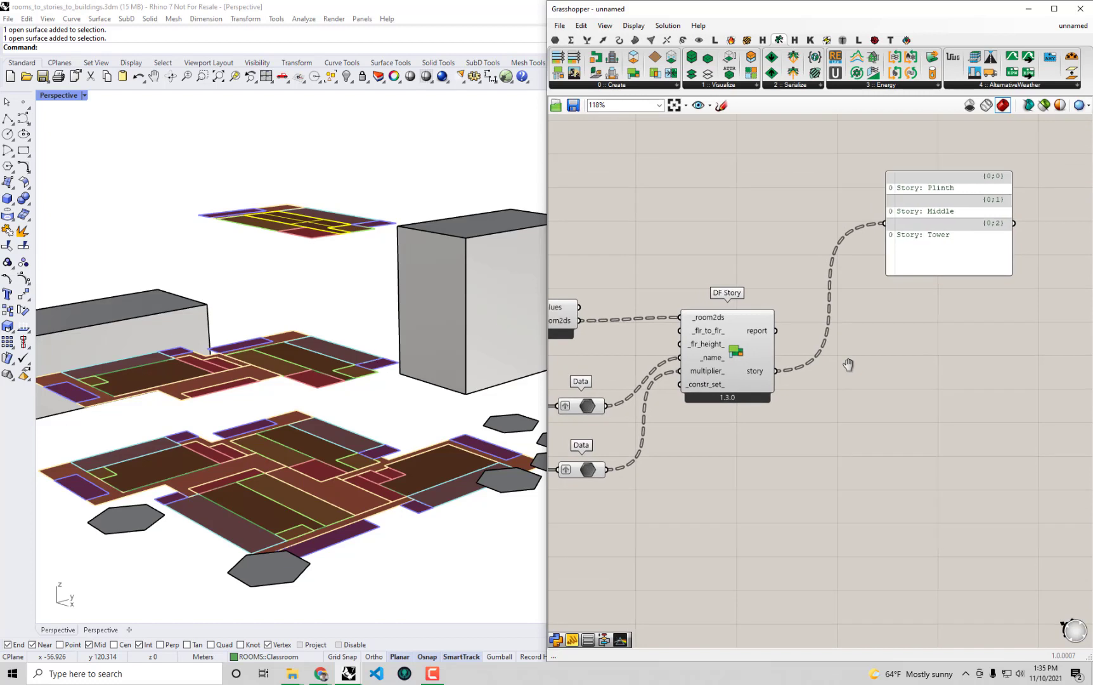
# Place a DF Building from Stories component beyond the Story component and shift the story output panel slightly toward it.
pyautogui.click(613, 58)
pyautogui.click(925, 407)
pyautogui.moveTo(916, 388); pyautogui.dragTo(873, 387, button='right')
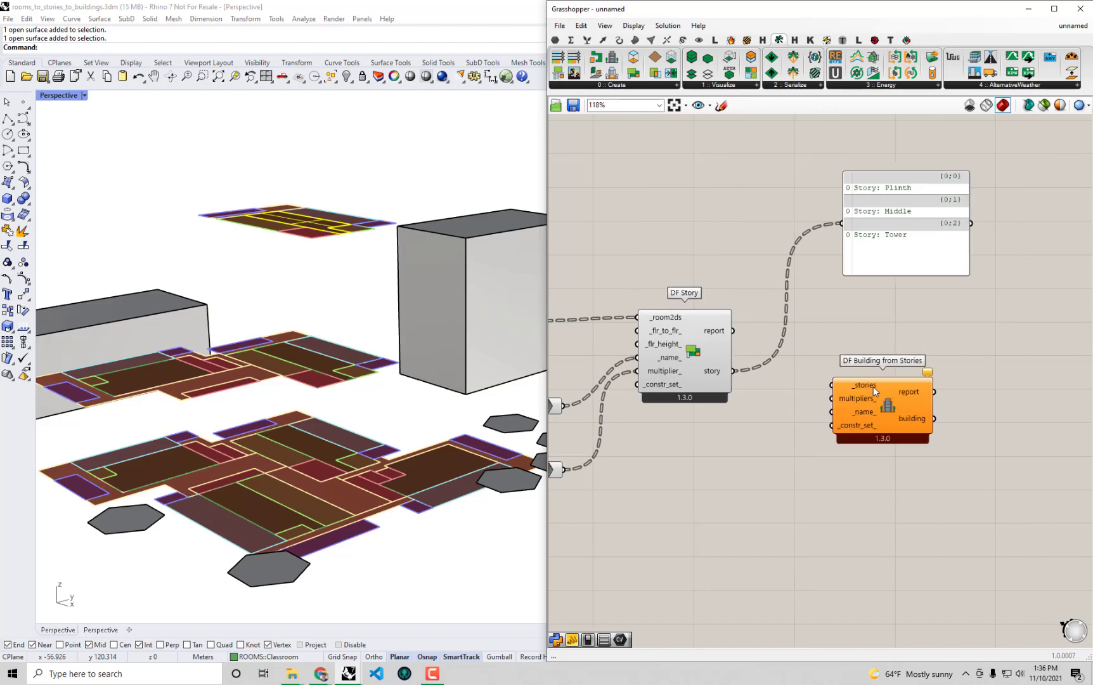
pyautogui.scroll(2, 874, 386)
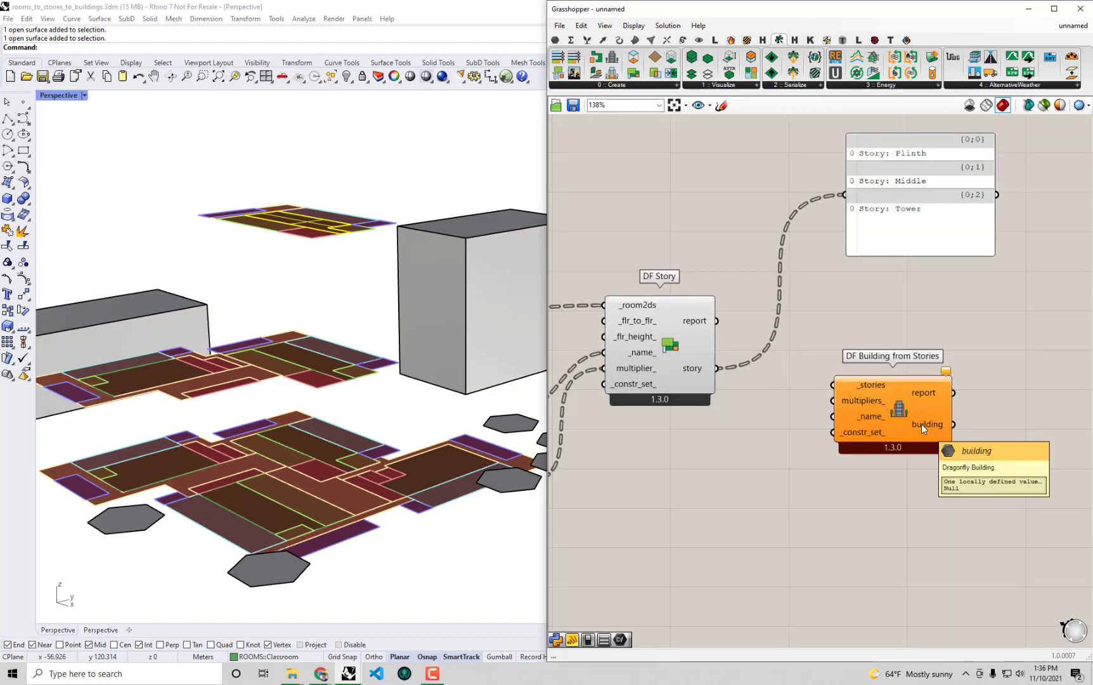
pyautogui.moveTo(922, 424); pyautogui.dragTo(857, 420, button='right')
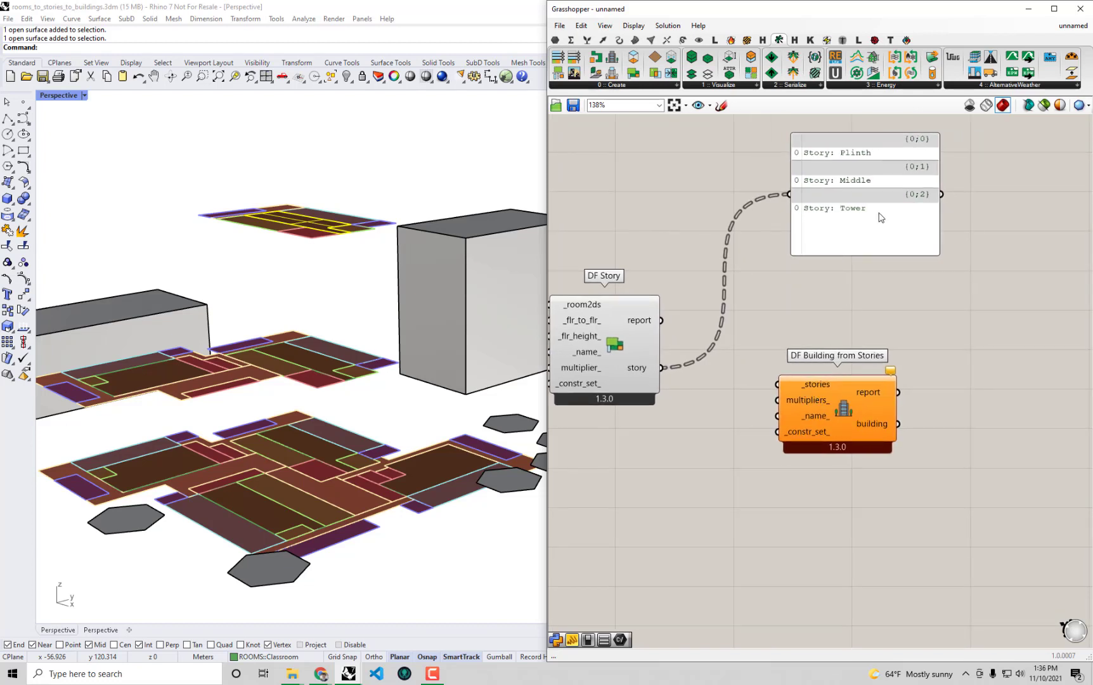
pyautogui.moveTo(880, 218); pyautogui.dragTo(879, 237)
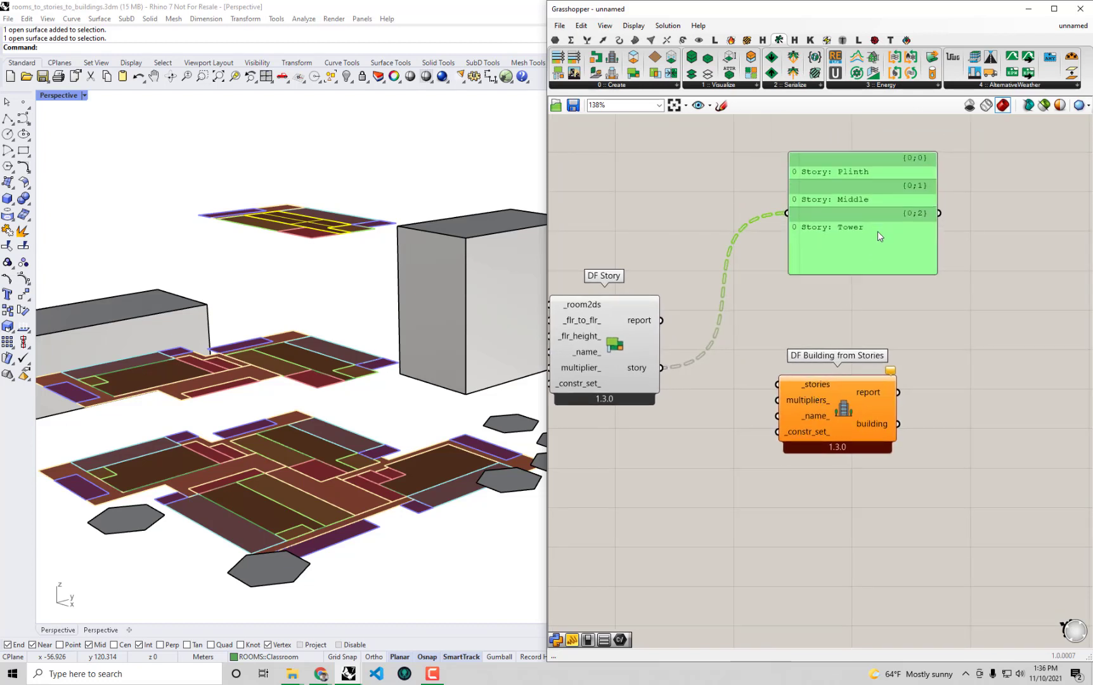
# Flatten the building component's _stories input and connect the Story component's story output to it.
pyautogui.rightClick(818, 385)
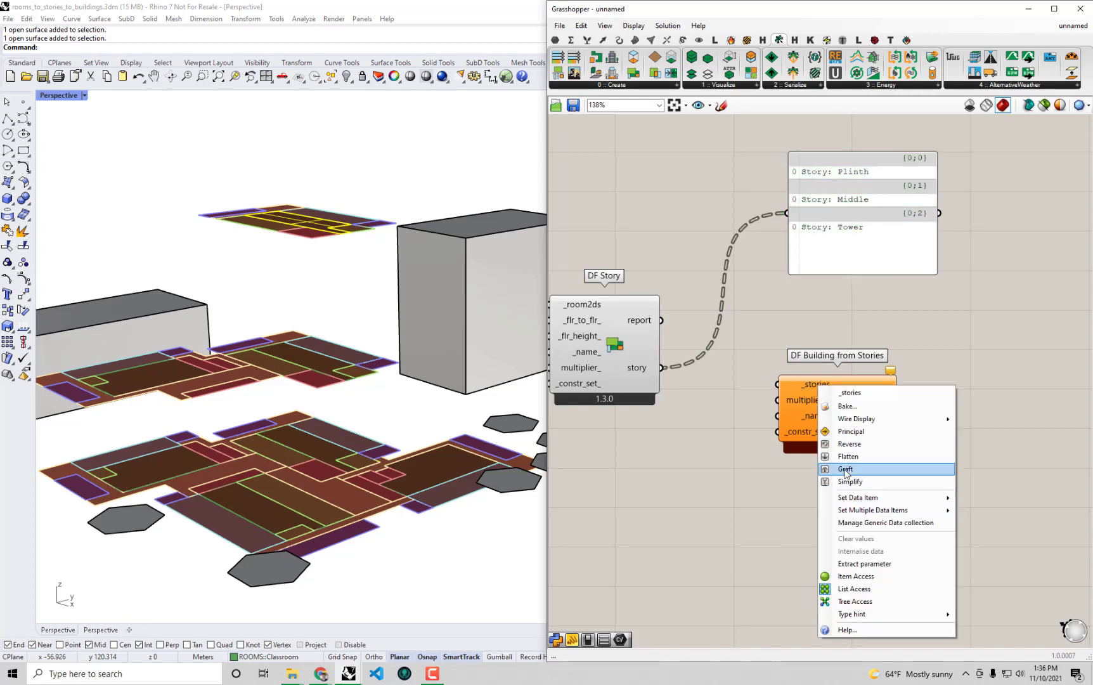
pyautogui.click(846, 469)
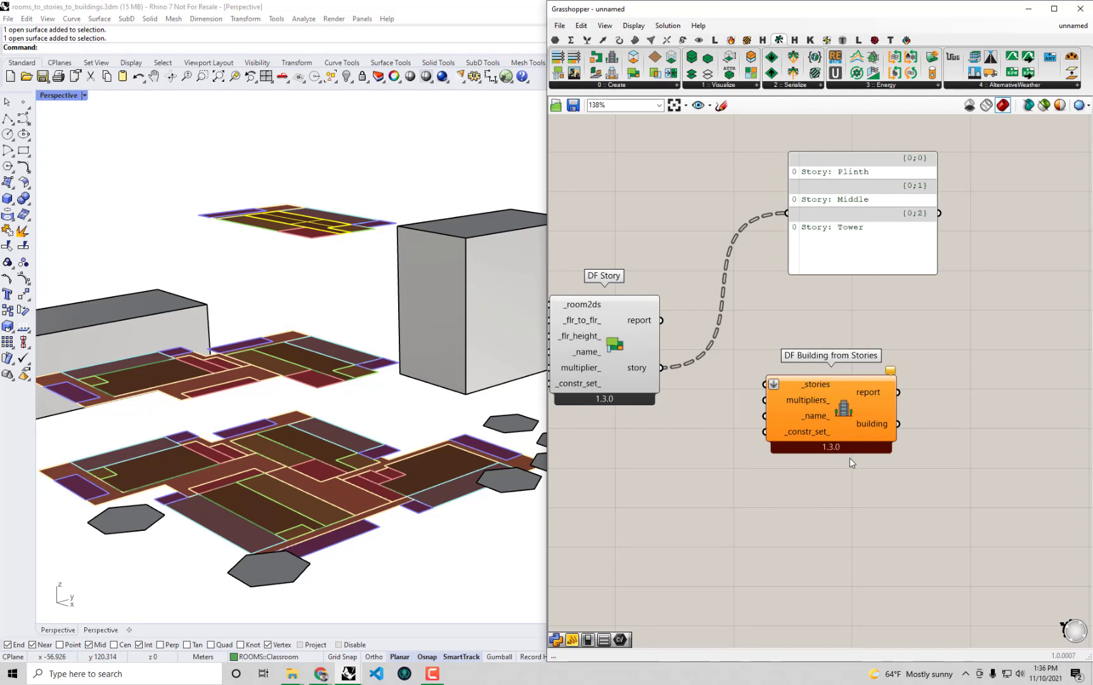
pyautogui.moveTo(664, 369); pyautogui.dragTo(763, 383)
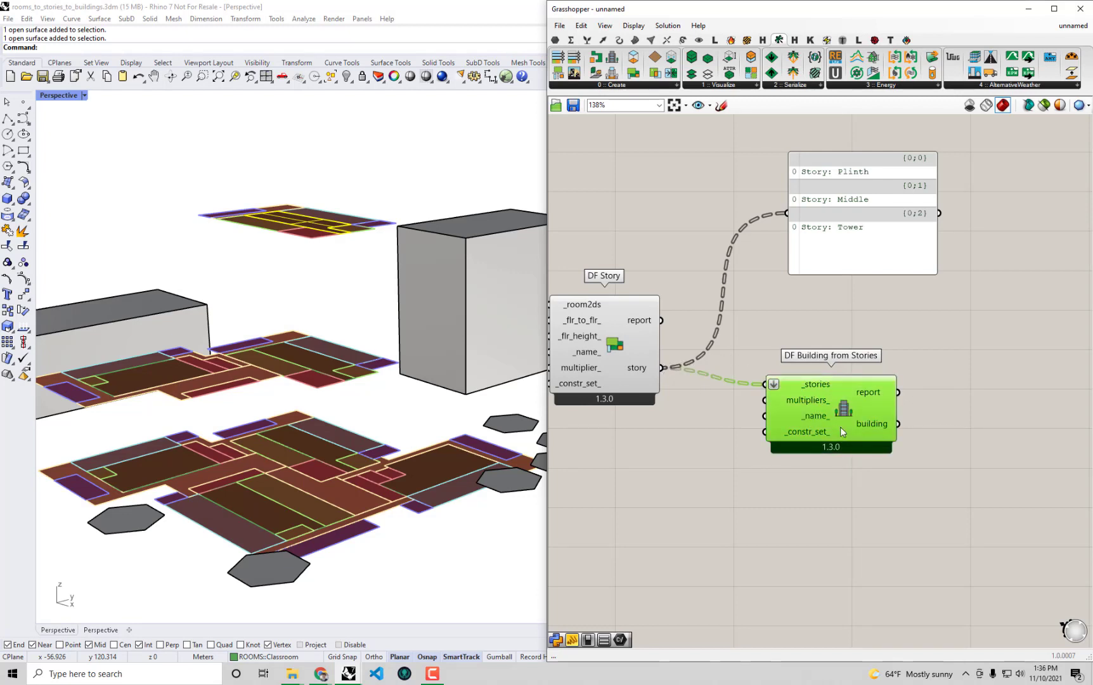
# Move the output panel beyond the Building from Stories component and feed it the building output.
pyautogui.moveTo(844, 250); pyautogui.dragTo(993, 334)
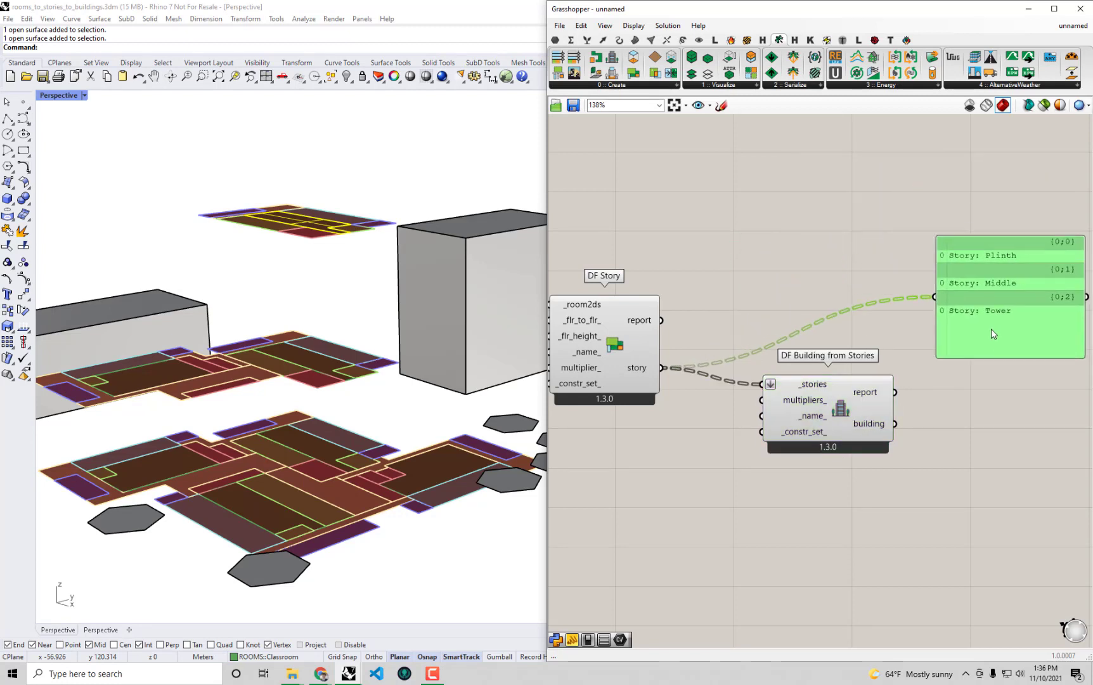
pyautogui.moveTo(895, 426); pyautogui.dragTo(936, 298)
pyautogui.moveTo(1040, 390); pyautogui.dragTo(956, 387, button='right')
pyautogui.moveTo(997, 351)
pyautogui.mouseDown()
pyautogui.moveTo(1013, 272)
pyautogui.moveTo(983, 352)
pyautogui.mouseUp()
pyautogui.moveTo(706, 417); pyautogui.dragTo(703, 387, button='right')
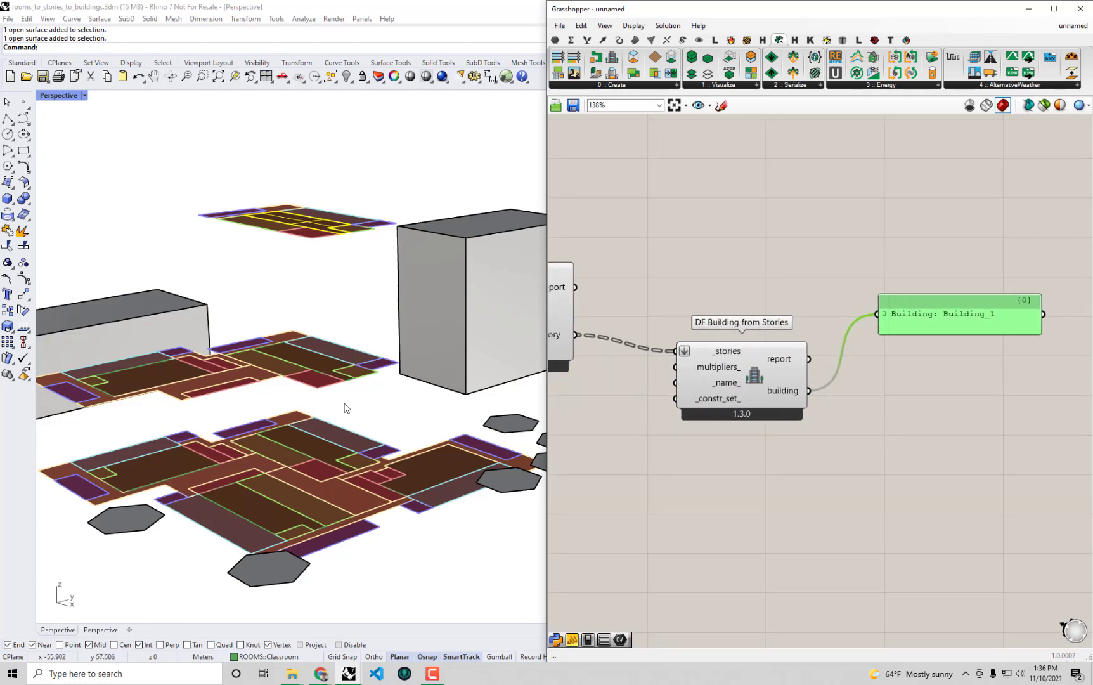
# Examine the room geometry and the workflow from the Room2Ds by Attribute component through Story to Building from Stories.
pyautogui.moveTo(310, 404); pyautogui.dragTo(298, 423, button='right')
pyautogui.click(719, 380)
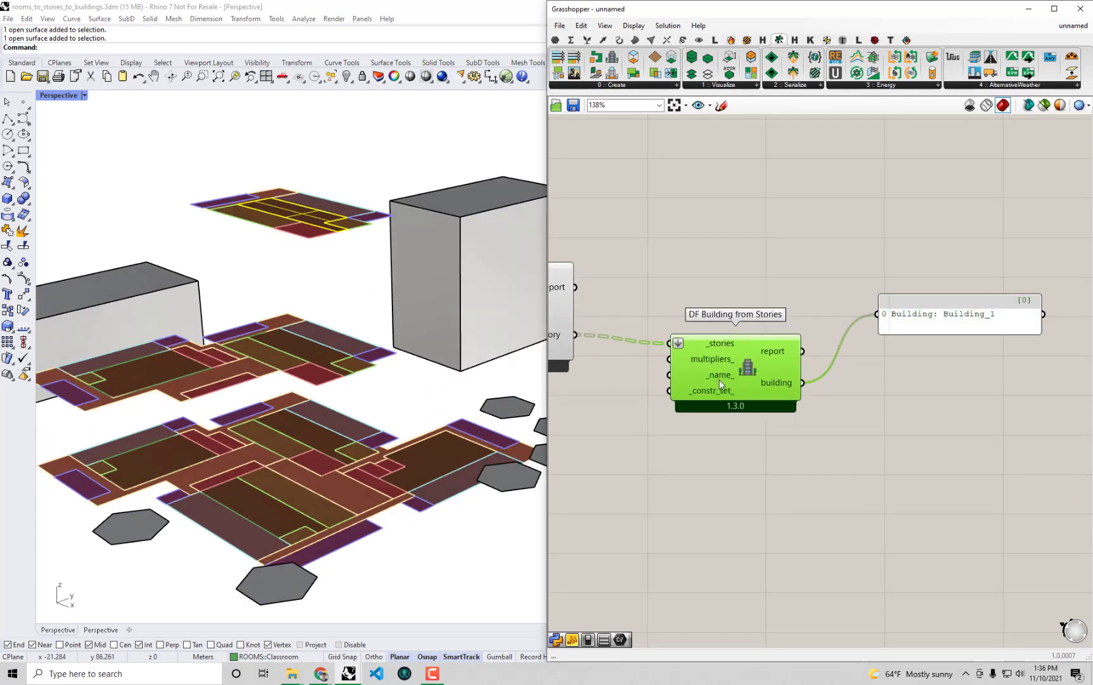
pyautogui.scroll(-4, 719, 379)
pyautogui.moveTo(682, 377); pyautogui.dragTo(878, 375, button='right')
pyautogui.scroll(-2, 849, 374)
pyautogui.moveTo(803, 382); pyautogui.dragTo(874, 352, button='right')
pyautogui.click(670, 300)
pyautogui.scroll(2, 859, 331)
pyautogui.click(857, 330)
pyautogui.moveTo(979, 372); pyautogui.dragTo(853, 359, button='right')
pyautogui.click(851, 348)
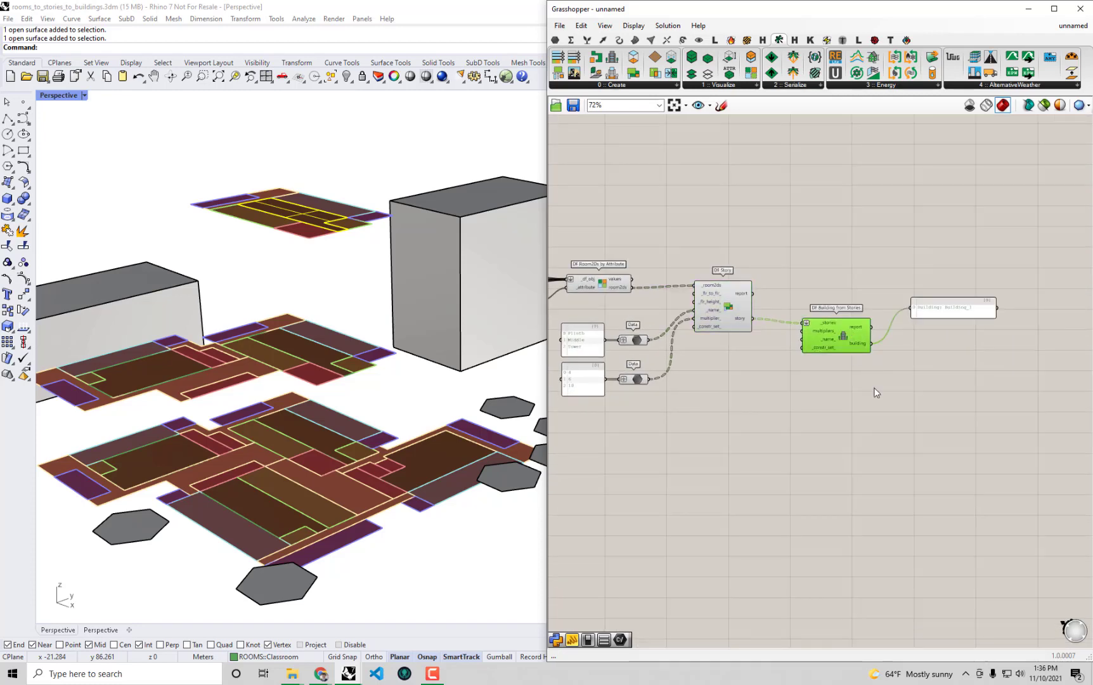
pyautogui.scroll(2, 875, 388)
pyautogui.click(766, 368)
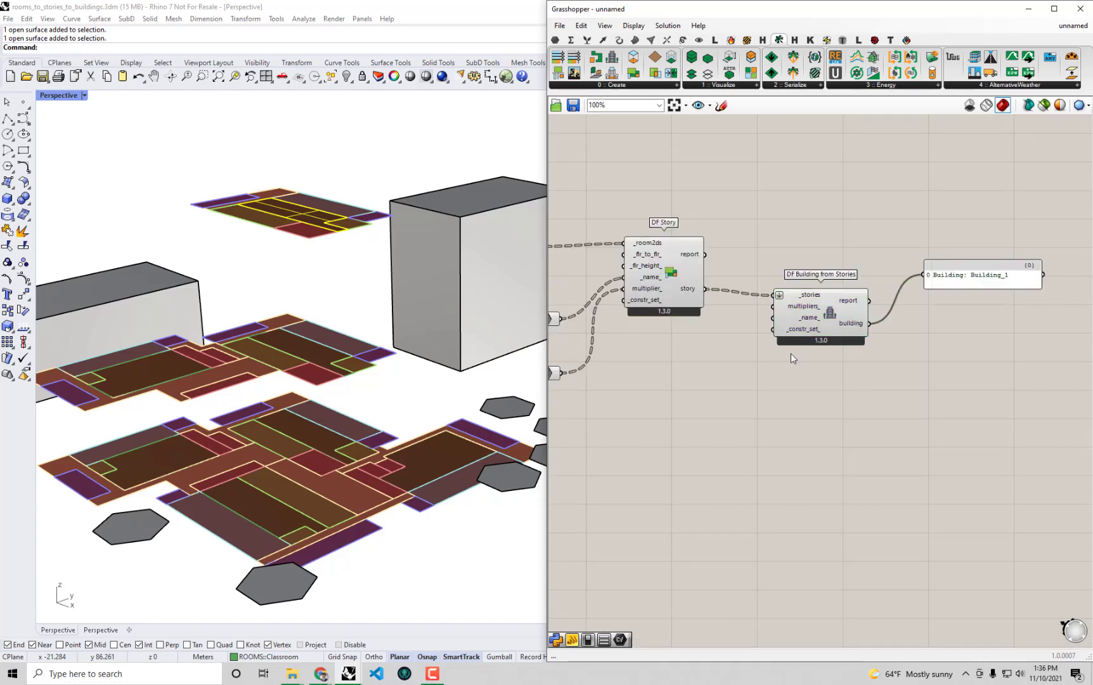
# Add a panel reading Science Center and connect it to the Building from Stories component's _name_ input.
pyautogui.scroll(1, 792, 330)
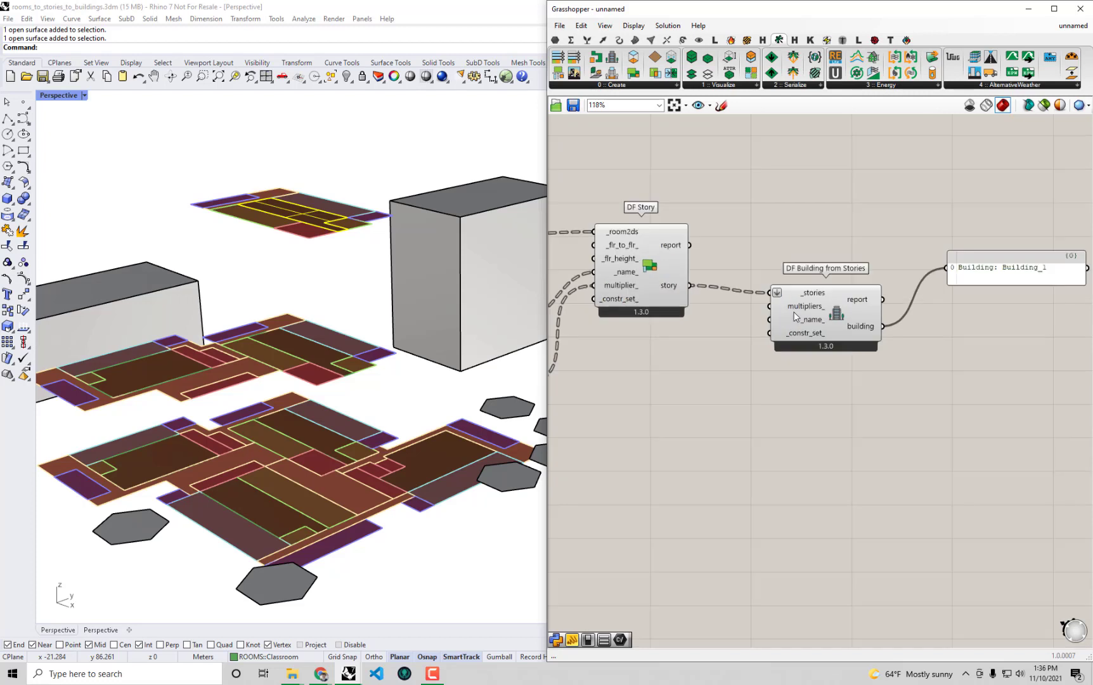
pyautogui.doubleClick(653, 351)
pyautogui.write('"')
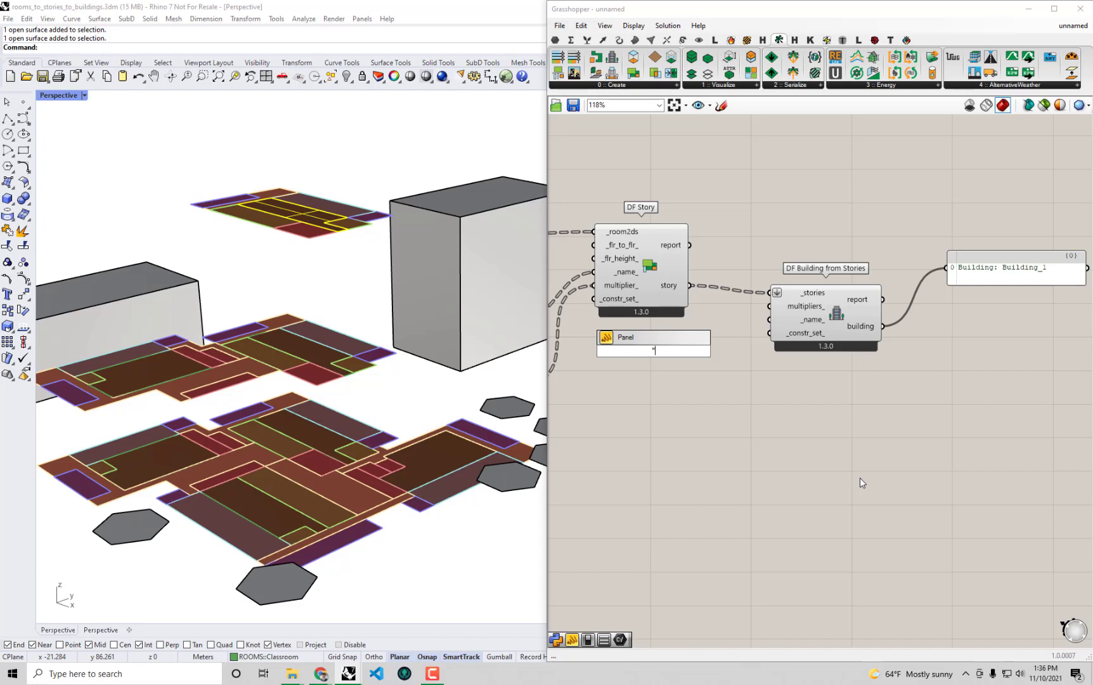
pyautogui.write('Science Center')
pyautogui.press('Return')
pyautogui.moveTo(670, 343); pyautogui.dragTo(769, 320)
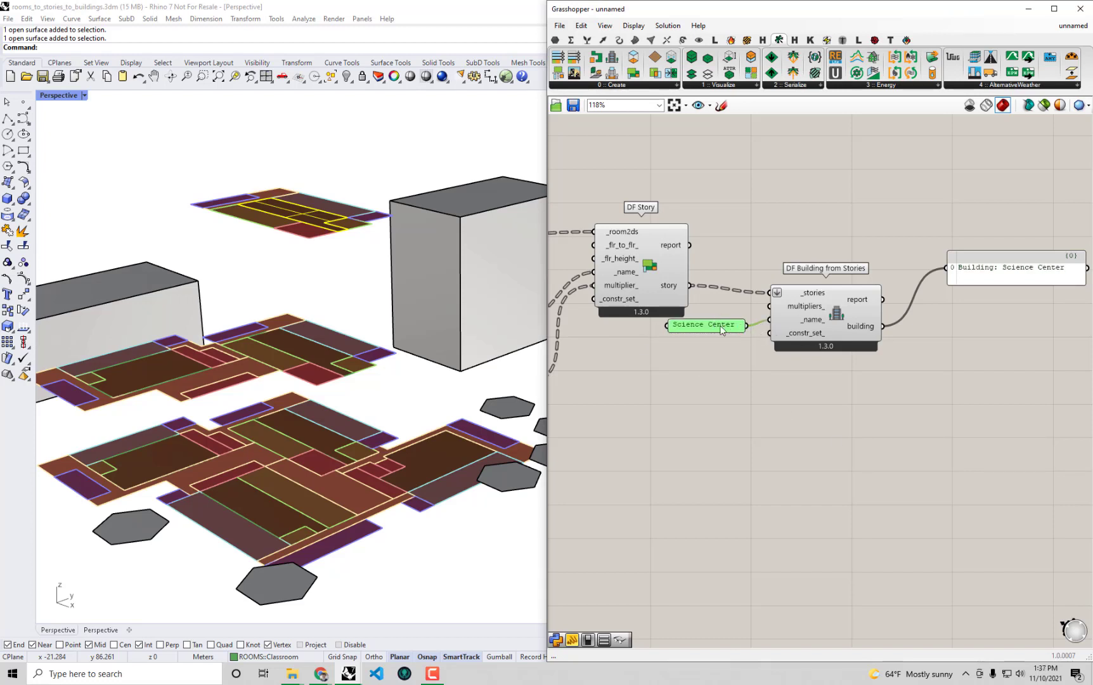
# Read the description of the building component's multipliers_ input and compare it with the Story component's multiplier_ input.
pyautogui.scroll(1, 812, 306)
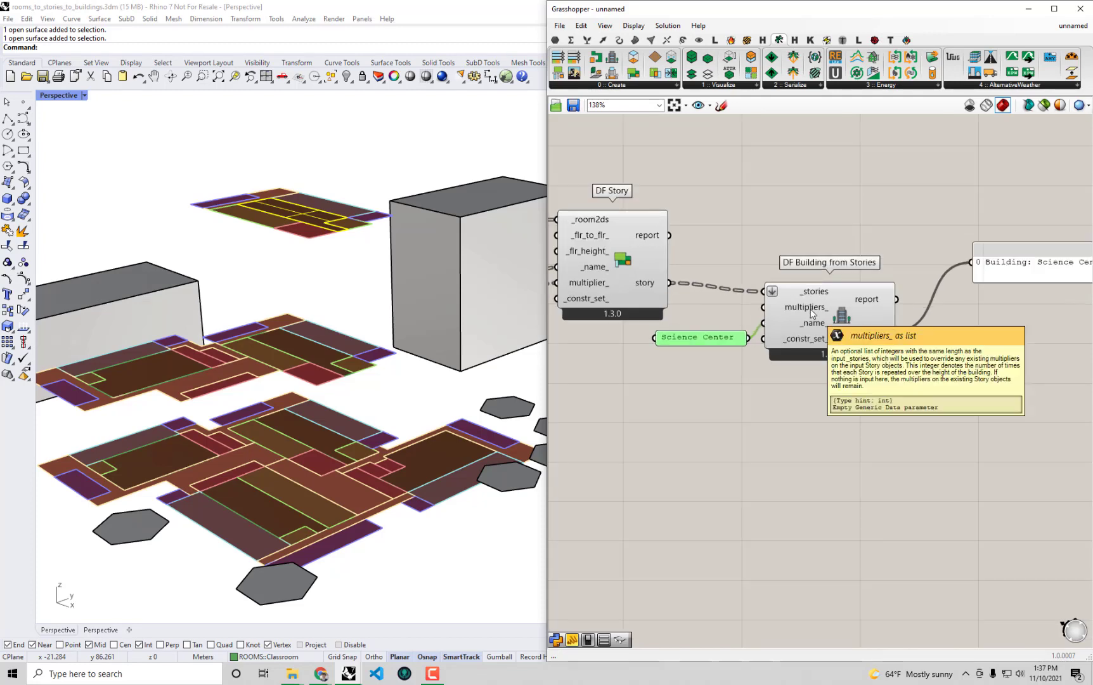
pyautogui.moveTo(812, 312); pyautogui.dragTo(857, 312, button='right')
pyautogui.click(680, 250)
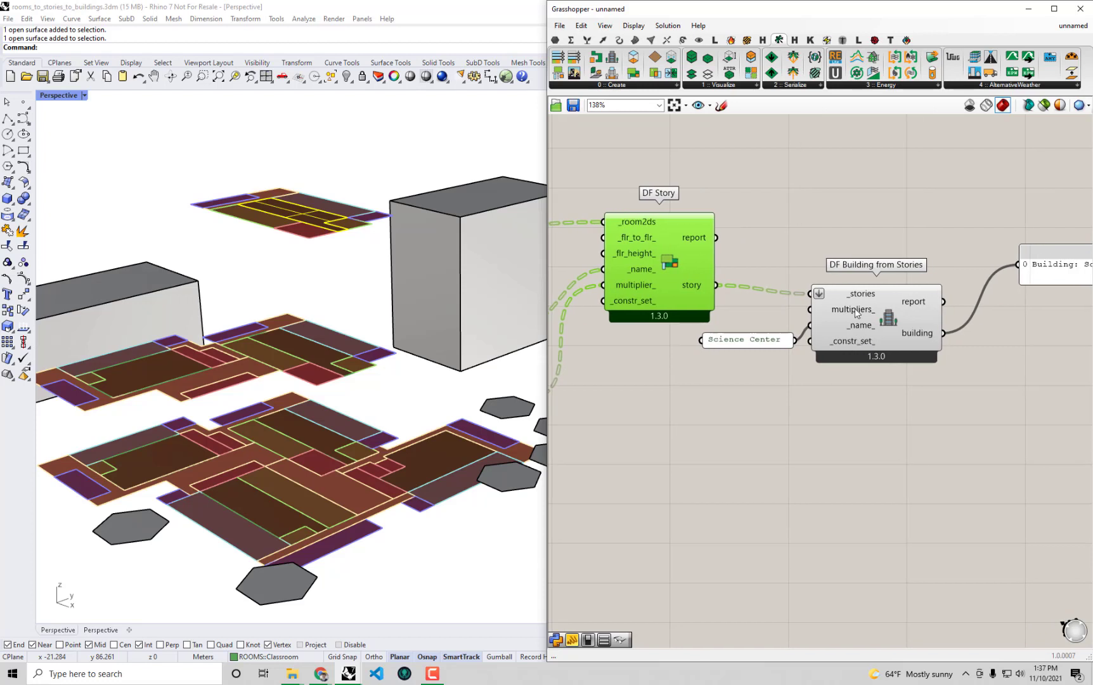
pyautogui.click(857, 312)
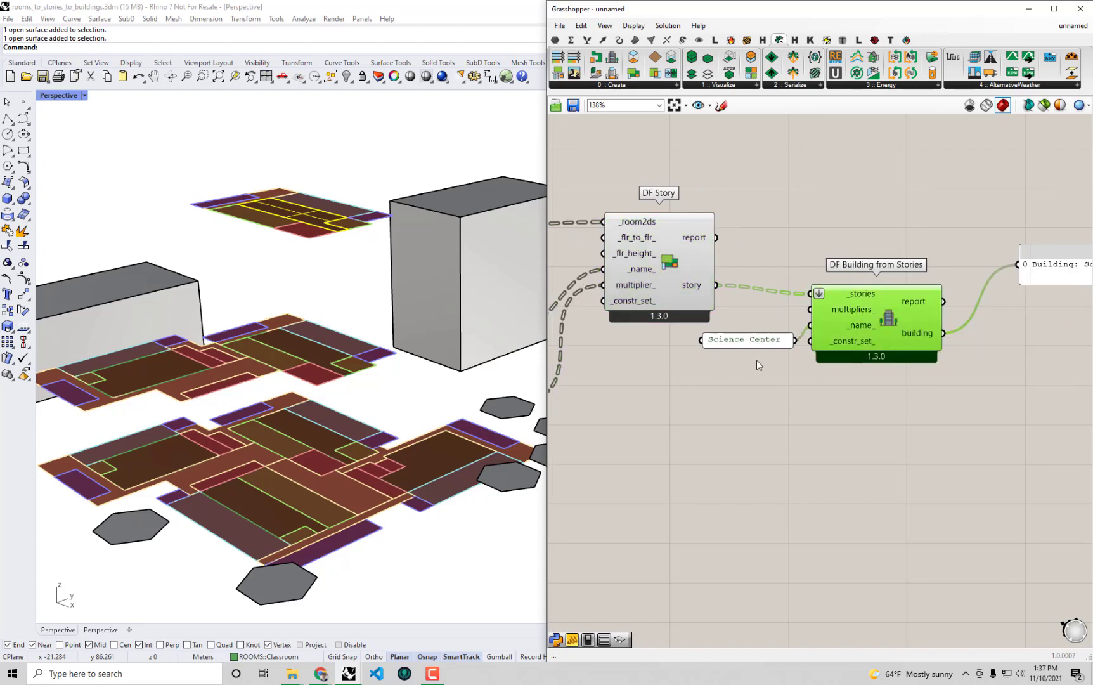
pyautogui.moveTo(804, 379); pyautogui.dragTo(756, 366, button='right')
# Place a DF Model component after the building component and connect the building output to its _buildings input.
pyautogui.moveTo(909, 327); pyautogui.dragTo(858, 344, button='right')
pyautogui.scroll(-2, 854, 374)
pyautogui.click(851, 365)
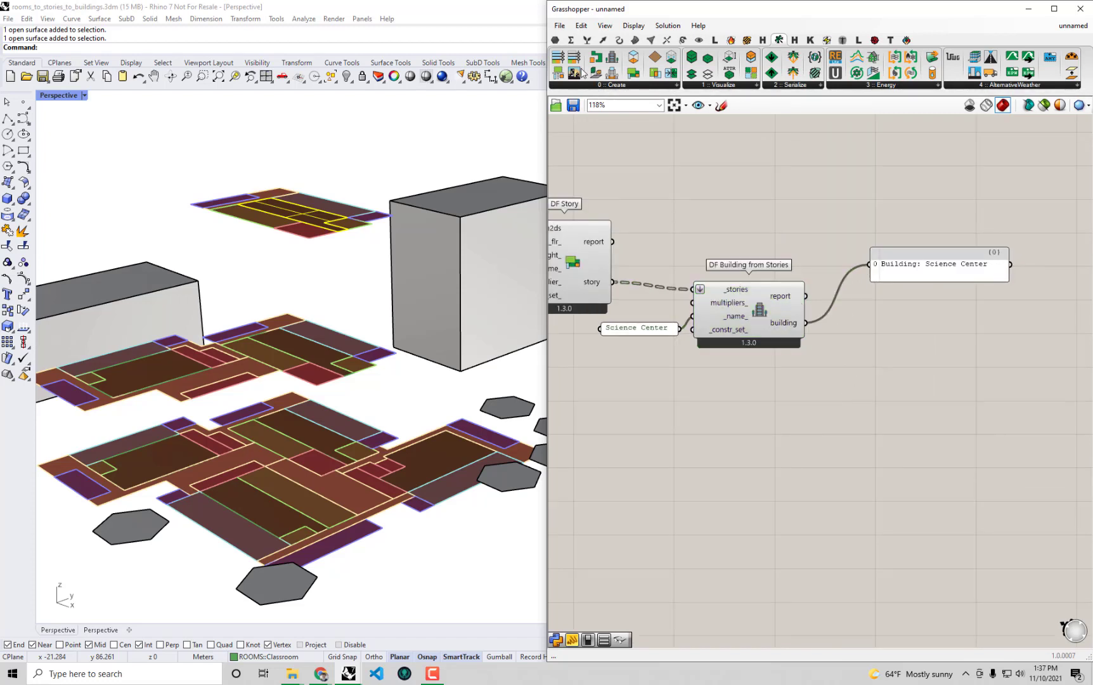
pyautogui.moveTo(575, 76); pyautogui.dragTo(949, 358)
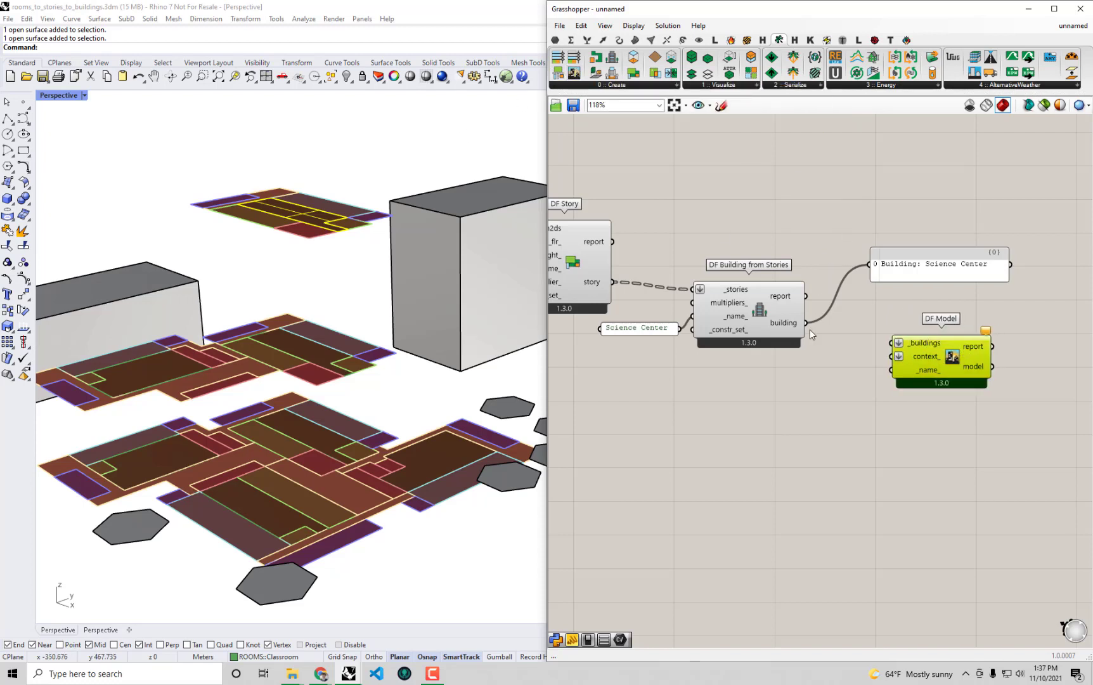
pyautogui.moveTo(806, 323); pyautogui.dragTo(893, 343)
# Move the output panel beyond the DF Model component, feed it the model output, and nudge DF Model lower.
pyautogui.moveTo(964, 342); pyautogui.dragTo(921, 340, button='right')
pyautogui.moveTo(877, 267); pyautogui.dragTo(955, 263)
pyautogui.moveTo(964, 367); pyautogui.dragTo(934, 358, button='right')
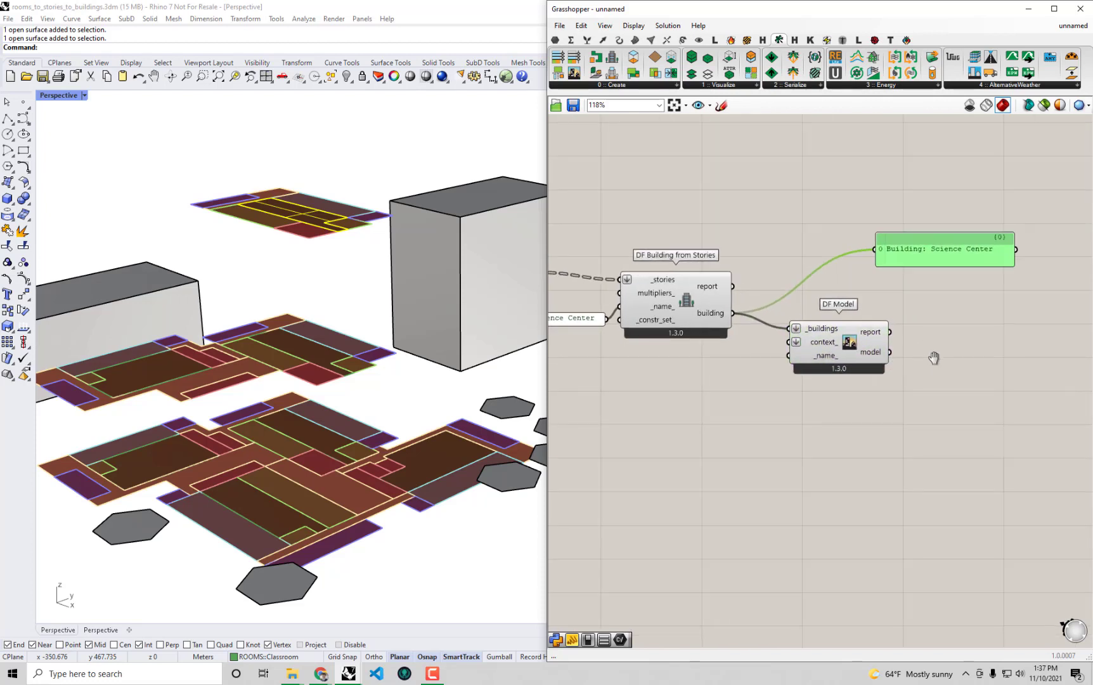
pyautogui.moveTo(877, 353); pyautogui.dragTo(950, 345)
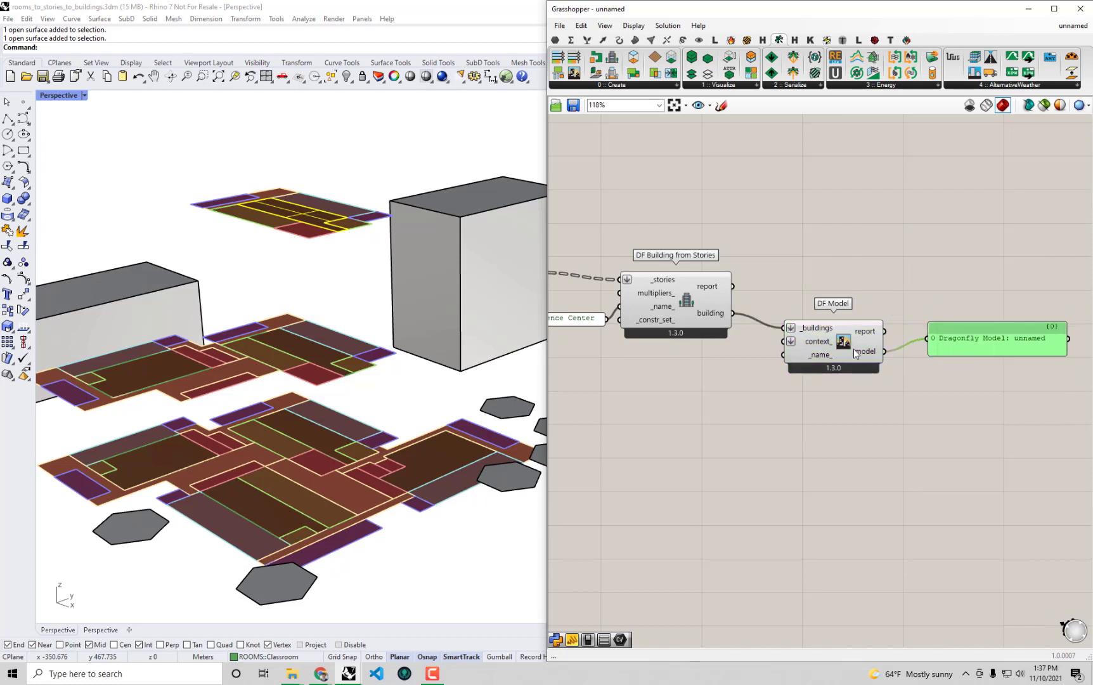
pyautogui.moveTo(836, 346); pyautogui.dragTo(841, 365)
# Add a panel reading Office Campus and connect it to the DF Model component's _name_ input.
pyautogui.click(705, 381)
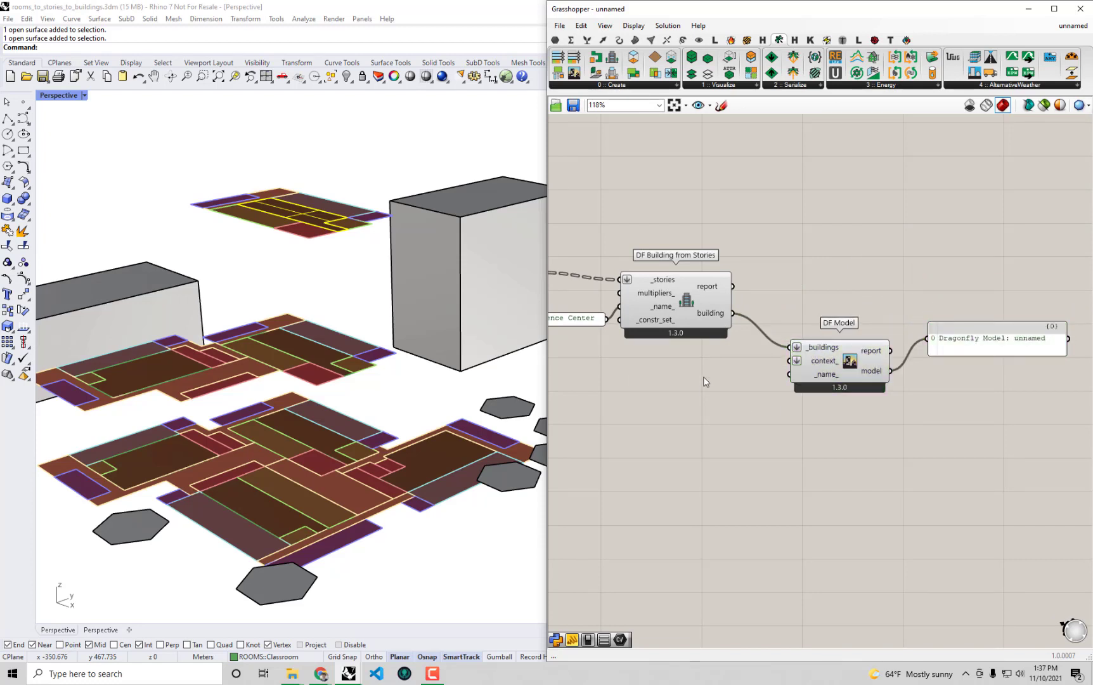
pyautogui.doubleClick(715, 384)
pyautogui.write('"')
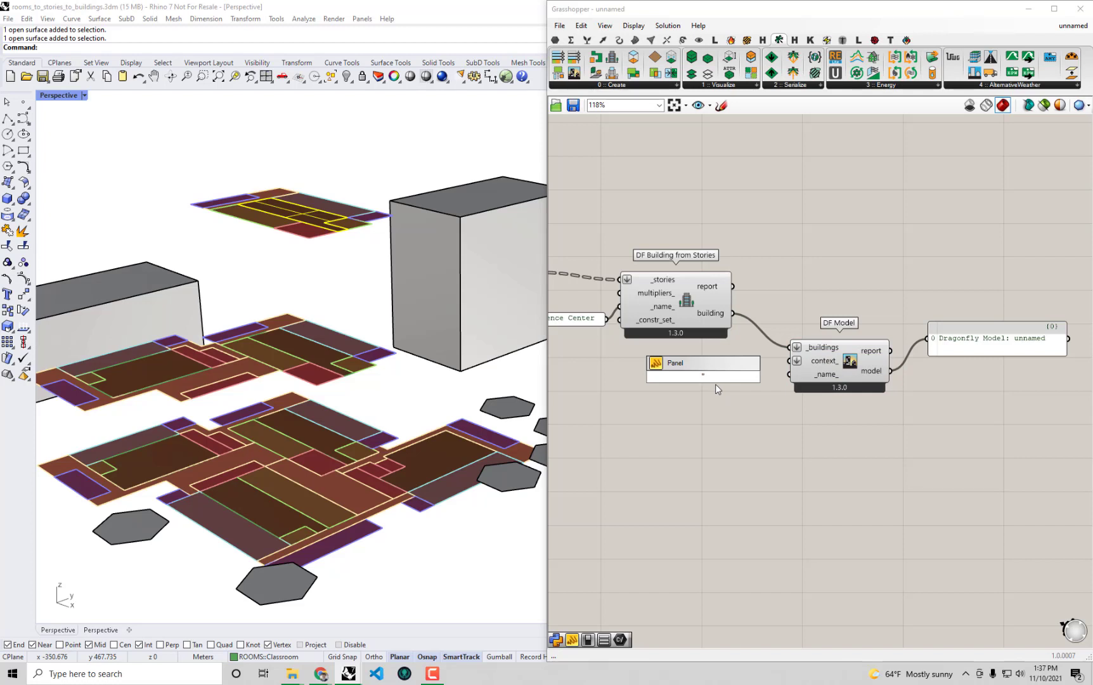
pyautogui.write('Office Campus')
pyautogui.press('Return')
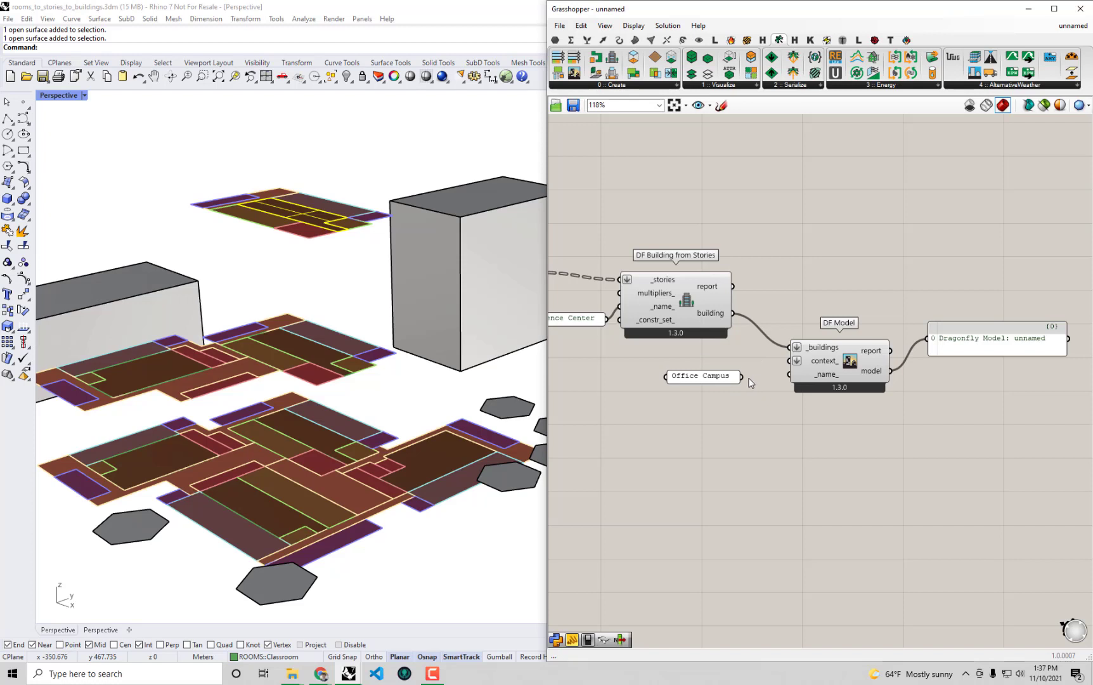
pyautogui.moveTo(742, 377); pyautogui.dragTo(804, 389)
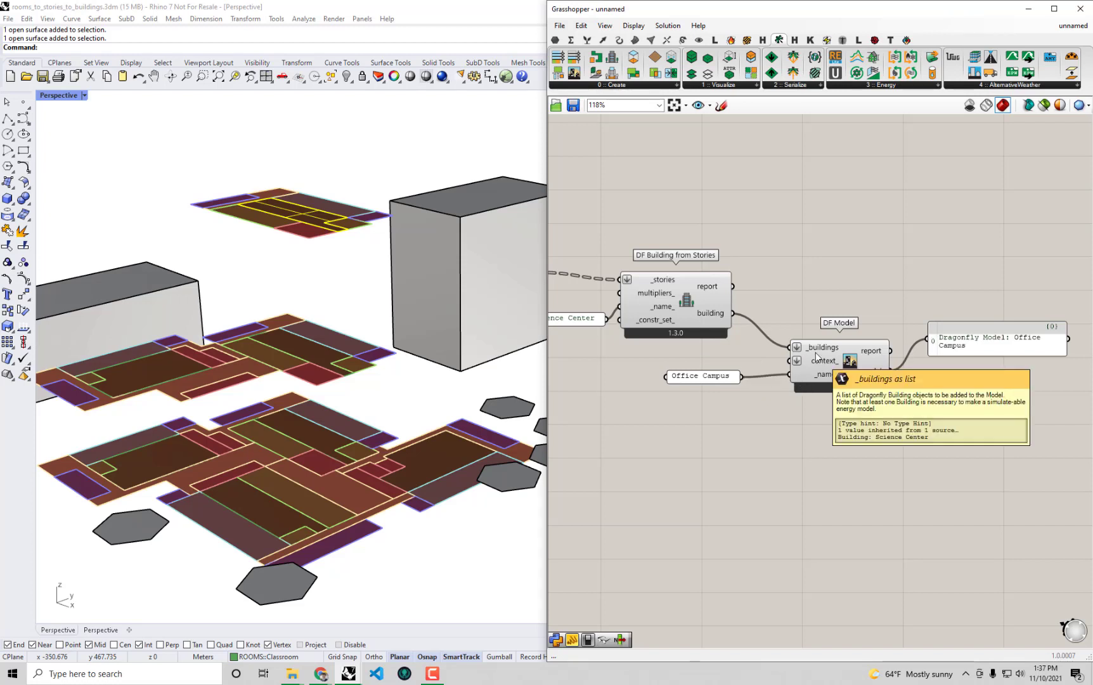
# Check the DF Model's building input and widen the model output panel to fit its text on one line.
pyautogui.moveTo(816, 354); pyautogui.dragTo(834, 357, button='right')
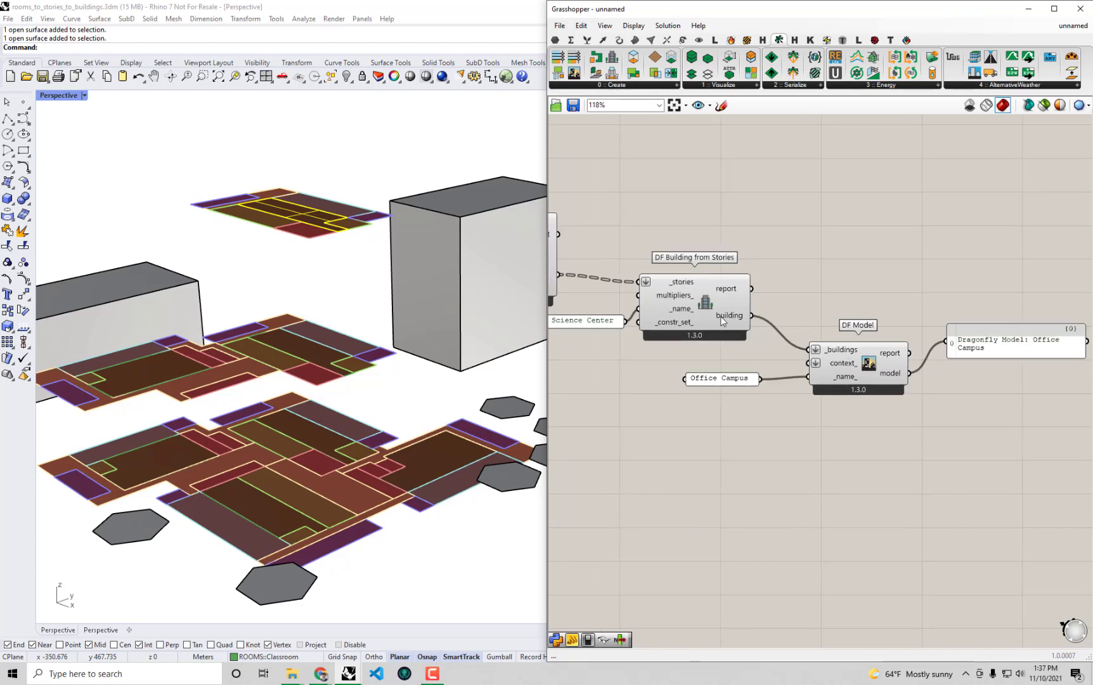
pyautogui.moveTo(851, 353)
pyautogui.moveTo(944, 395); pyautogui.dragTo(878, 383, button='right')
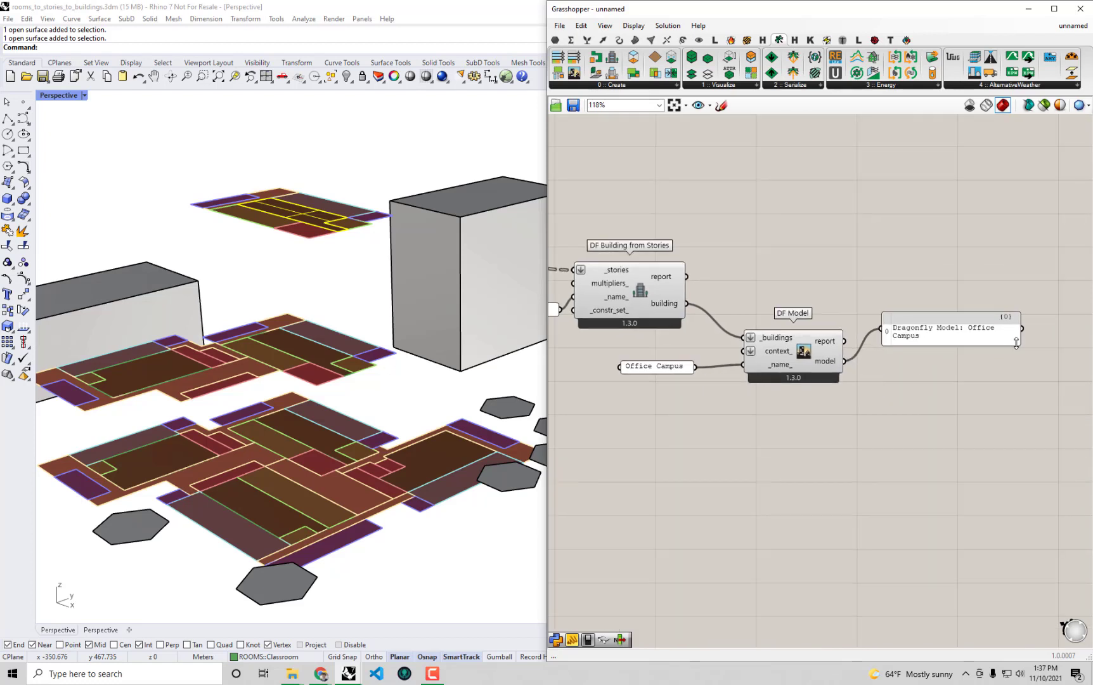
pyautogui.moveTo(1021, 343); pyautogui.dragTo(1061, 351)
# Read the description of DF Model's _buildings input and move the model output panel above the component.
pyautogui.click(803, 359)
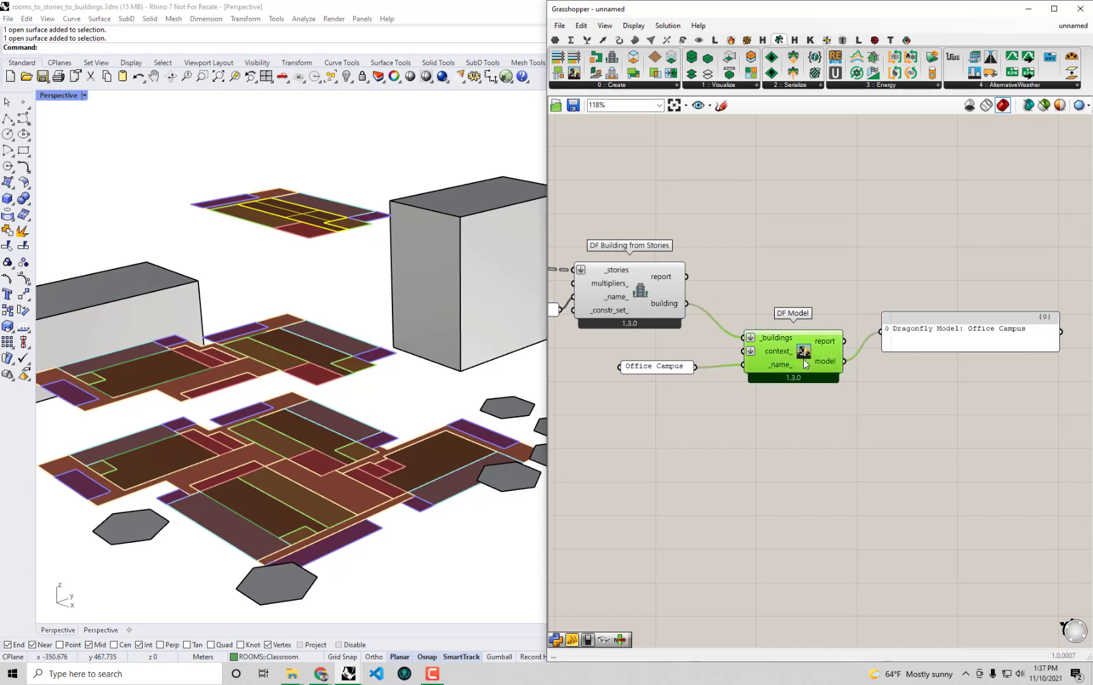
pyautogui.moveTo(773, 342)
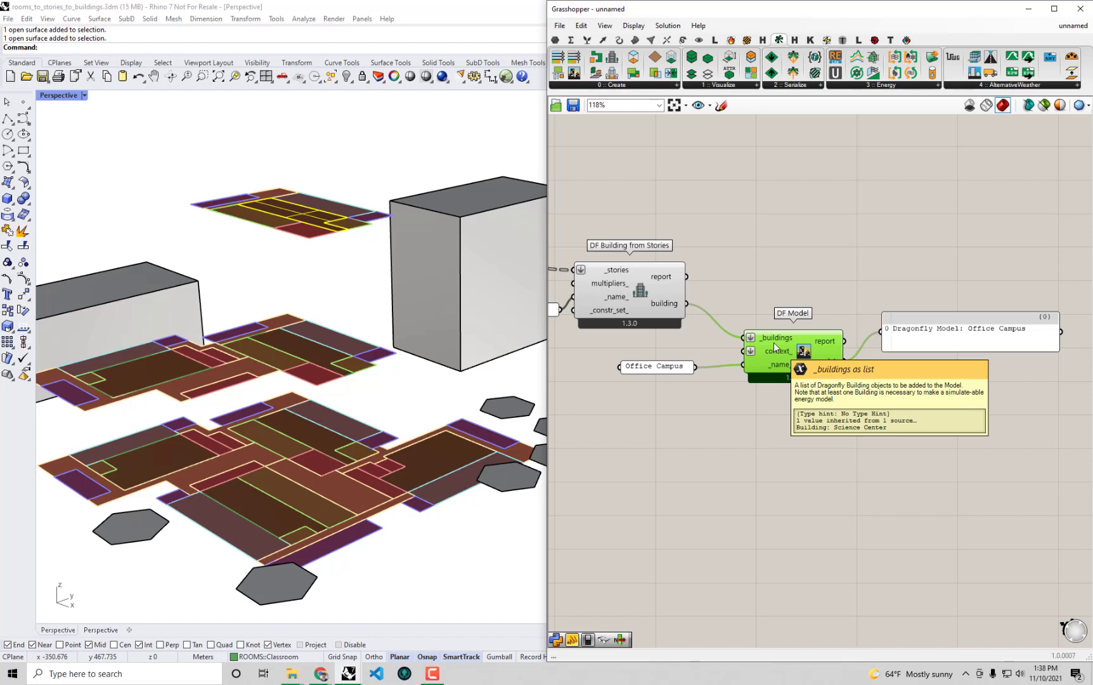
pyautogui.click(892, 390)
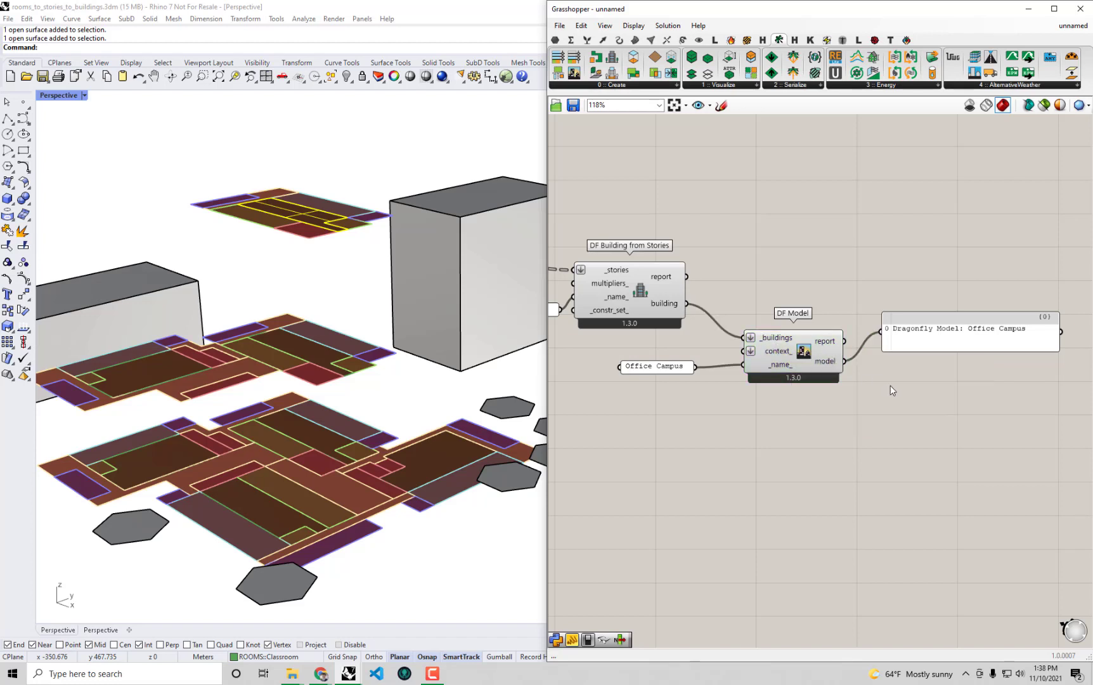
pyautogui.moveTo(958, 316); pyautogui.dragTo(968, 218)
pyautogui.click(901, 267)
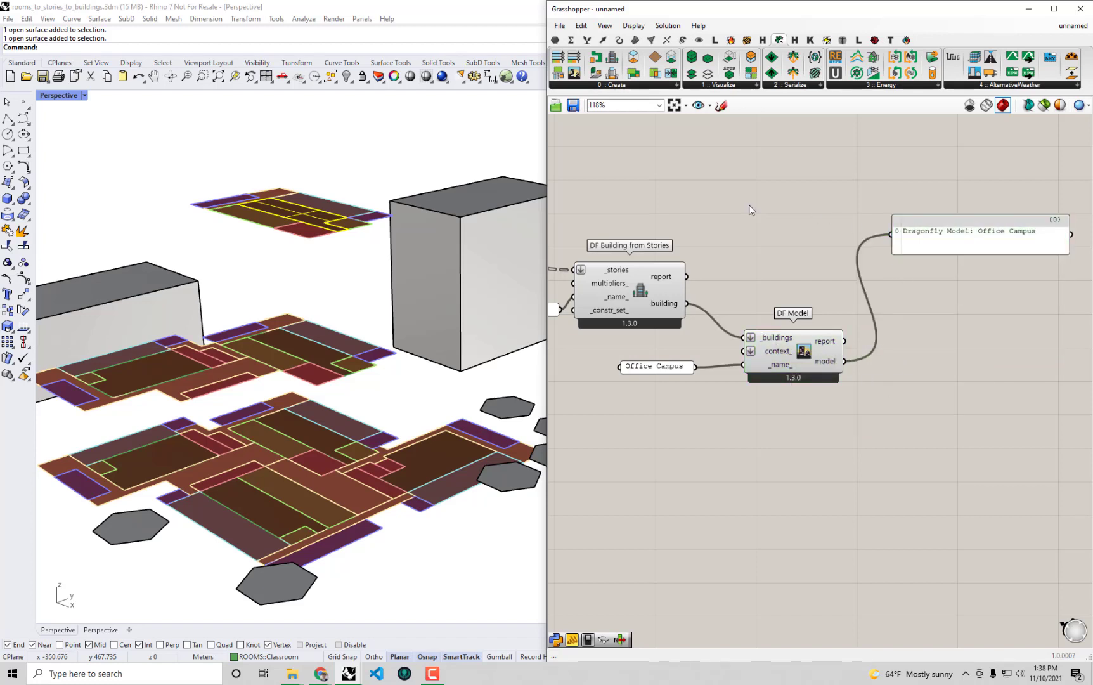
# Lower the Grasshopper window to uncover the Rhino viewport and turn off the ROOMS layer, leaving the context masses in view.
pyautogui.scroll(-3, 750, 208)
pyautogui.moveTo(745, 241); pyautogui.dragTo(859, 301, button='right')
pyautogui.scroll(1, 939, 365)
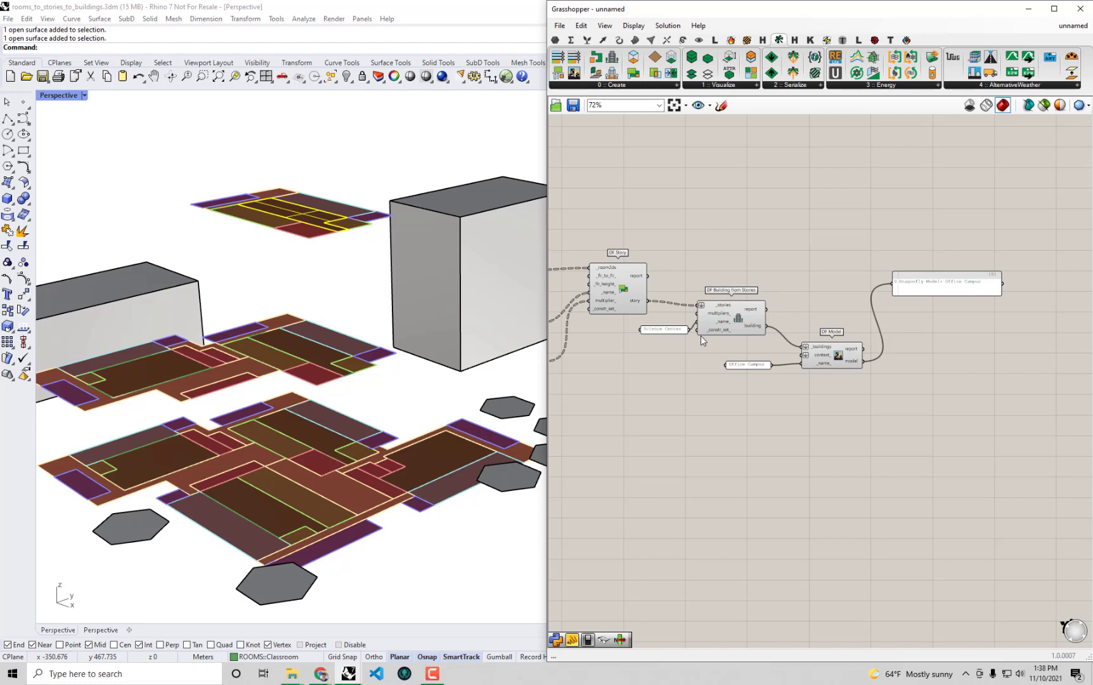
pyautogui.moveTo(700, 336); pyautogui.dragTo(743, 333, button='right')
pyautogui.moveTo(830, 13); pyautogui.dragTo(881, 530)
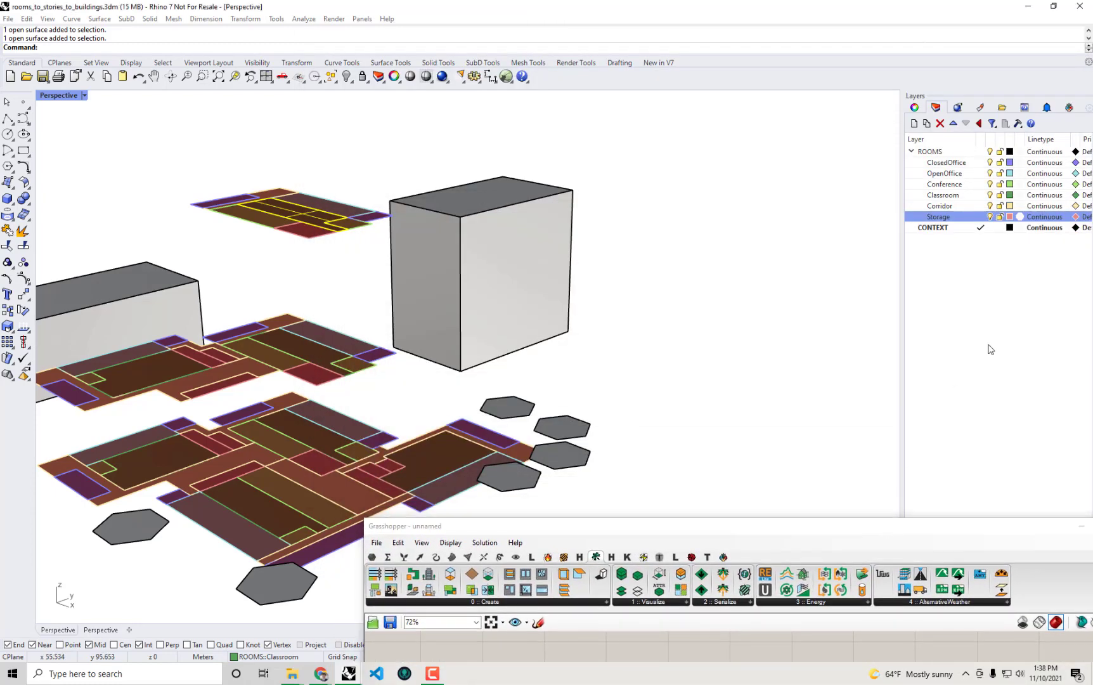
pyautogui.click(990, 152)
pyautogui.keyDown('shift'); pyautogui.moveTo(428, 333); pyautogui.dragTo(485, 324, button='right'); pyautogui.keyUp('shift')
pyautogui.scroll(-2, 491, 305)
pyautogui.moveTo(603, 355); pyautogui.dragTo(608, 388, button='right')
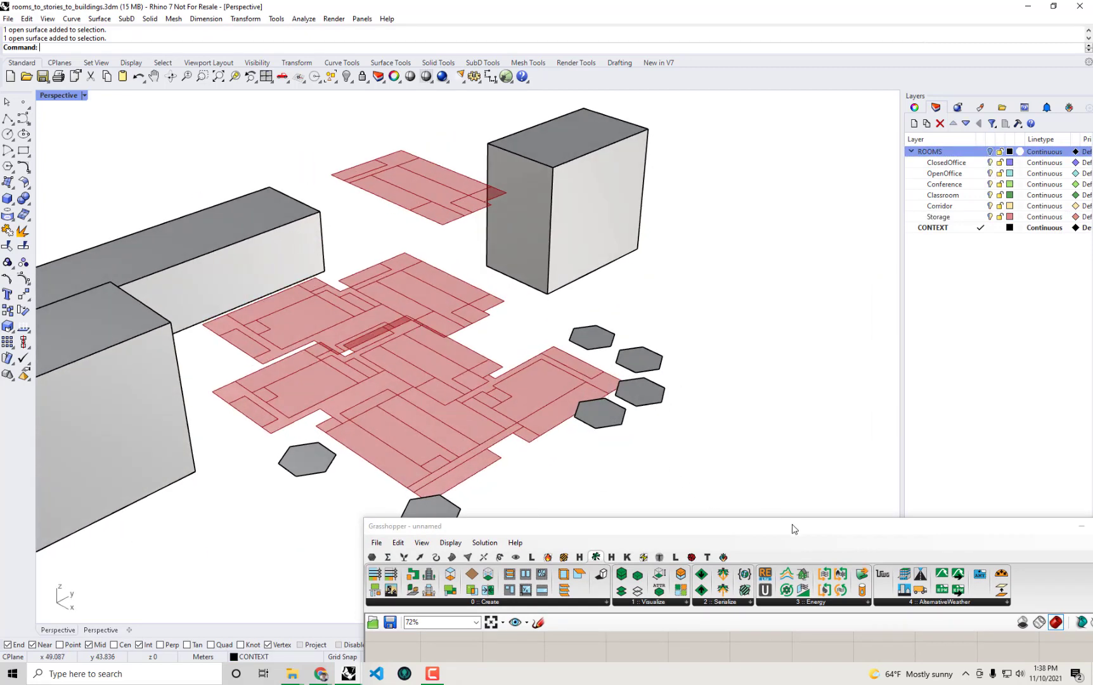
# Tile the Grasshopper window beside the Rhino viewport so the DF Room2D groups can be checked against the room surfaces.
pyautogui.moveTo(792, 525); pyautogui.dragTo(1092, 445)
pyautogui.moveTo(823, 337); pyautogui.dragTo(882, 391, button='right')
pyautogui.moveTo(705, 360); pyautogui.dragTo(947, 348, button='right')
pyautogui.scroll(-2, 588, 289)
pyautogui.moveTo(589, 289); pyautogui.dragTo(638, 296, button='right')
pyautogui.scroll(4, 761, 168)
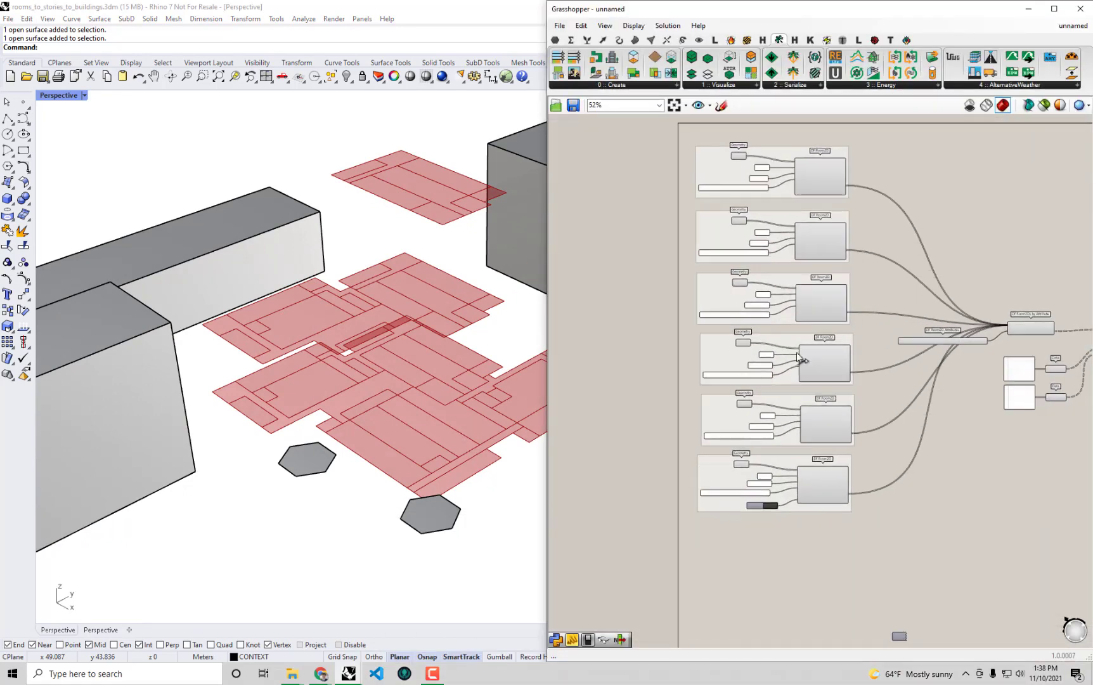
# Select the Geometry parameters of the ClosedOffice, OpenOffice, Conference and Classroom groups one by one to identify their rooms in the viewport.
pyautogui.click(727, 166)
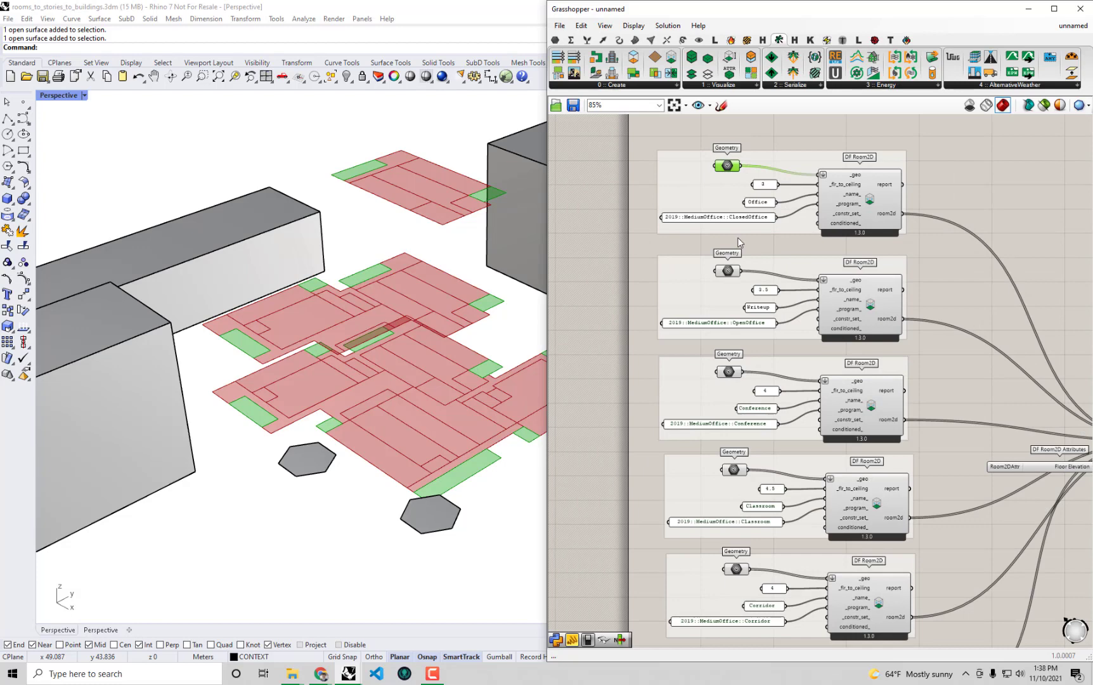
pyautogui.click(728, 271)
pyautogui.click(728, 371)
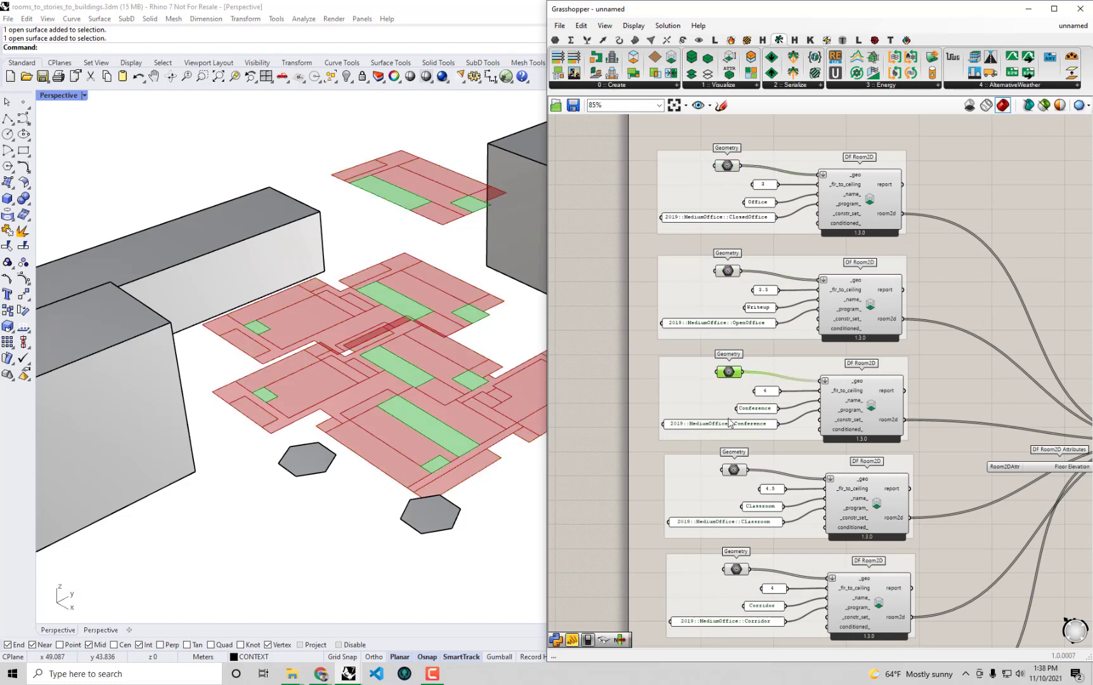
pyautogui.click(735, 473)
# Select the Geometry parameters of all six DF Room2D groups and turn off their preview.
pyautogui.scroll(-3, 737, 450)
pyautogui.moveTo(740, 437); pyautogui.dragTo(740, 354, button='right')
pyautogui.moveTo(734, 154); pyautogui.dragTo(682, 479)
pyautogui.scroll(2, 643, 321)
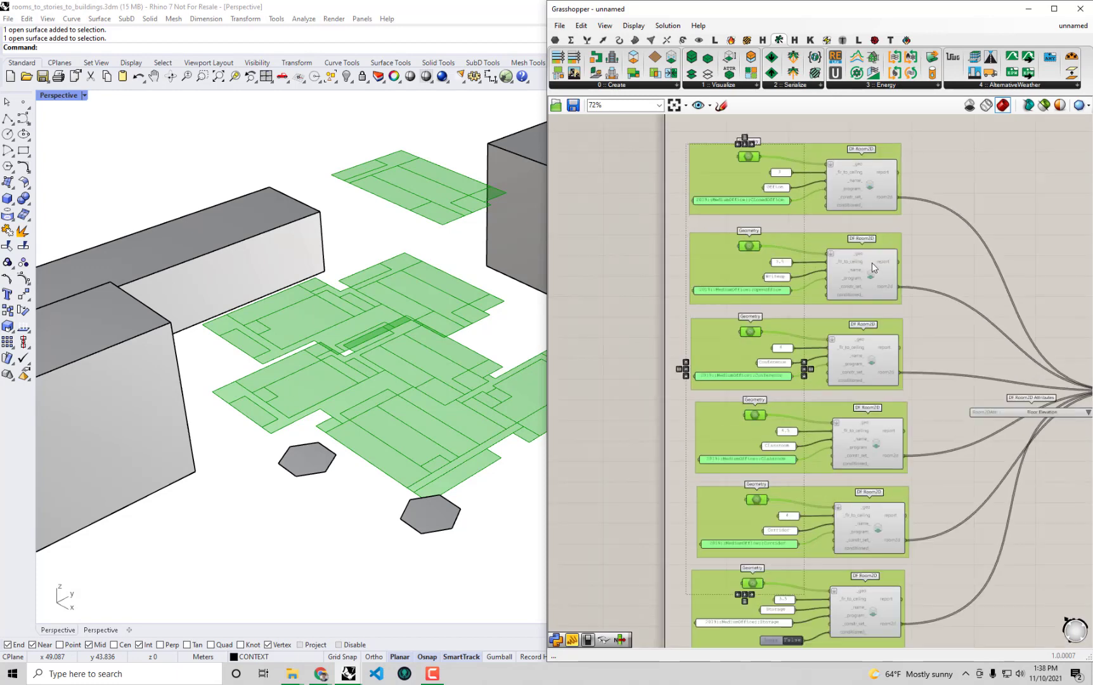
pyautogui.rightClick(943, 183)
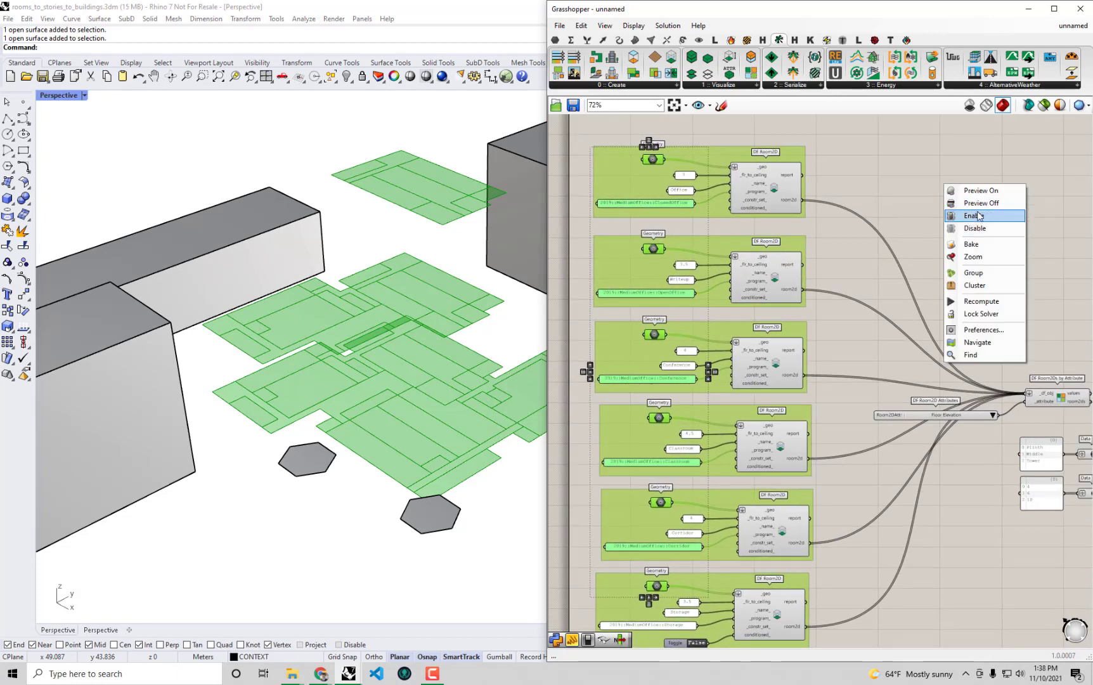
pyautogui.click(973, 203)
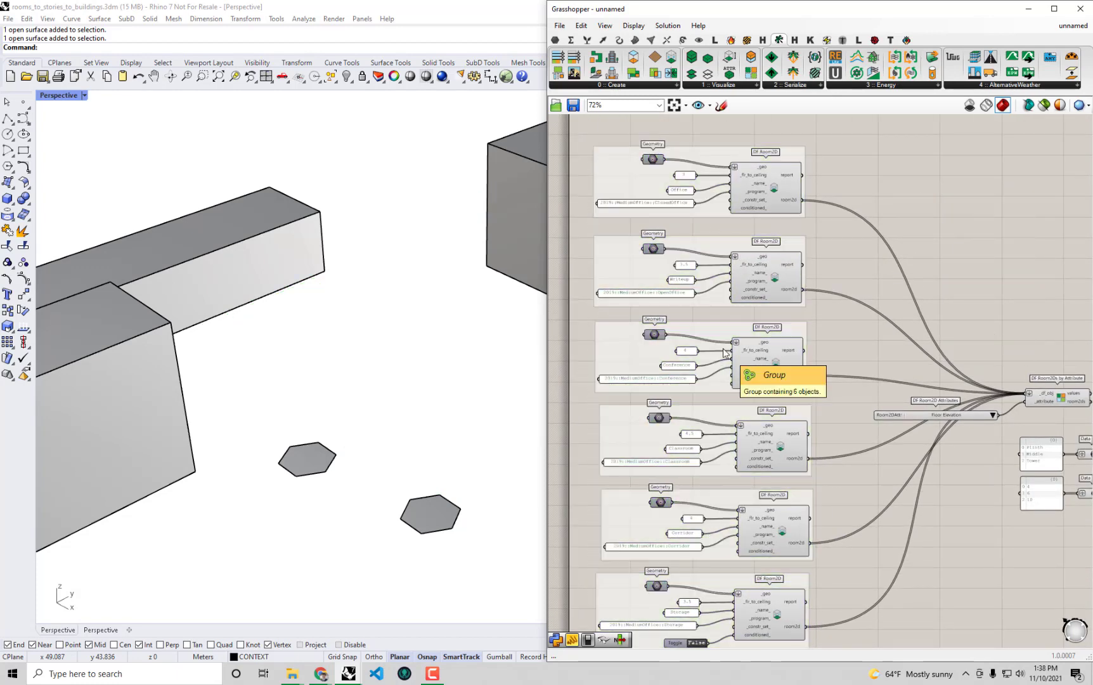
# Add a DF Color Room2D Attributes component and connect DF Model's model output to its _df_obj input.
pyautogui.scroll(-2, 733, 356)
pyautogui.moveTo(798, 327); pyautogui.dragTo(617, 293, button='right')
pyautogui.moveTo(896, 328); pyautogui.dragTo(882, 325, button='right')
pyautogui.scroll(4, 973, 432)
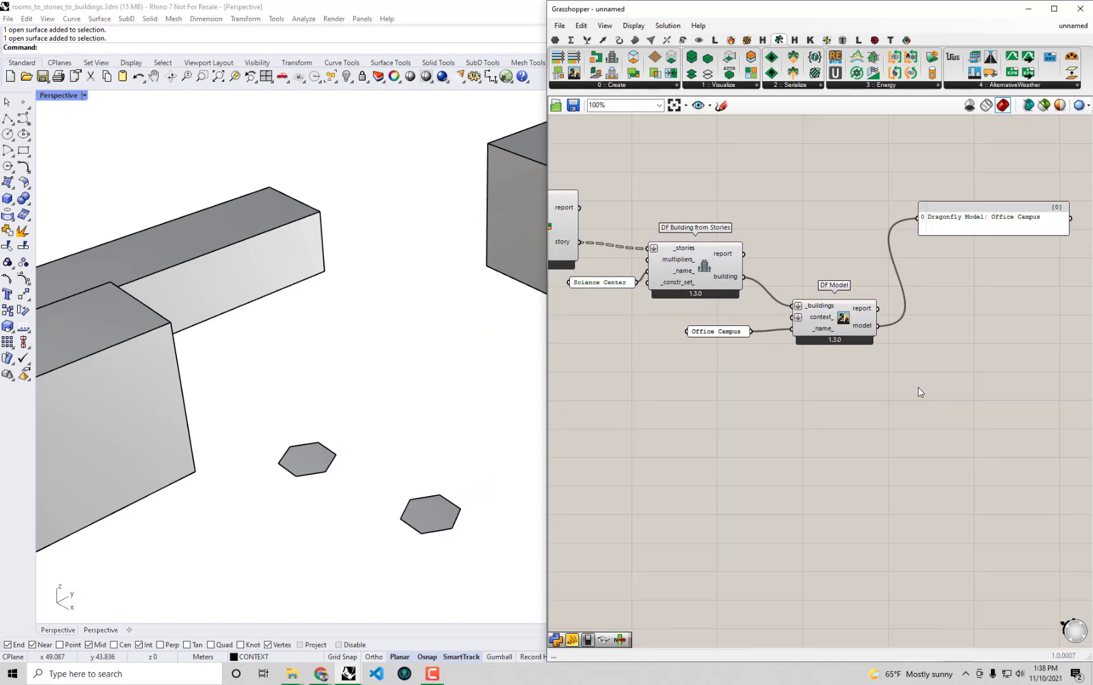
pyautogui.scroll(1, 918, 387)
pyautogui.moveTo(918, 387); pyautogui.dragTo(853, 384, button='right')
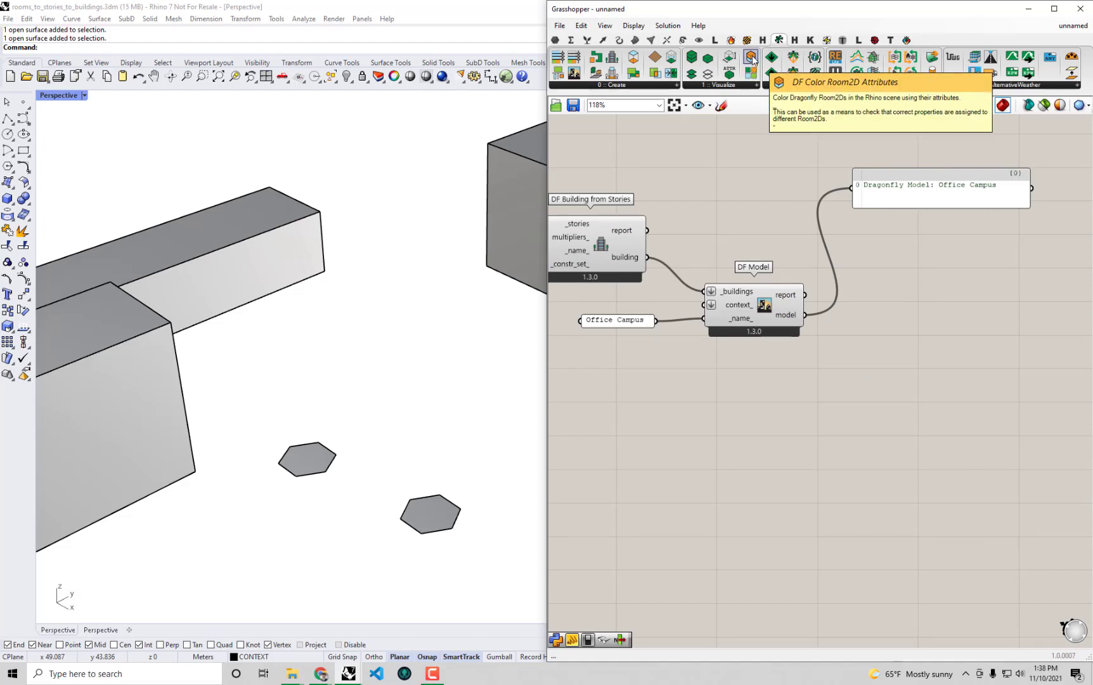
pyautogui.moveTo(752, 58); pyautogui.dragTo(960, 364)
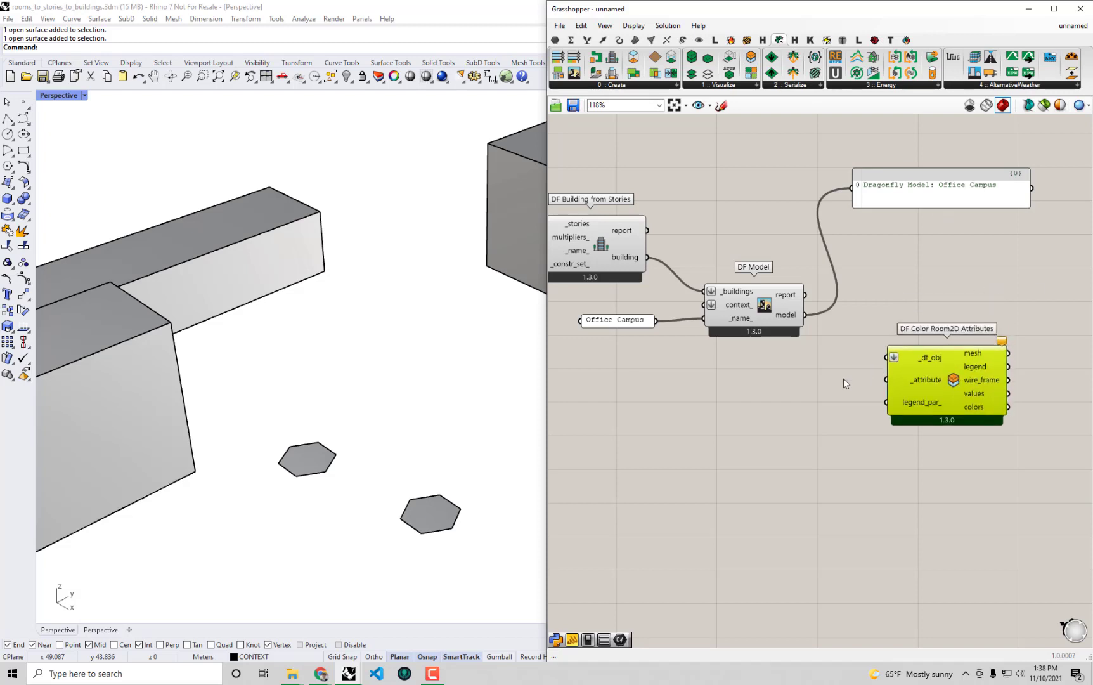
pyautogui.moveTo(804, 316); pyautogui.dragTo(887, 357)
# Copy the DF Room2D Attributes list from the DF Room2Ds by Attribute component to beside DF Color Room2D Attributes.
pyautogui.moveTo(746, 337); pyautogui.dragTo(931, 369, button='right')
pyautogui.scroll(-2, 916, 361)
pyautogui.moveTo(760, 326); pyautogui.dragTo(998, 319, button='right')
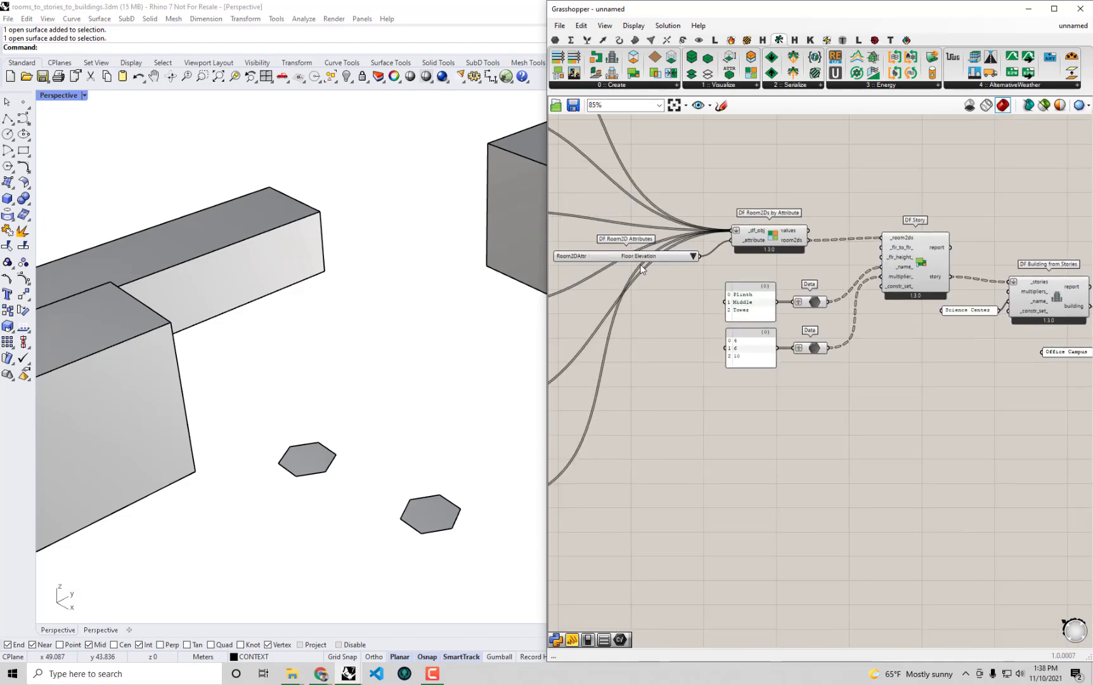
pyautogui.moveTo(643, 257)
pyautogui.mouseDown()
pyautogui.moveTo(653, 301)
pyautogui.moveTo(650, 262)
pyautogui.mouseUp()
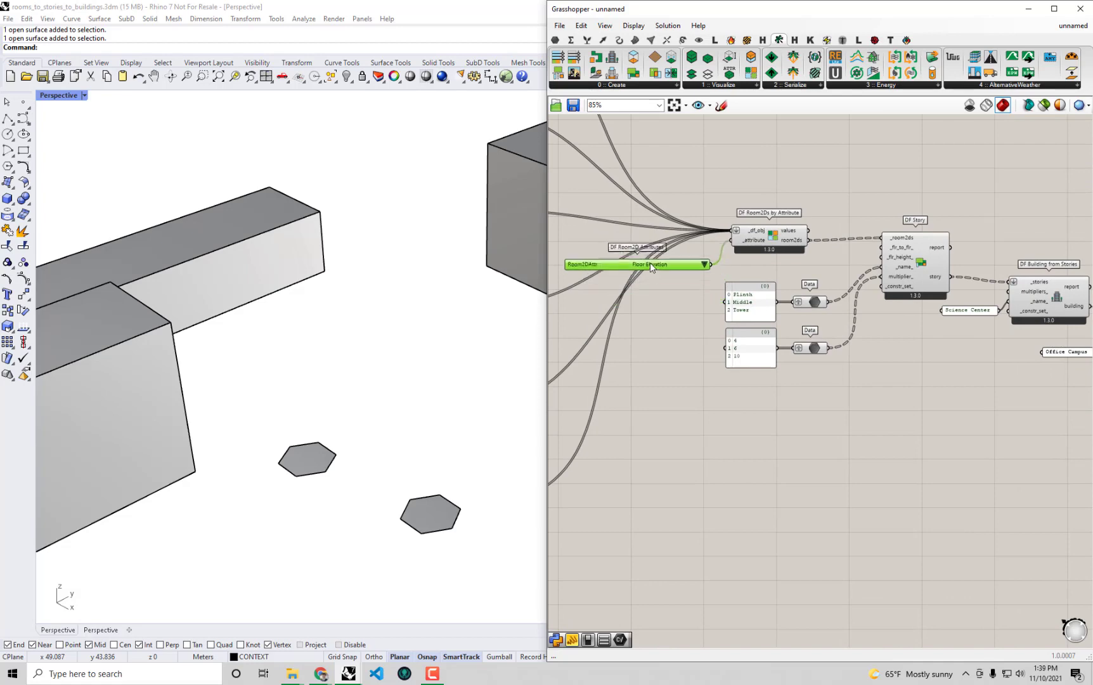
pyautogui.scroll(3, 650, 262)
pyautogui.moveTo(733, 274); pyautogui.dragTo(982, 338)
pyautogui.scroll(-2, 703, 272)
pyautogui.scroll(-5, 699, 273)
pyautogui.scroll(4, 1058, 320)
pyautogui.moveTo(1048, 345); pyautogui.dragTo(963, 294, button='right')
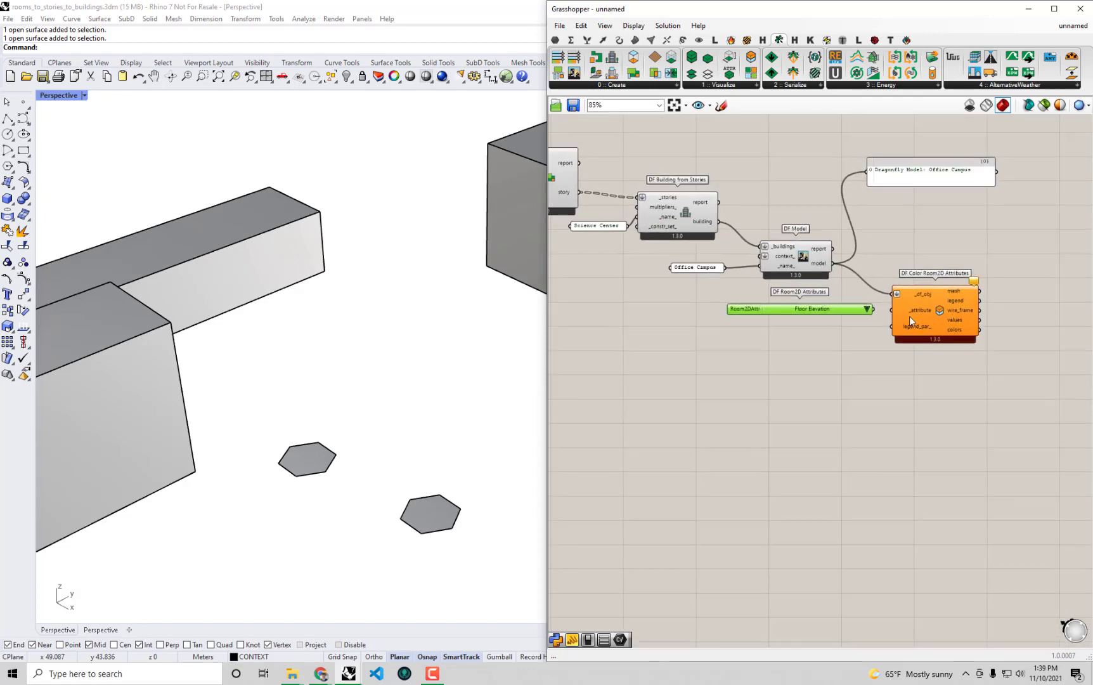
# Connect the copied attribute list, set to Floor Elevation, to DF Color Room2D Attributes' _attribute input and inspect the colored floors.
pyautogui.scroll(2, 909, 316)
pyautogui.moveTo(856, 313); pyautogui.dragTo(886, 308)
pyautogui.click(858, 439)
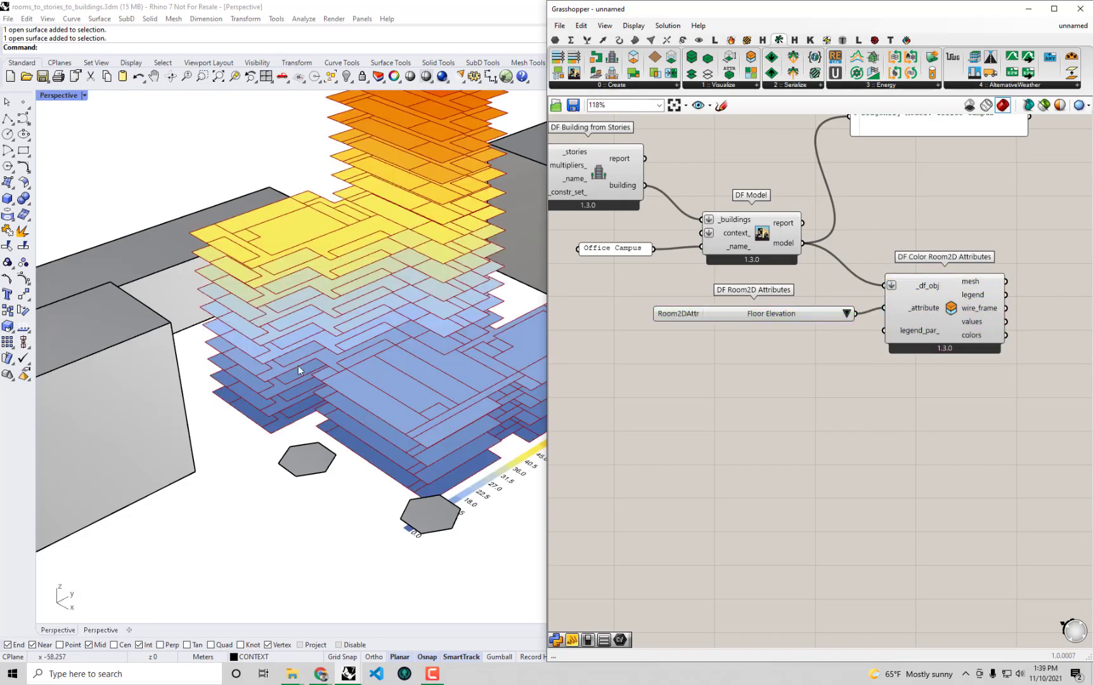
pyautogui.moveTo(296, 365); pyautogui.dragTo(336, 411, button='right')
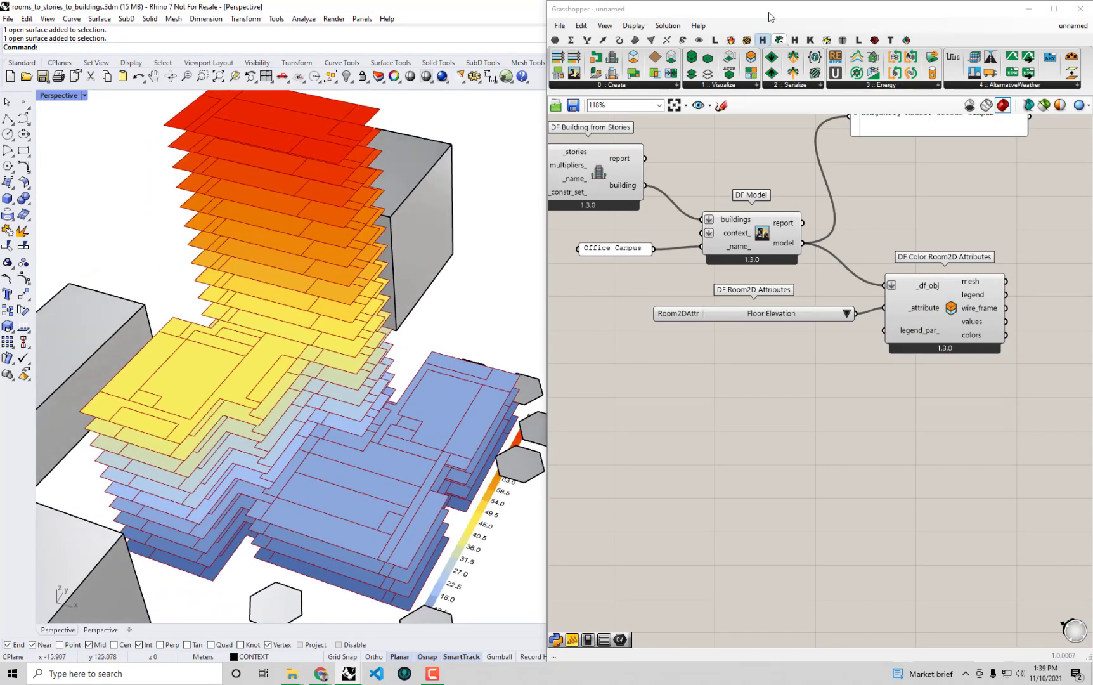
# Lower the Grasshopper window to uncover the layer list, make ROOMS the current layer and turn off CONTEXT.
pyautogui.moveTo(769, 13); pyautogui.dragTo(783, 461)
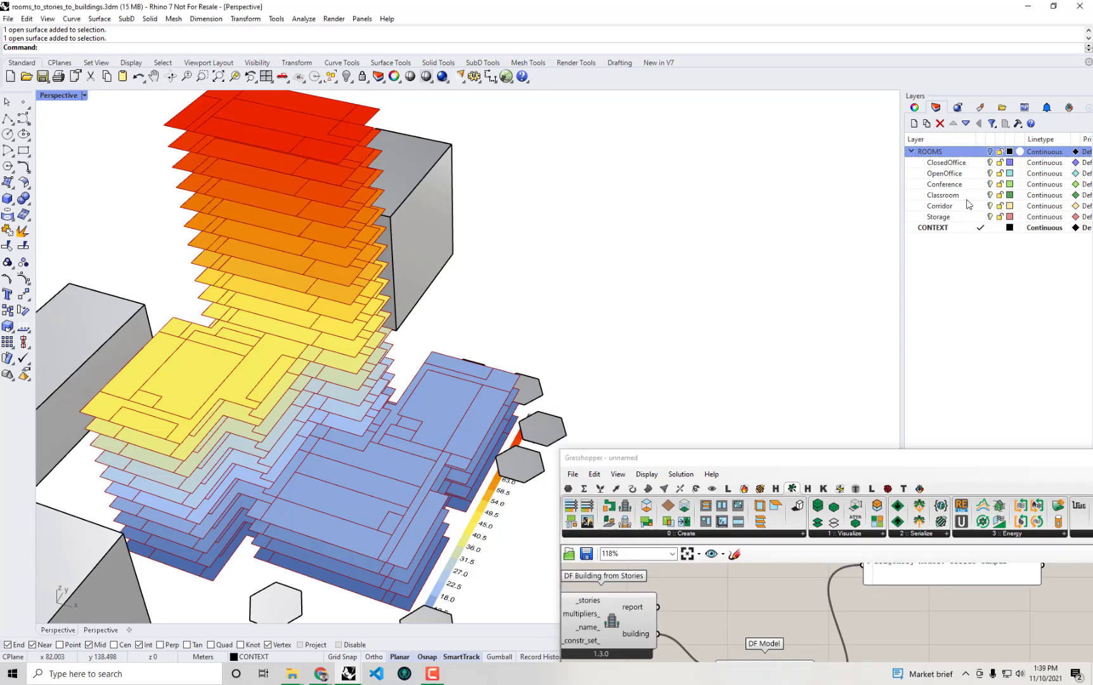
pyautogui.click(981, 152)
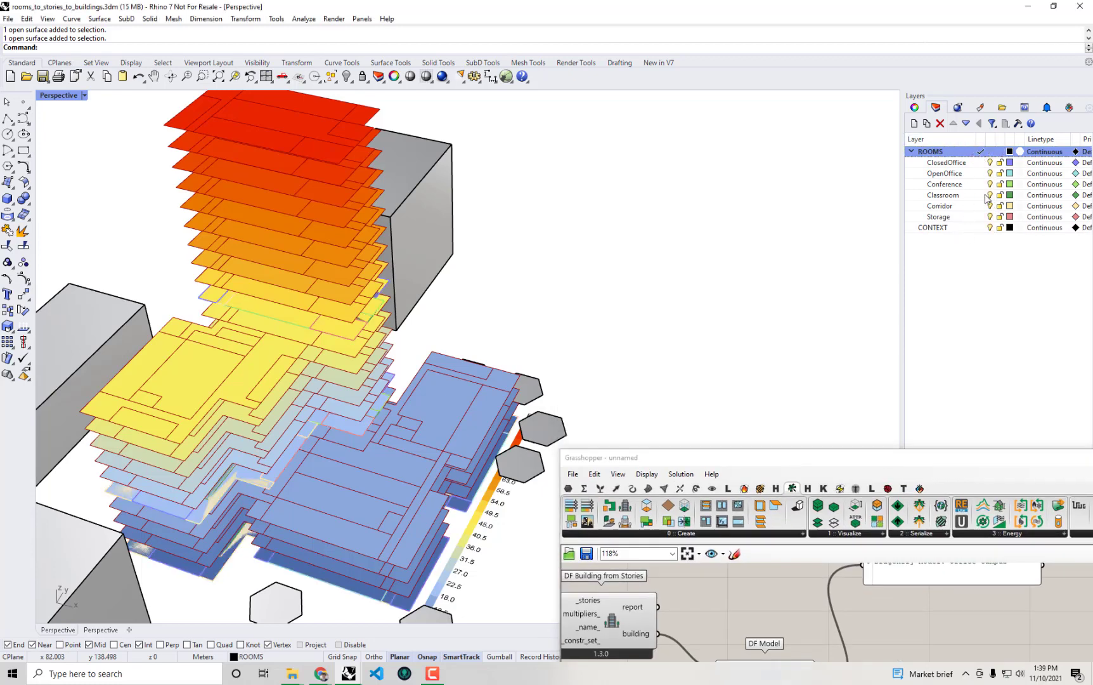
pyautogui.click(989, 229)
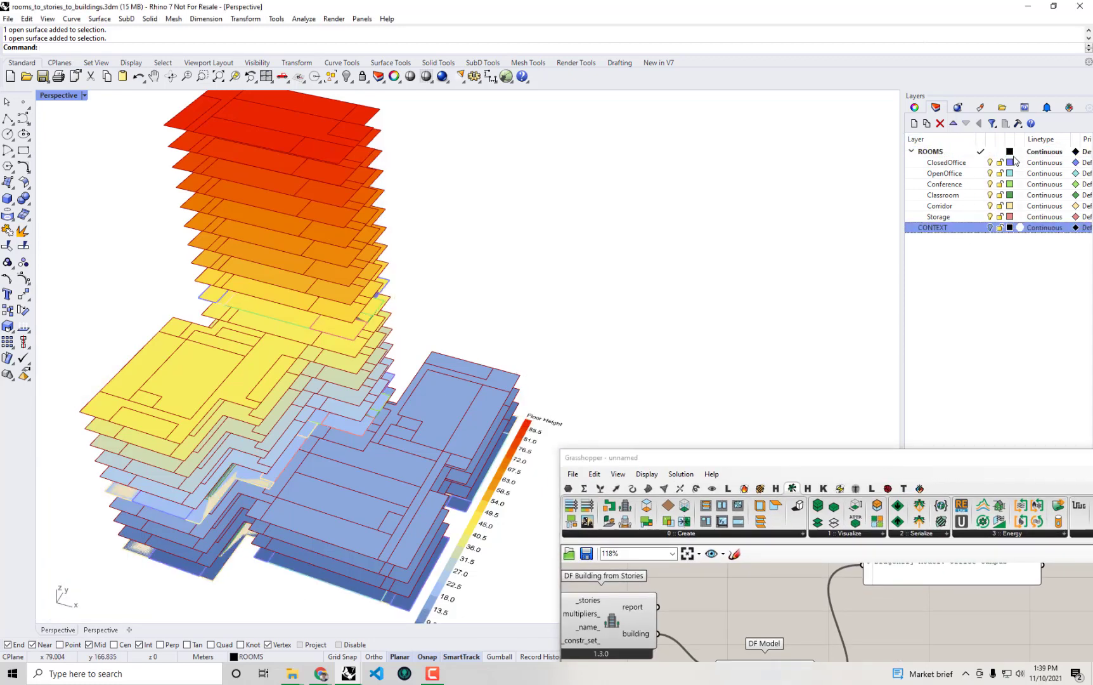
# Turn off the ClosedOffice, OpenOffice, Conference, Classroom, Corridor and Storage layers and tile Grasshopper beside the viewport again.
pyautogui.click(989, 163)
pyautogui.click(990, 173)
pyautogui.click(990, 195)
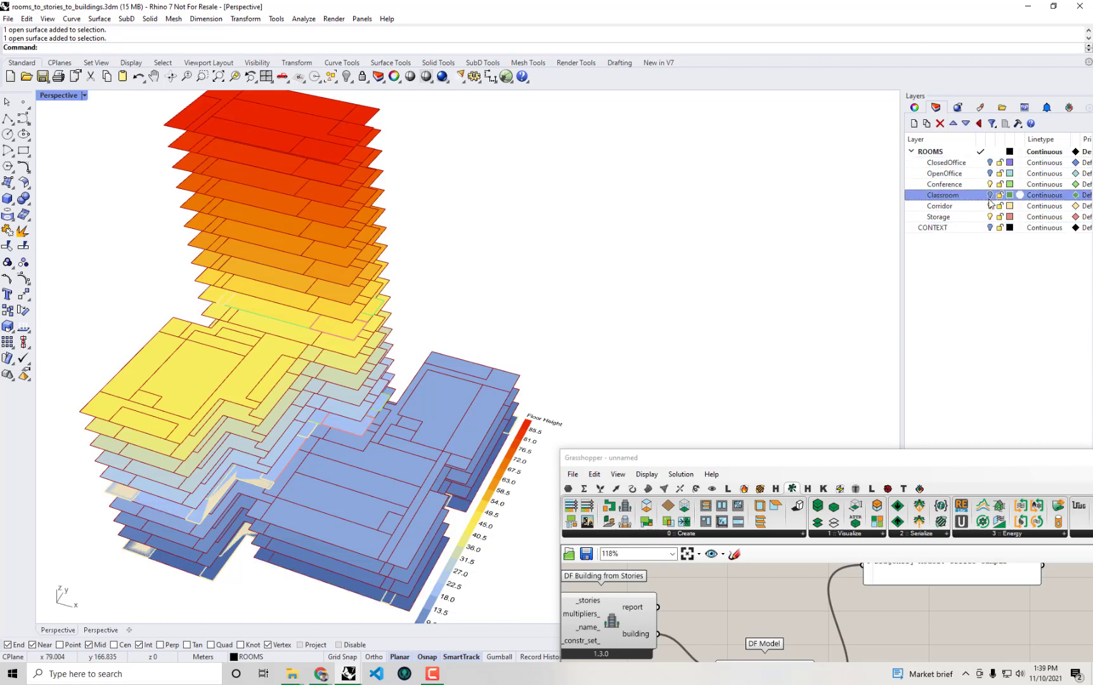
pyautogui.click(990, 184)
pyautogui.click(990, 206)
pyautogui.click(990, 217)
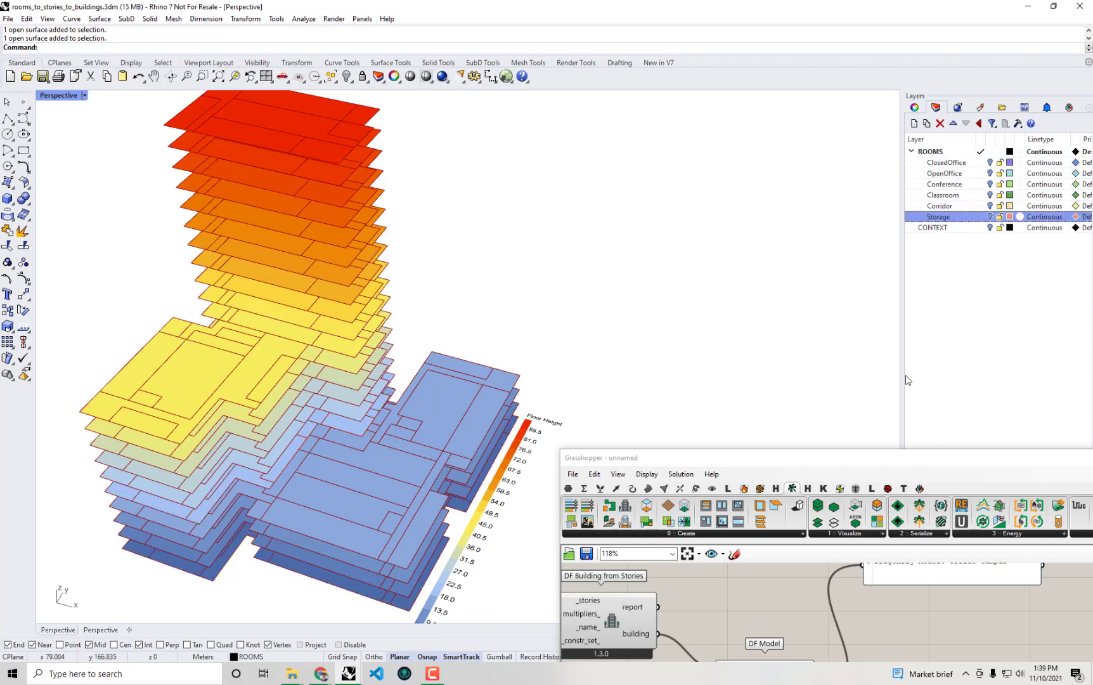
pyautogui.moveTo(952, 461); pyautogui.dragTo(1092, 460)
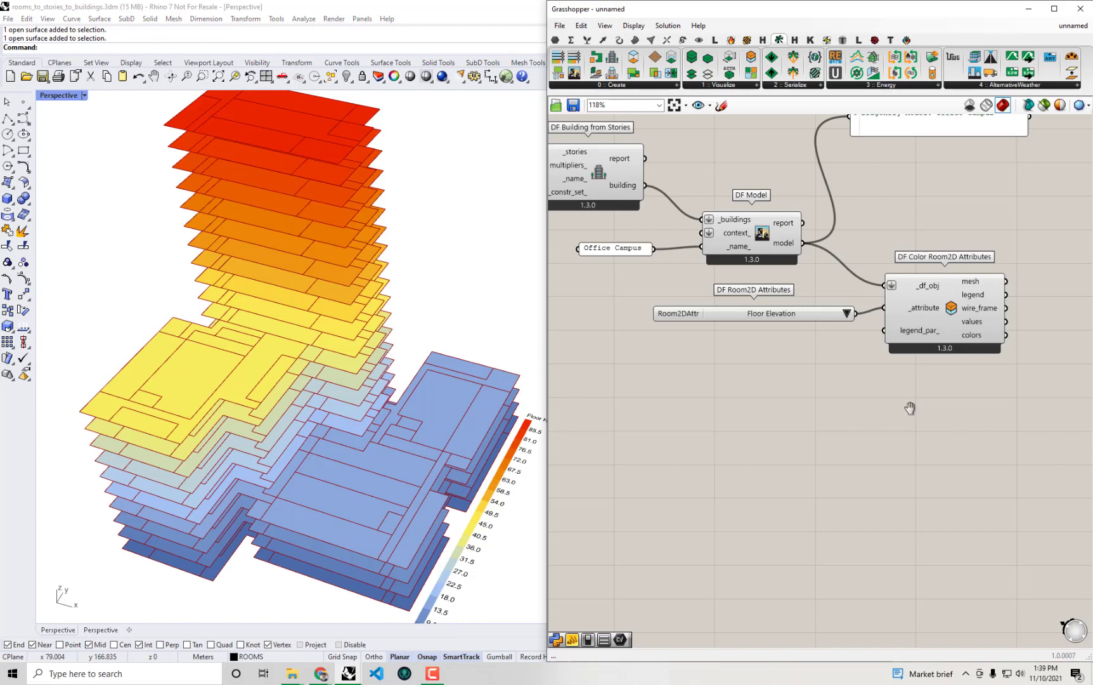
# Switch the coloring attribute to Program and inspect the building's floors in the viewport.
pyautogui.moveTo(910, 408); pyautogui.dragTo(859, 396, button='right')
pyautogui.click(797, 300)
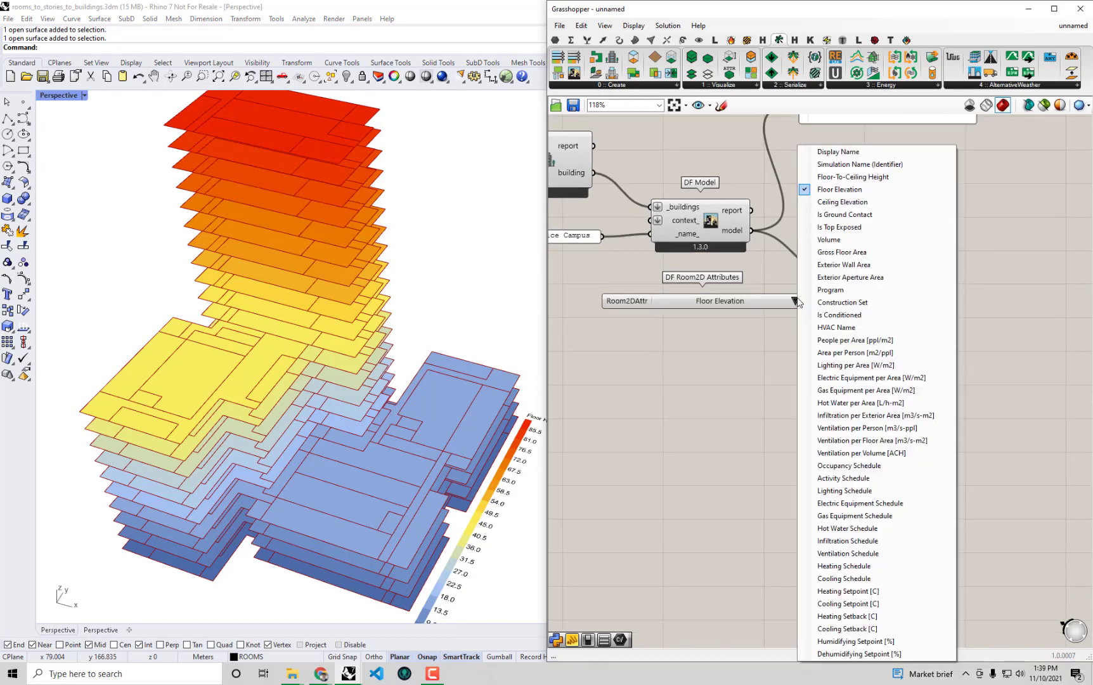
pyautogui.click(830, 289)
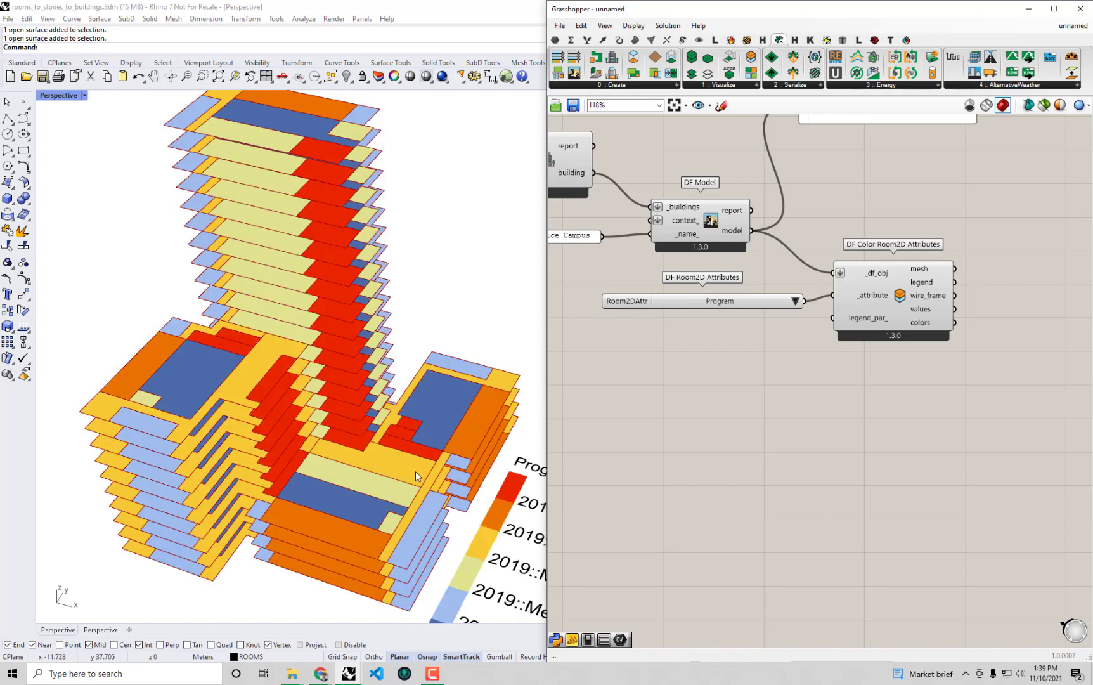
pyautogui.moveTo(415, 471); pyautogui.dragTo(397, 371, button='right')
# Compare the Program Type legend in the viewport with the programs assigned in the DF Room2D groups.
pyautogui.moveTo(706, 345); pyautogui.dragTo(925, 329, button='right')
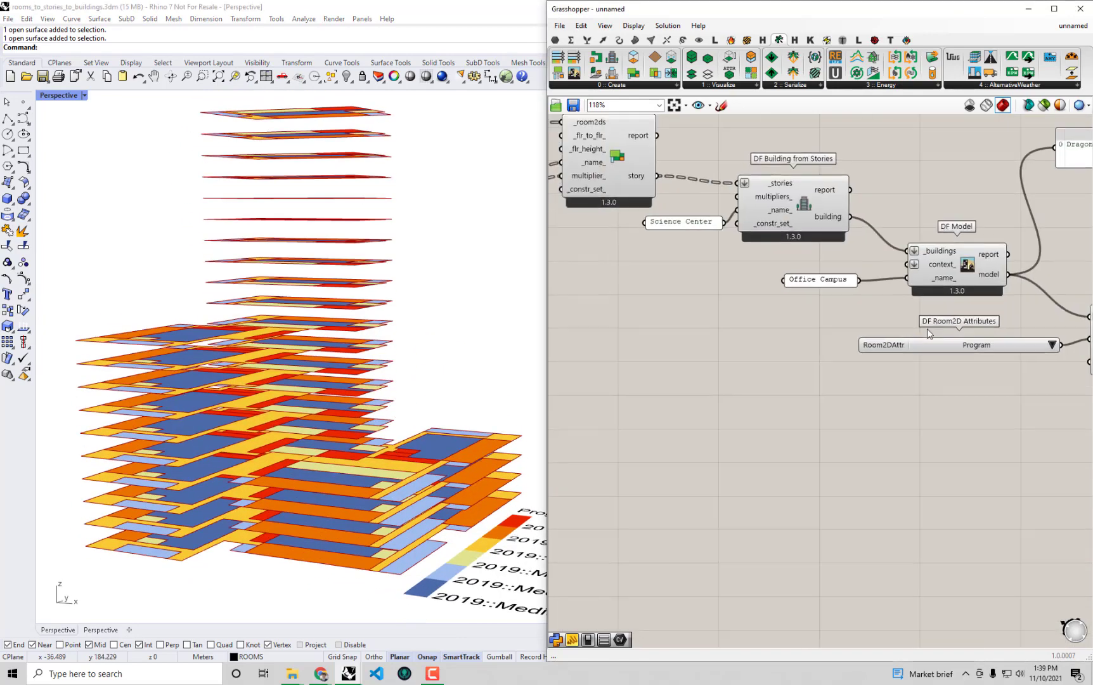
pyautogui.scroll(-4, 926, 329)
pyautogui.moveTo(811, 313); pyautogui.dragTo(1071, 370, button='right')
pyautogui.moveTo(760, 308); pyautogui.dragTo(852, 359, button='right')
pyautogui.click(676, 272)
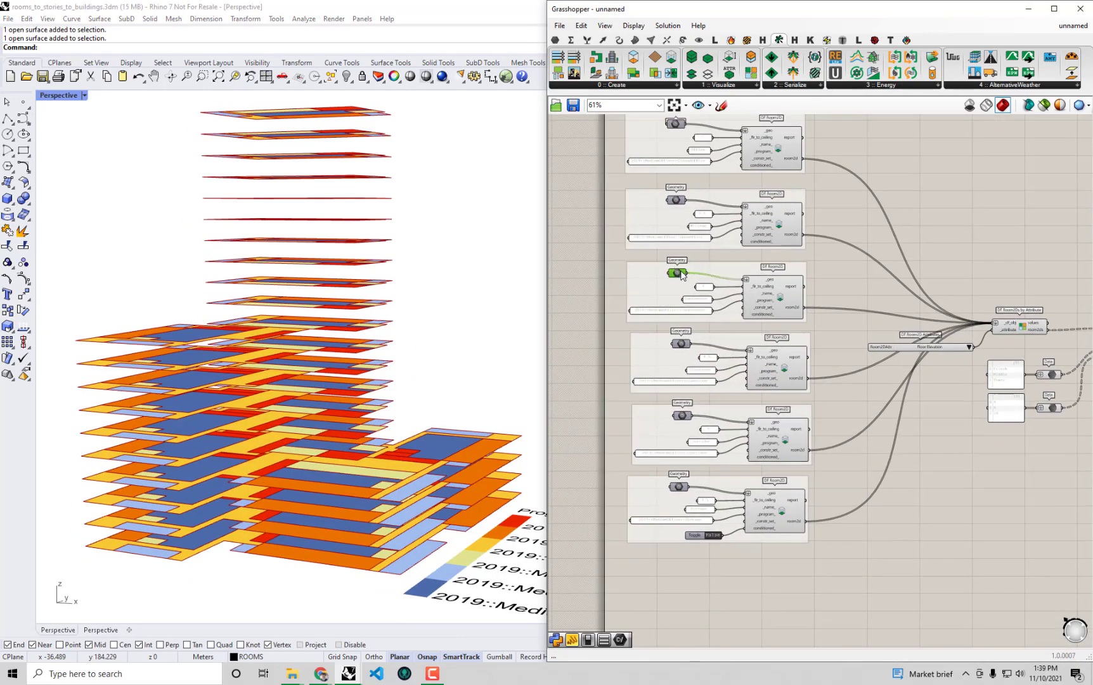
pyautogui.scroll(3, 775, 292)
pyautogui.moveTo(372, 466); pyautogui.dragTo(355, 438, button='right')
pyautogui.keyDown('shift'); pyautogui.moveTo(431, 449); pyautogui.dragTo(261, 369, button='right'); pyautogui.keyUp('shift')
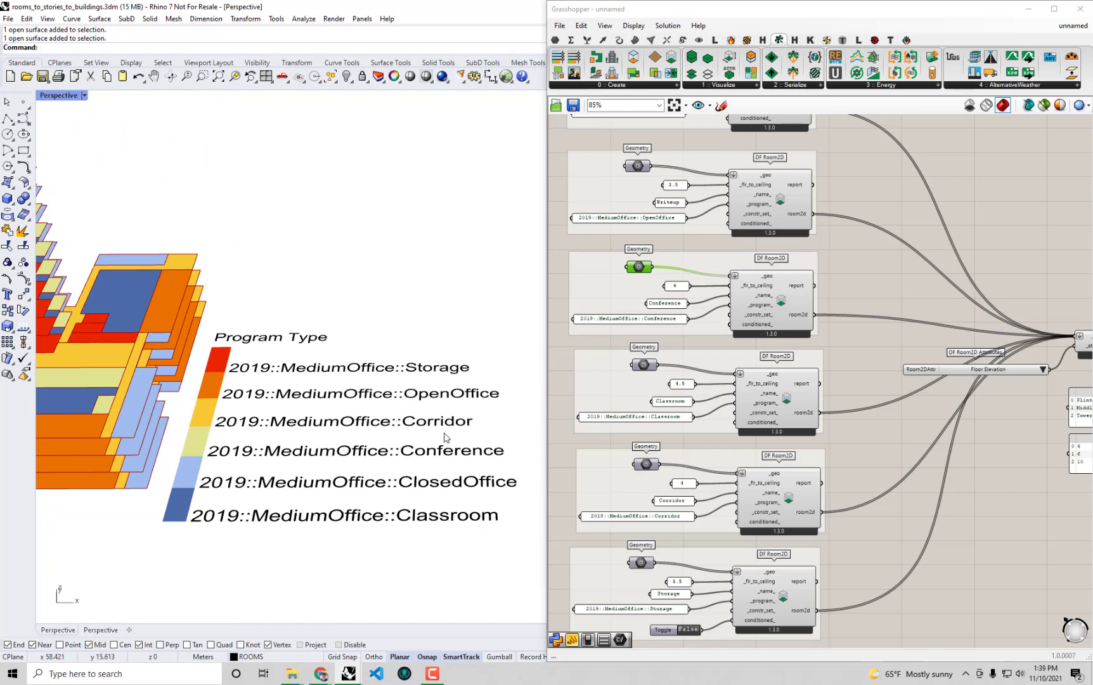
pyautogui.keyDown('shift'); pyautogui.moveTo(194, 382); pyautogui.dragTo(417, 404, button='right'); pyautogui.keyUp('shift')
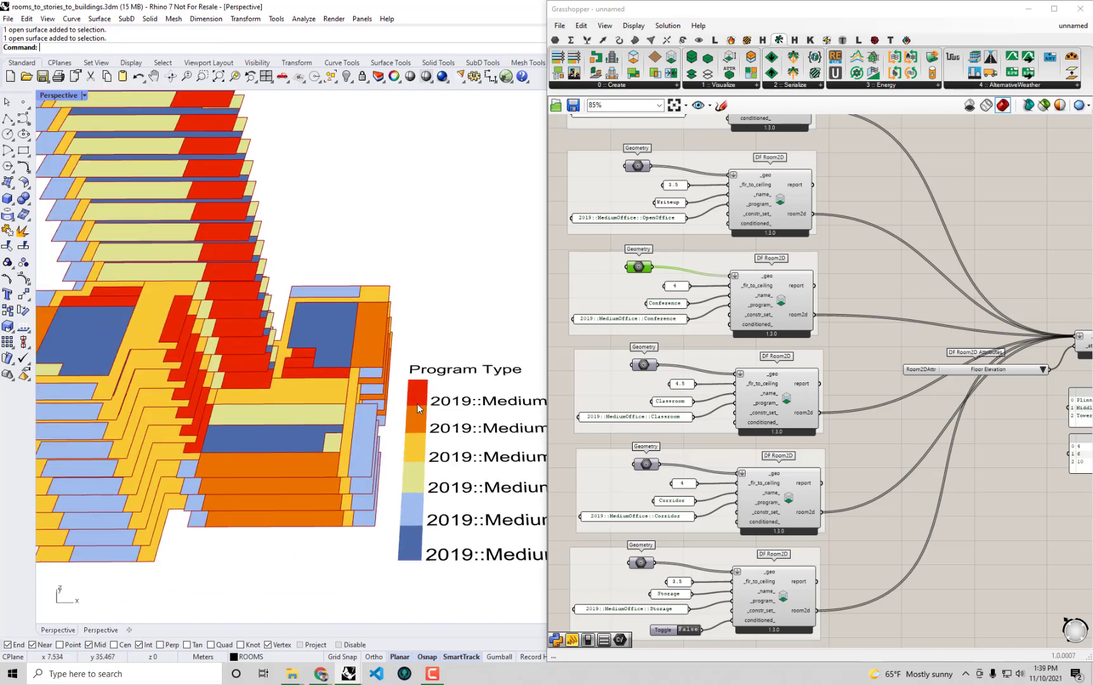
# Switch the coloring attribute feeding DF Color Room2D Attributes to Is Conditioned.
pyautogui.moveTo(1006, 381); pyautogui.dragTo(724, 322, button='right')
pyautogui.moveTo(936, 362); pyautogui.dragTo(719, 355, button='right')
pyautogui.moveTo(807, 356); pyautogui.dragTo(625, 315, button='right')
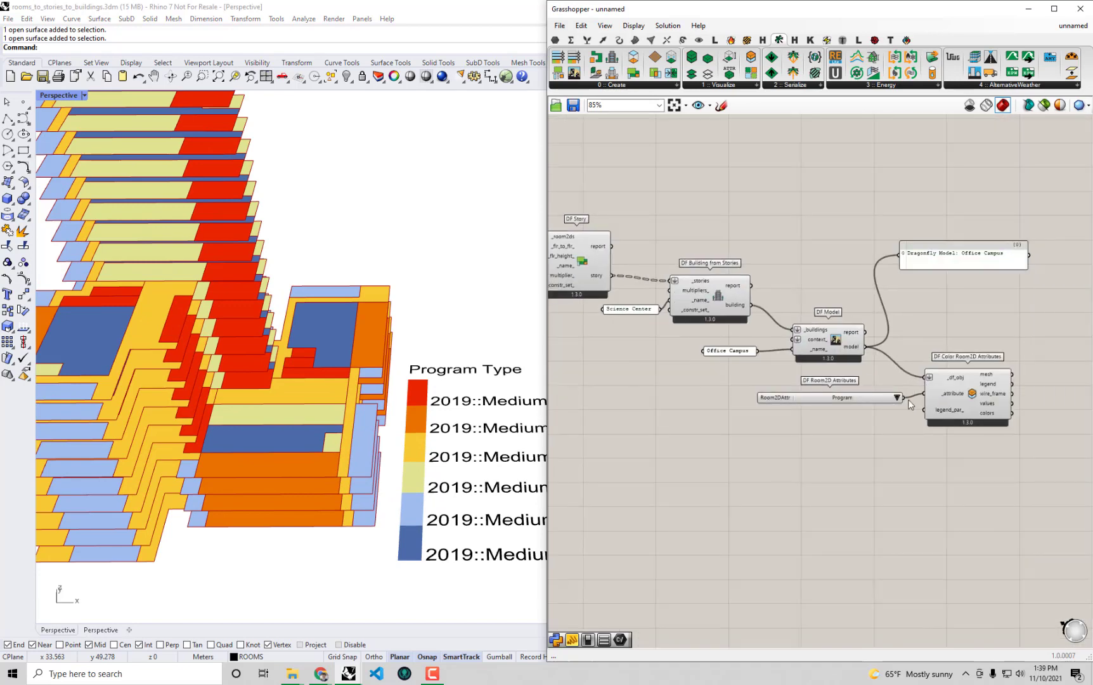
pyautogui.moveTo(417, 376); pyautogui.dragTo(293, 338, button='right')
pyautogui.scroll(1, 898, 420)
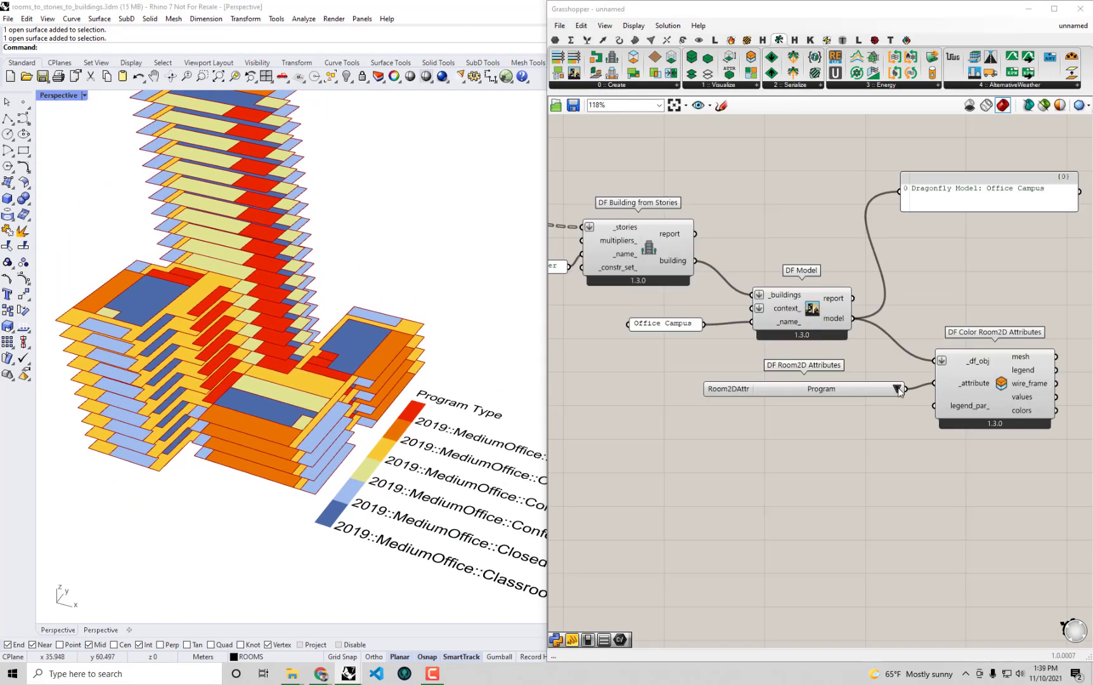
pyautogui.click(897, 389)
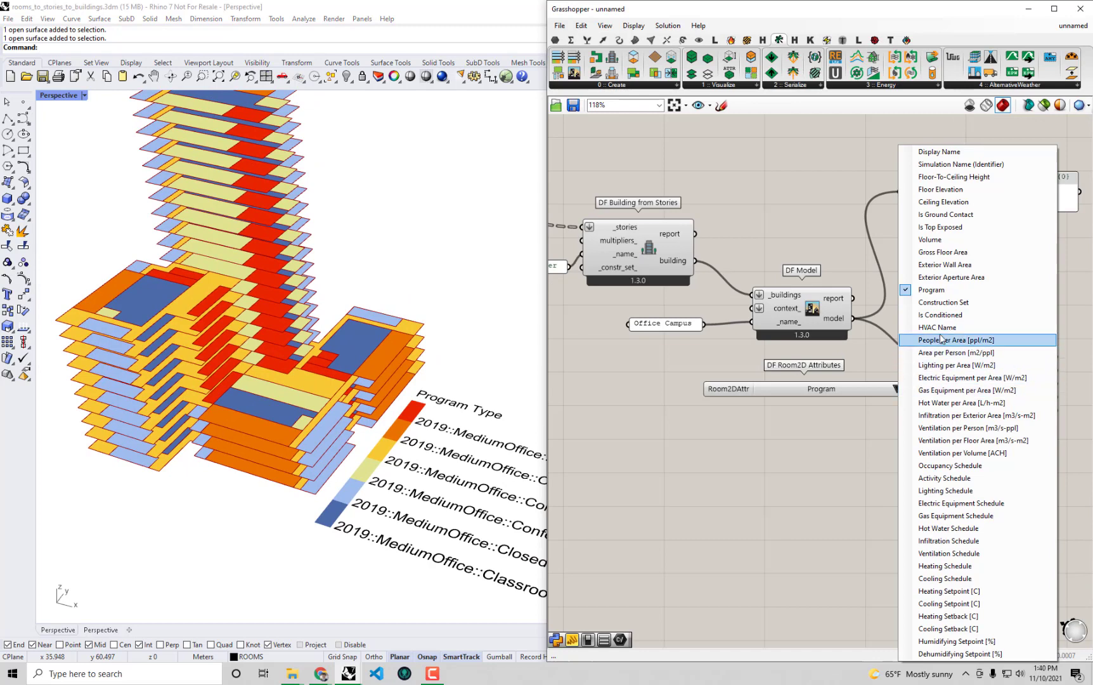
pyautogui.click(945, 315)
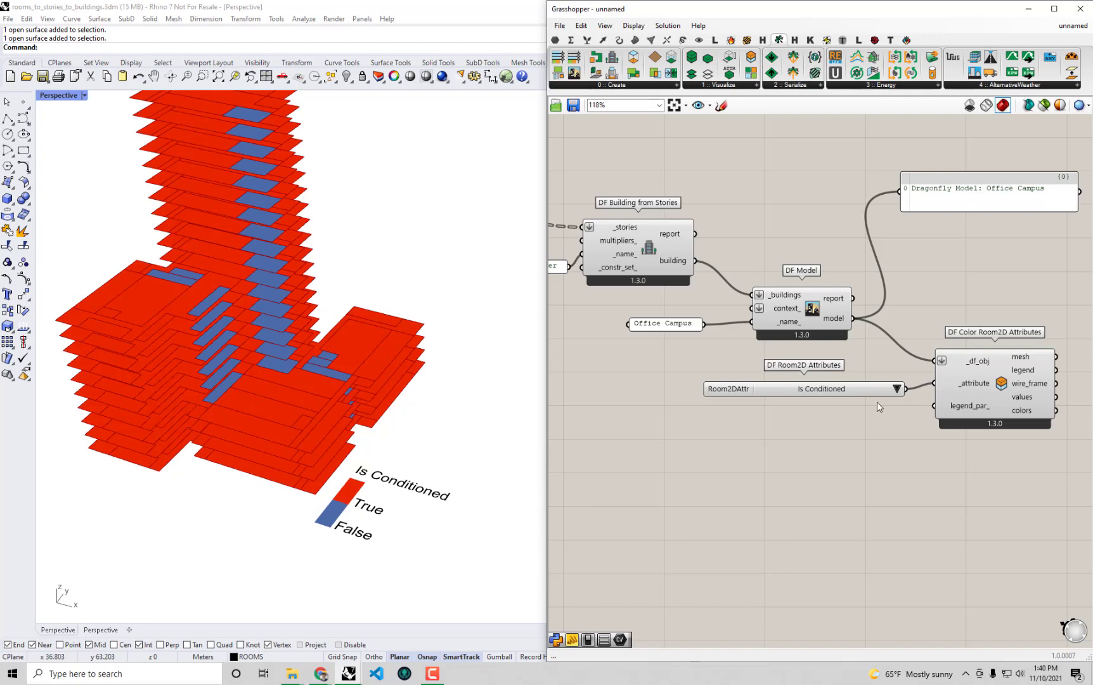
# Color the Room2Ds by Display Name, followed by People per Area [ppl/m2], using the DF Room2D Attributes selector.
pyautogui.click(897, 389)
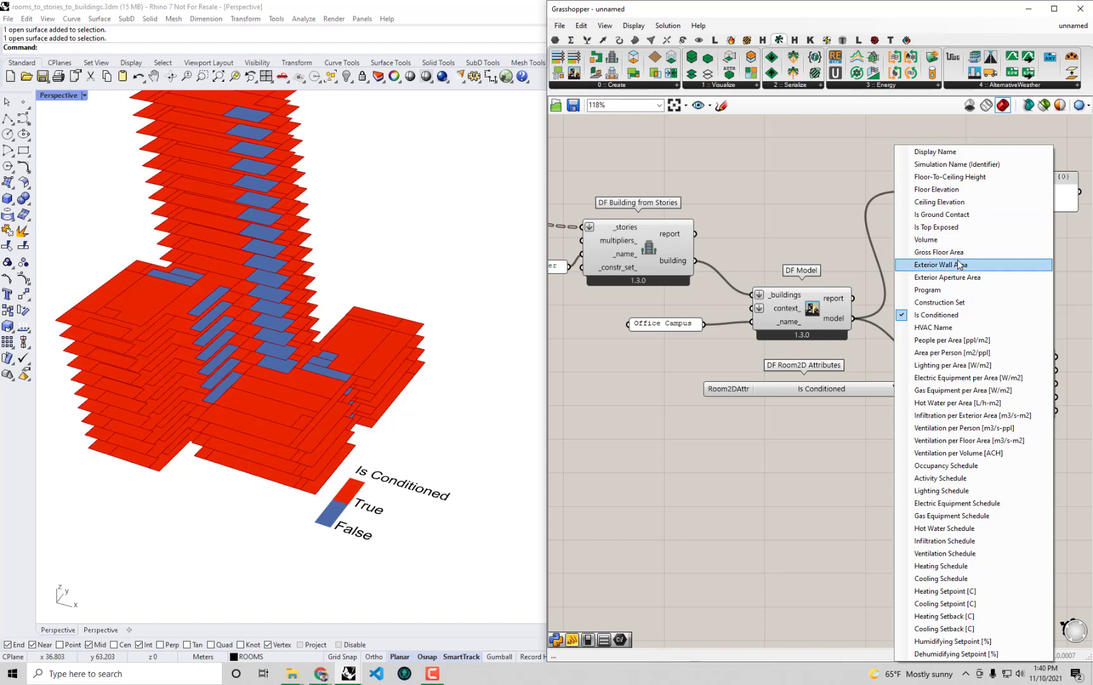
pyautogui.click(976, 154)
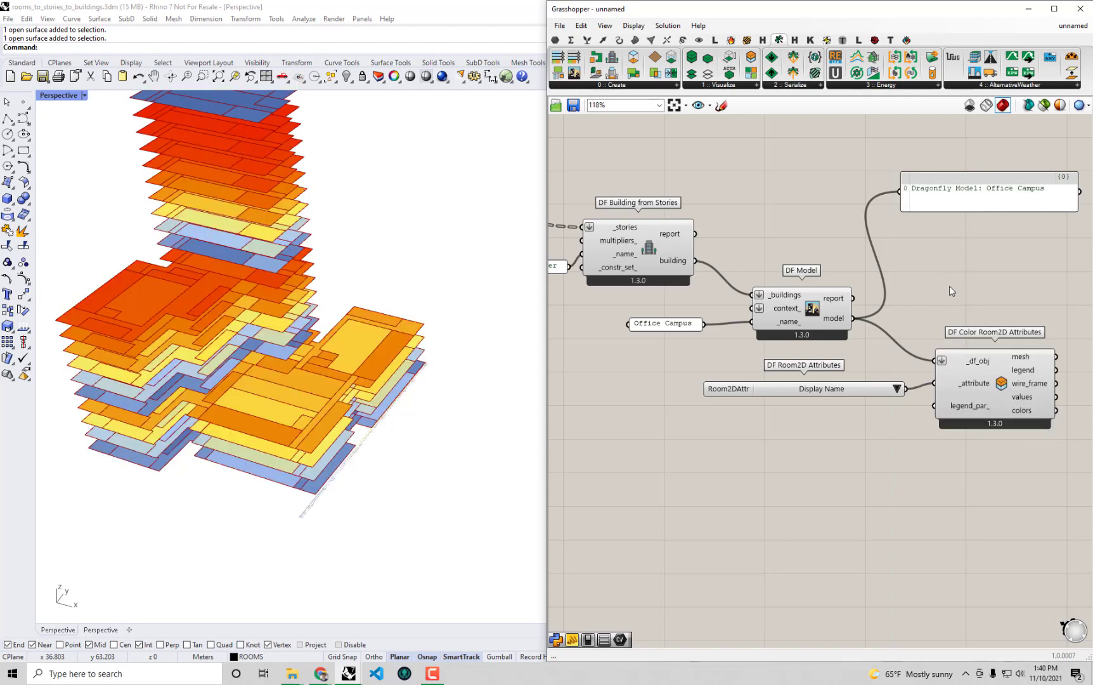
pyautogui.click(895, 390)
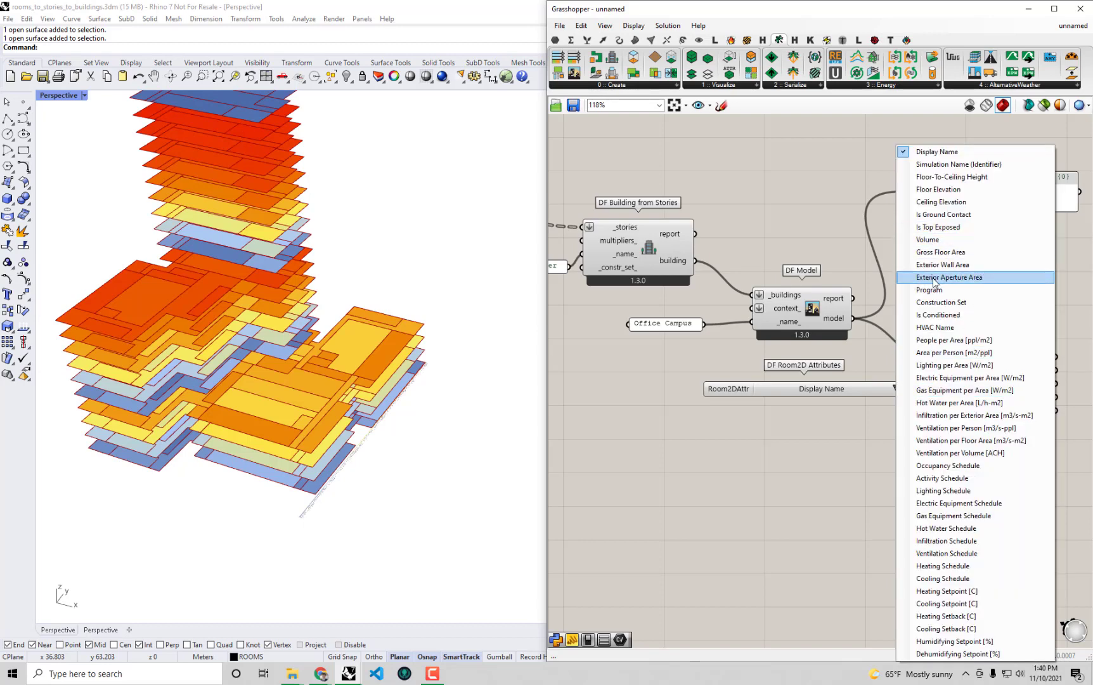
pyautogui.click(952, 340)
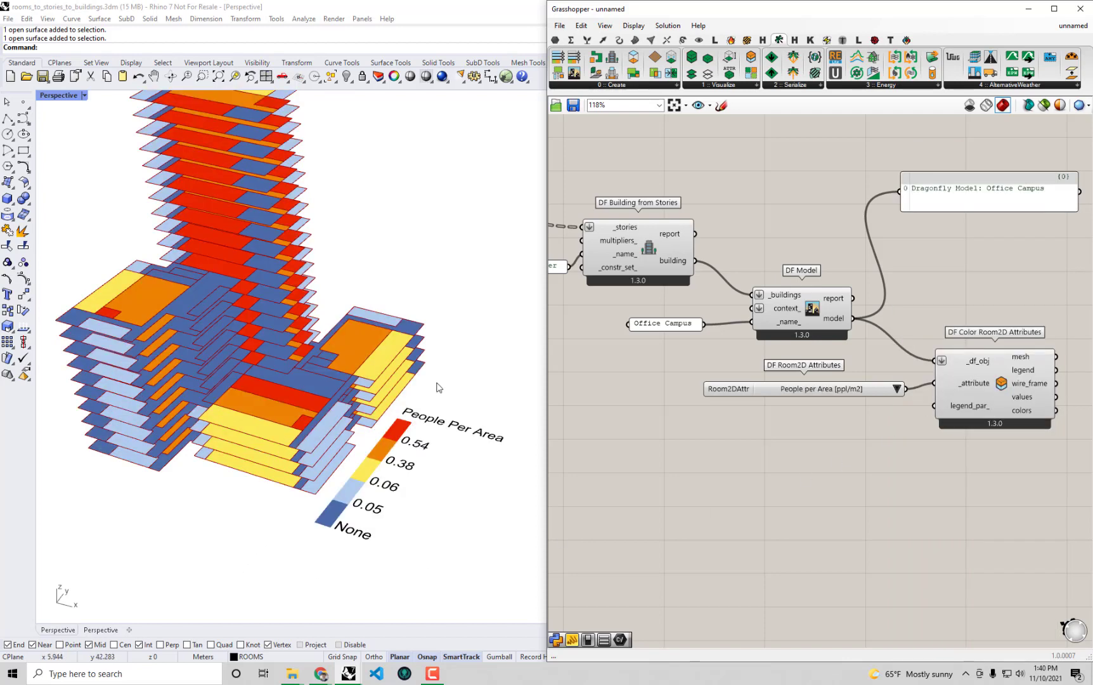
# Preview the Room2Ds colored by Lighting per Area [W/m2] and return the coloring attribute to Program.
pyautogui.click(898, 389)
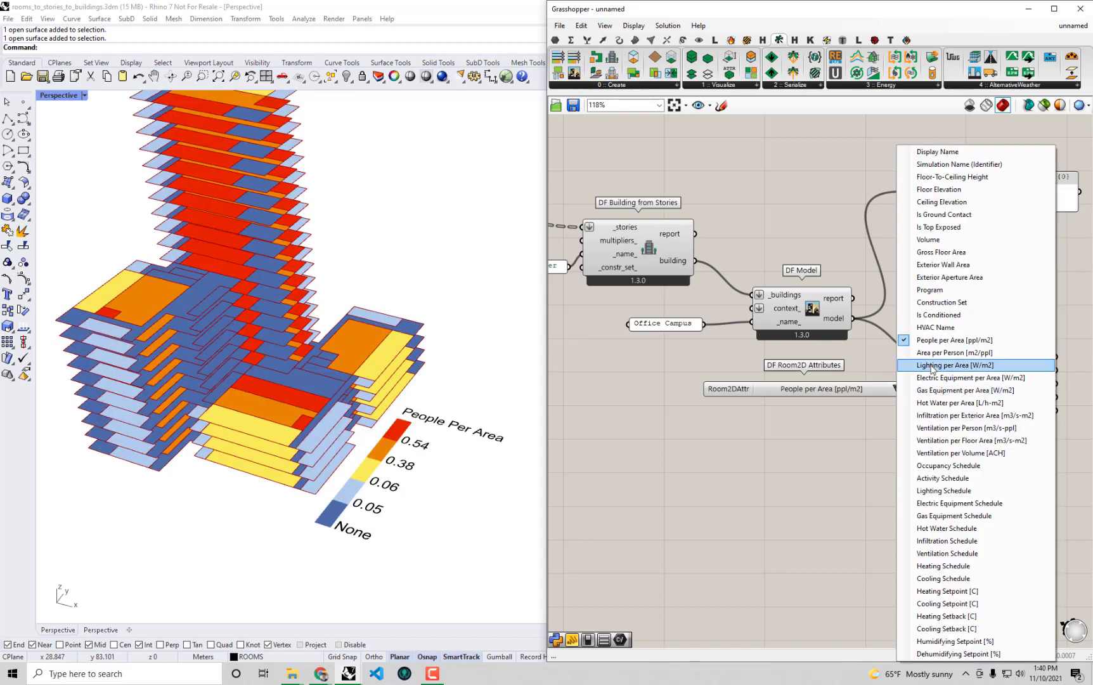
pyautogui.click(936, 367)
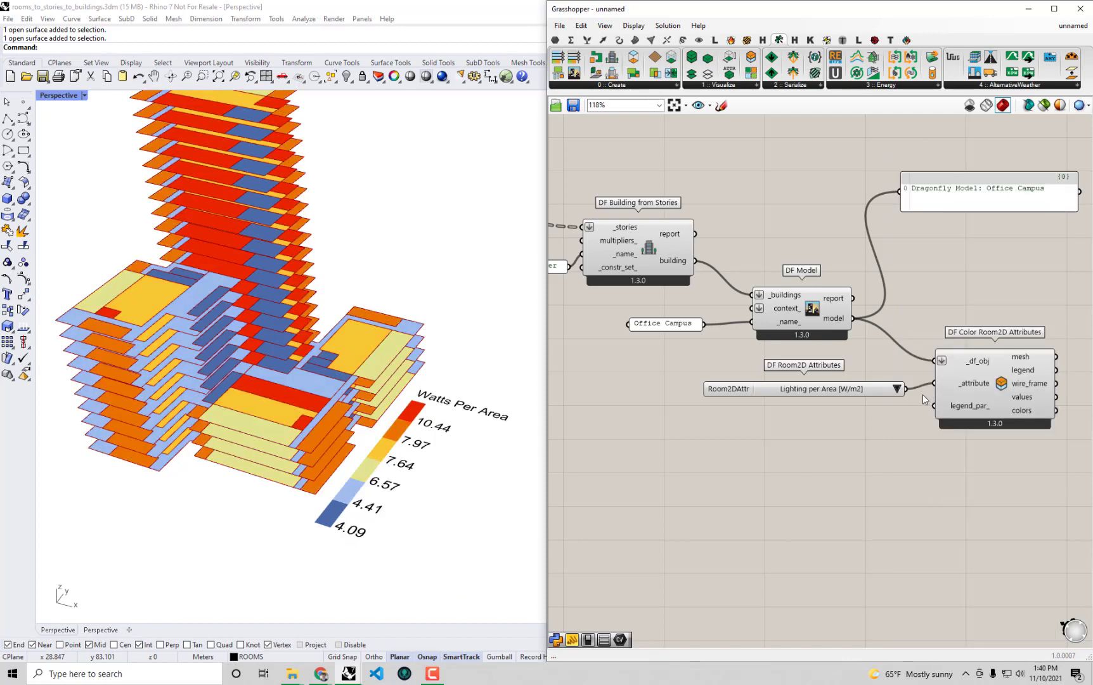
pyautogui.click(898, 389)
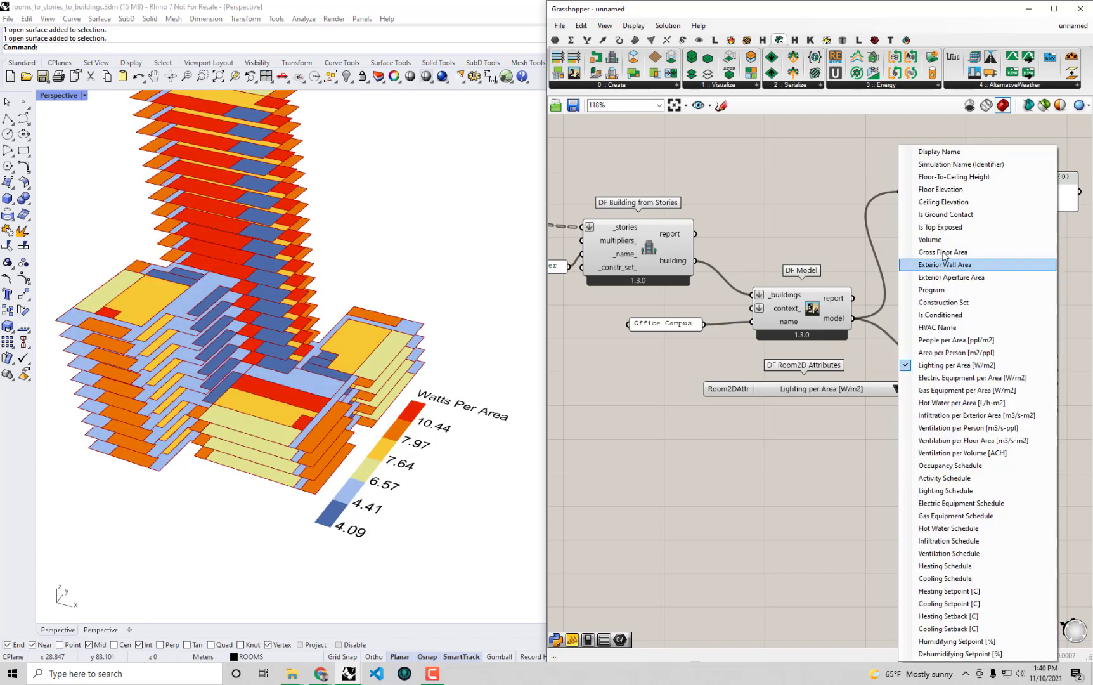
pyautogui.click(944, 293)
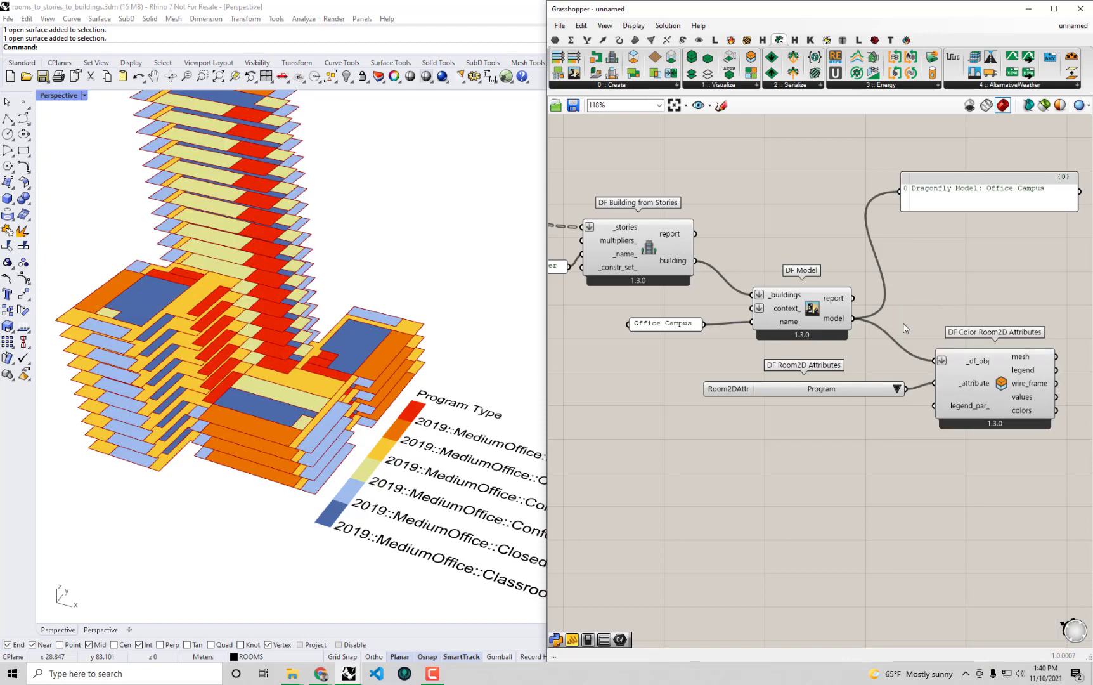
# Maximize Grasshopper and review the whole definition from the DF Room2D groups through to the DF Model and coloring components.
pyautogui.scroll(-3, 903, 322)
pyautogui.doubleClick(735, 9)
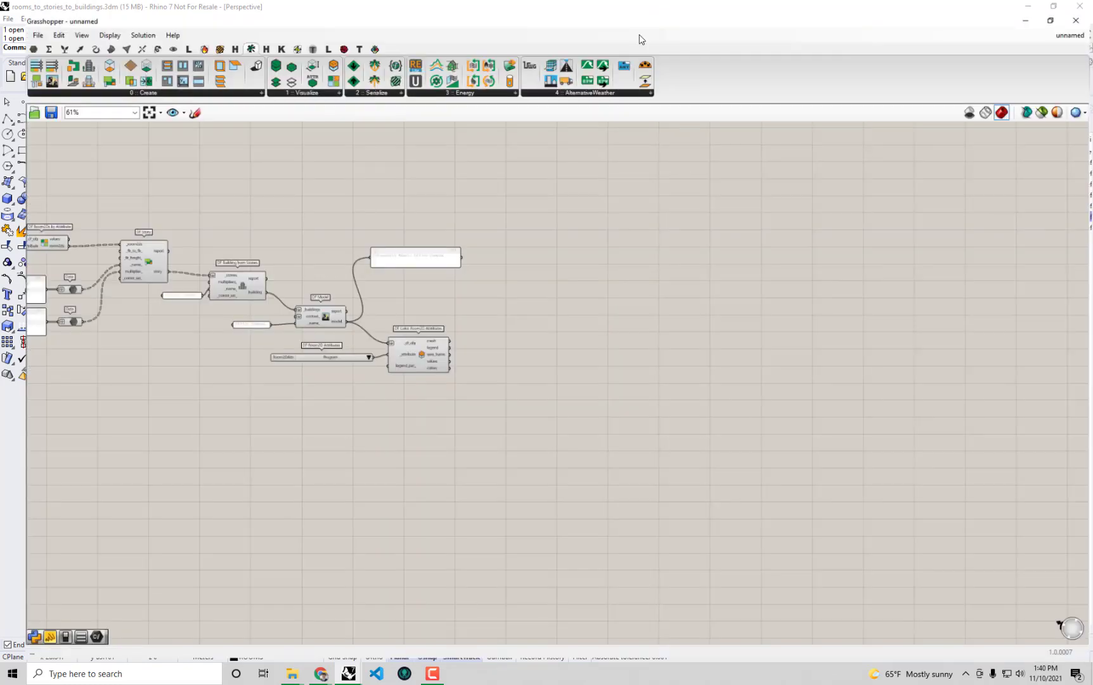
pyautogui.moveTo(498, 235); pyautogui.dragTo(962, 367, button='right')
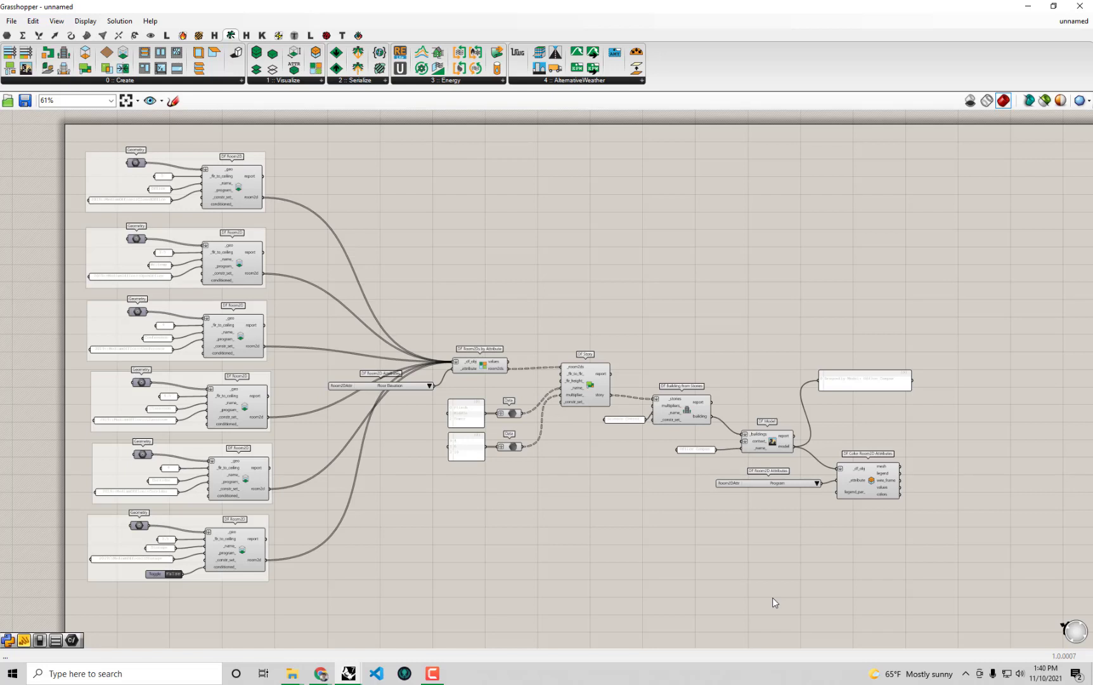
pyautogui.scroll(2, 484, 374)
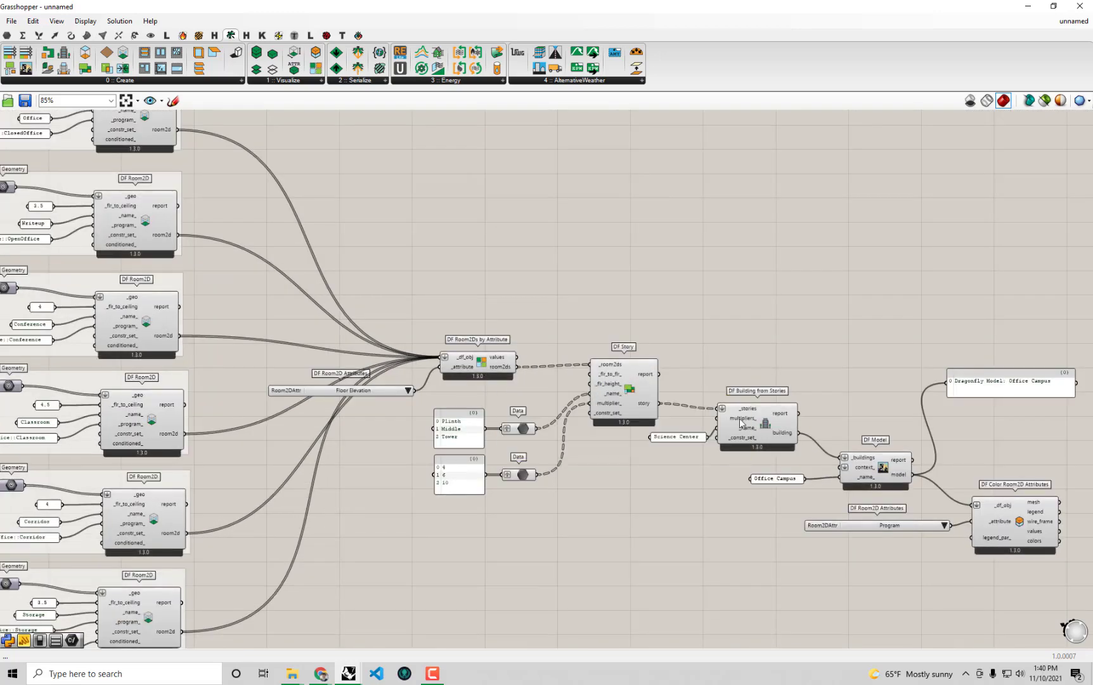
pyautogui.moveTo(776, 368); pyautogui.dragTo(755, 254, button='right')
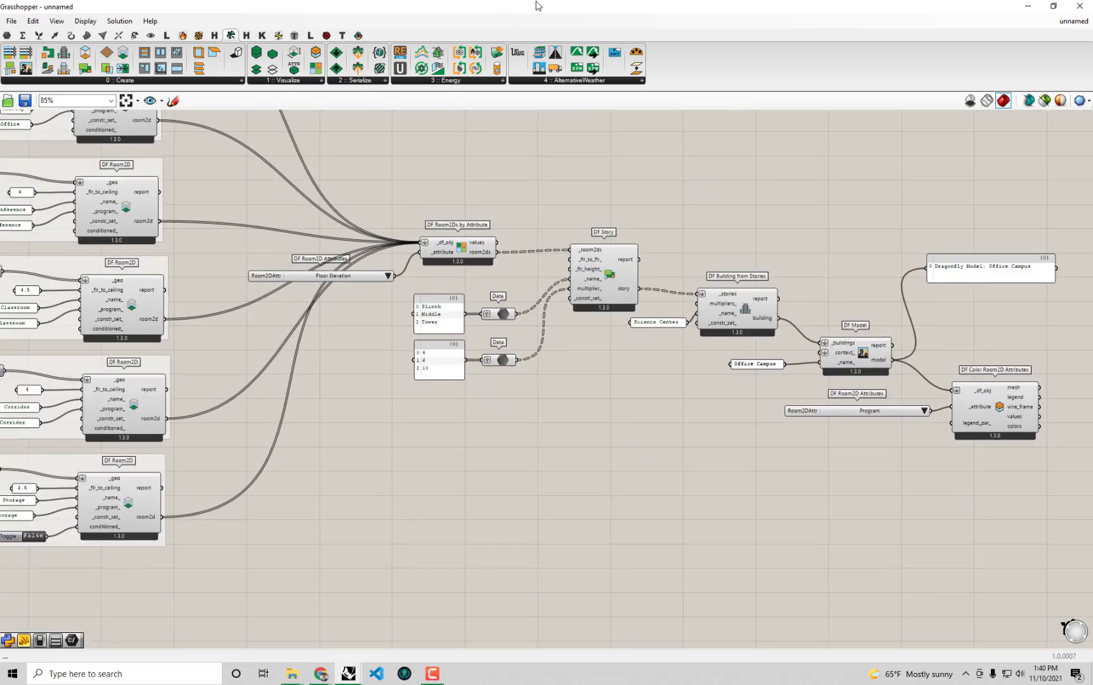
# Tile Grasshopper beside the Rhino viewport and inspect the Program-colored building together with the DF Model component's inputs and output.
pyautogui.moveTo(540, 7); pyautogui.dragTo(1092, 228)
pyautogui.moveTo(226, 424); pyautogui.dragTo(285, 389, button='right')
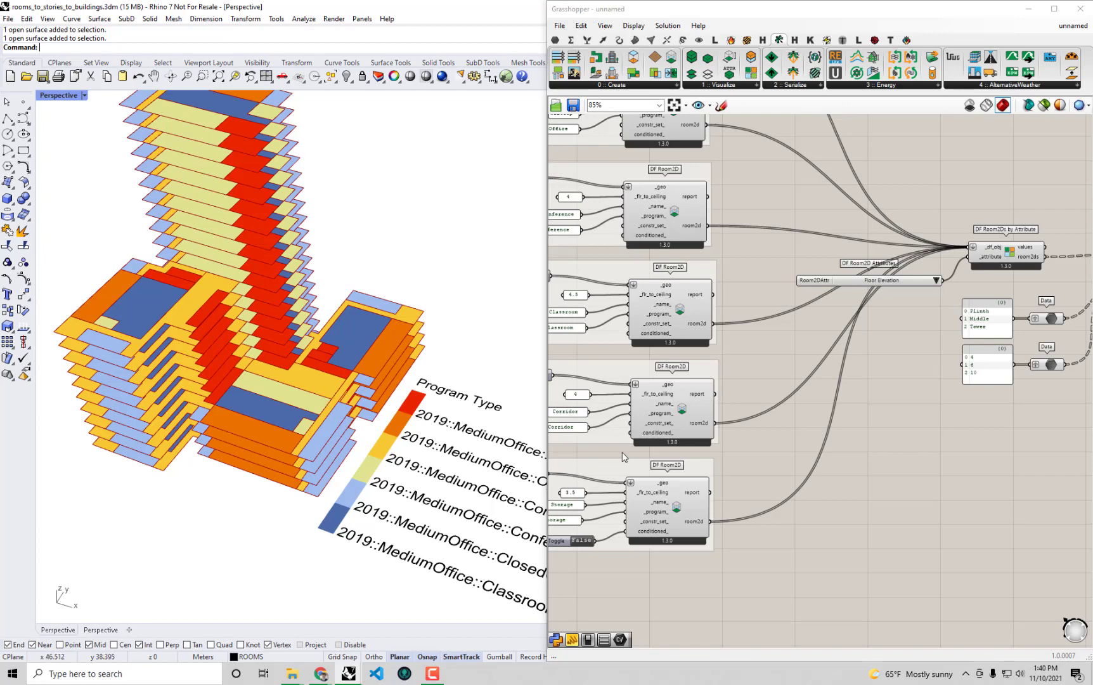
pyautogui.click(925, 420)
pyautogui.scroll(-5, 887, 406)
pyautogui.scroll(5, 966, 344)
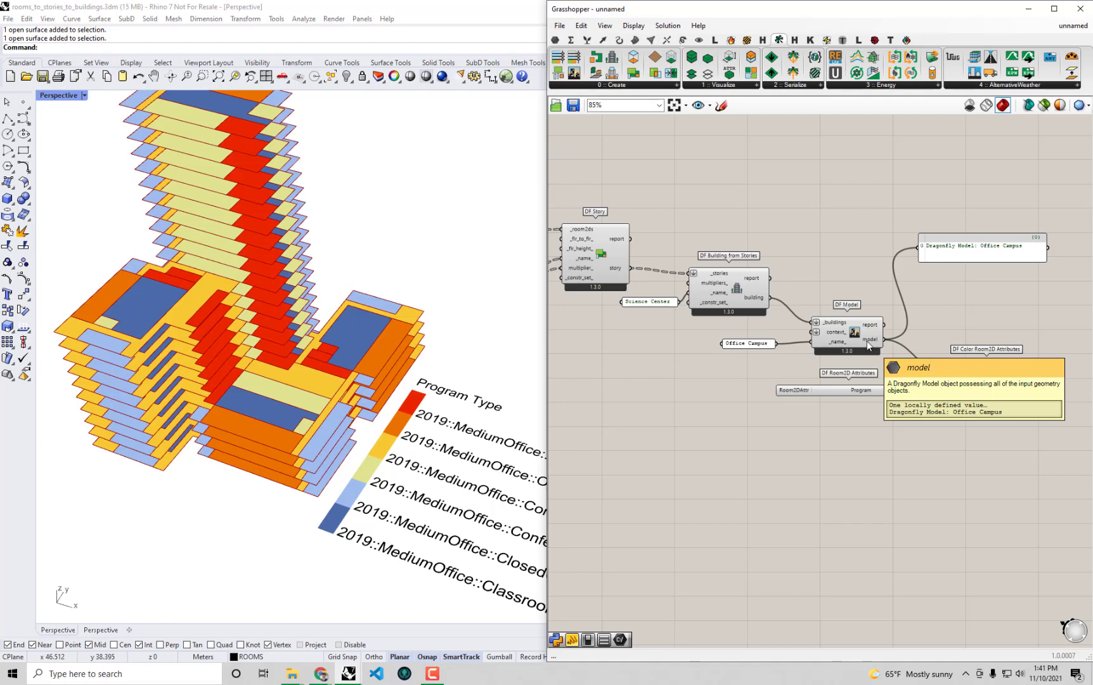
pyautogui.keyDown('shift'); pyautogui.moveTo(314, 404); pyautogui.dragTo(319, 454, button='right'); pyautogui.keyUp('shift')
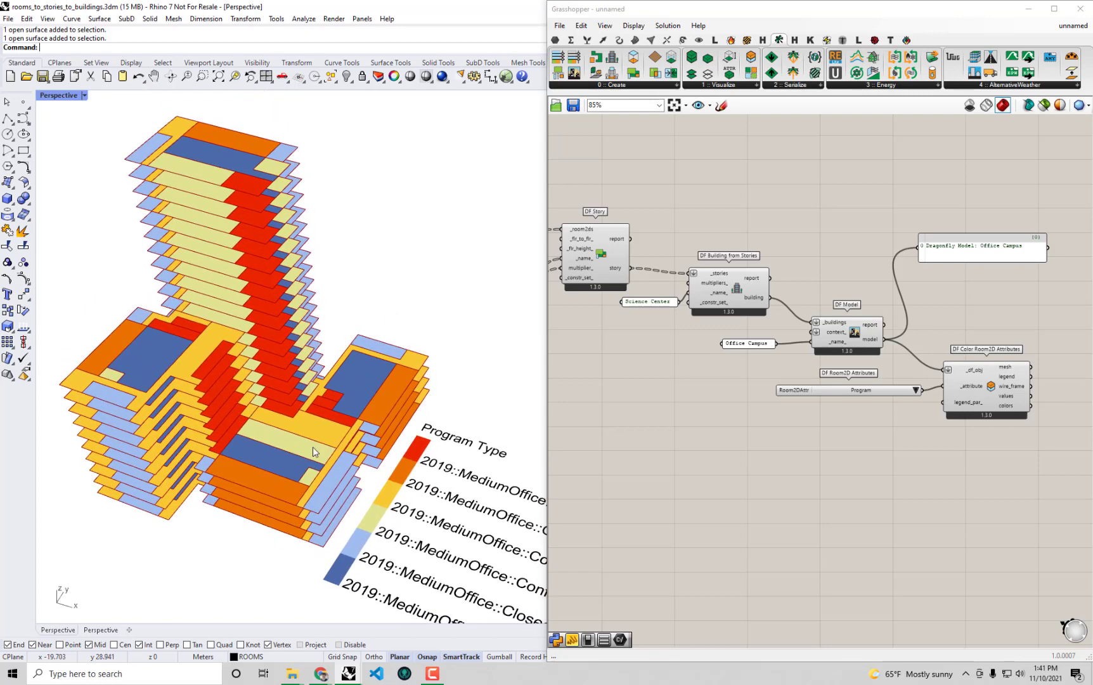